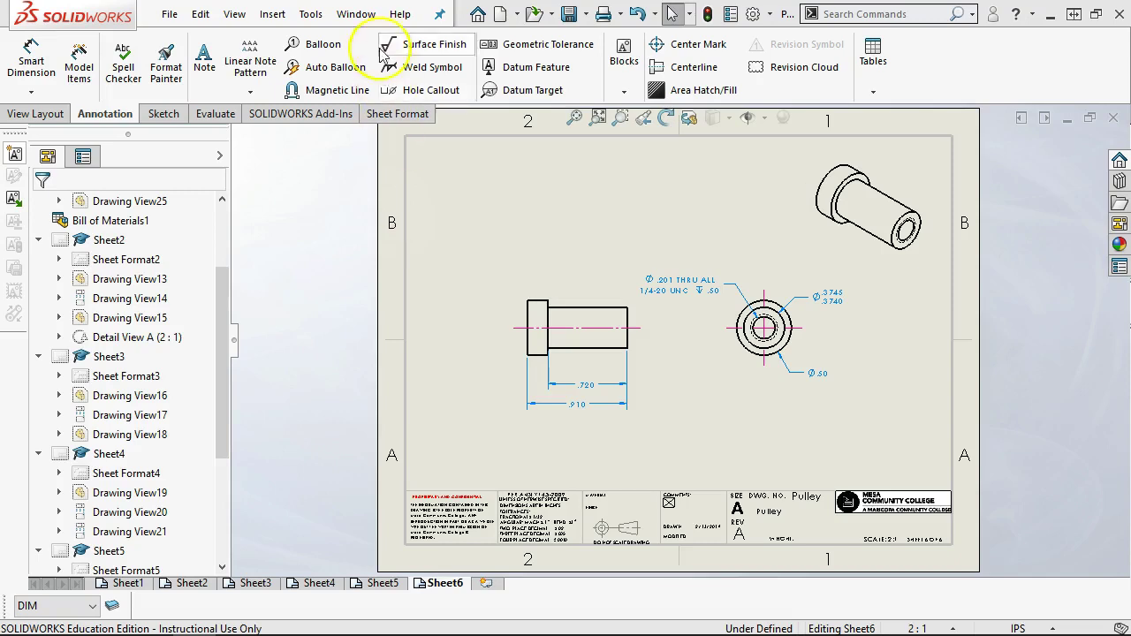
Step: Switch to the Pulley assembly window and rebuild the assembly with its changed models
click(356, 15)
click(399, 228)
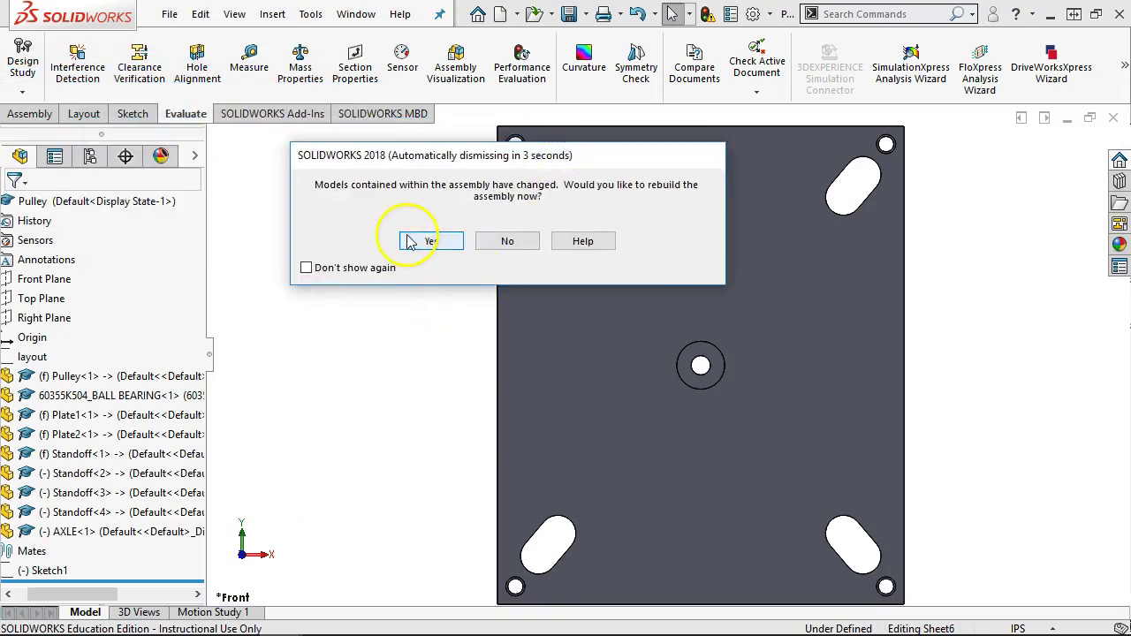
click(430, 241)
Step: Examine the pulley assembly from several angles, including the protruding axle, the plate edges and the holes in the outer plate
middle_drag(426, 311, 535, 421)
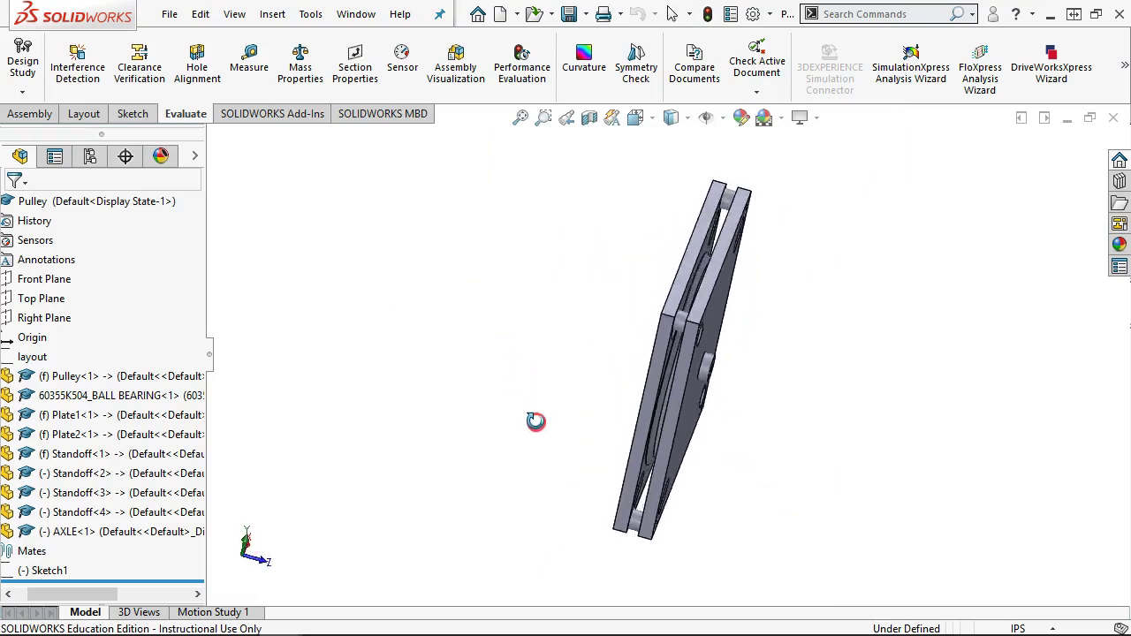
scroll(571, 372, down, 5)
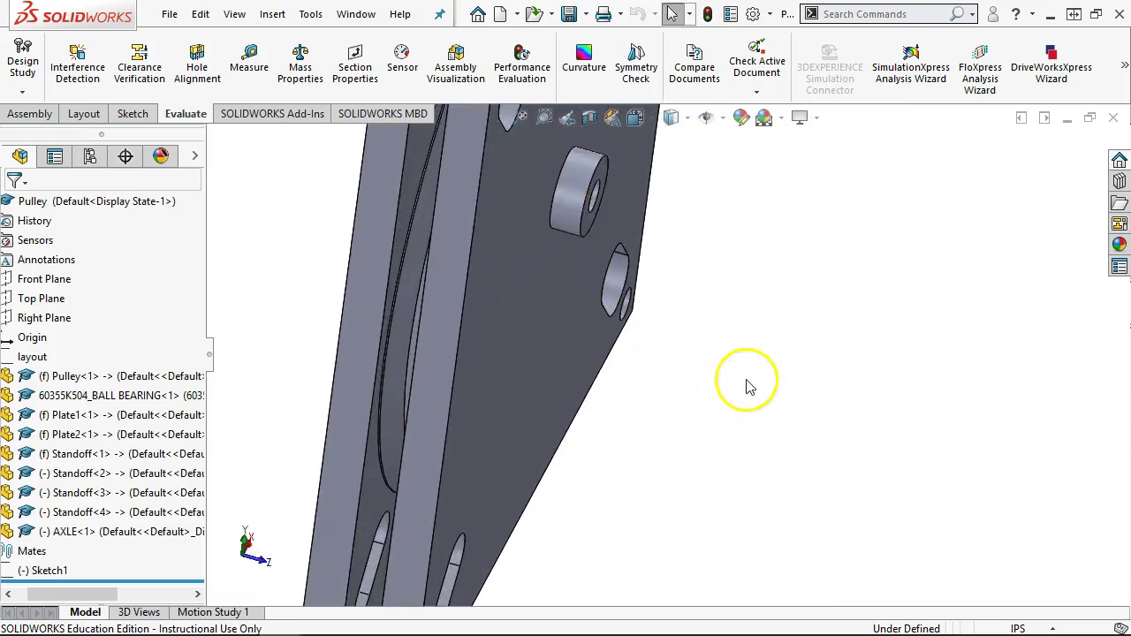
scroll(747, 386, up, 5)
middle_drag(733, 372, 712, 338)
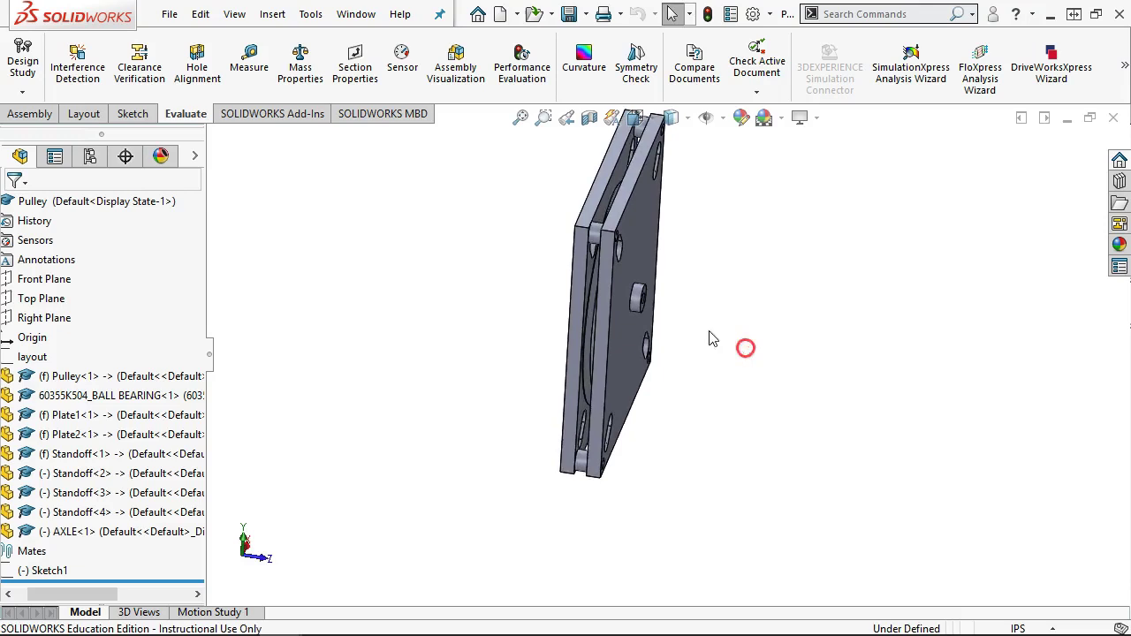
scroll(631, 303, down, 3)
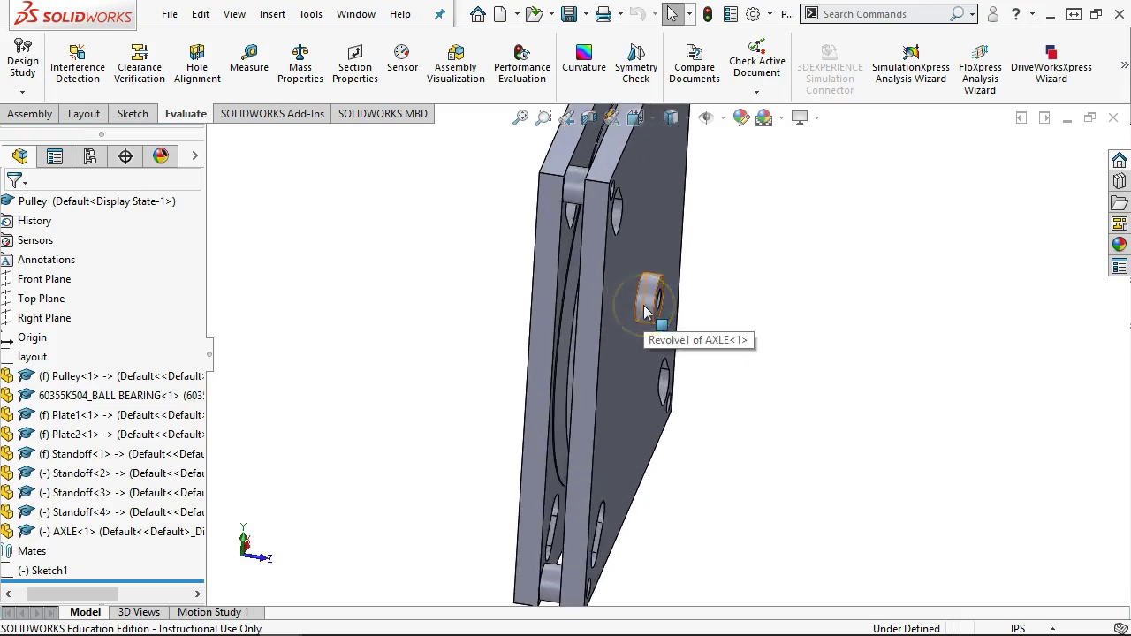
middle_drag(645, 311, 864, 204)
click(699, 261)
middle_drag(698, 262, 747, 253)
click(629, 288)
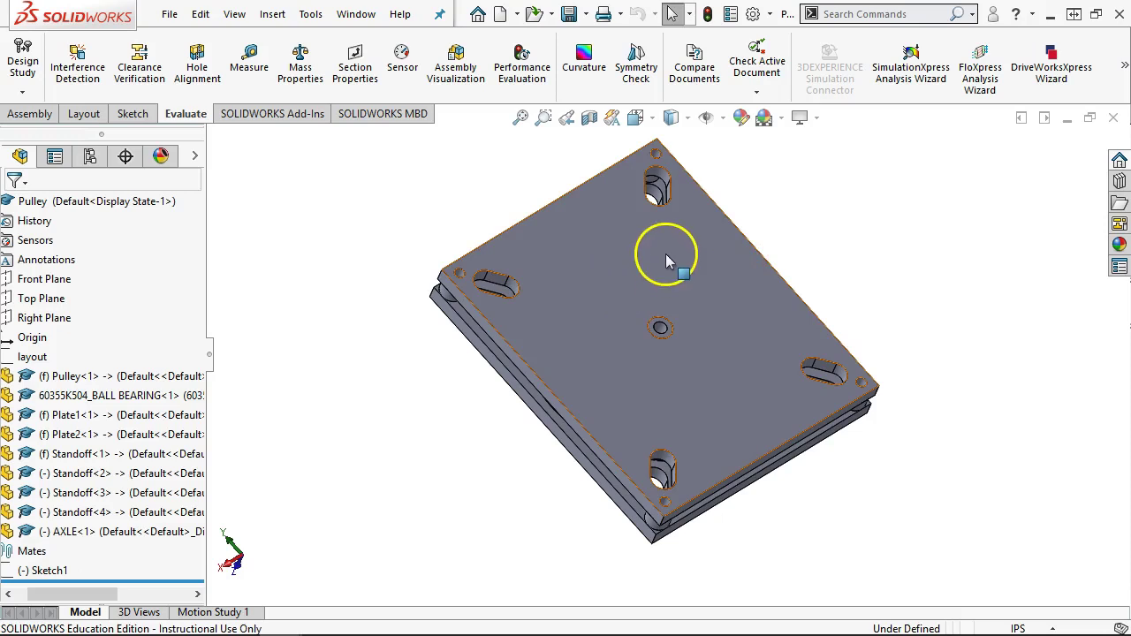
middle_drag(660, 258, 636, 245)
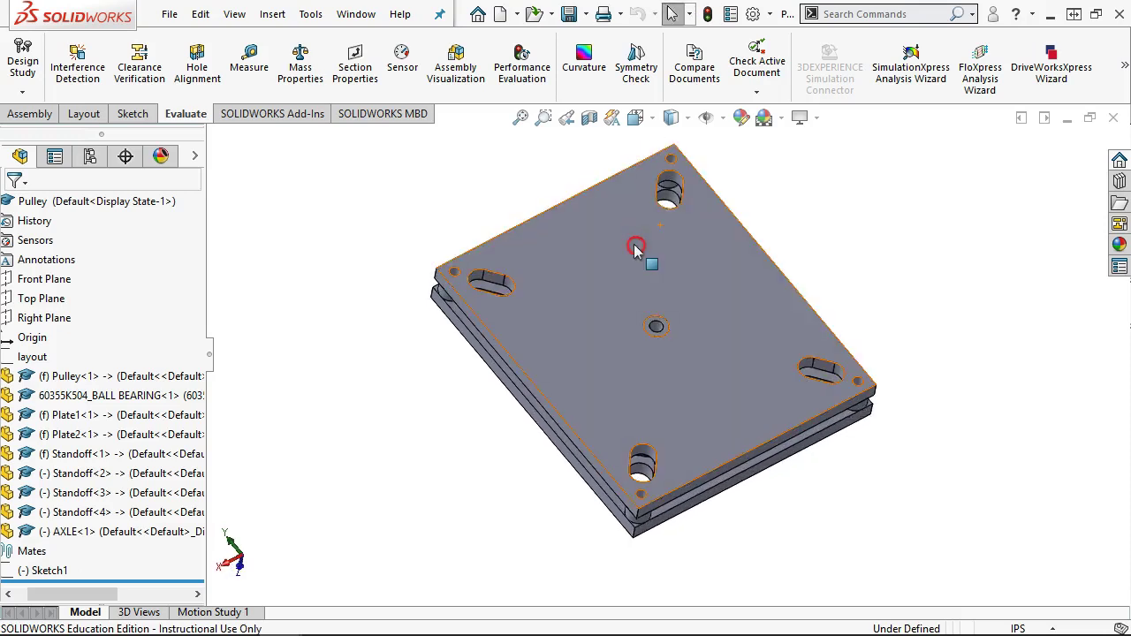
scroll(704, 185, down, 2)
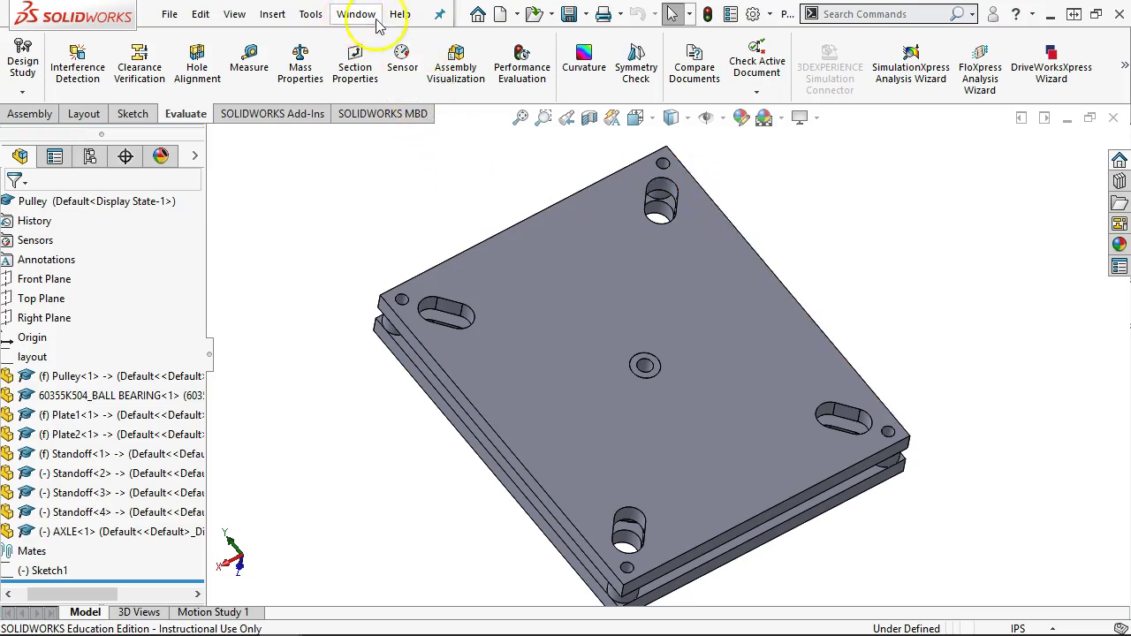
Step: Activate the SOLIDWORKS Toolbox Library add-in for the current session
click(770, 15)
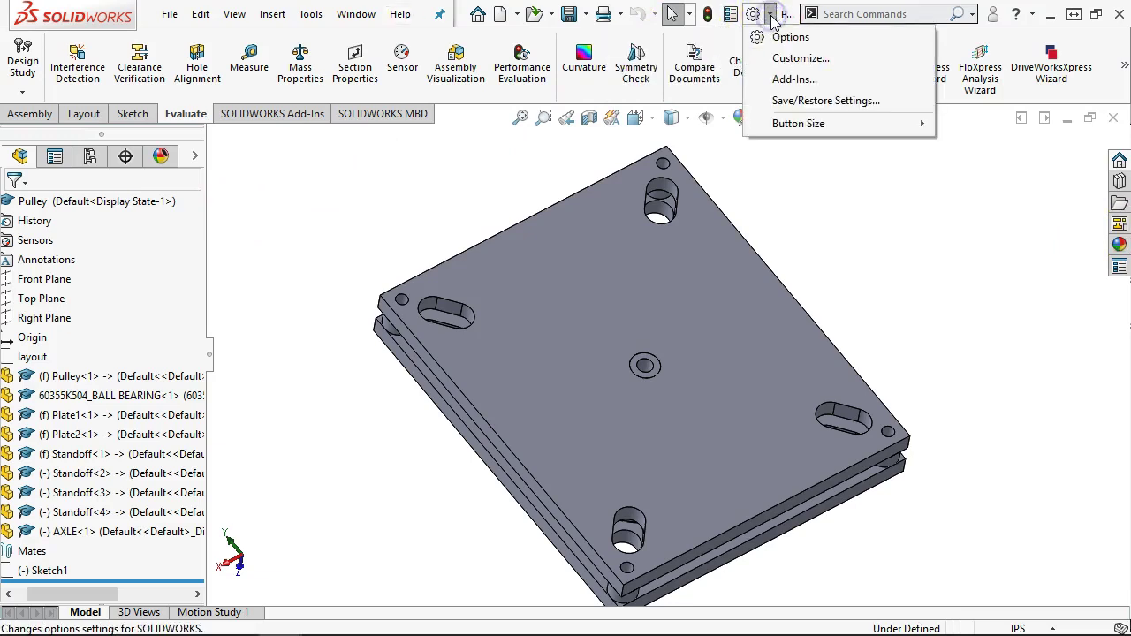
click(779, 80)
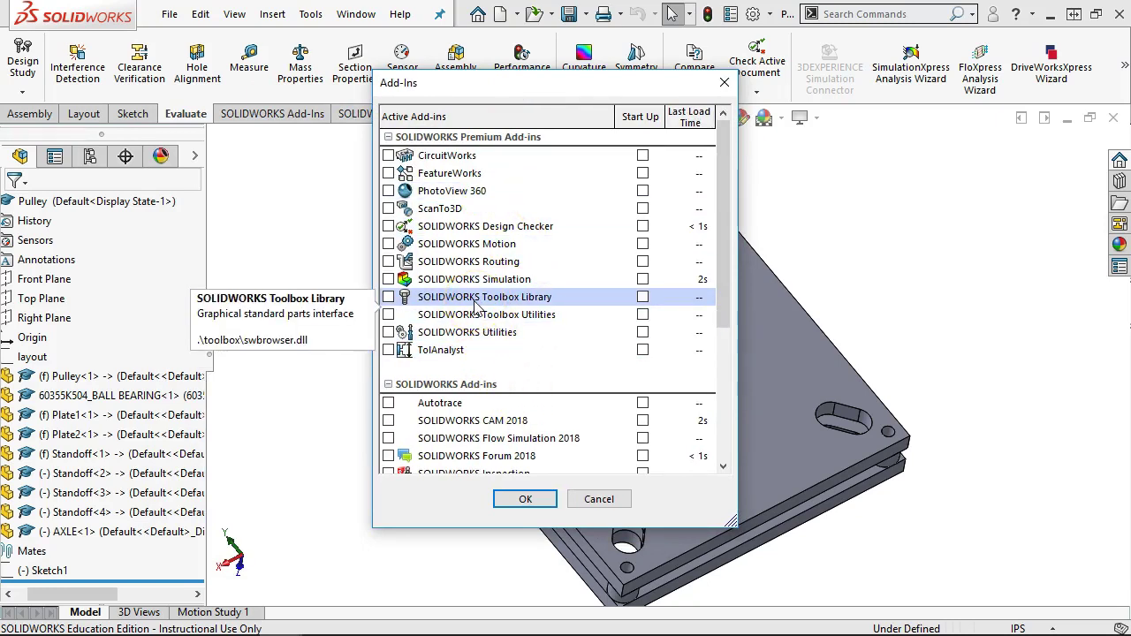
click(388, 297)
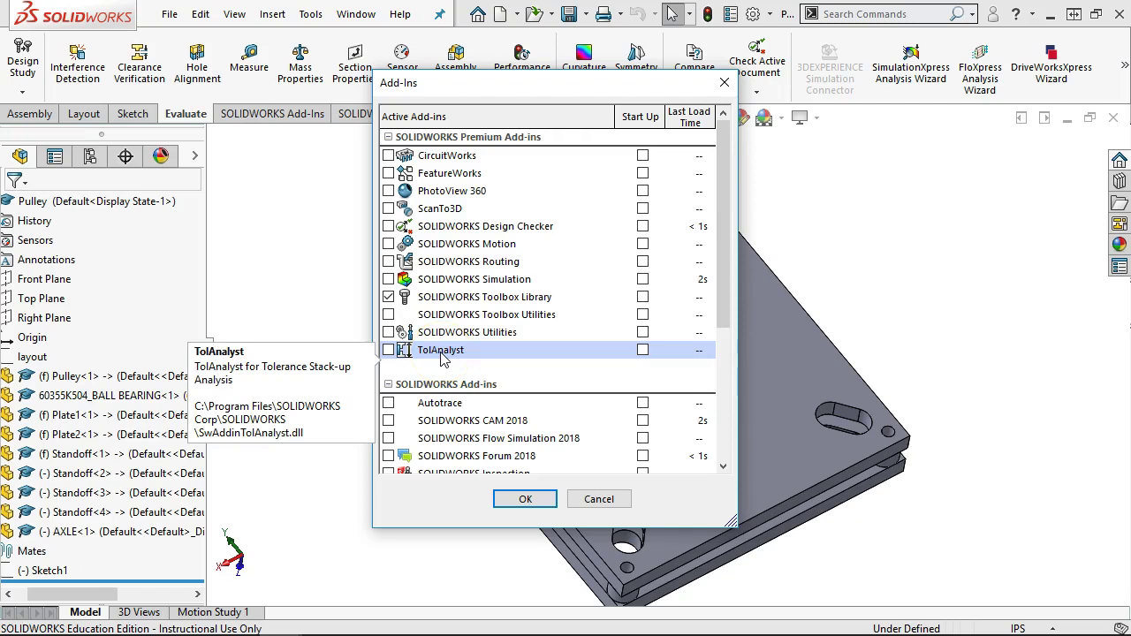
click(525, 500)
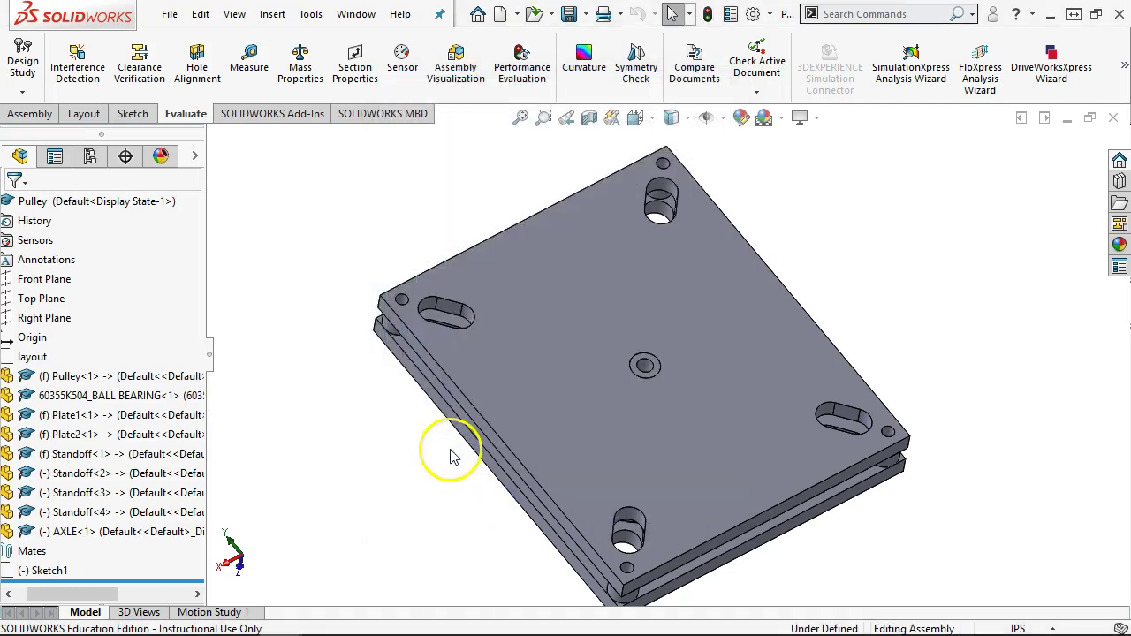
Step: Open the Design Library and look through its standard content folders
middle_drag(450, 433, 446, 400)
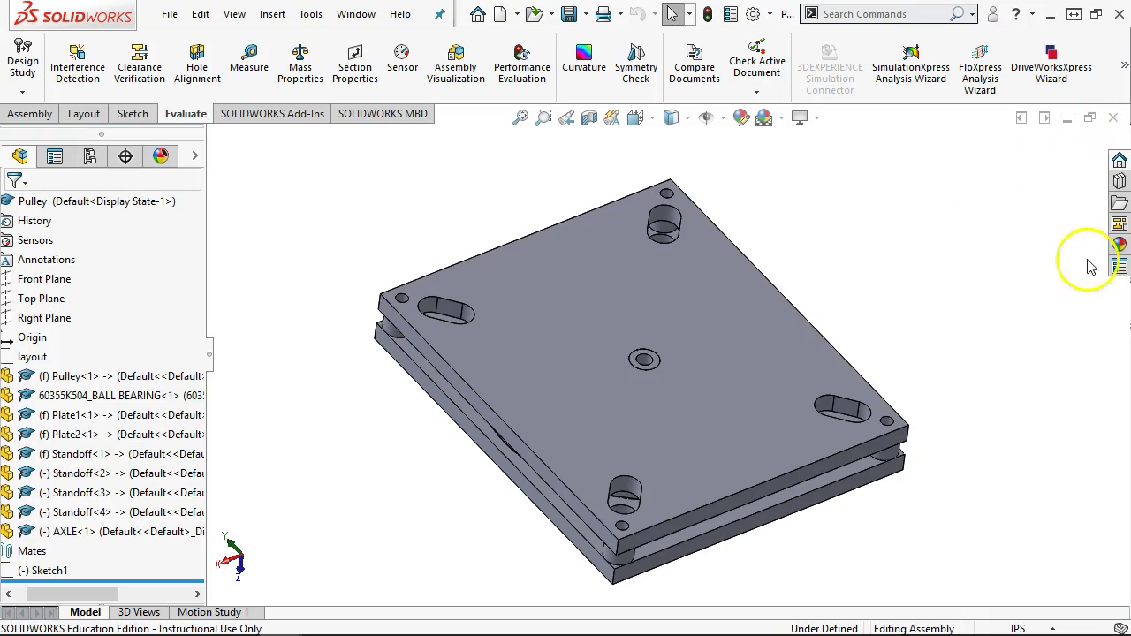
click(1119, 182)
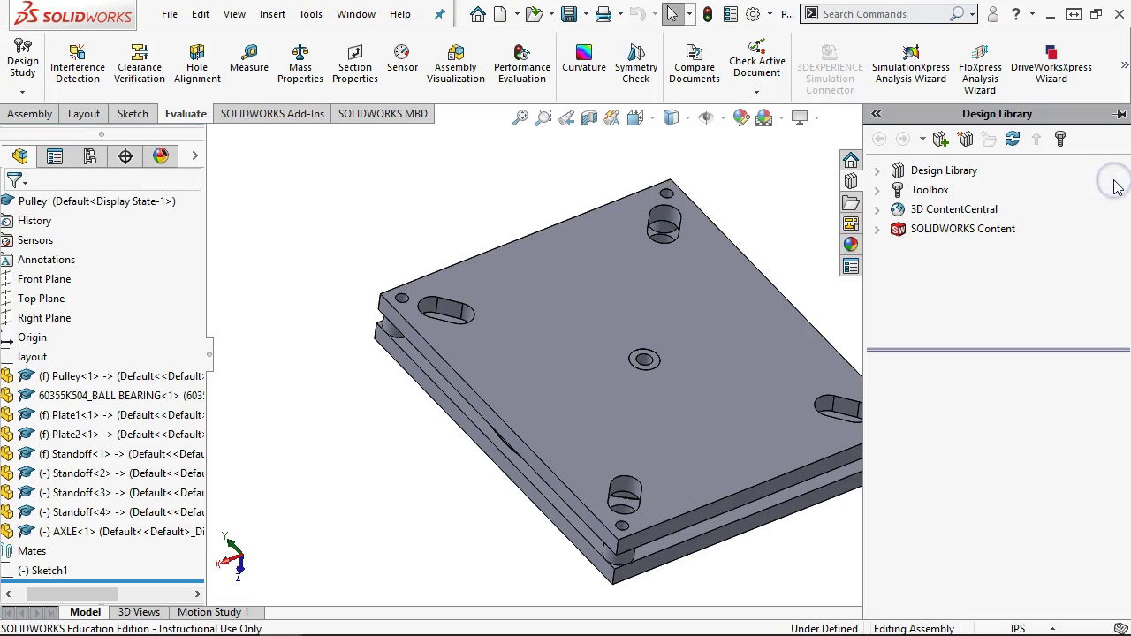
click(877, 172)
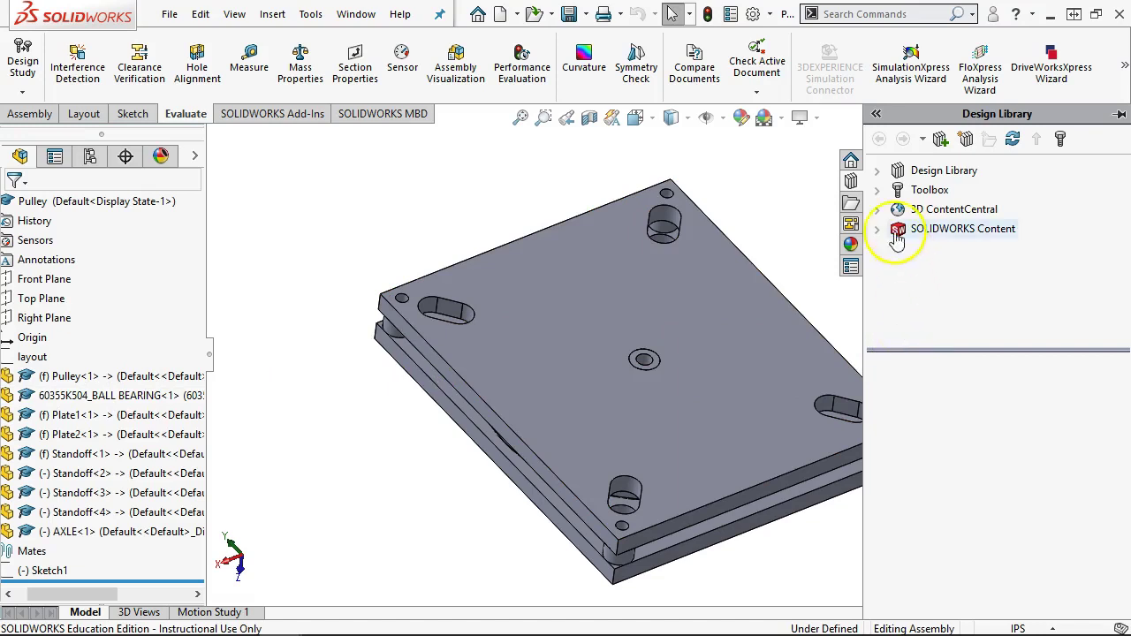
click(877, 171)
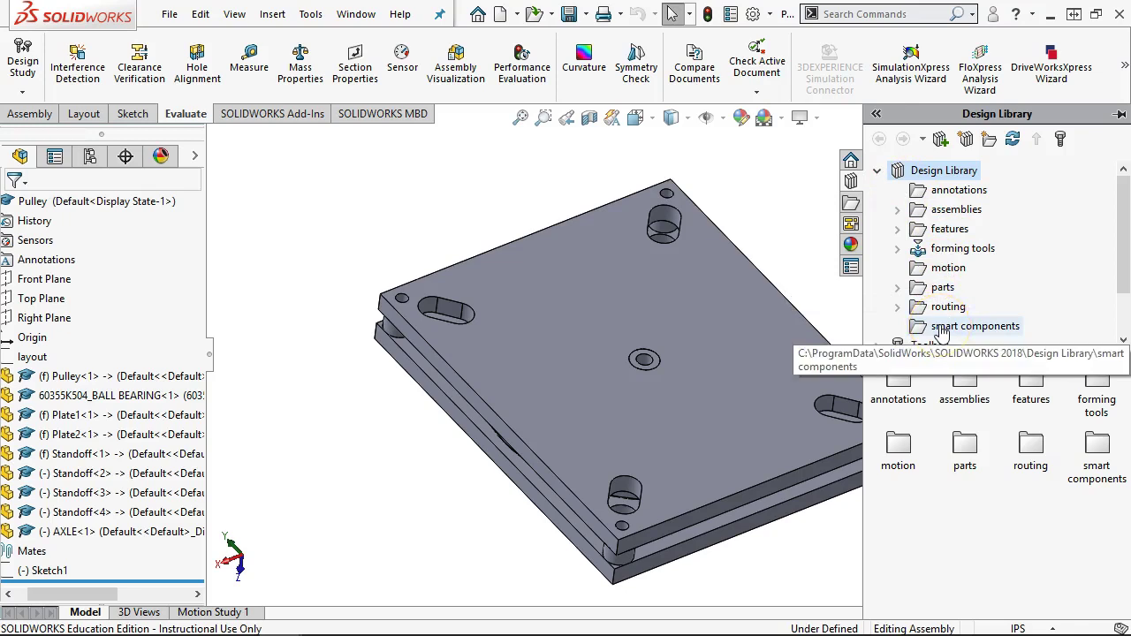
click(877, 171)
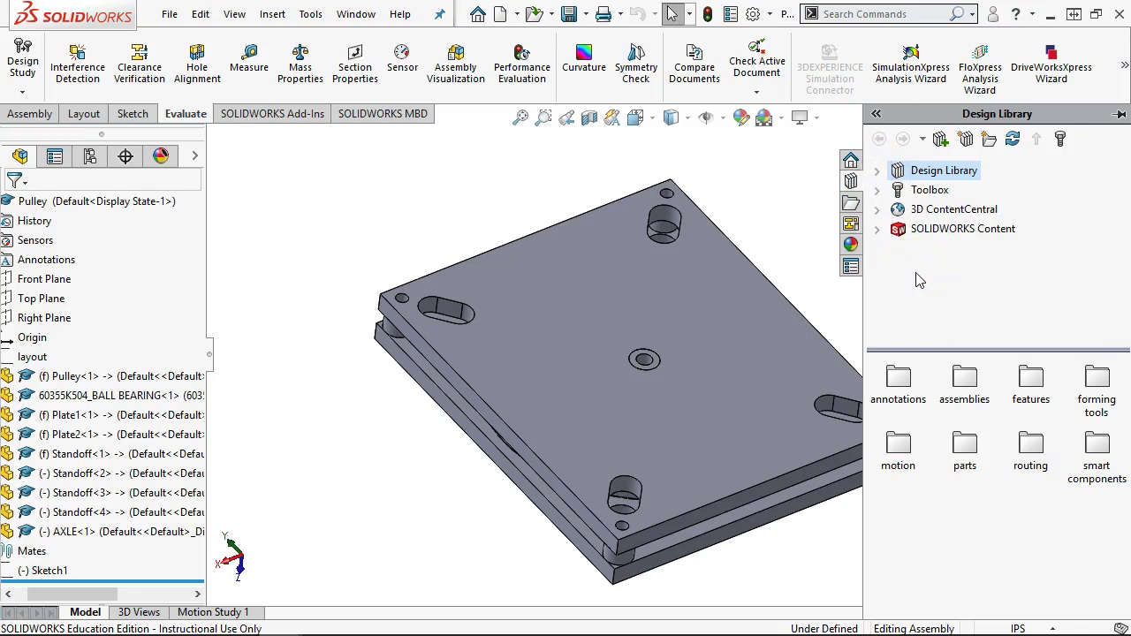
click(915, 180)
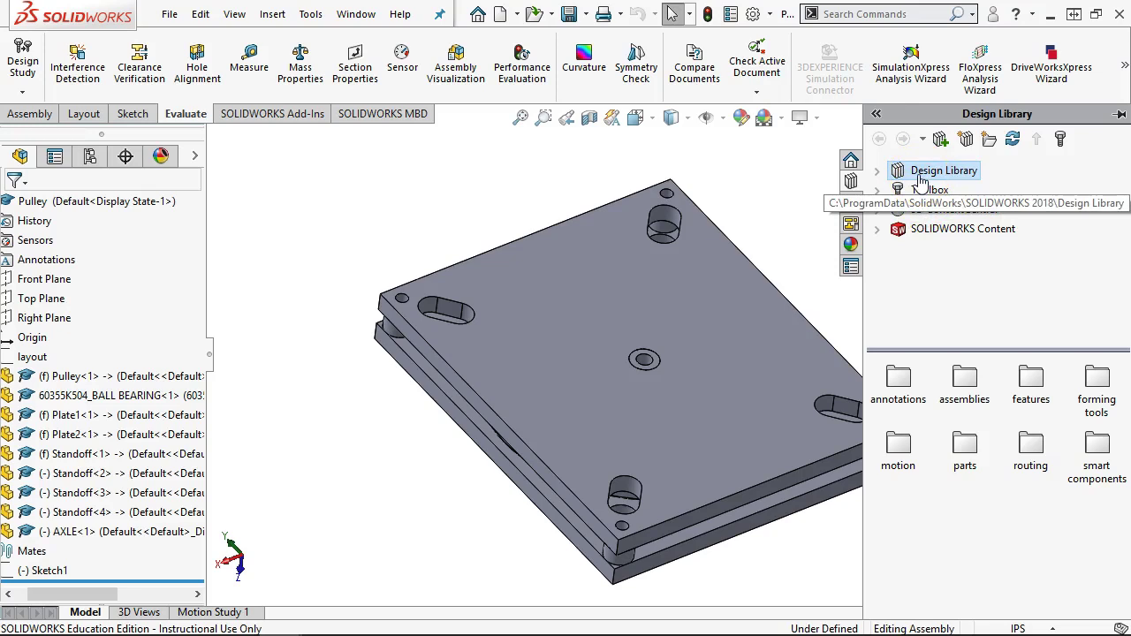
Step: Browse the roller and ball bearings in the Toolbox's ANSI Inch collection
click(880, 191)
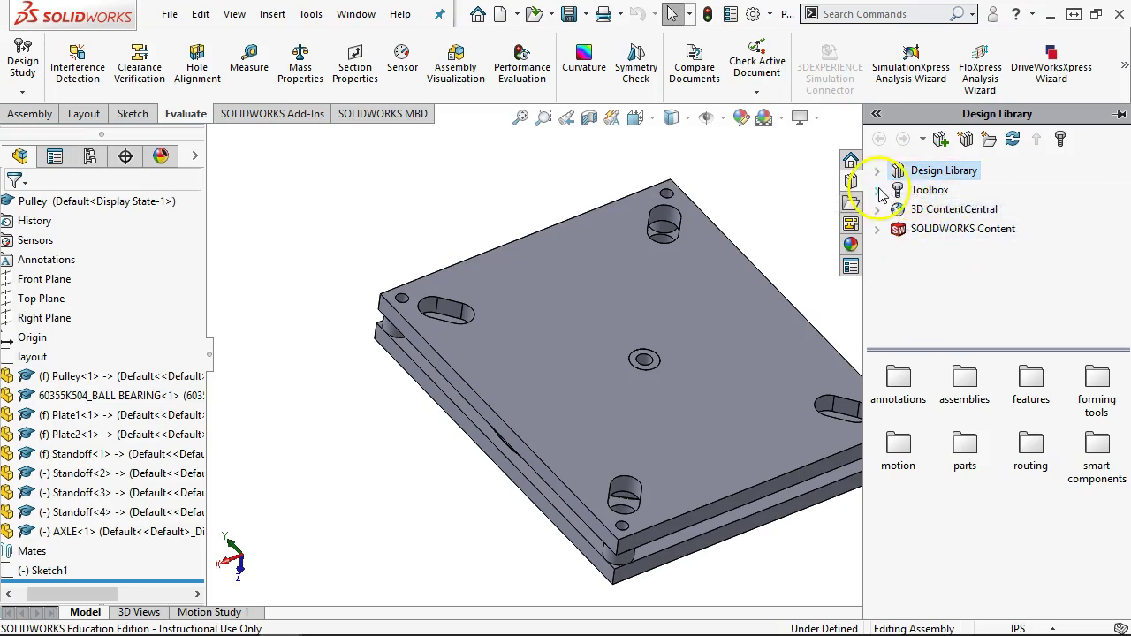
click(898, 209)
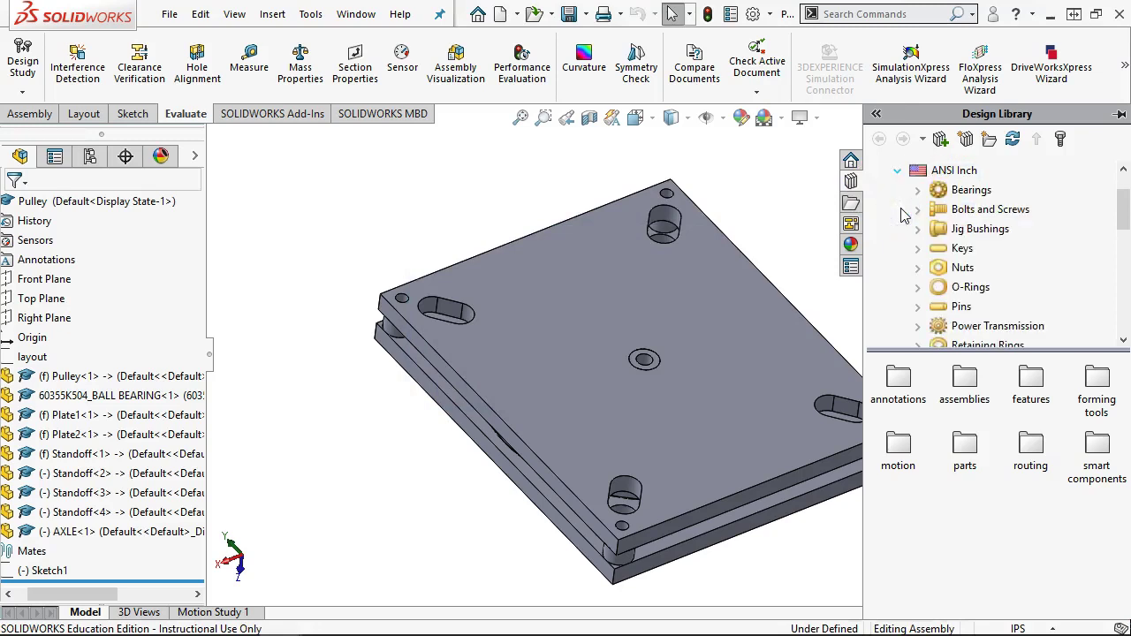
click(919, 192)
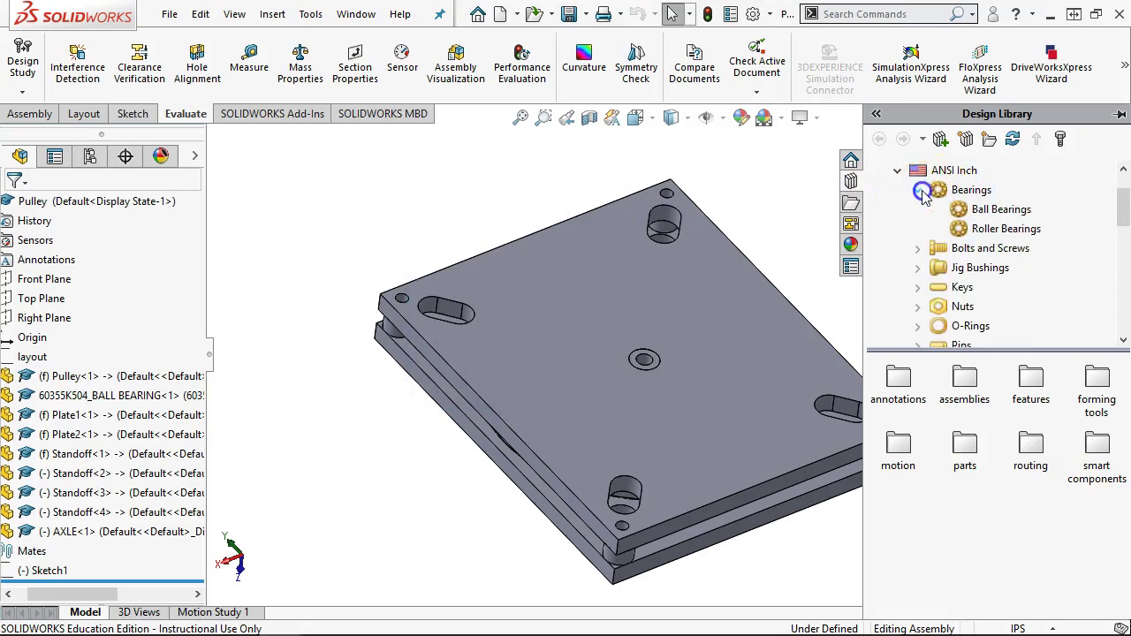
click(998, 229)
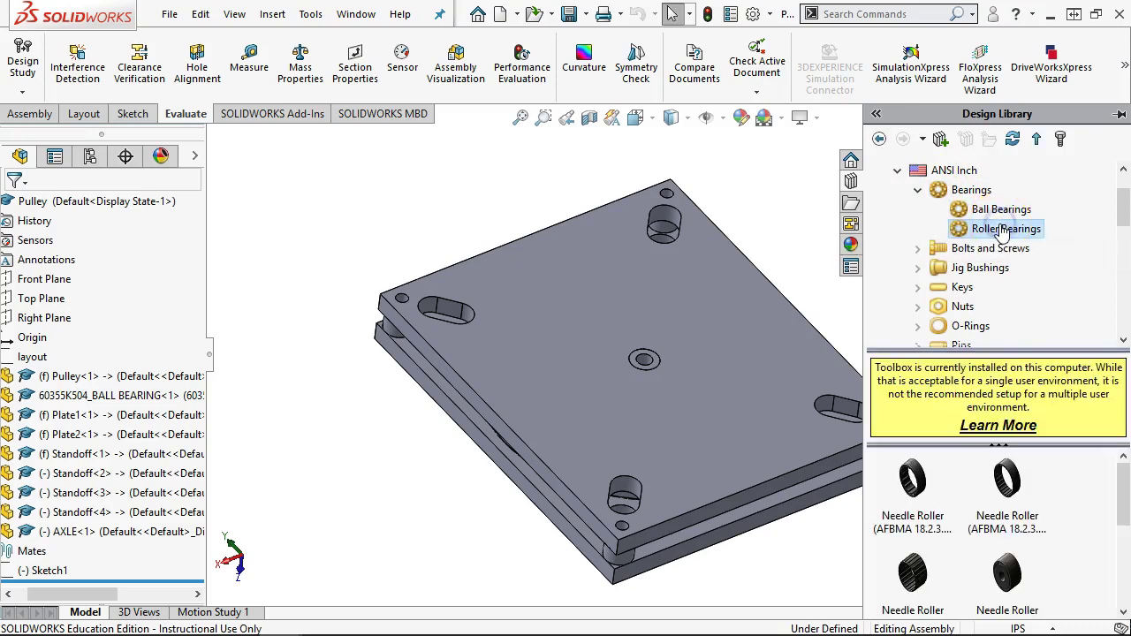
click(1001, 212)
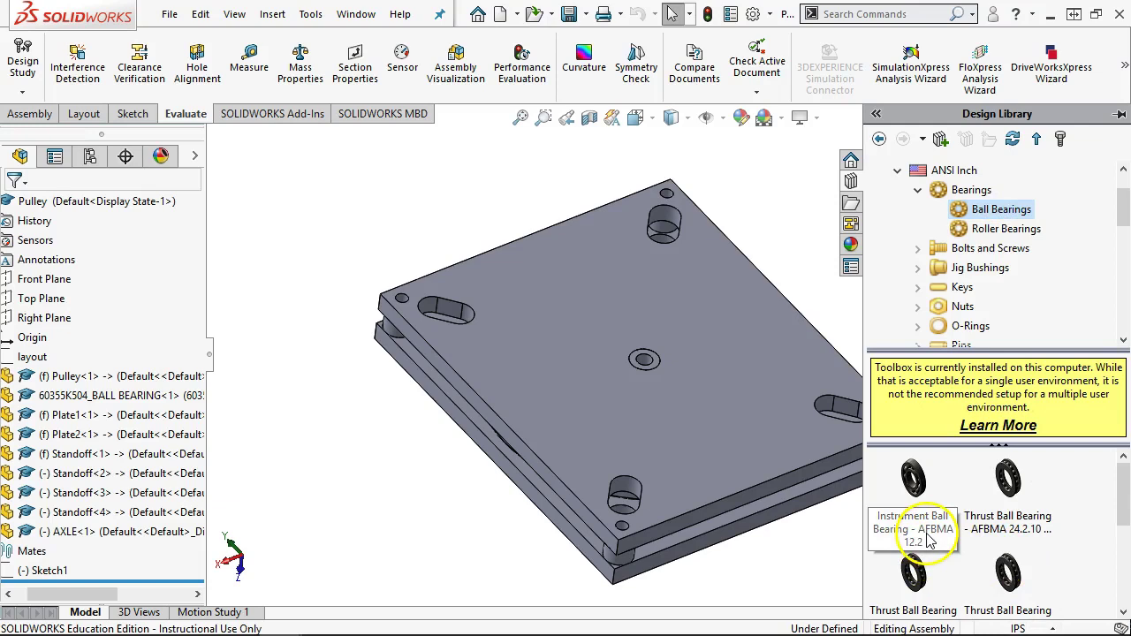
scroll(929, 540, down, 1)
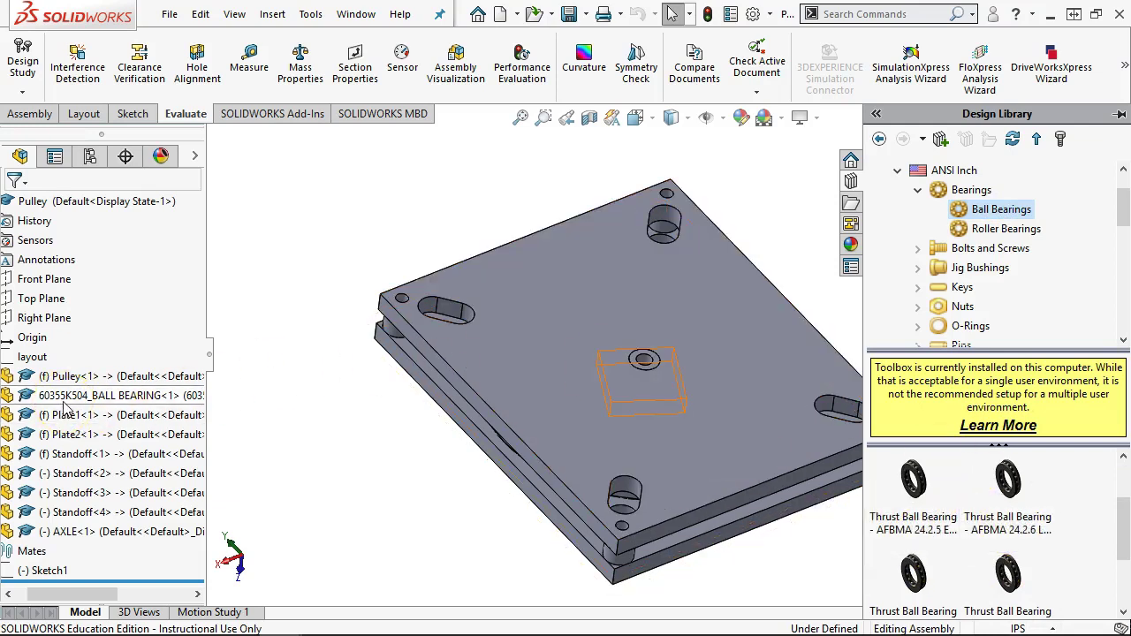
scroll(1011, 530, down, 1)
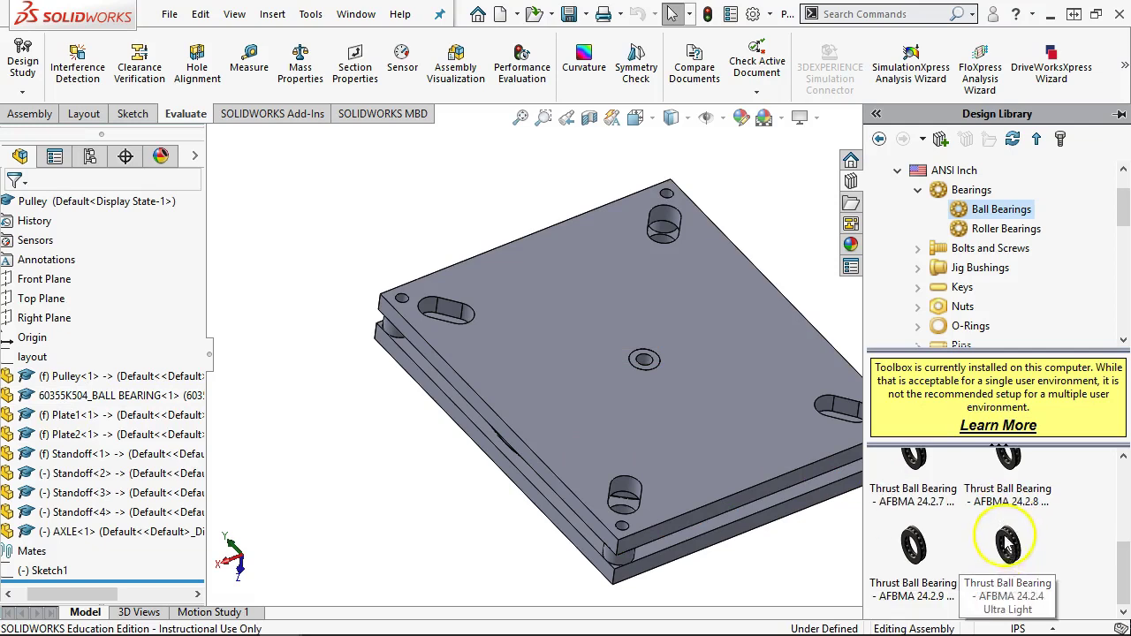
scroll(1012, 535, up, 1)
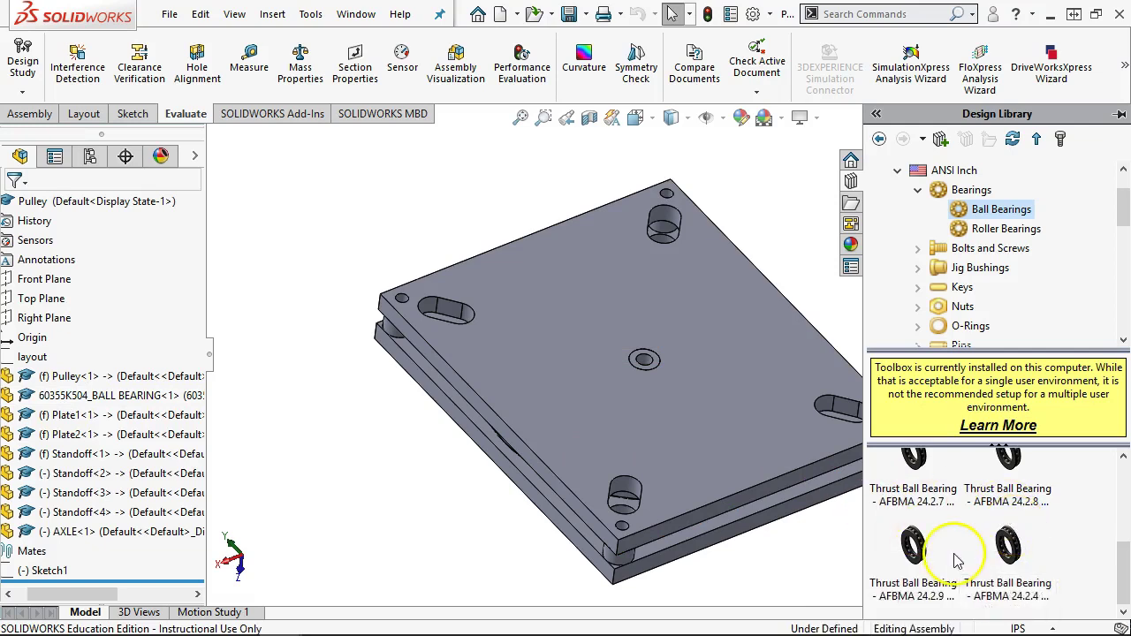
click(919, 189)
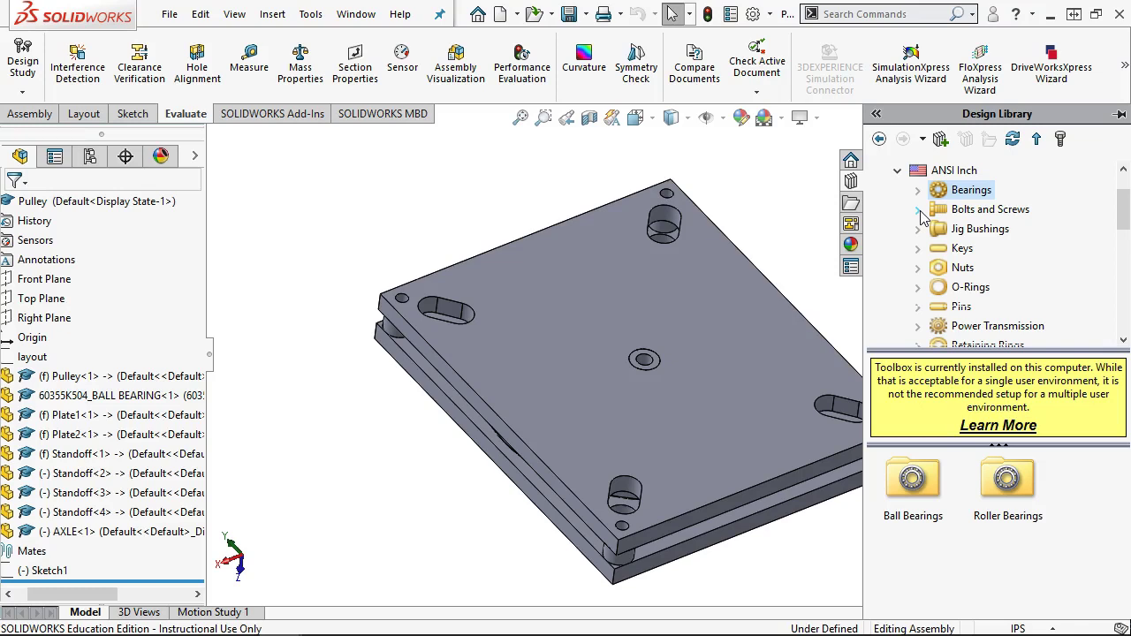
Step: Insert a Socket Head Cap Screw from the ANSI Inch Socket Head Screws at the outer plate's upper corner hole
click(920, 211)
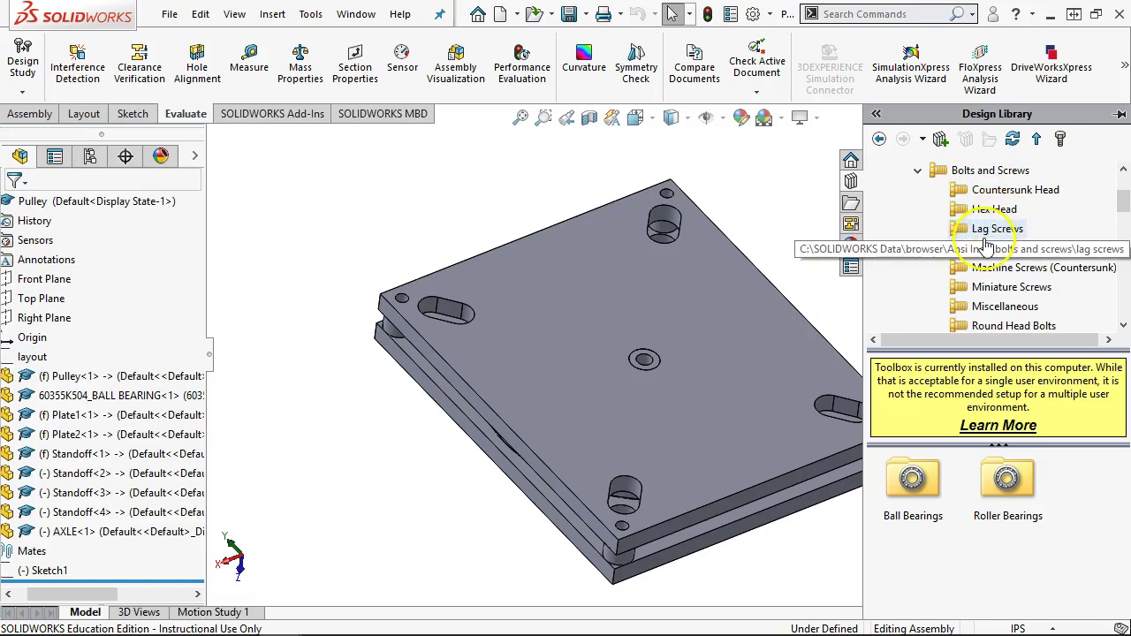
scroll(985, 244, down, 1)
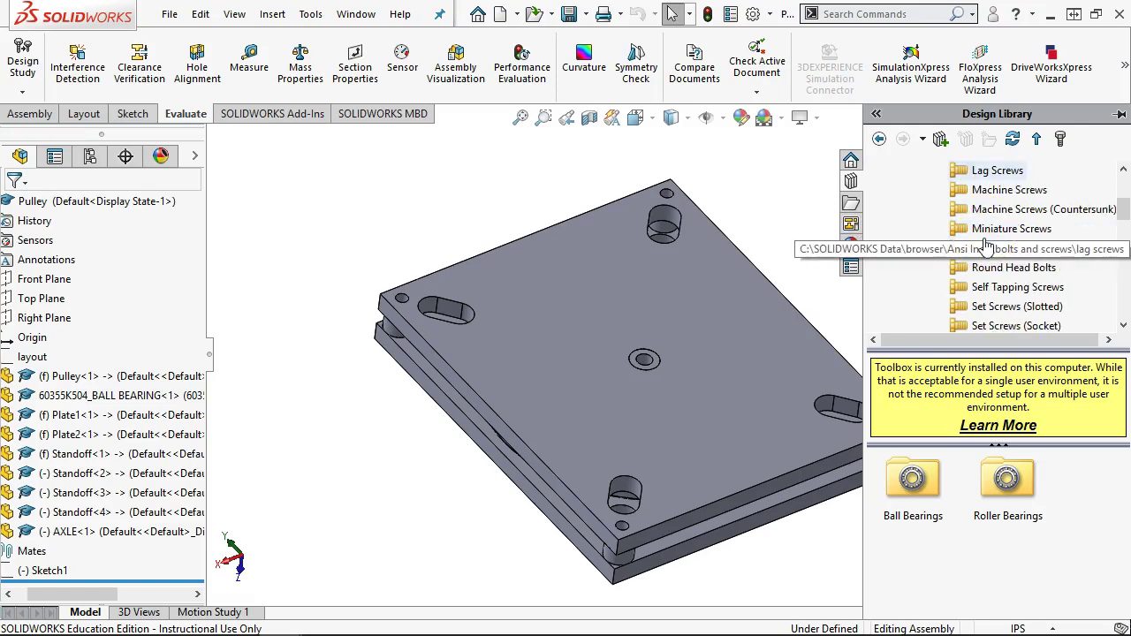
scroll(986, 244, down, 2)
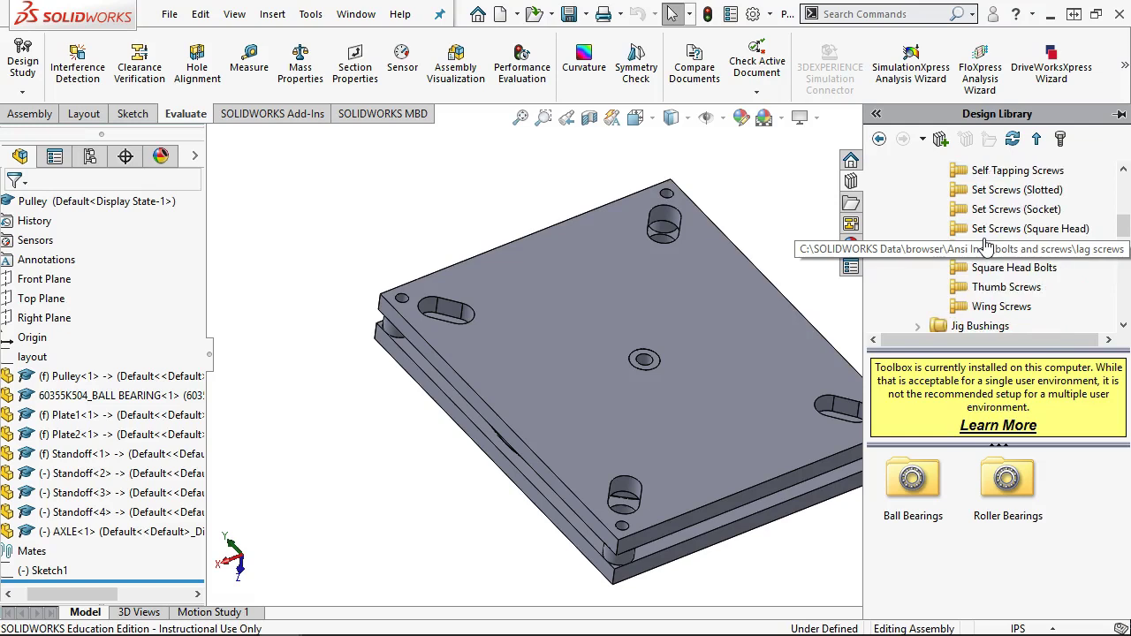
click(1012, 248)
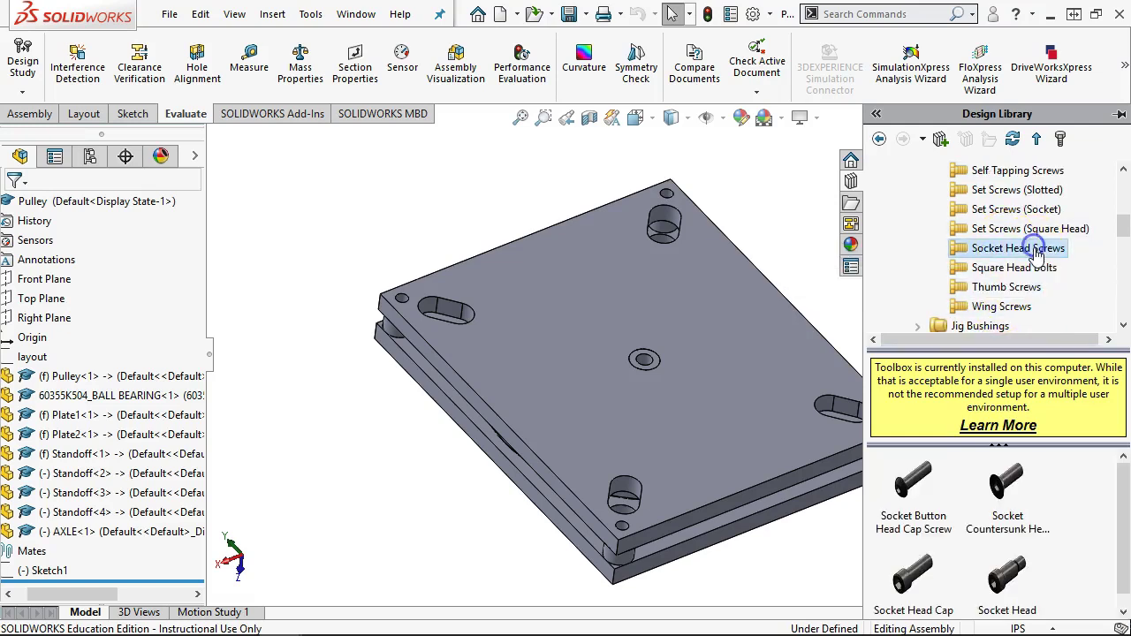
scroll(1059, 457, down, 1)
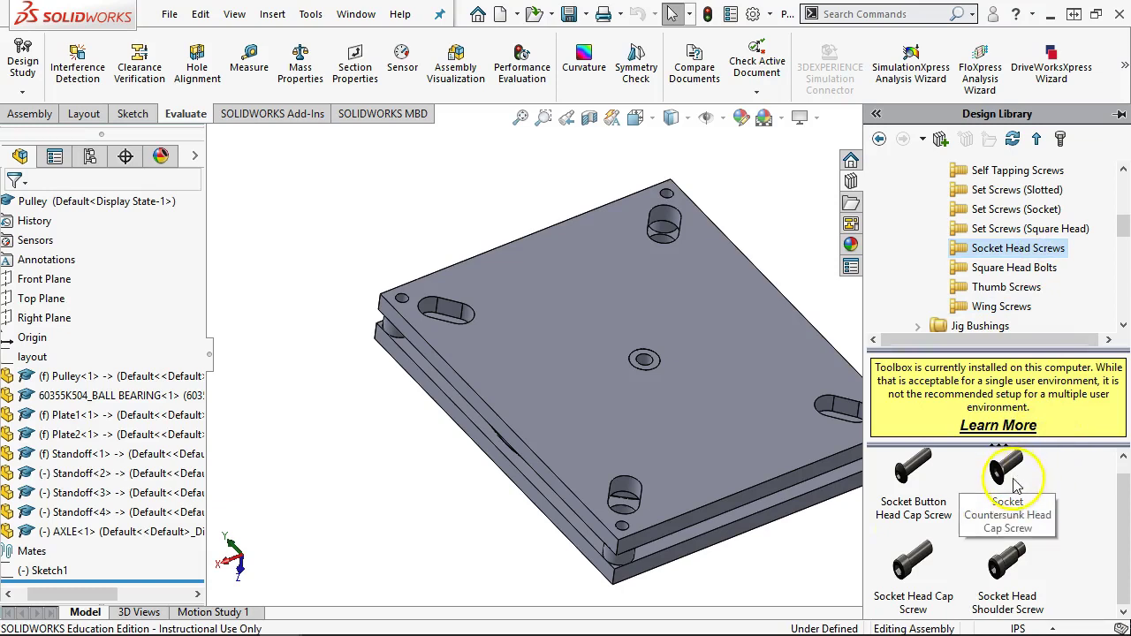
mouse_move(919, 587)
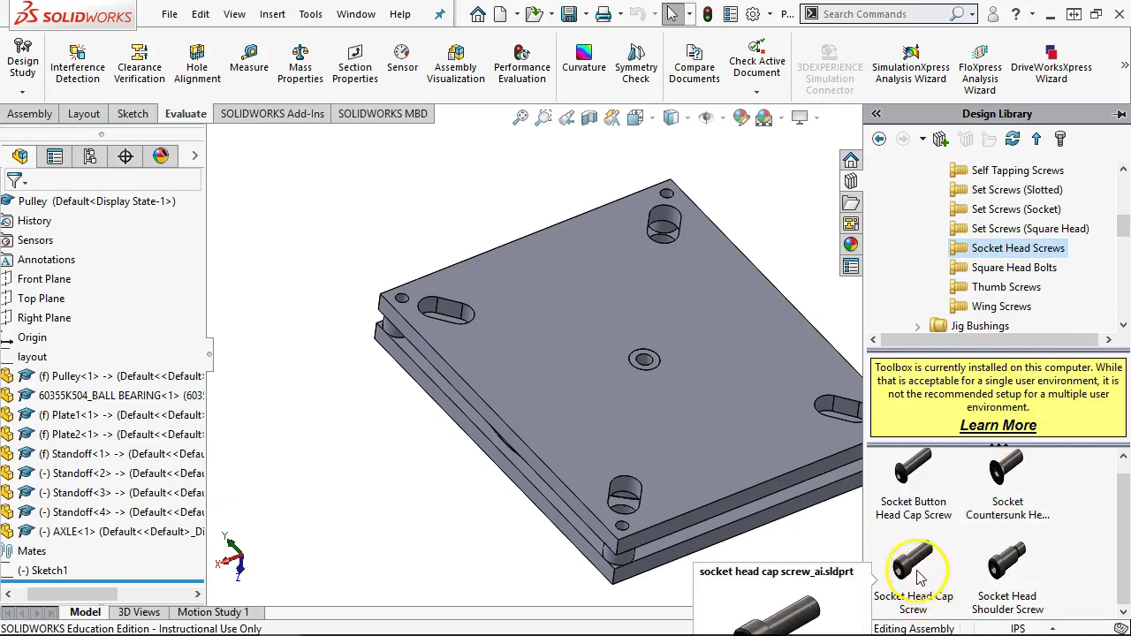
mouse_move(922, 482)
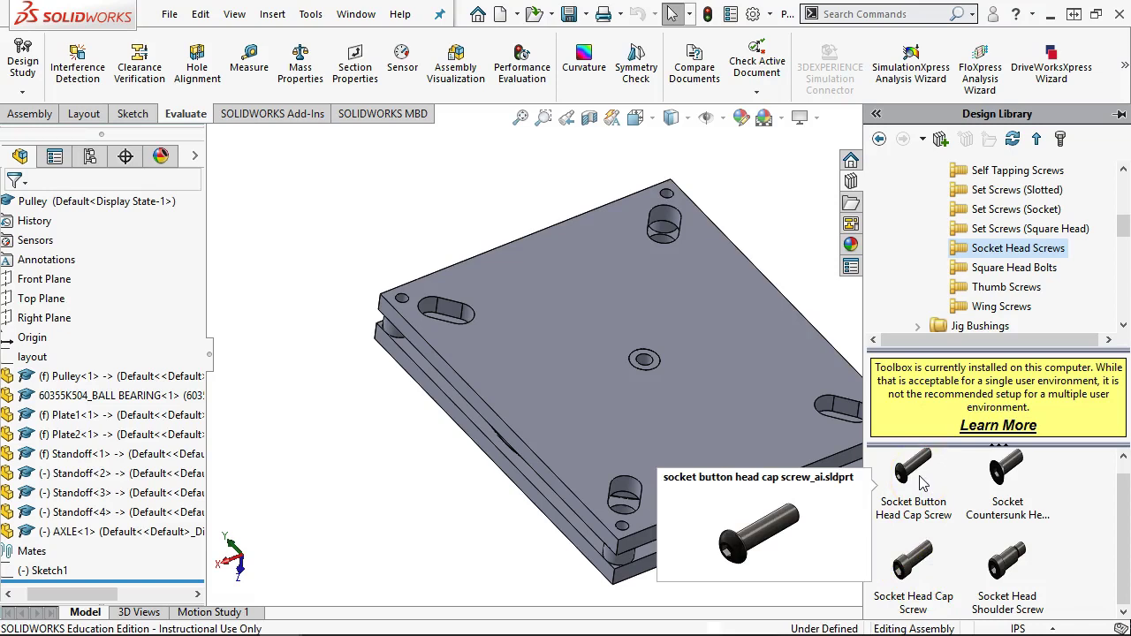
drag(913, 565, 670, 190)
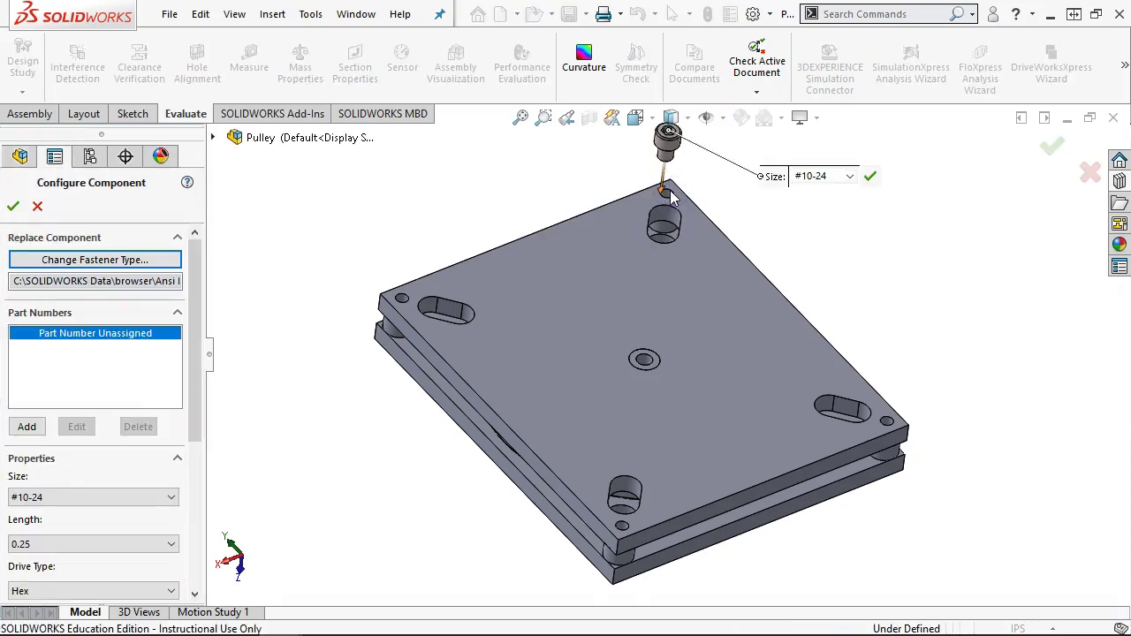
Step: Configure the inserted socket head cap screw with size #10-32 and length 0.75, and accept the component
click(849, 176)
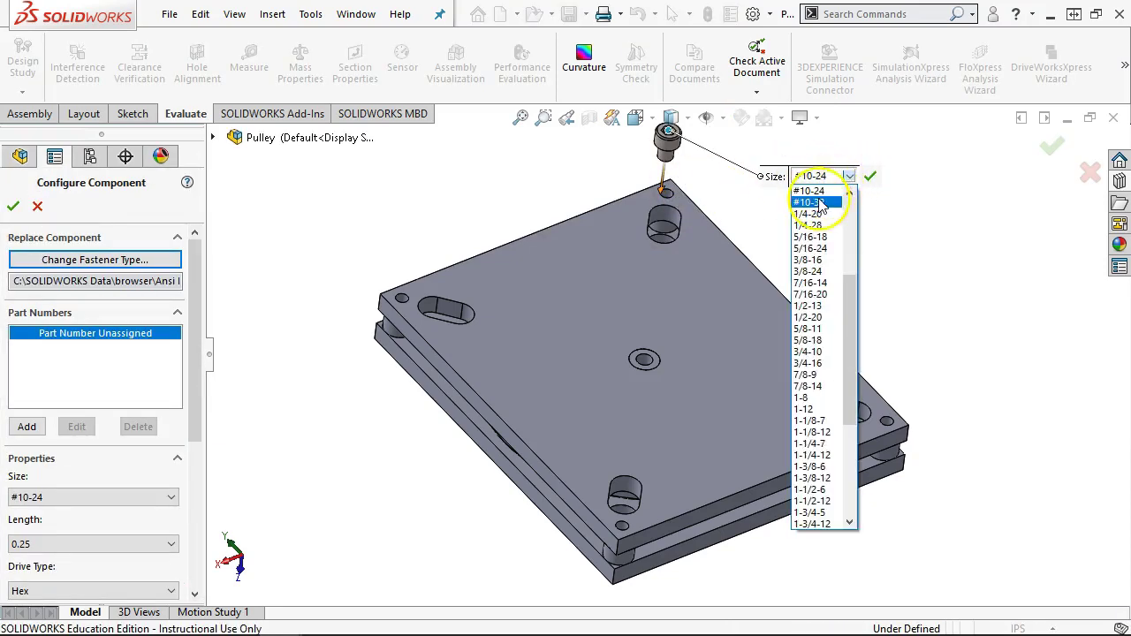
click(818, 202)
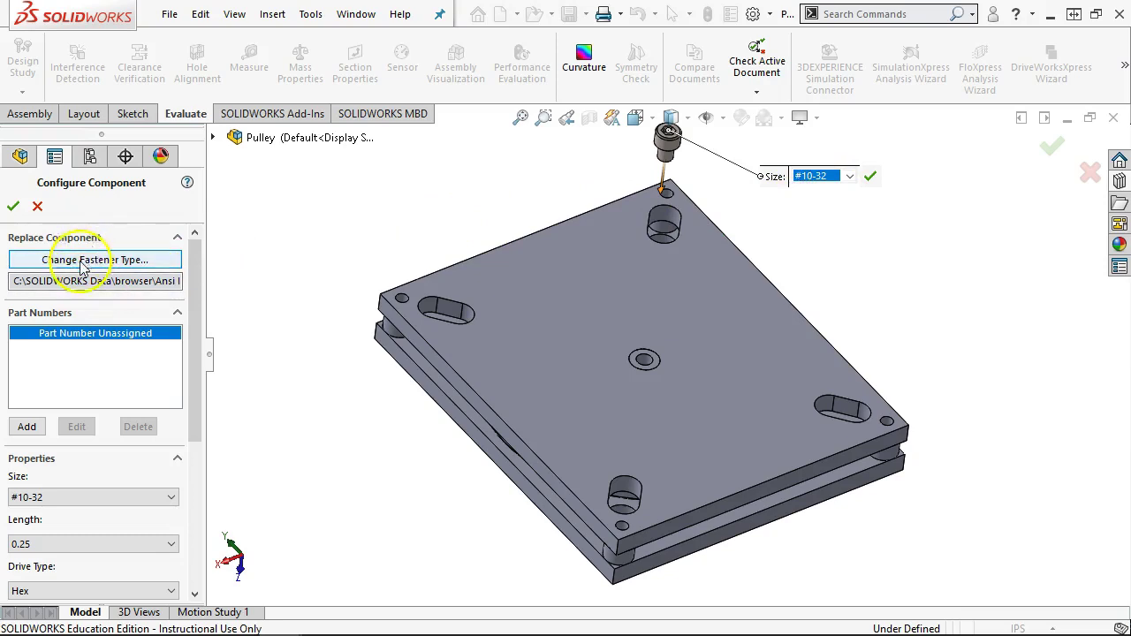
drag(198, 323, 184, 433)
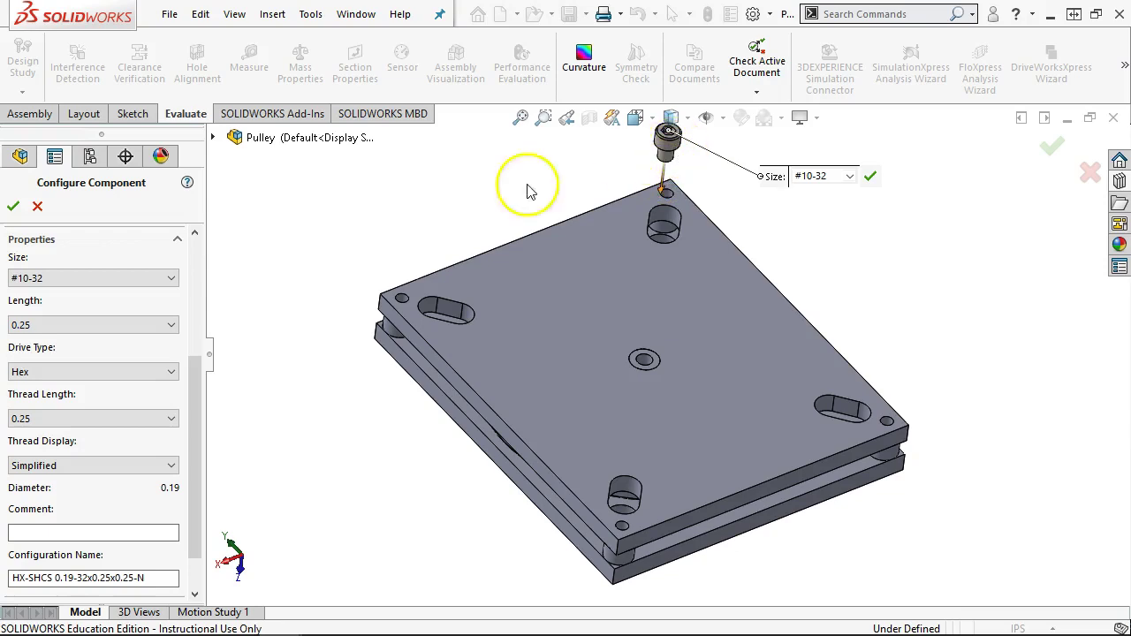
click(110, 327)
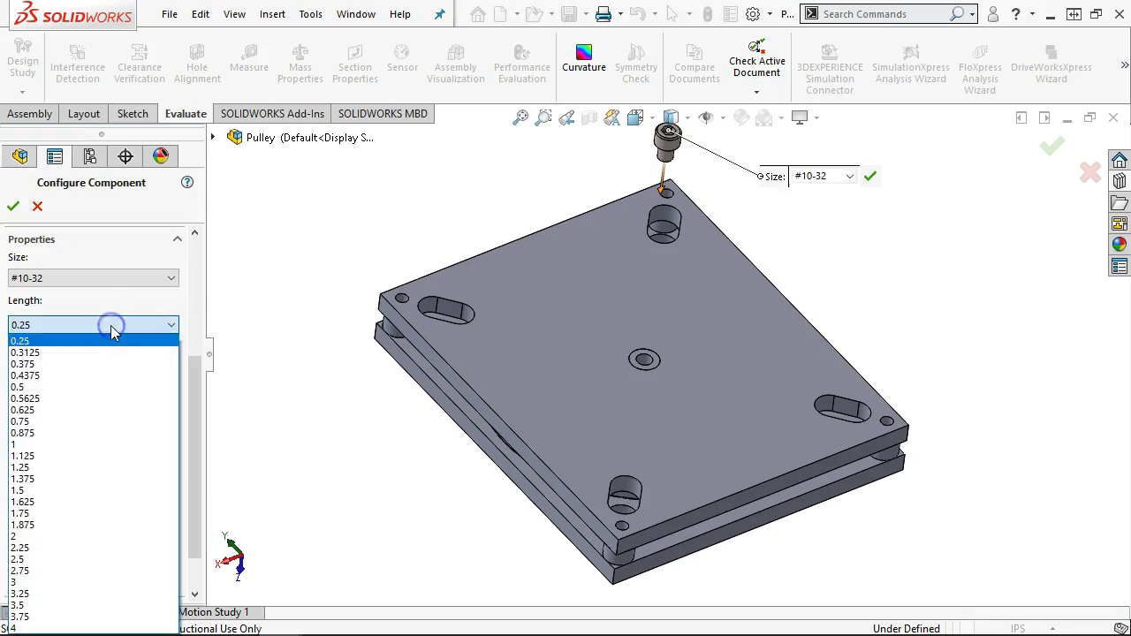
click(82, 394)
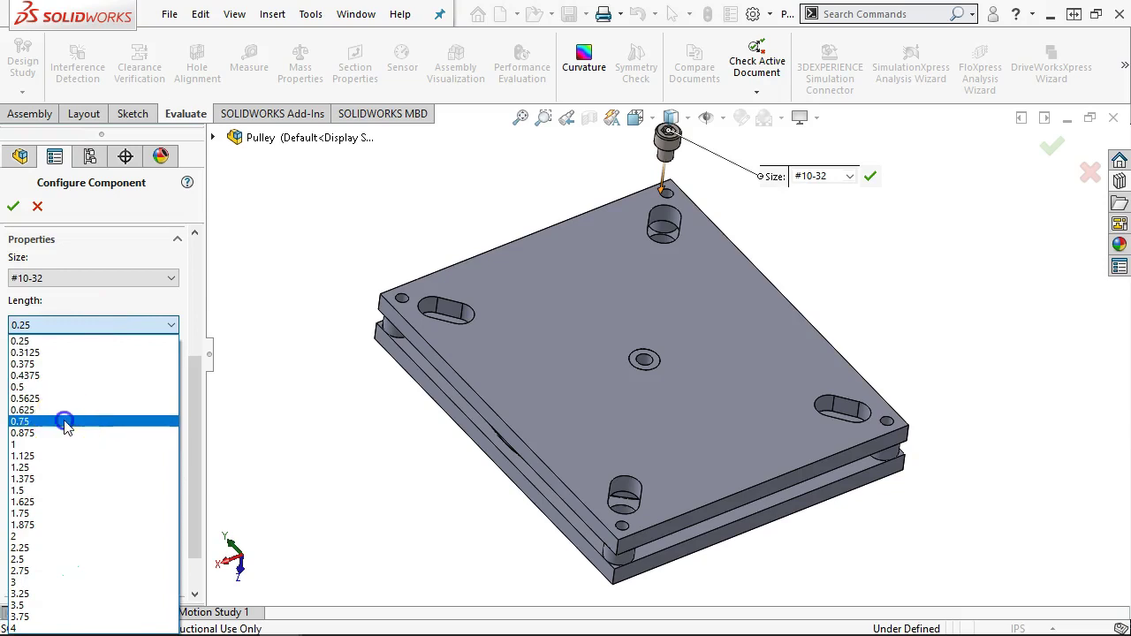
click(73, 422)
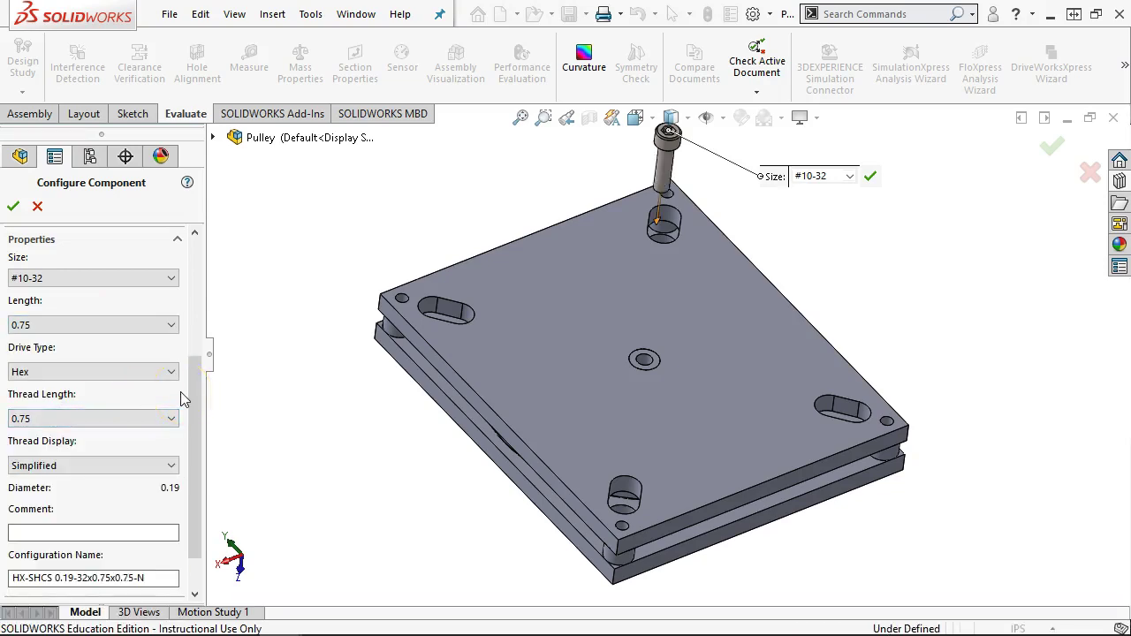
middle_drag(310, 384, 386, 296)
middle_drag(416, 336, 433, 320)
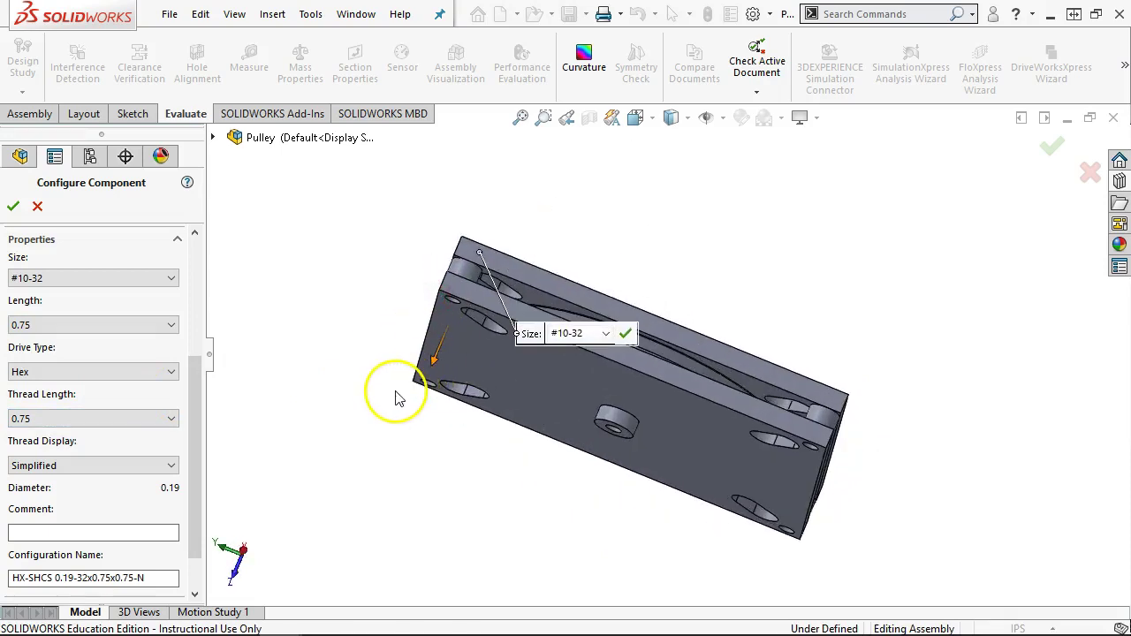
middle_drag(314, 313, 241, 441)
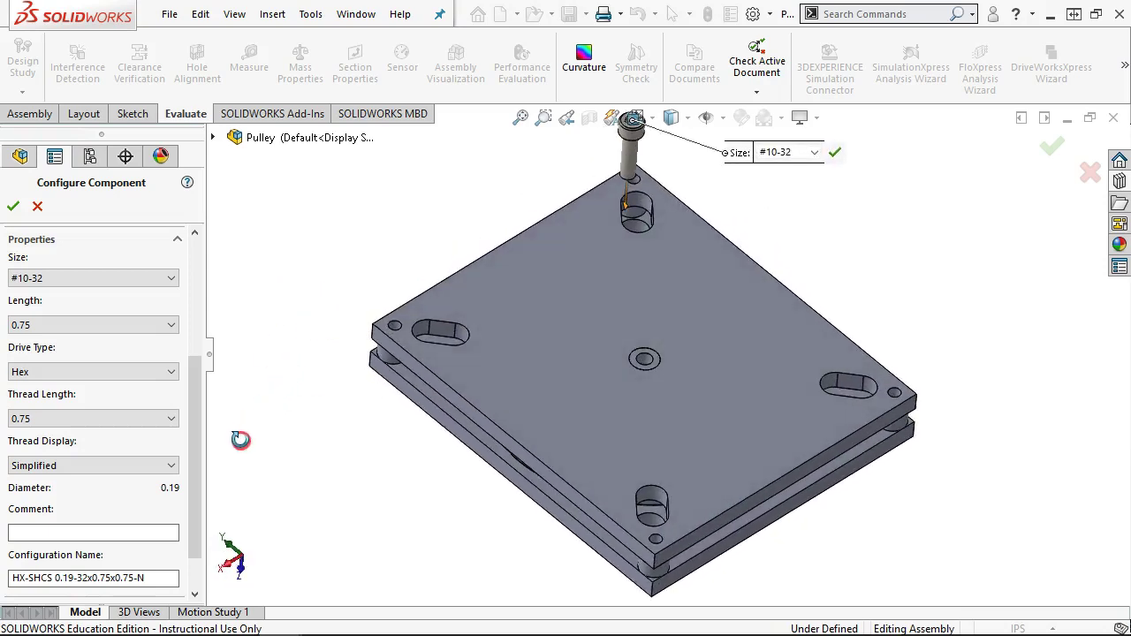
drag(202, 425, 202, 478)
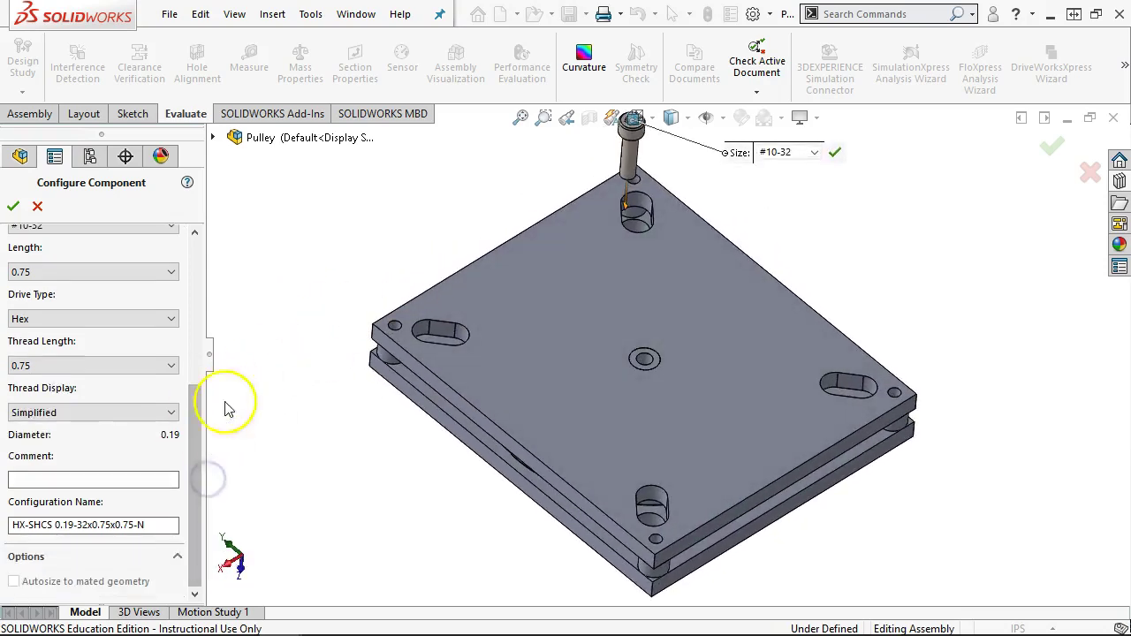
drag(200, 393, 191, 221)
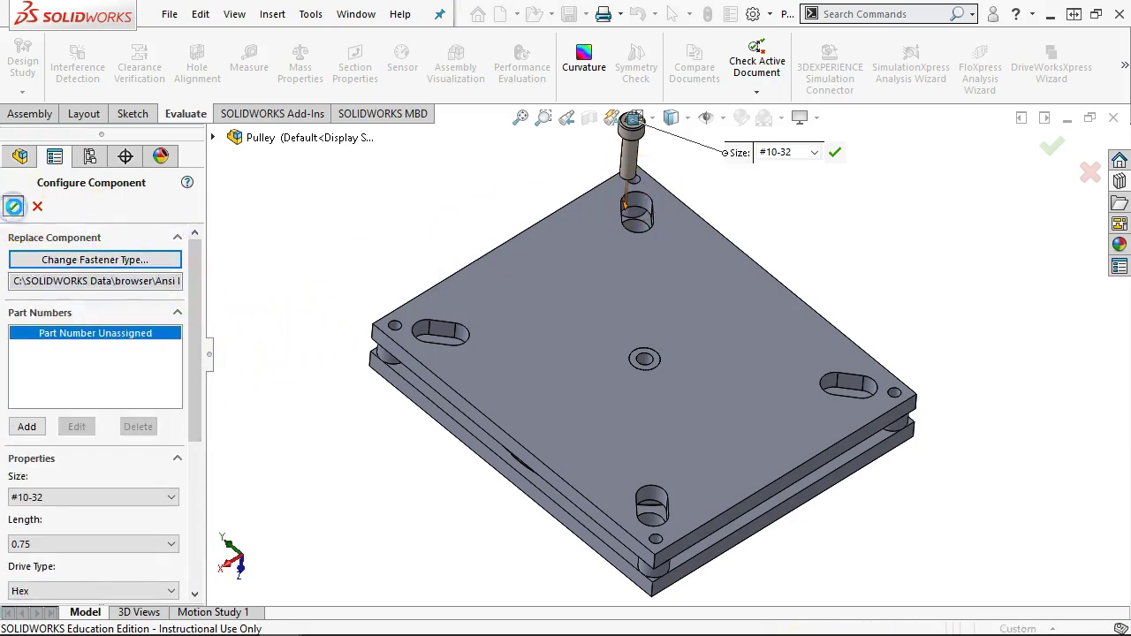
click(13, 207)
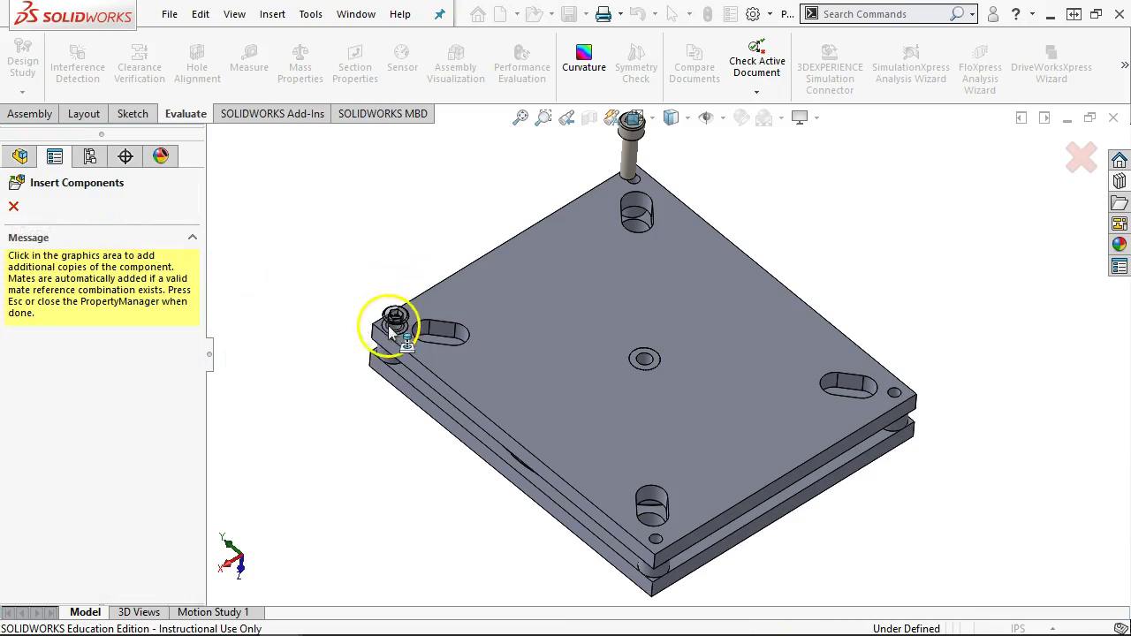
Step: Place copies of the cap screw in the plate's three remaining corner holes and finish inserting components
scroll(398, 334, down, 2)
scroll(398, 334, down, 1)
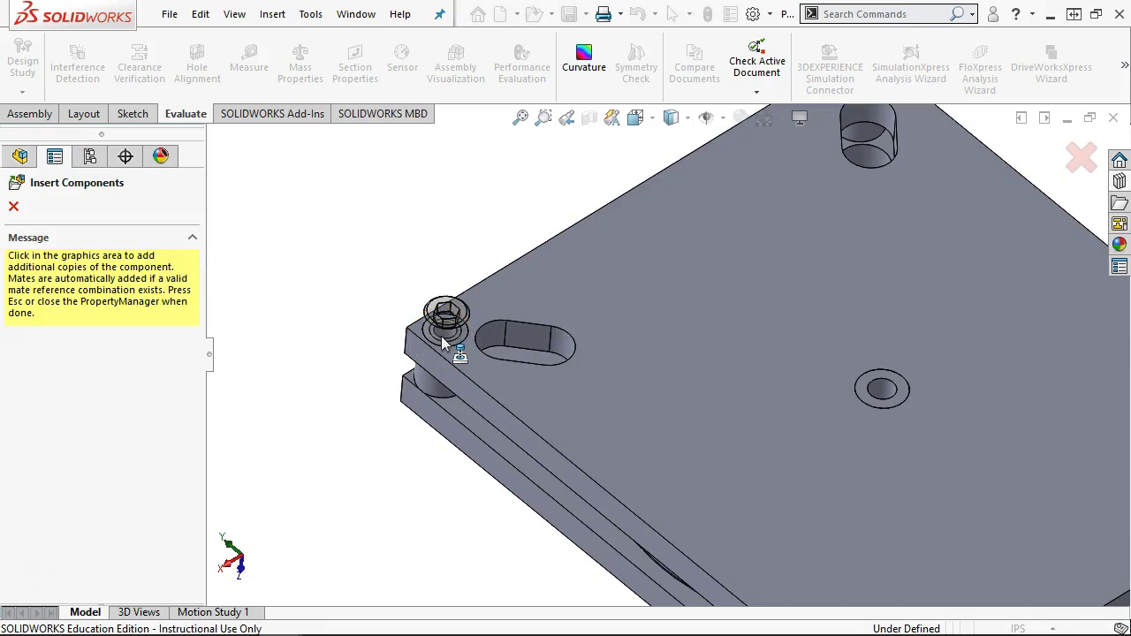
click(441, 336)
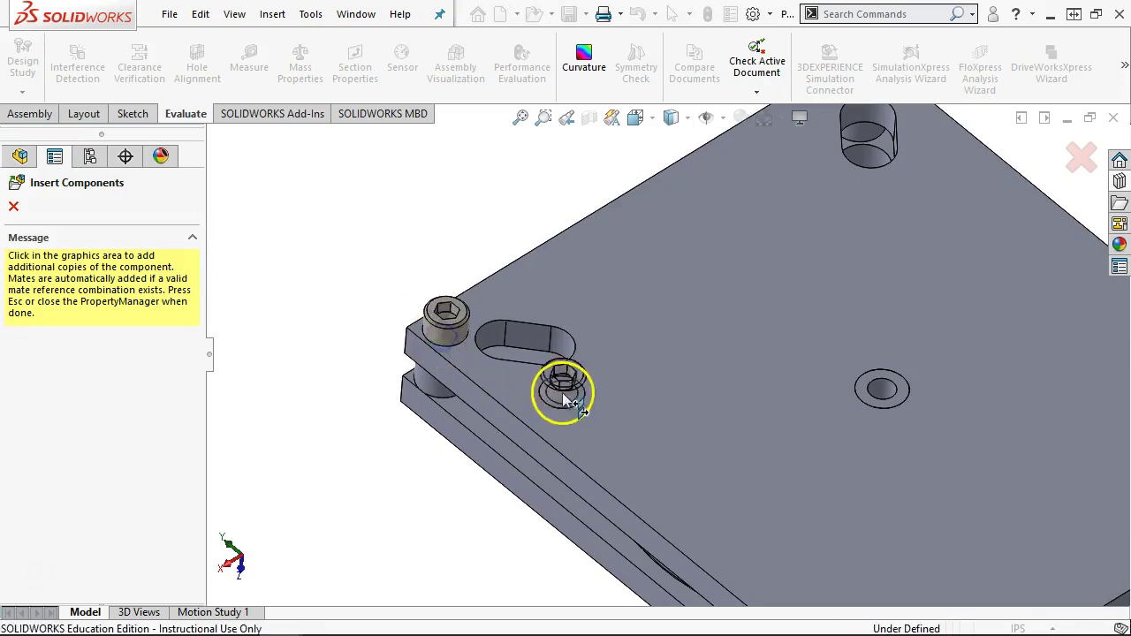
scroll(749, 460, up, 4)
scroll(749, 460, down, 5)
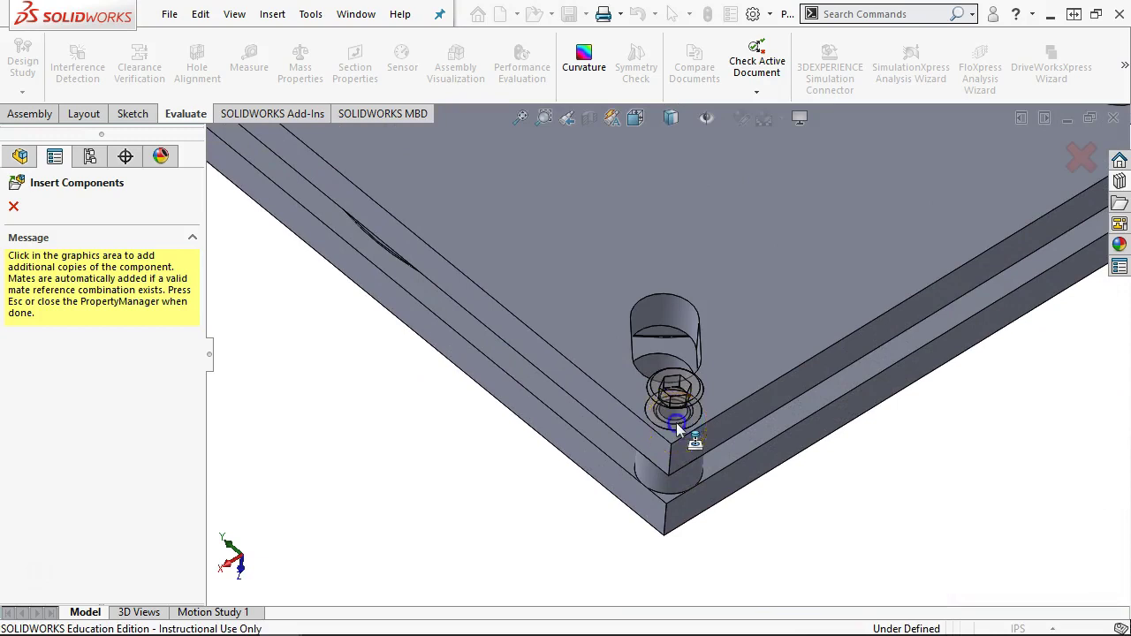
click(676, 431)
scroll(889, 260, up, 4)
scroll(889, 227, down, 5)
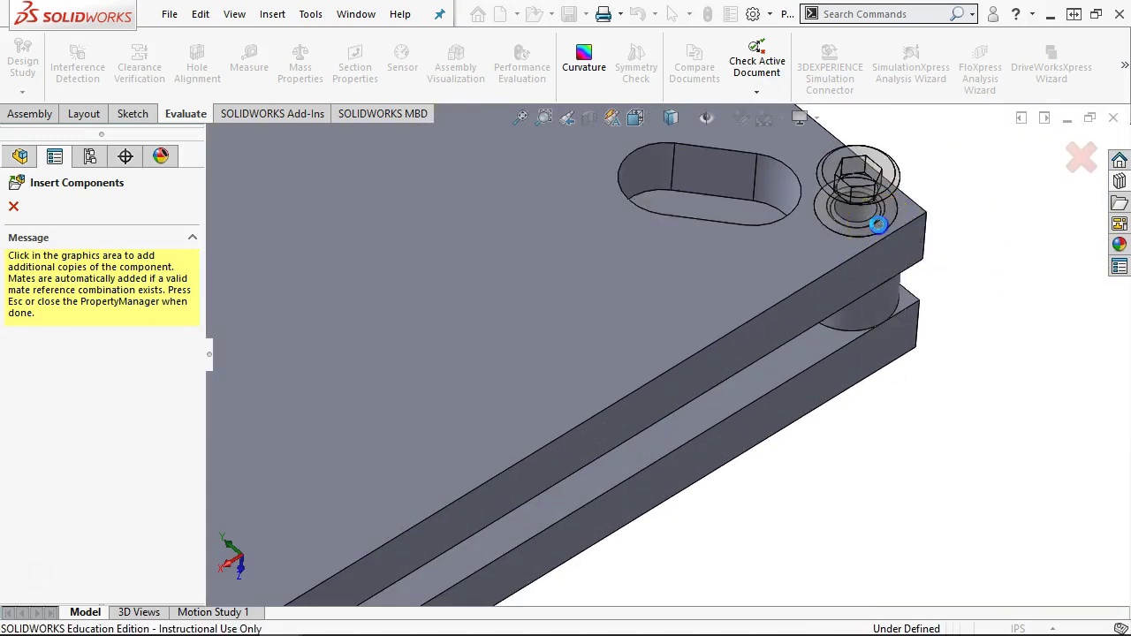
click(905, 226)
click(1080, 157)
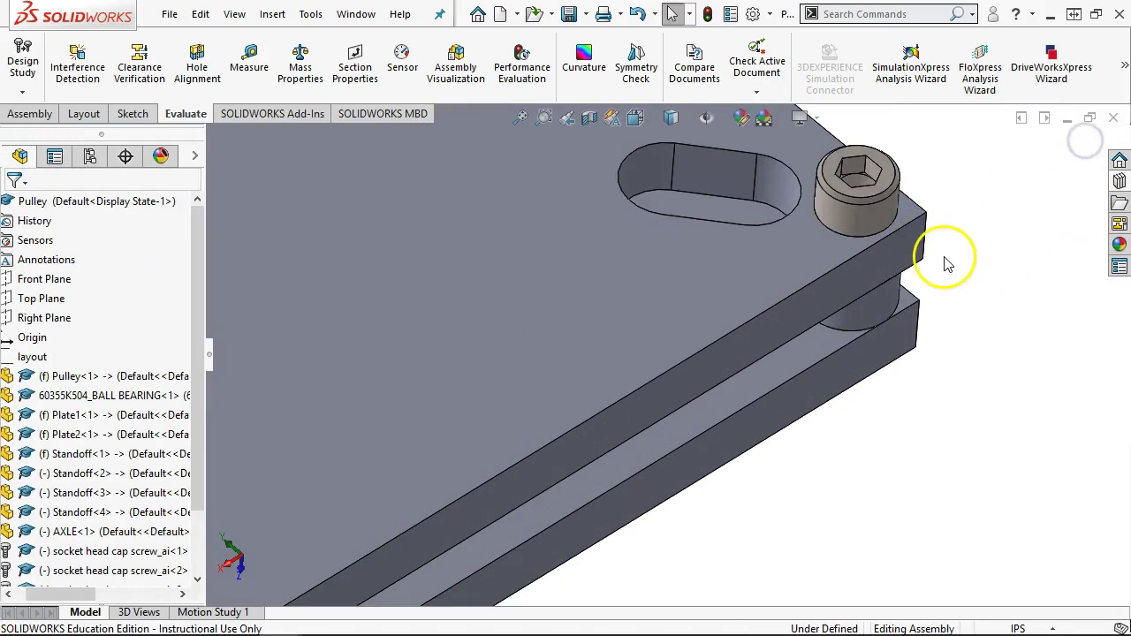
Step: Add a concentric mate between the first cap screw's raised shank and the corner hole of Plate2 beneath it
key(f)
scroll(899, 263, up, 5)
scroll(492, 218, down, 5)
scroll(840, 403, down, 7)
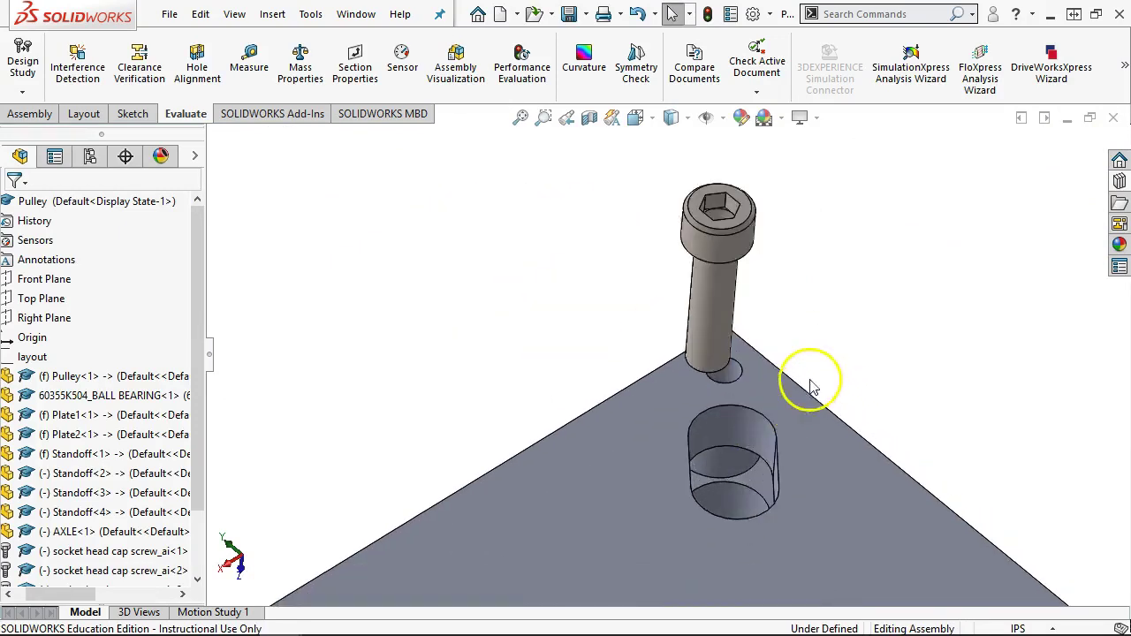
click(655, 313)
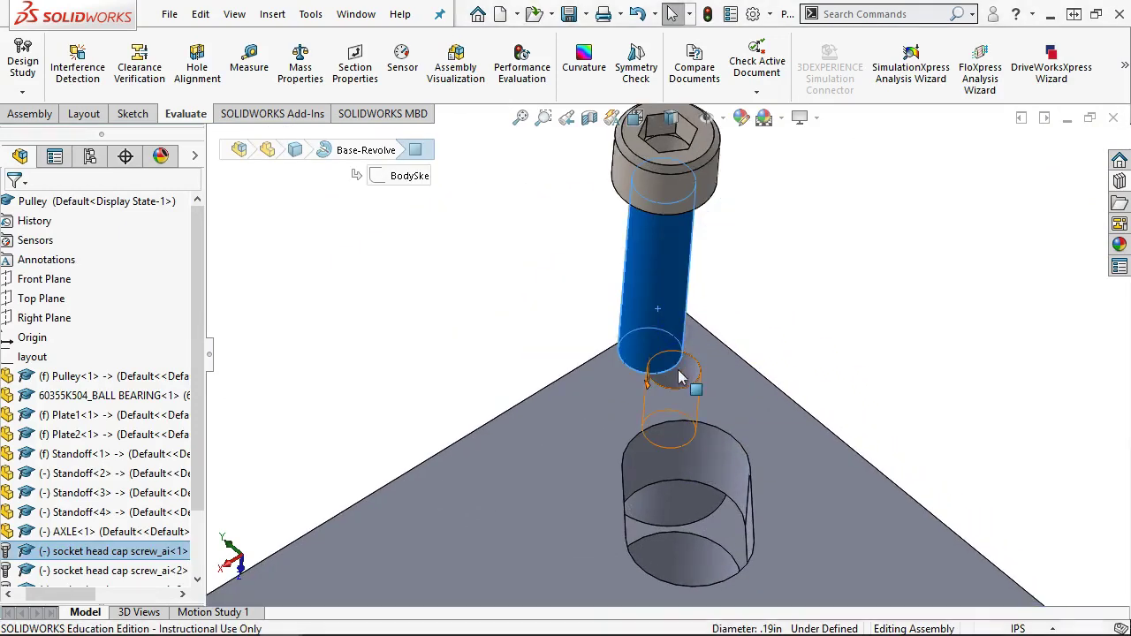
ctrl+click(678, 376)
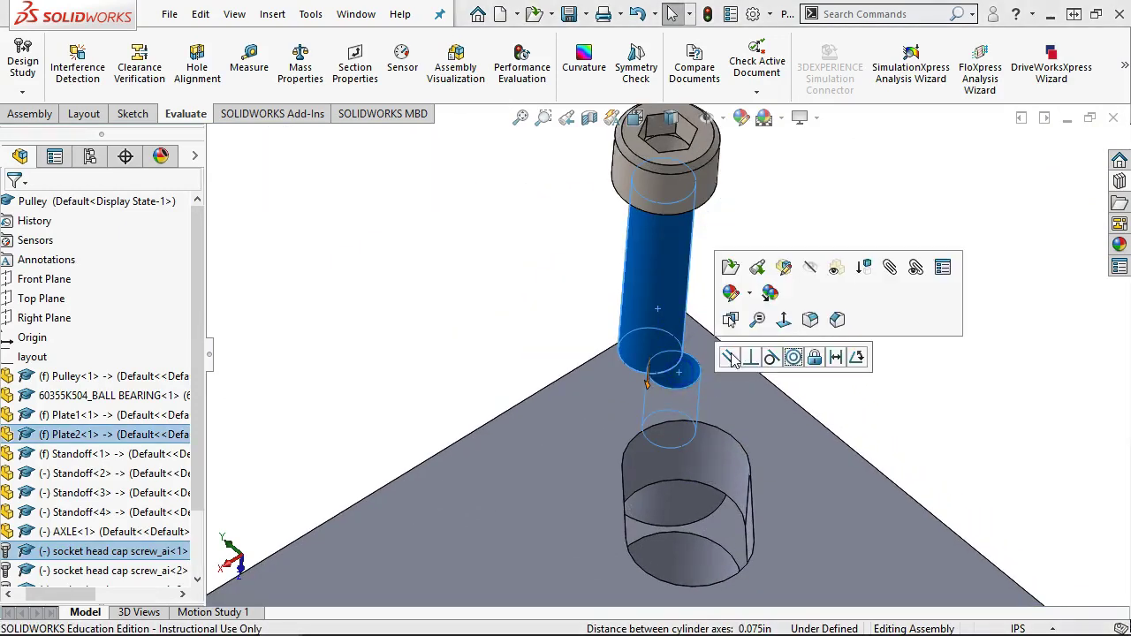
click(792, 358)
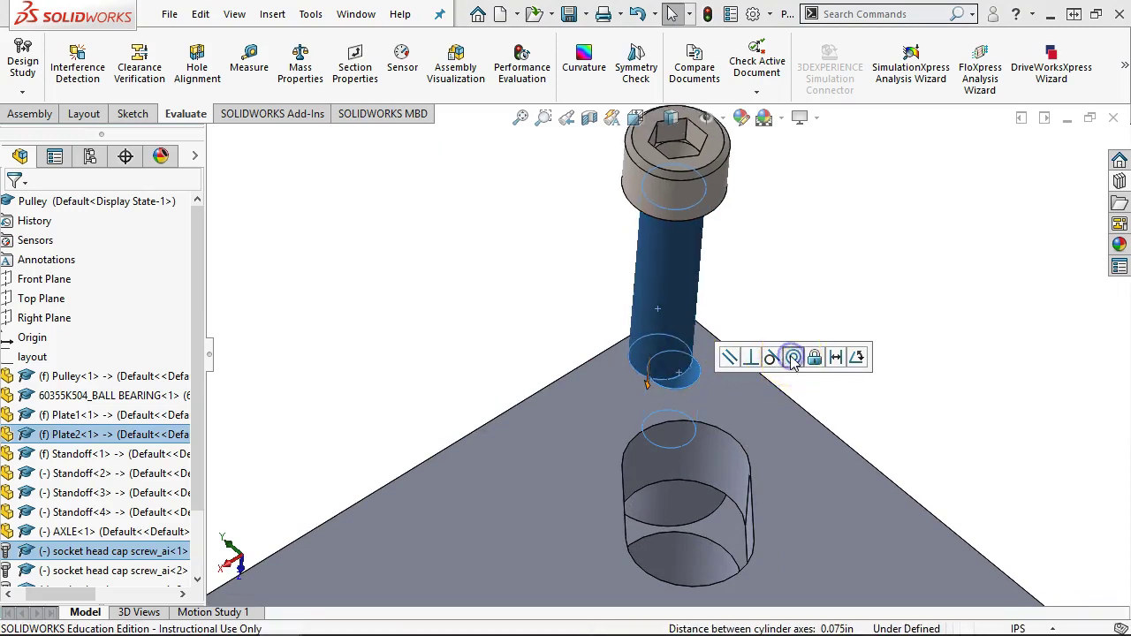
Step: Add a coincident mate between the outer face of Plate2 and the underside of the first screw's head
click(762, 403)
middle_drag(823, 268, 805, 158)
middle_drag(874, 174, 370, 311)
scroll(370, 311, down, 5)
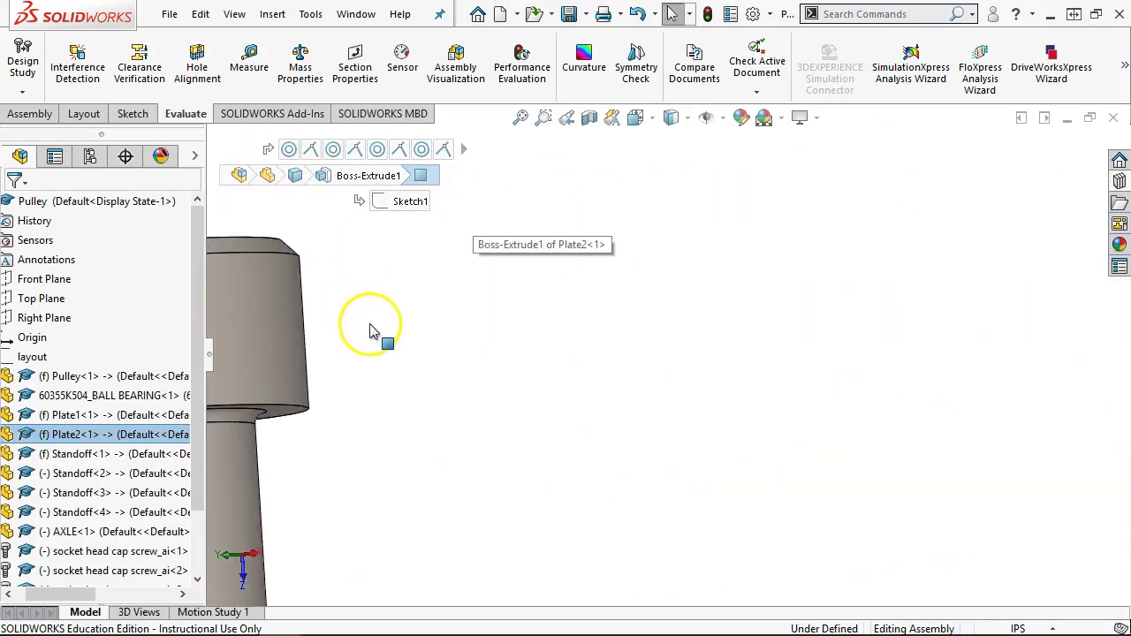
ctrl+click(291, 414)
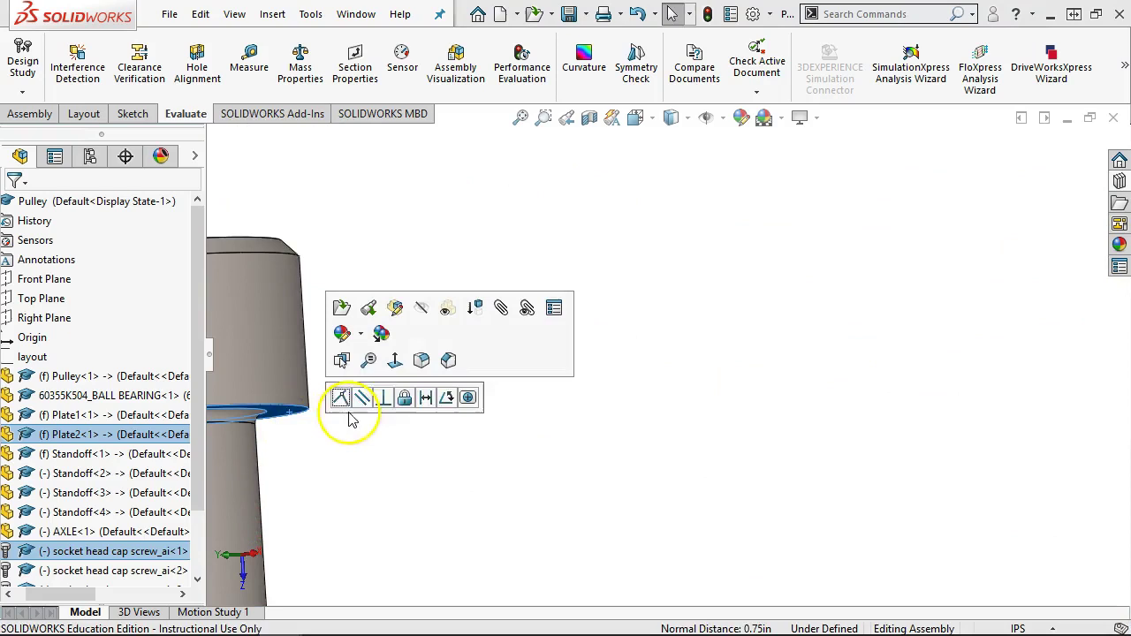
click(345, 395)
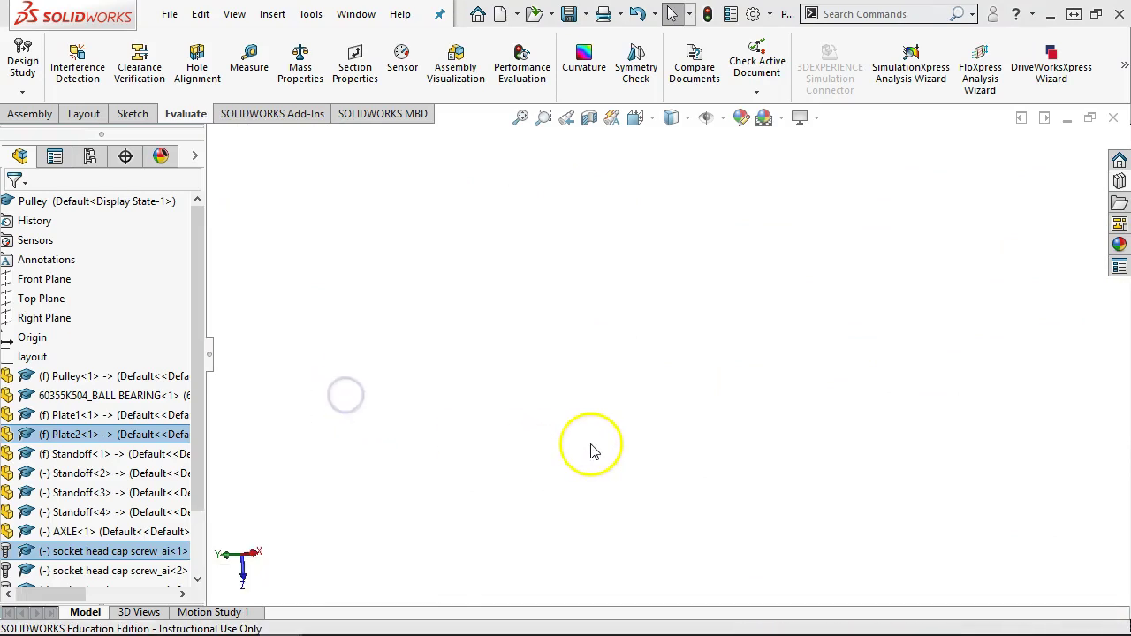
key(Escape)
key(ctrl+7)
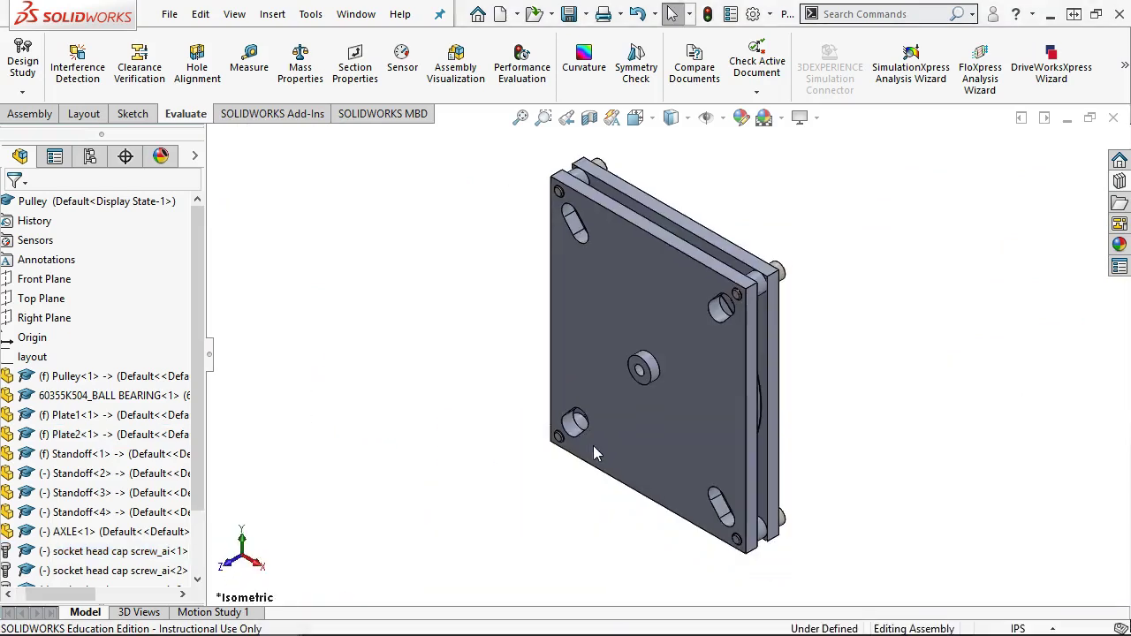
Step: Switch to the Pulley drawing and display Sheet5 to review the standoff's dimensions
middle_drag(790, 386, 634, 295)
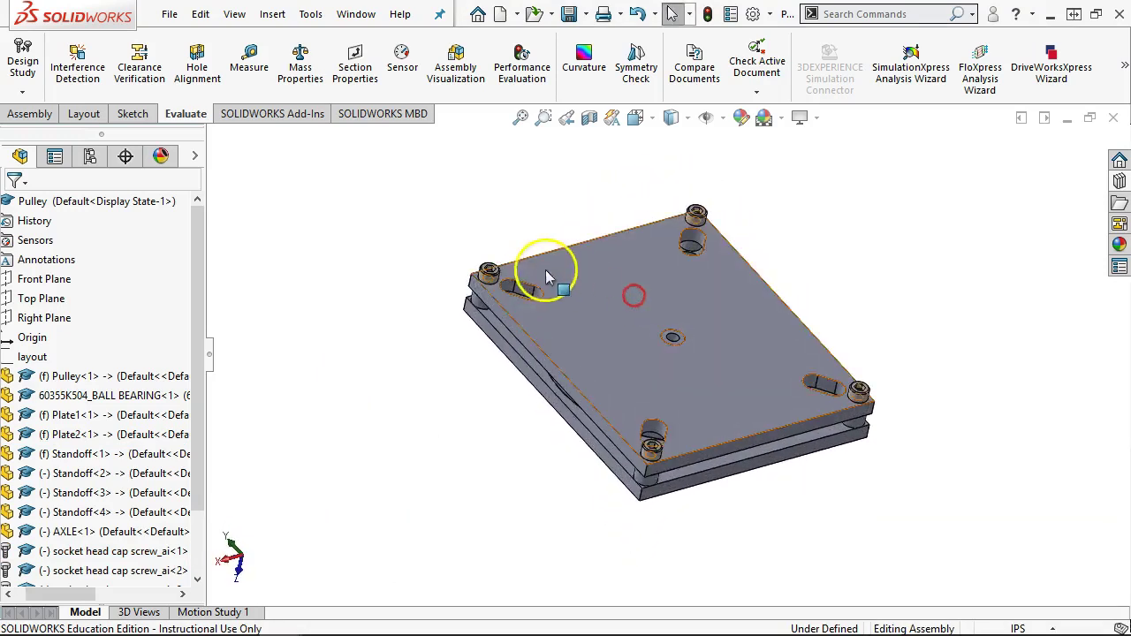
scroll(450, 340, down, 5)
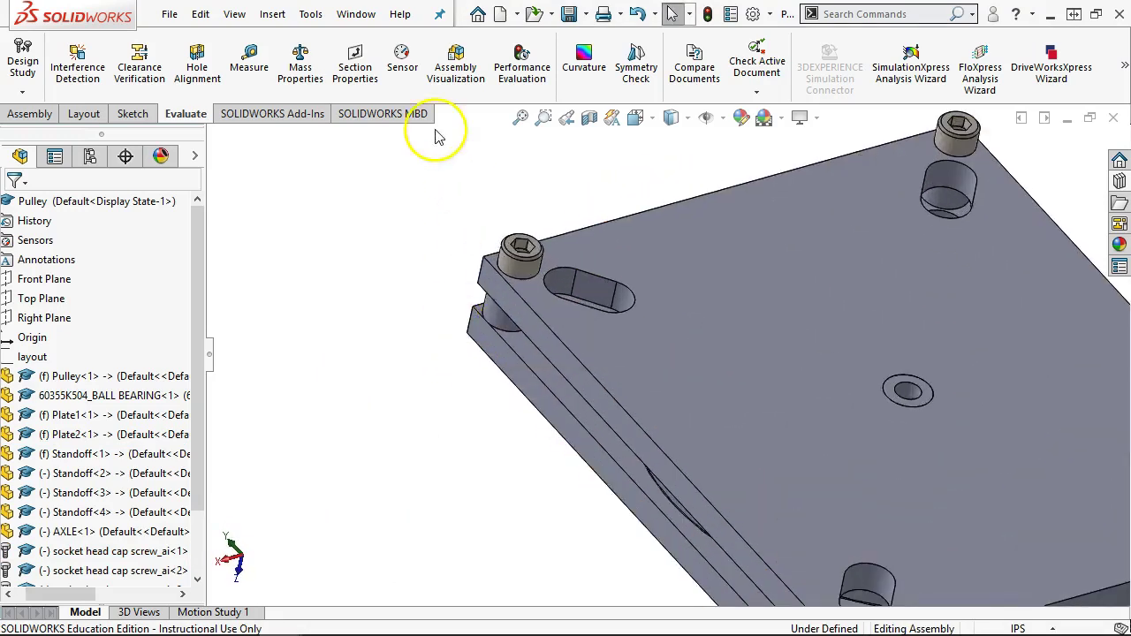
click(355, 14)
click(381, 227)
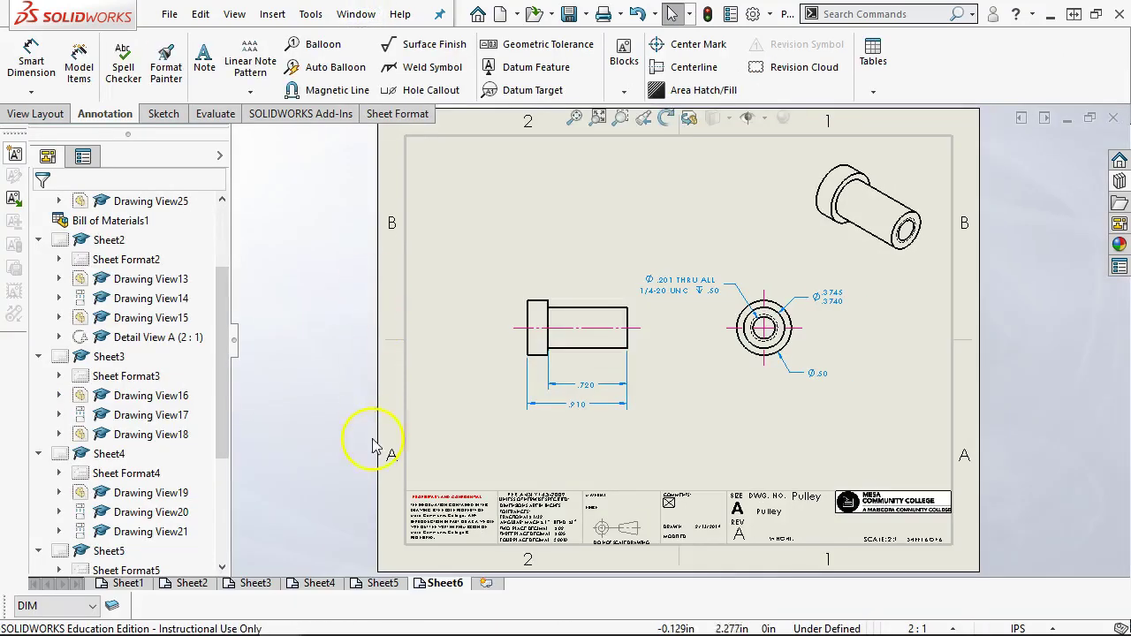
click(380, 578)
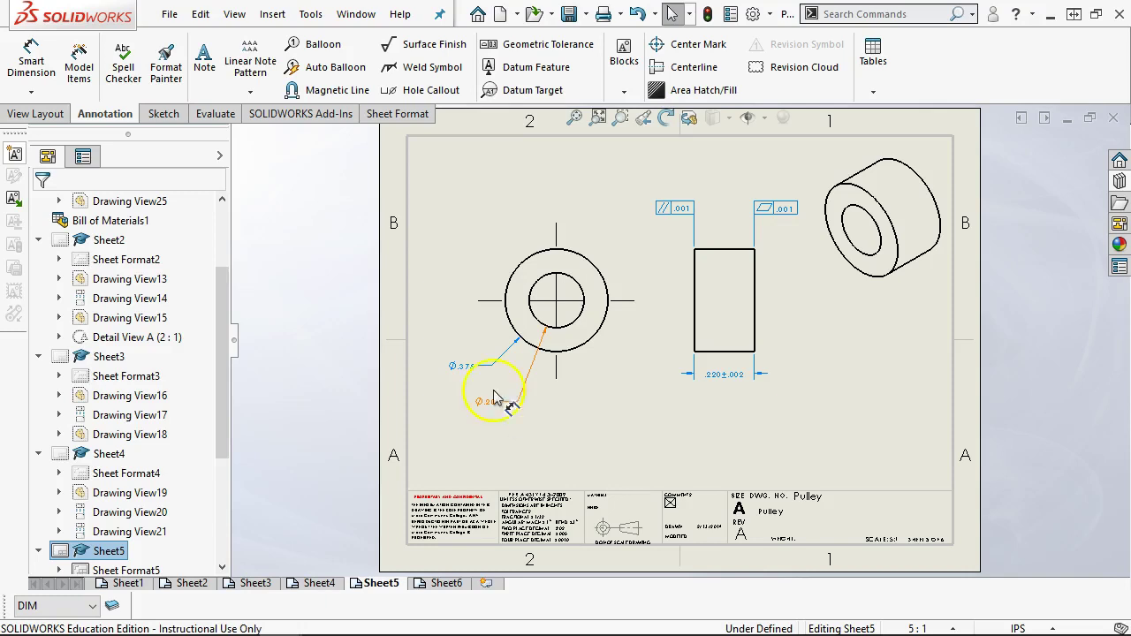
Step: Assign the center mark in the standoff's circular view on Sheet5 to the CEN layer
click(558, 334)
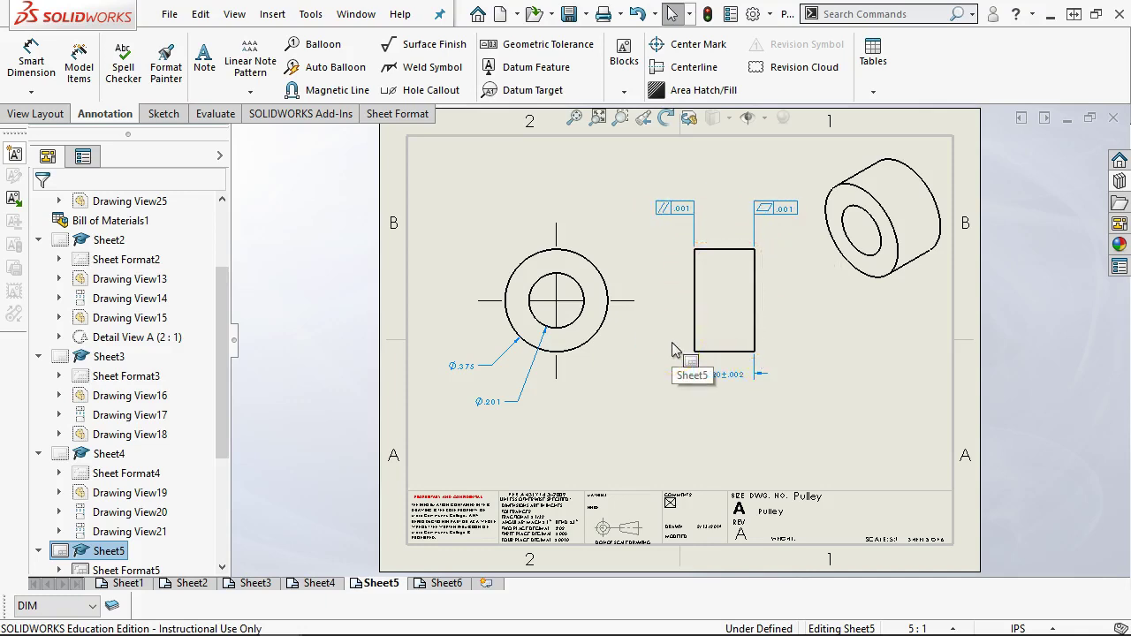
click(570, 300)
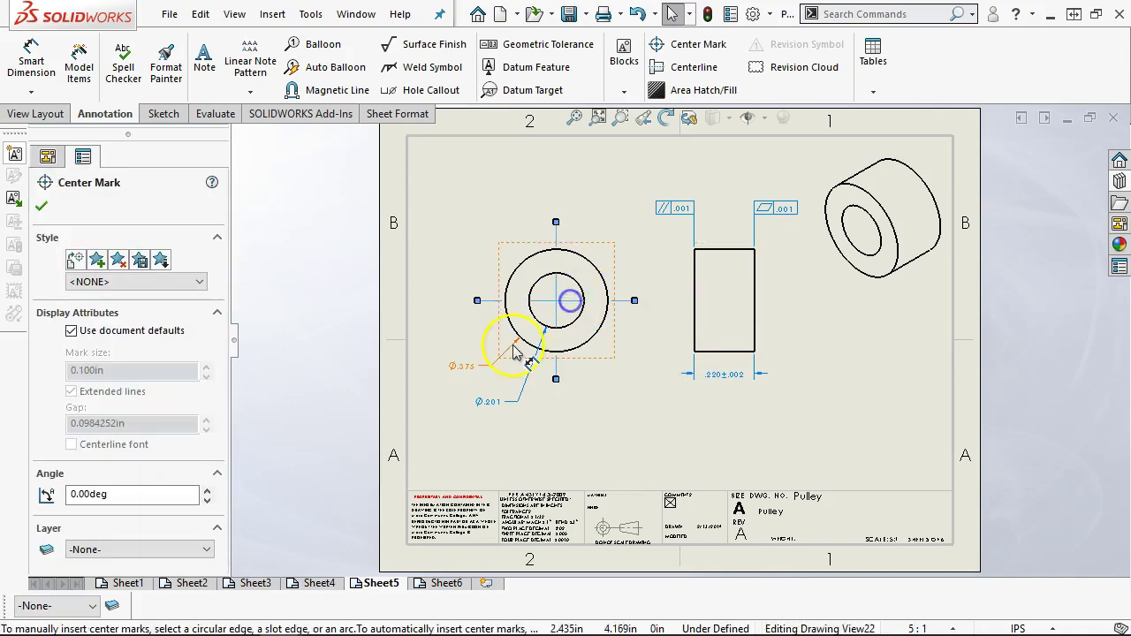
click(183, 549)
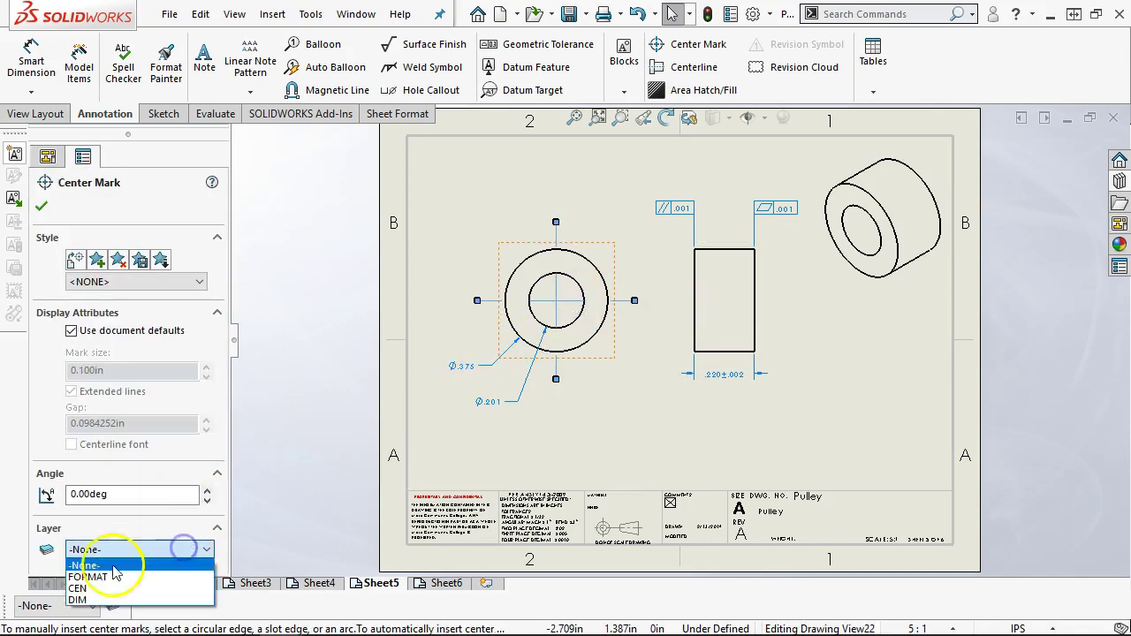
click(108, 587)
click(441, 195)
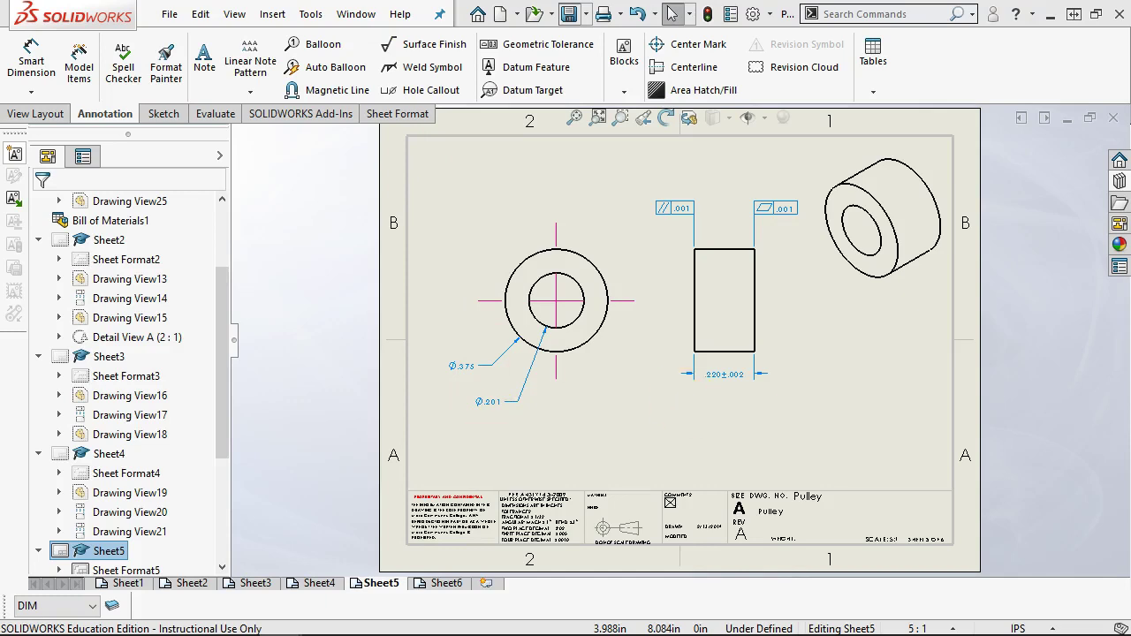
Step: Save the Pulley drawing and return to the Pulley.SLDASM assembly
key(ctrl+s)
click(711, 401)
click(559, 366)
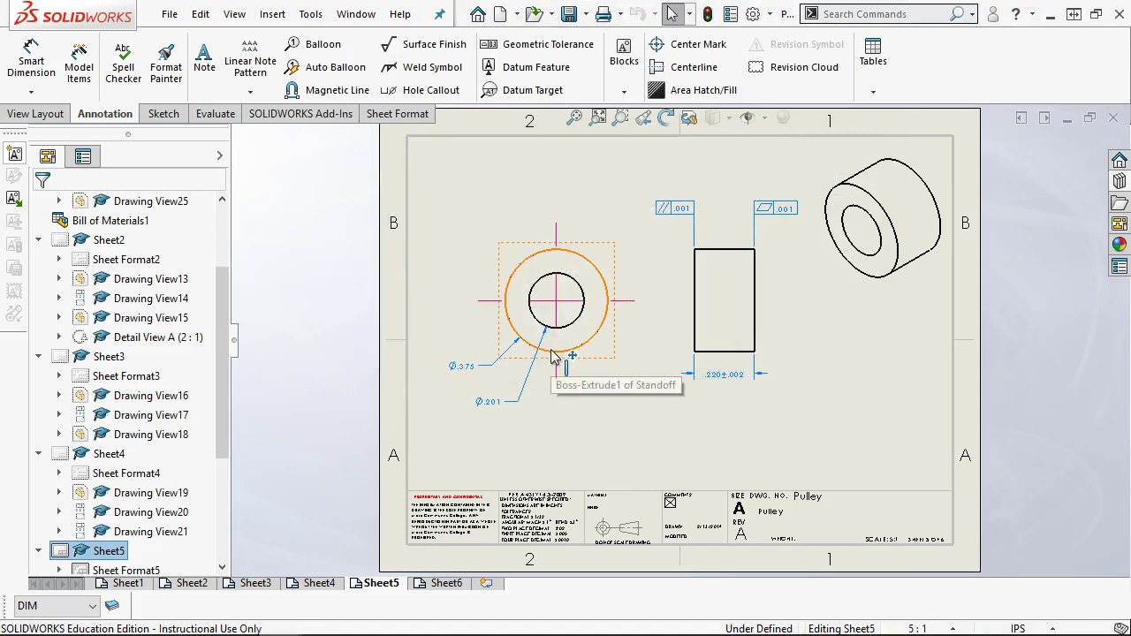
click(356, 15)
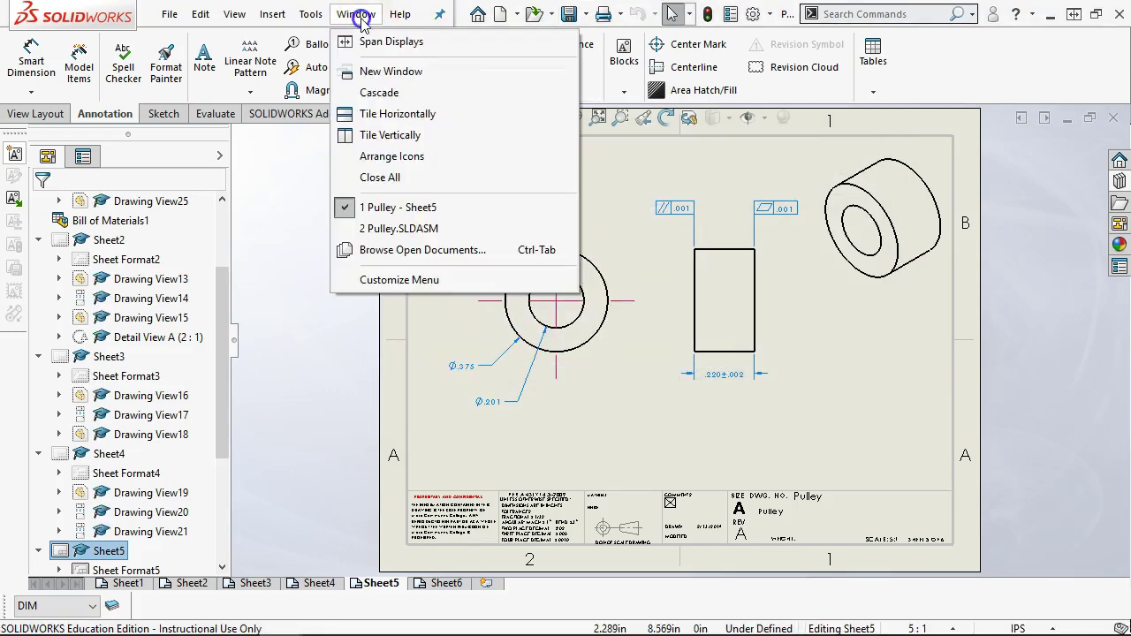
click(390, 228)
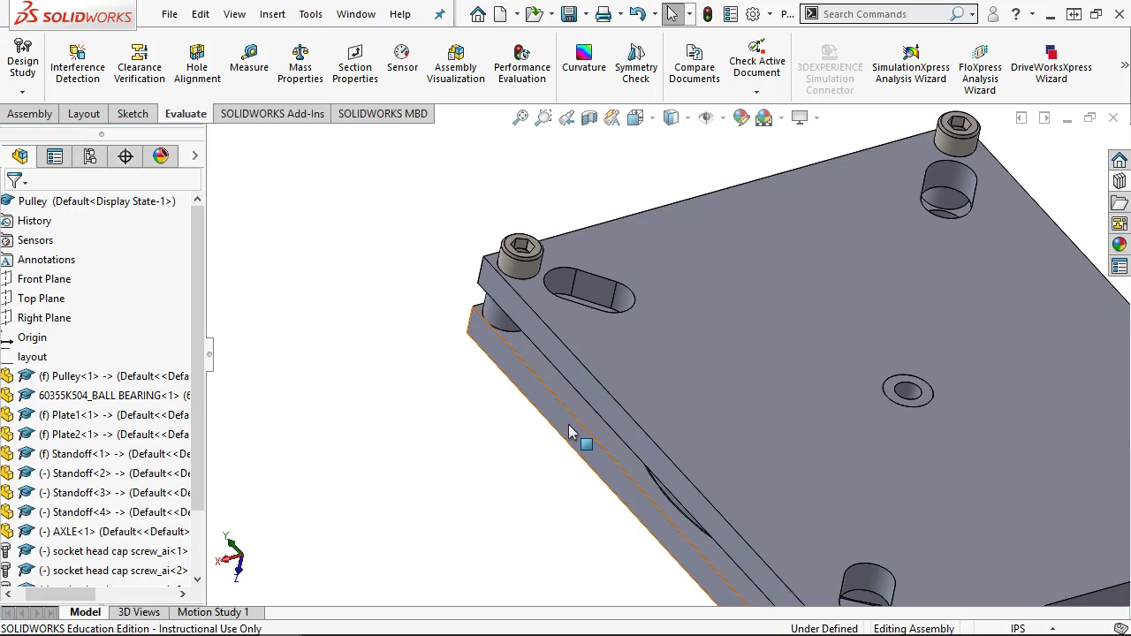
Step: Insert one Toolbox Socket Head Cap Screw of size 1/4-20 and length 0.25 into the axle's hole at the plate's center
click(570, 433)
key(f)
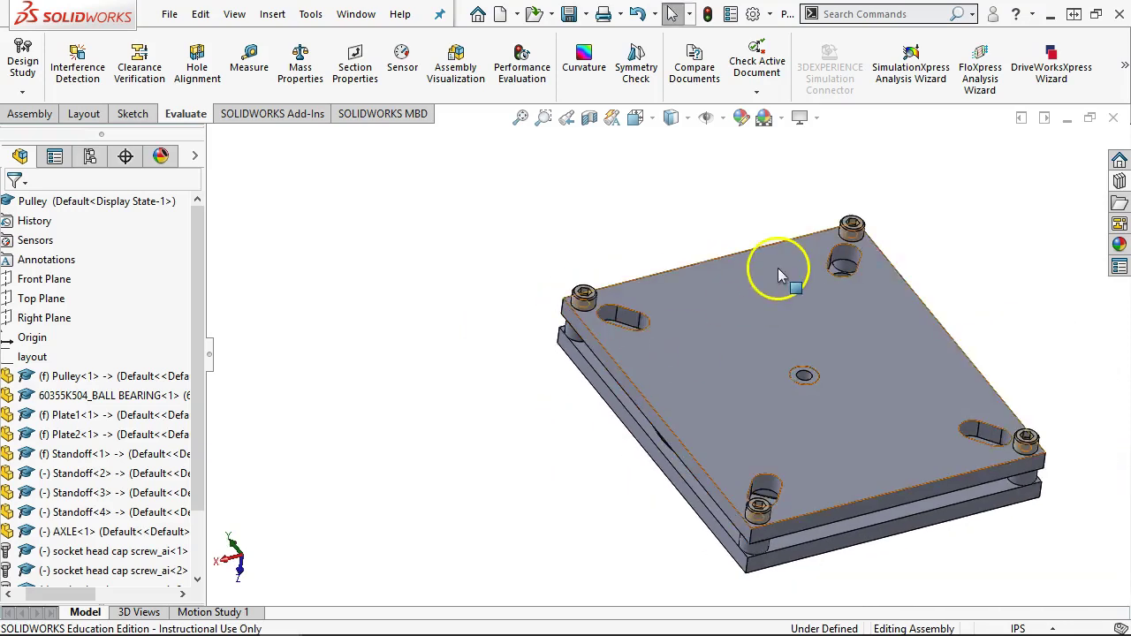
click(1119, 181)
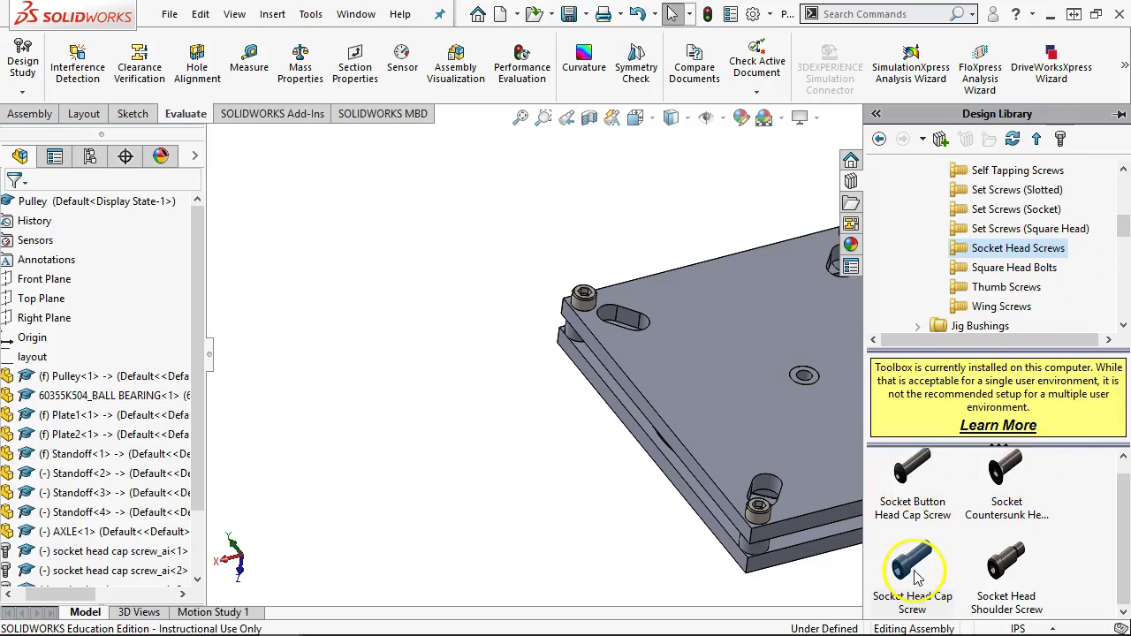
drag(938, 569, 812, 383)
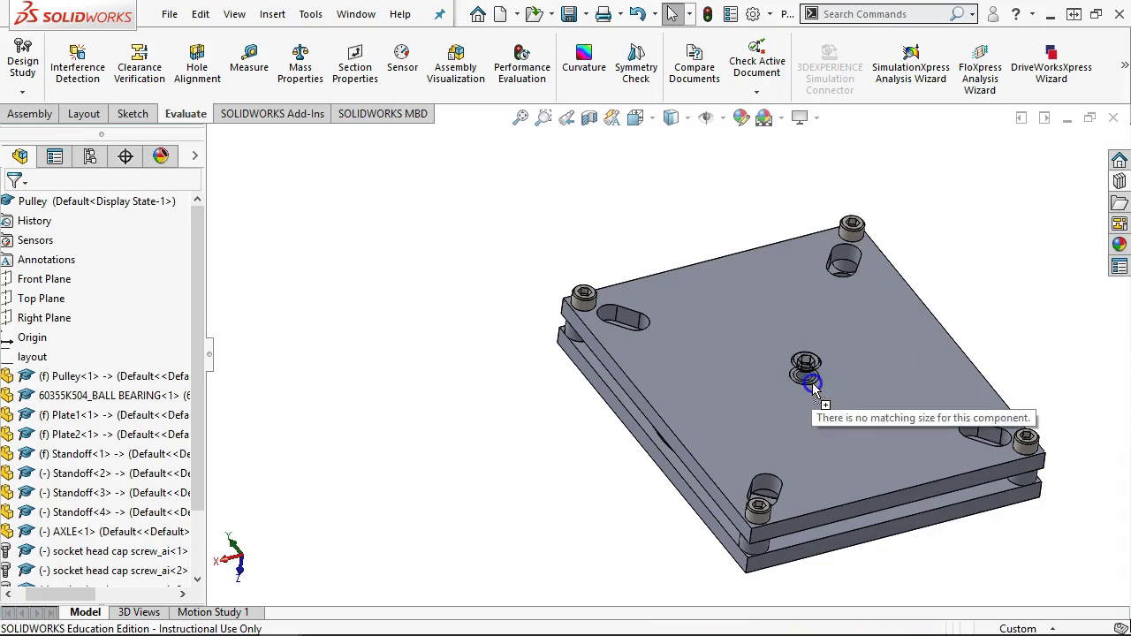
drag(814, 376, 808, 380)
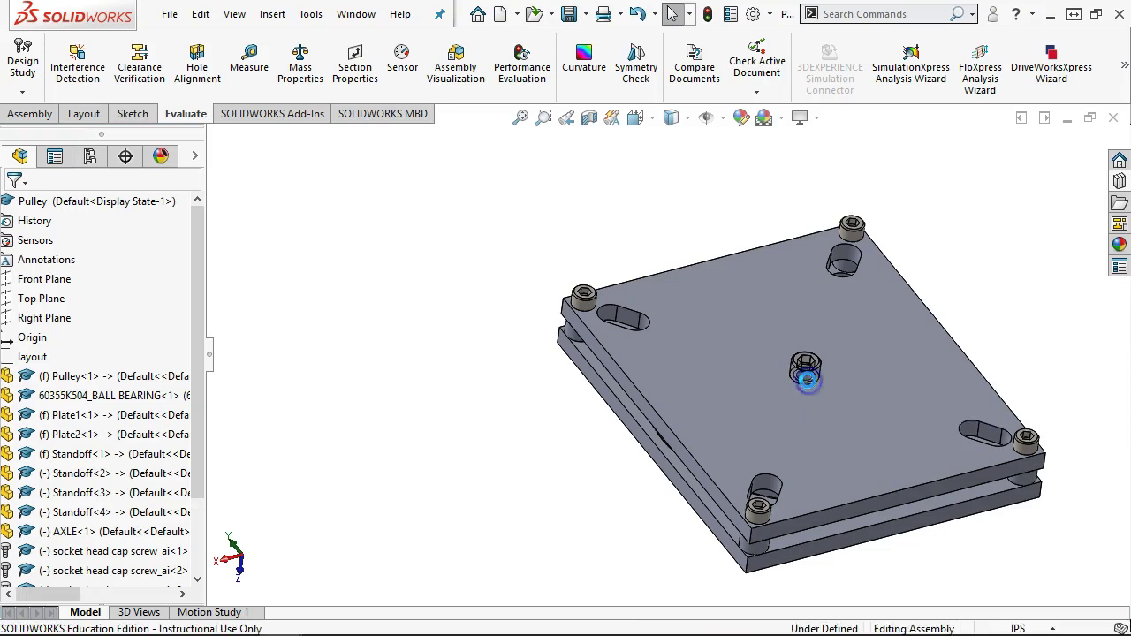
click(970, 406)
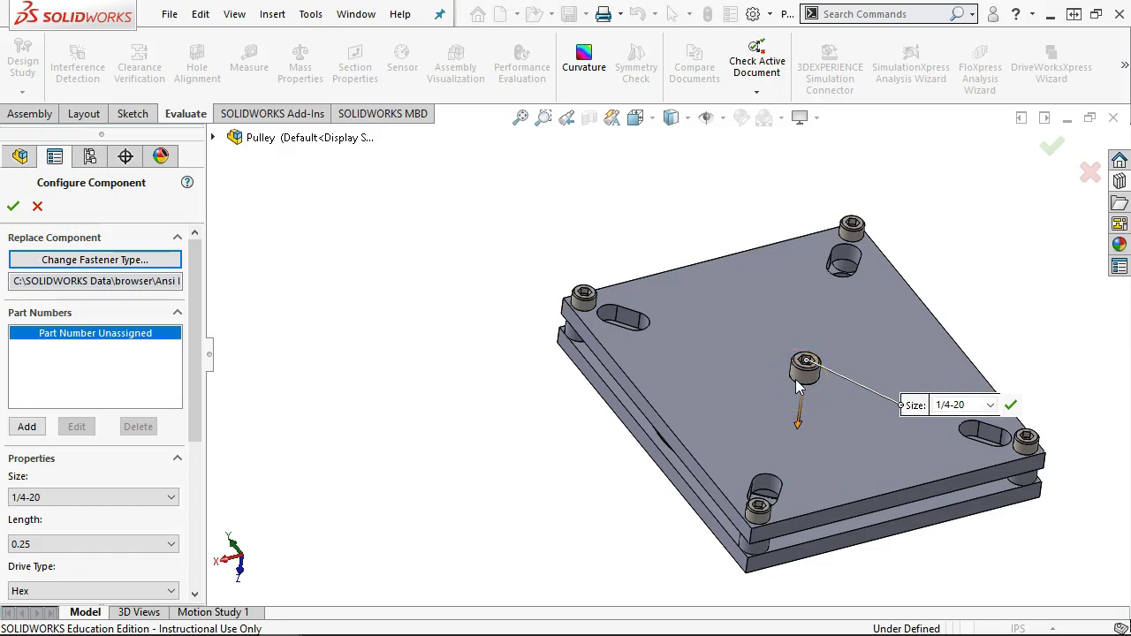
click(1012, 406)
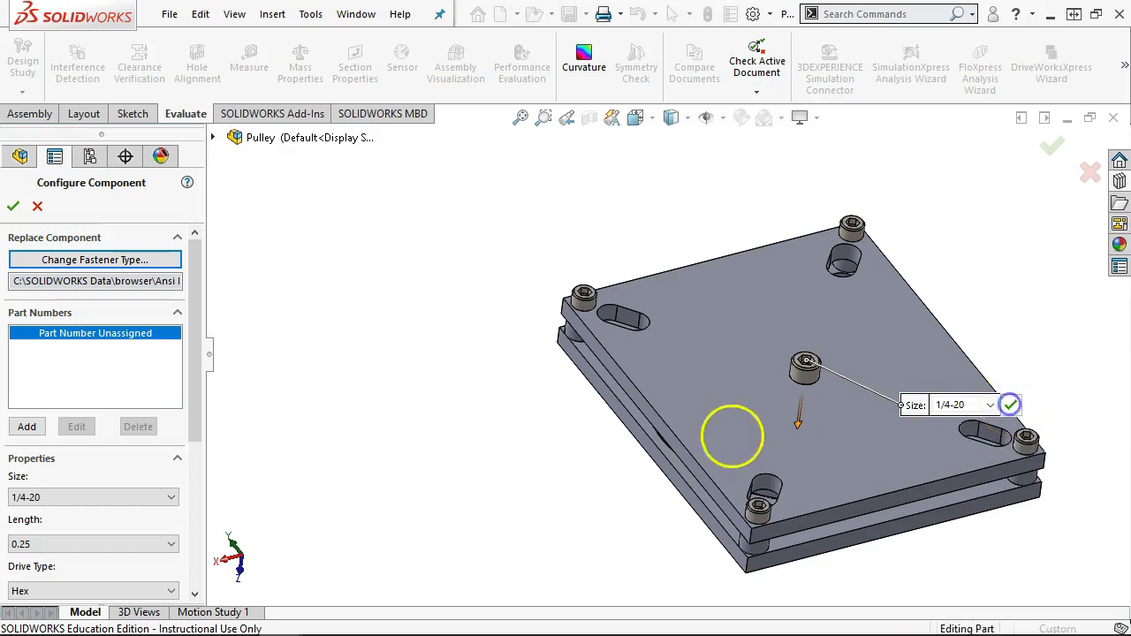
middle_drag(636, 464, 668, 354)
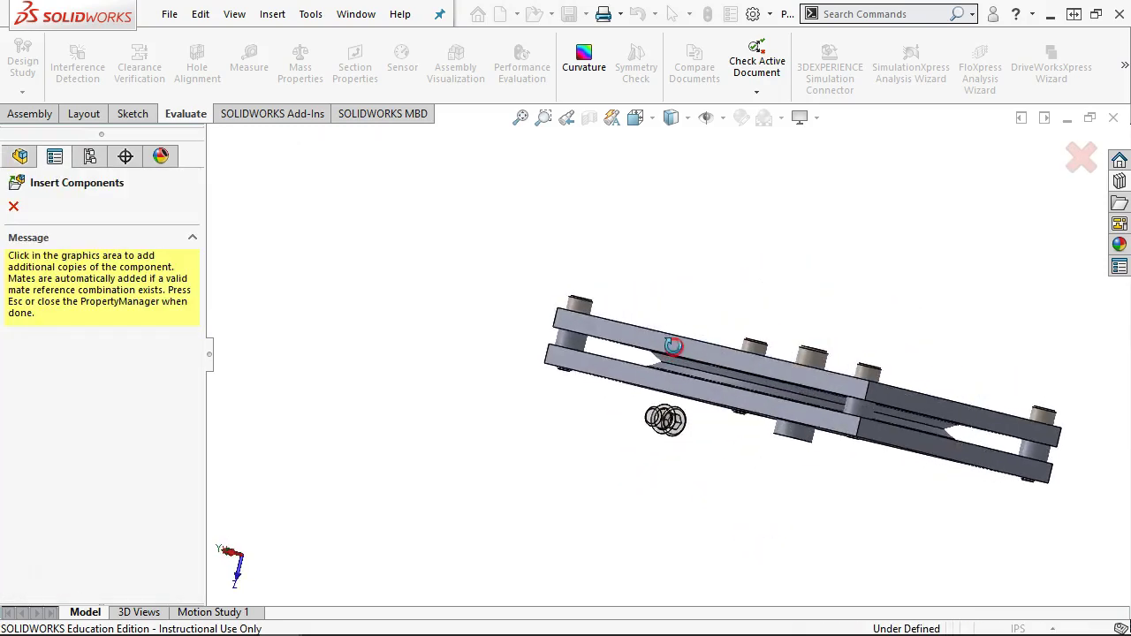
click(13, 207)
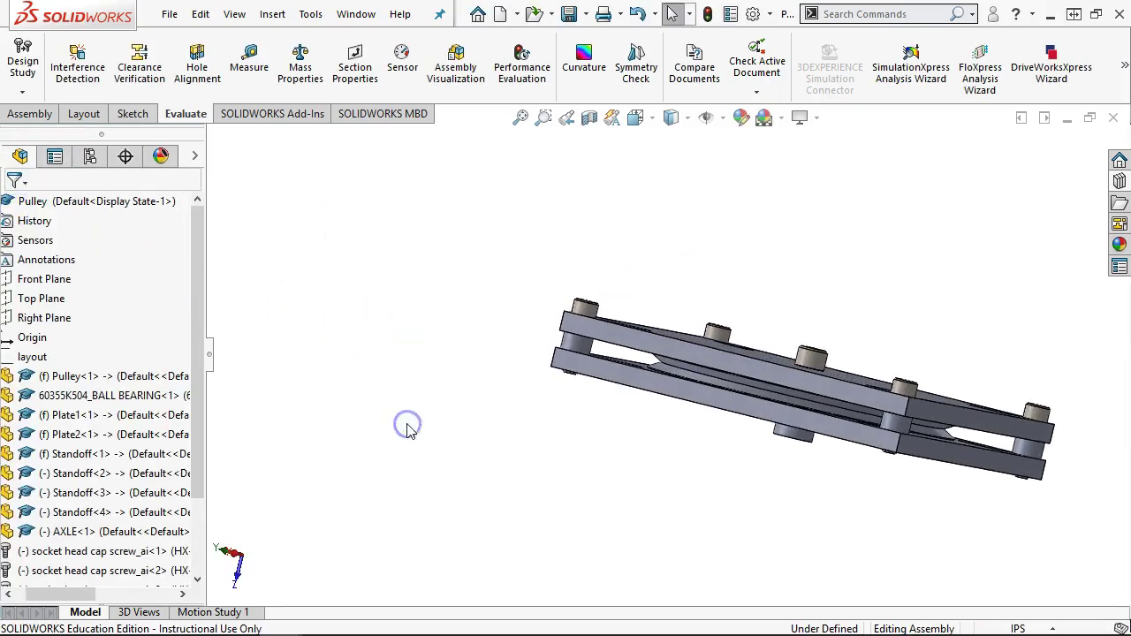
Step: View the assembly from the left with hidden lines visible and examine how the center screw sits in the axle
key(ctrl+3)
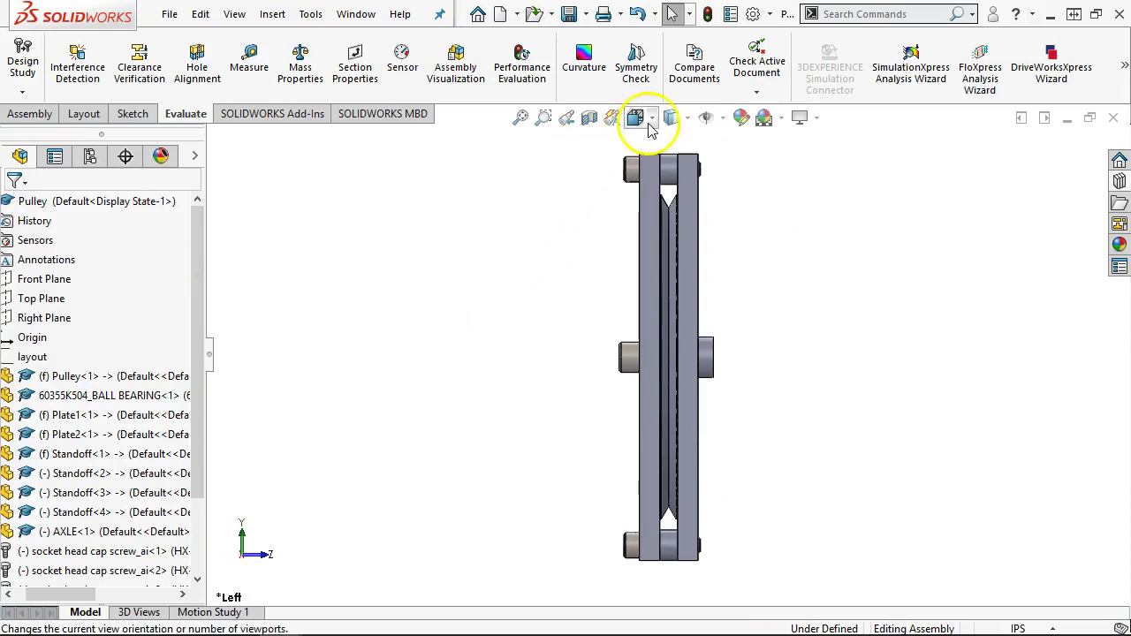
click(706, 118)
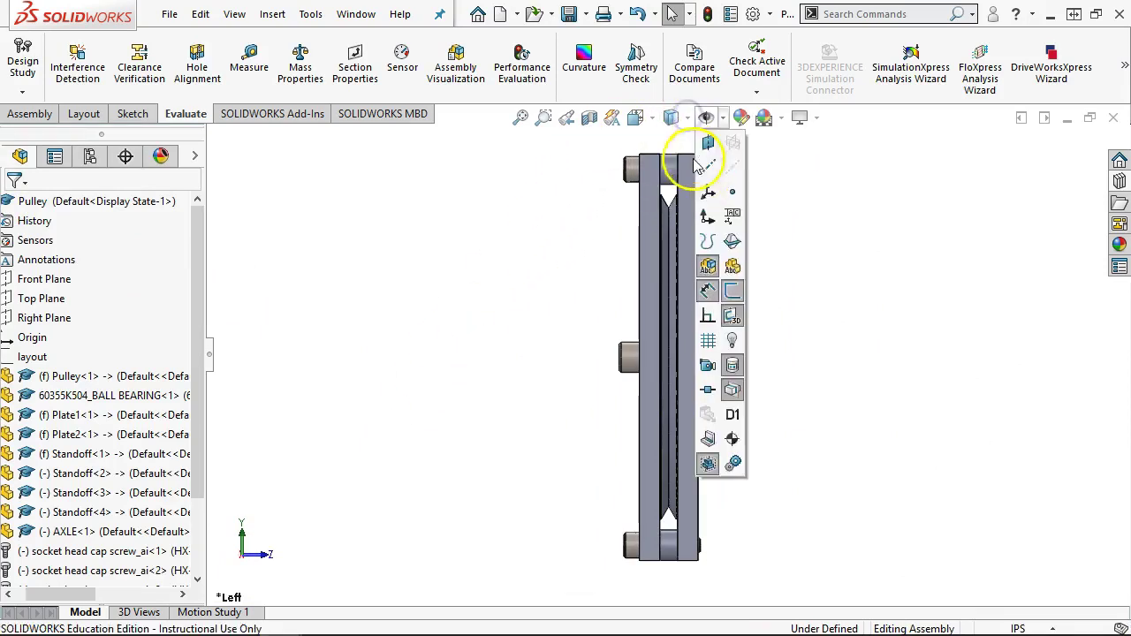
click(690, 117)
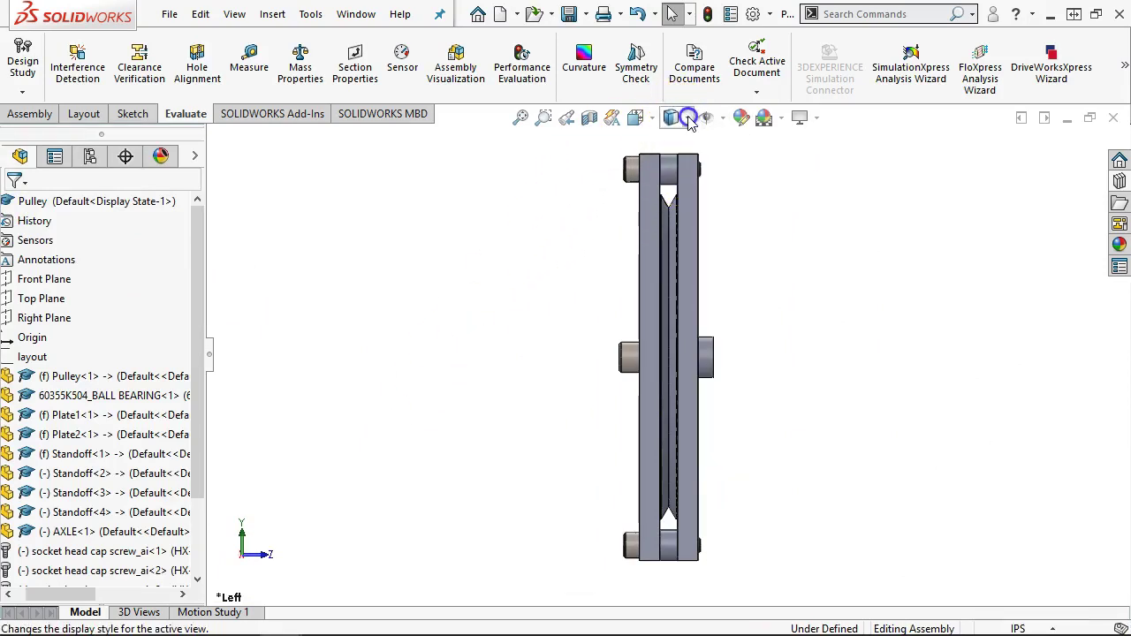
click(671, 223)
scroll(672, 362, down, 6)
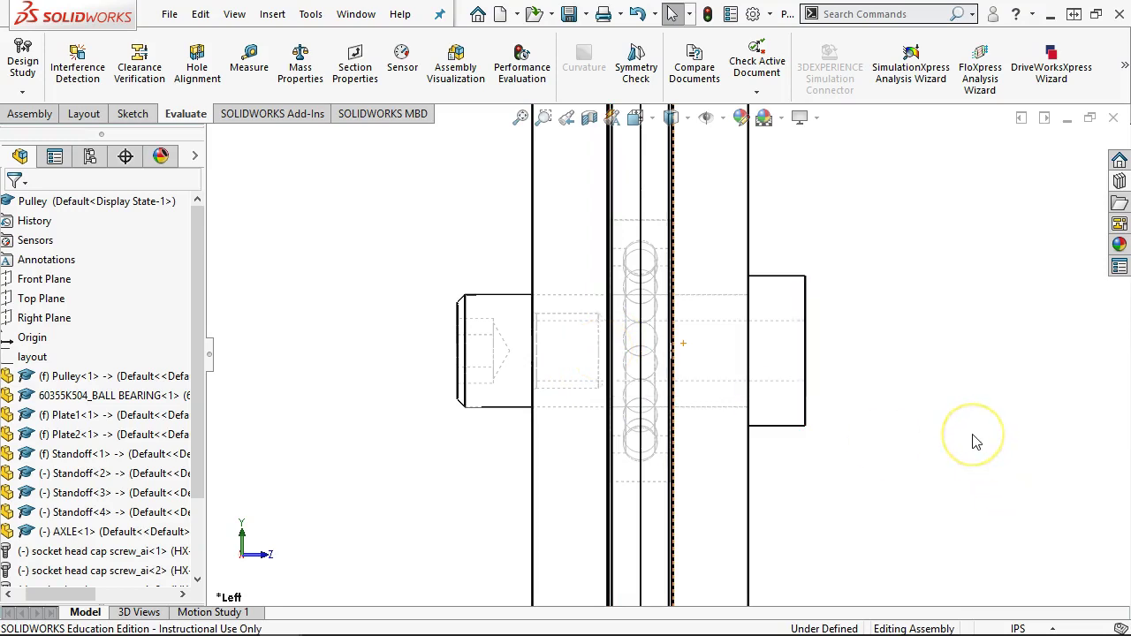
middle_drag(597, 358, 400, 376)
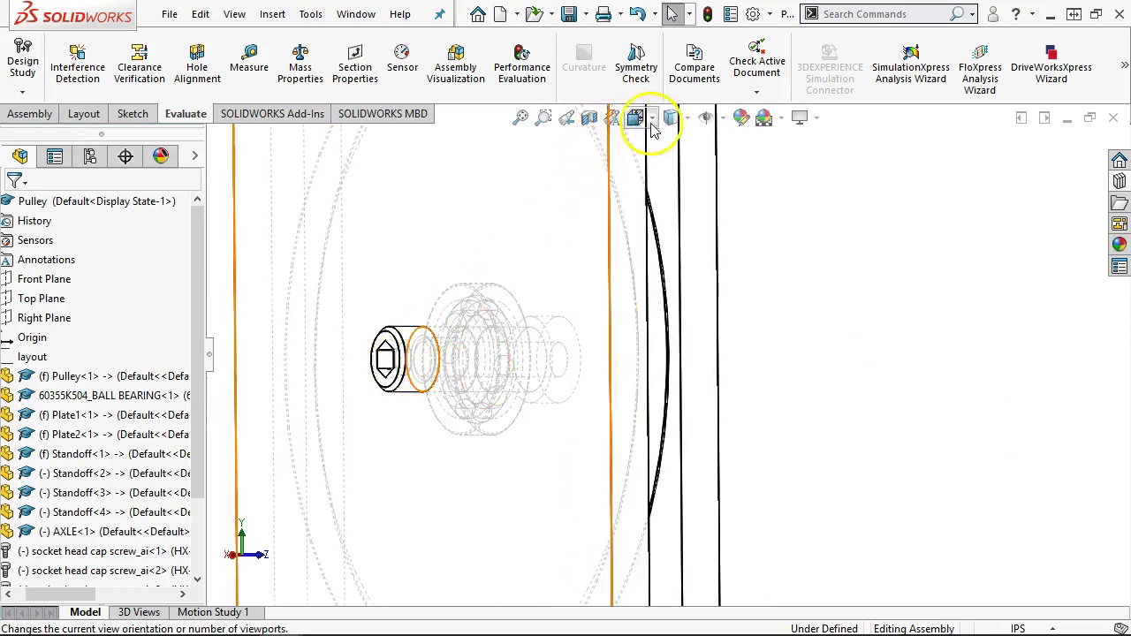
Step: Return the assembly to the Shaded With Edges display style
click(685, 121)
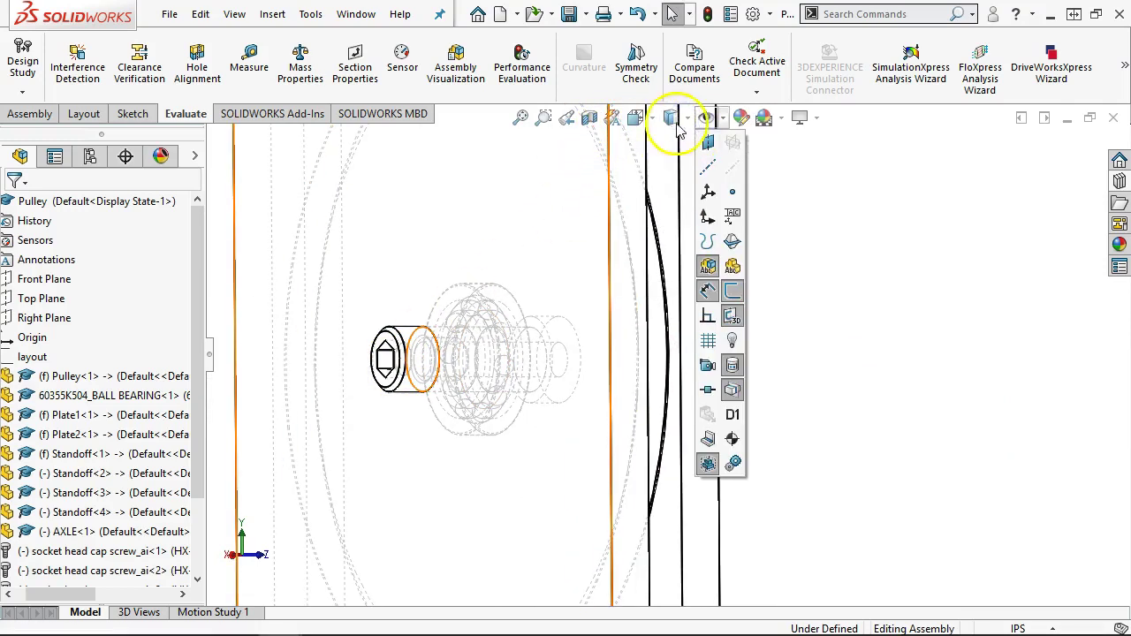
click(688, 120)
click(689, 121)
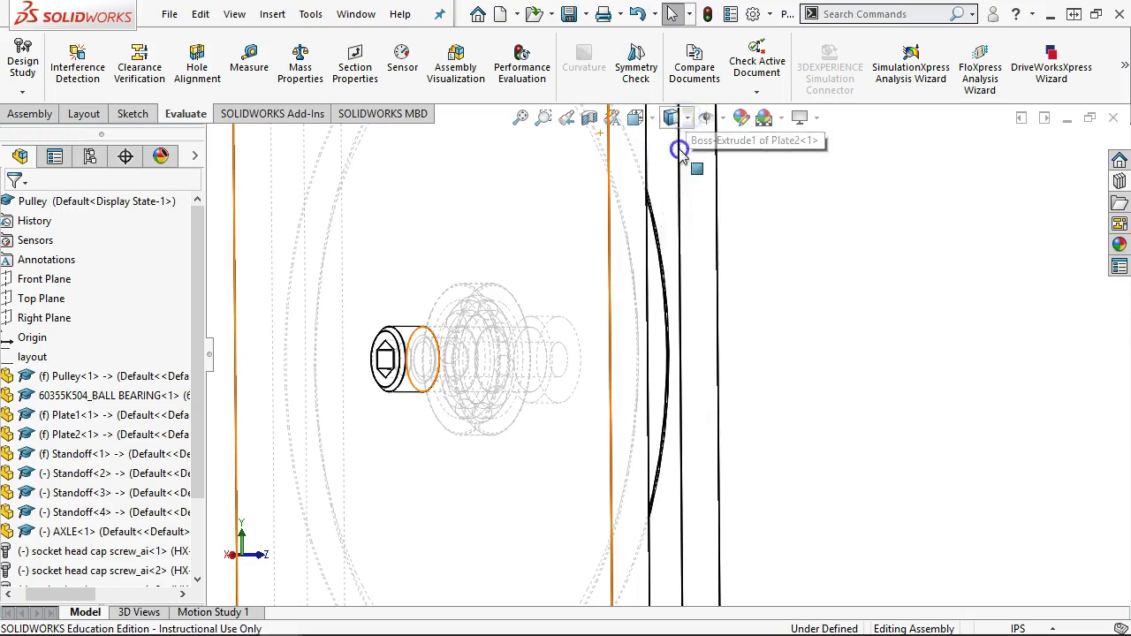
click(677, 144)
Step: Review the configurations available for the socket head cap screw at the plate's center
click(394, 381)
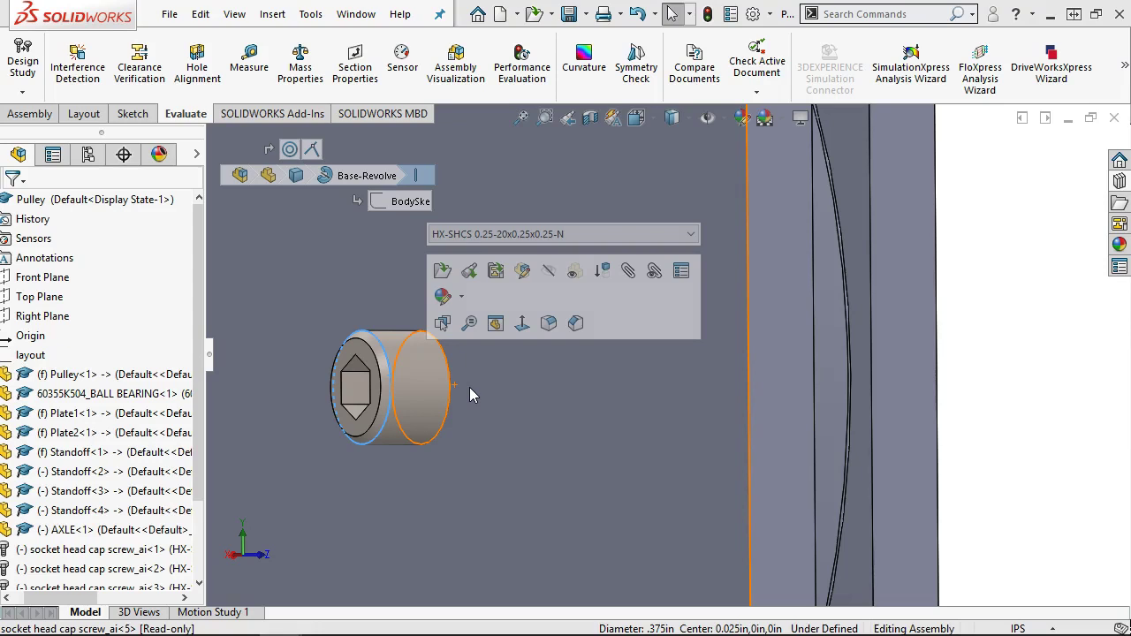
scroll(469, 387, up, 3)
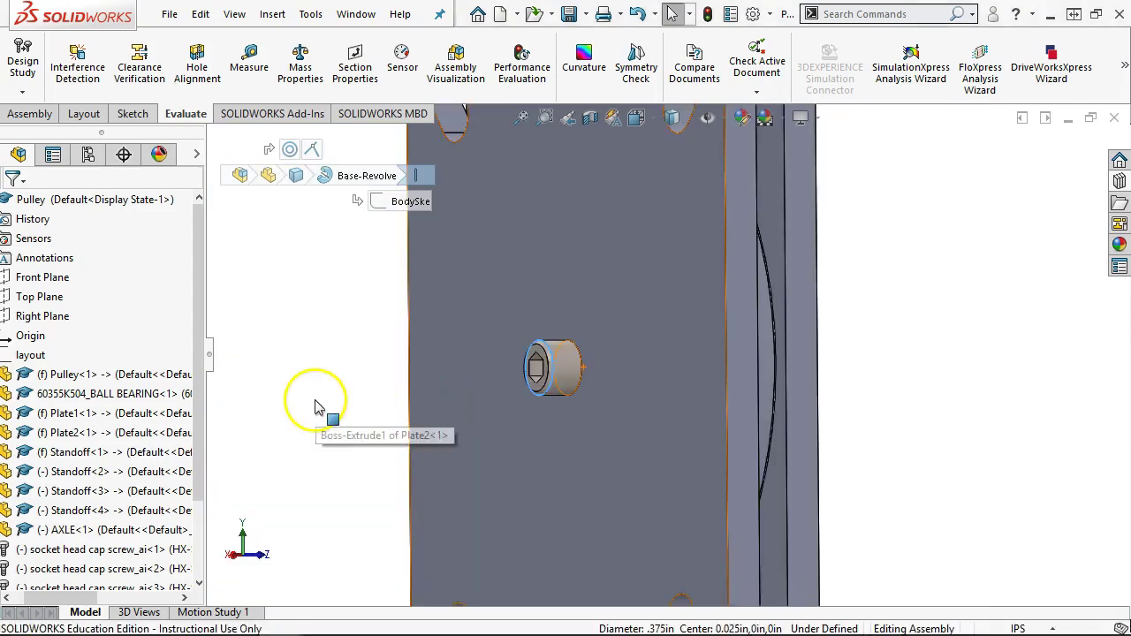
drag(198, 443, 208, 540)
right_click(159, 530)
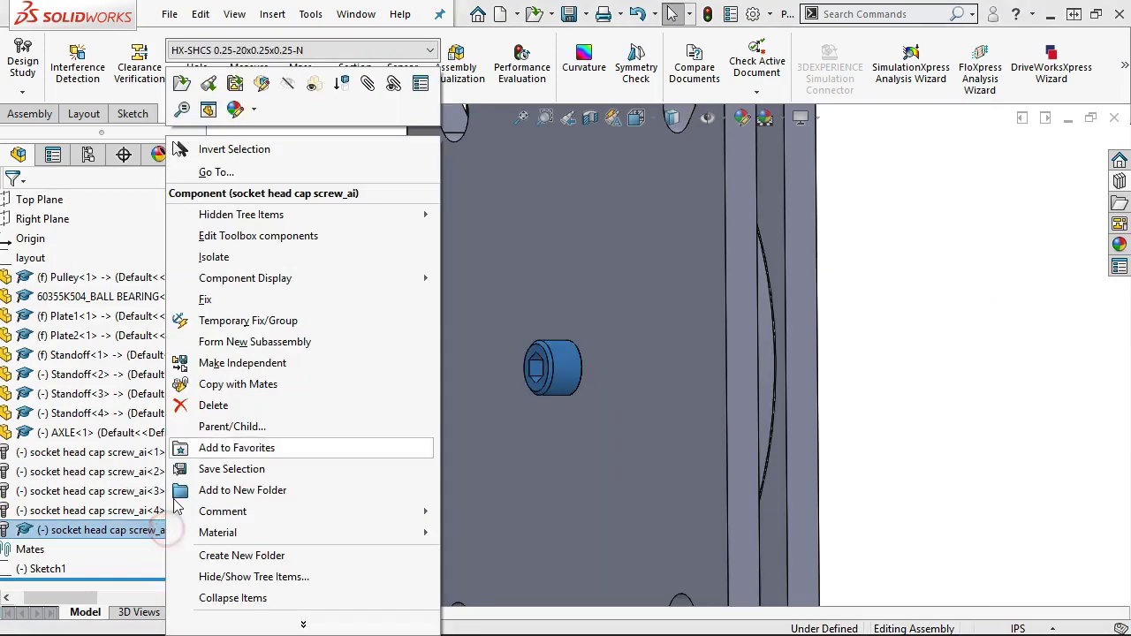
click(288, 50)
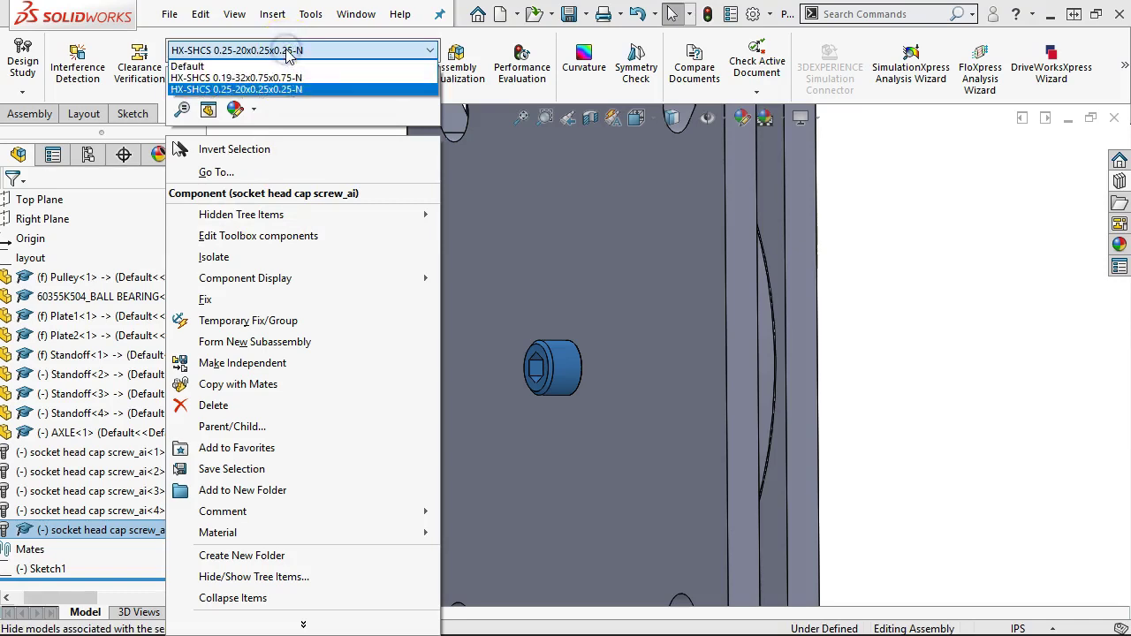
click(288, 52)
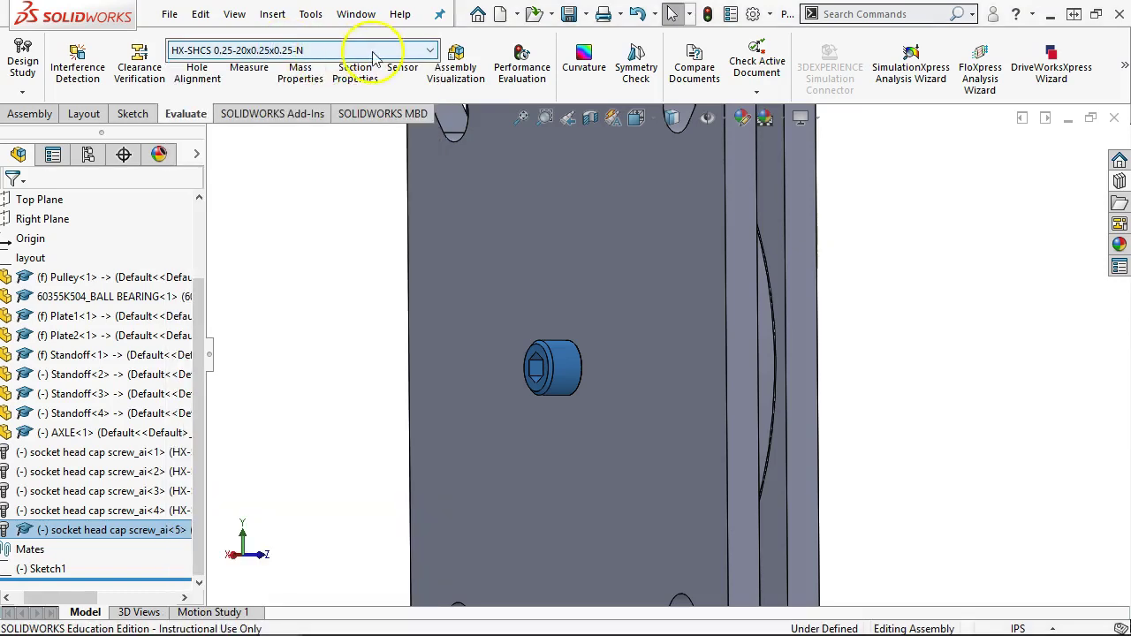
click(427, 52)
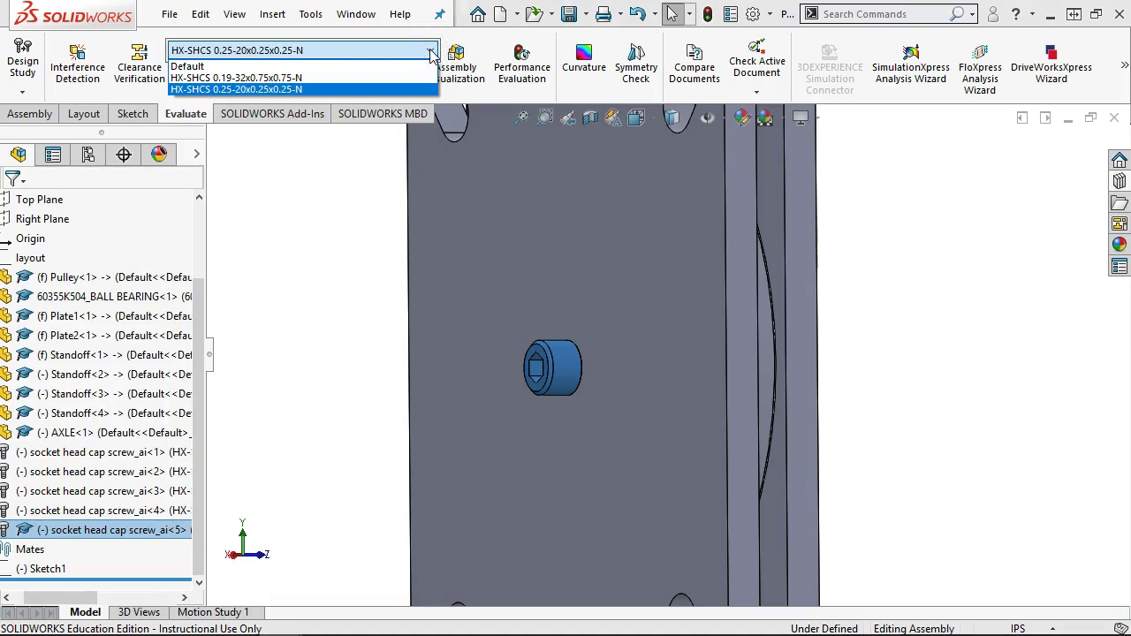
click(408, 49)
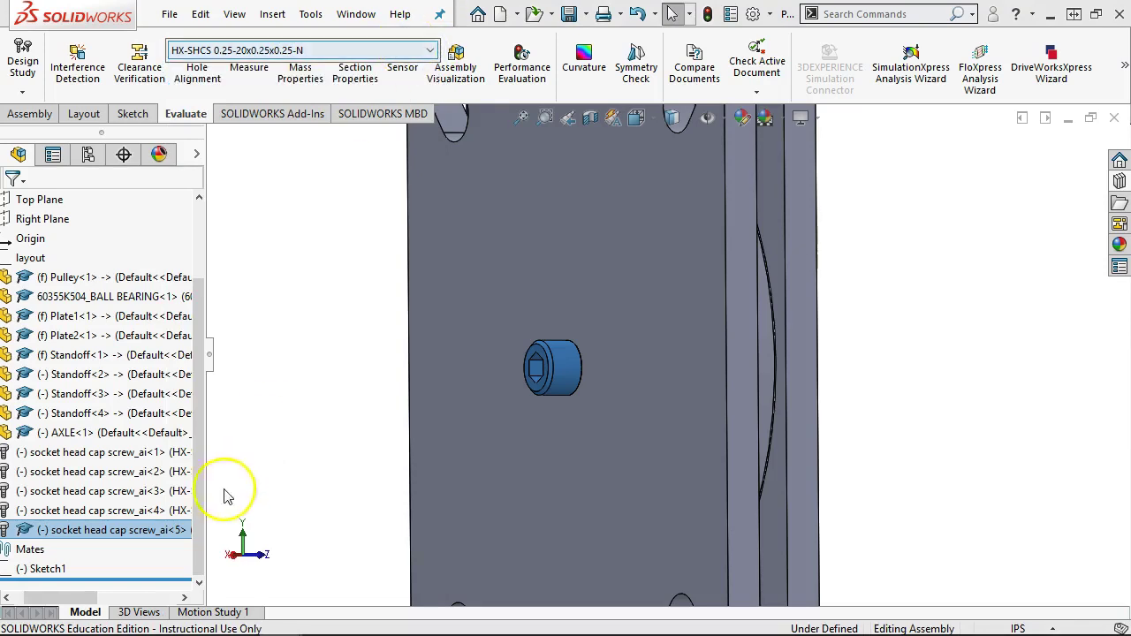
right_click(157, 532)
click(172, 531)
click(859, 223)
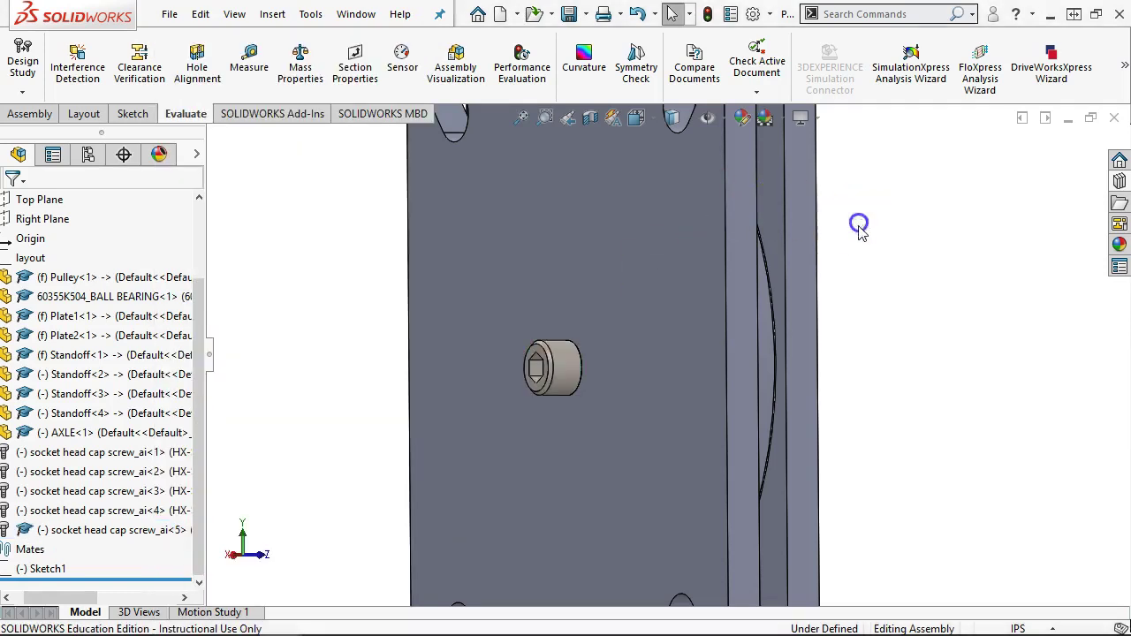
Step: Hide the socket head cap screw at the center of the plate
scroll(857, 227, up, 5)
middle_drag(736, 294, 673, 404)
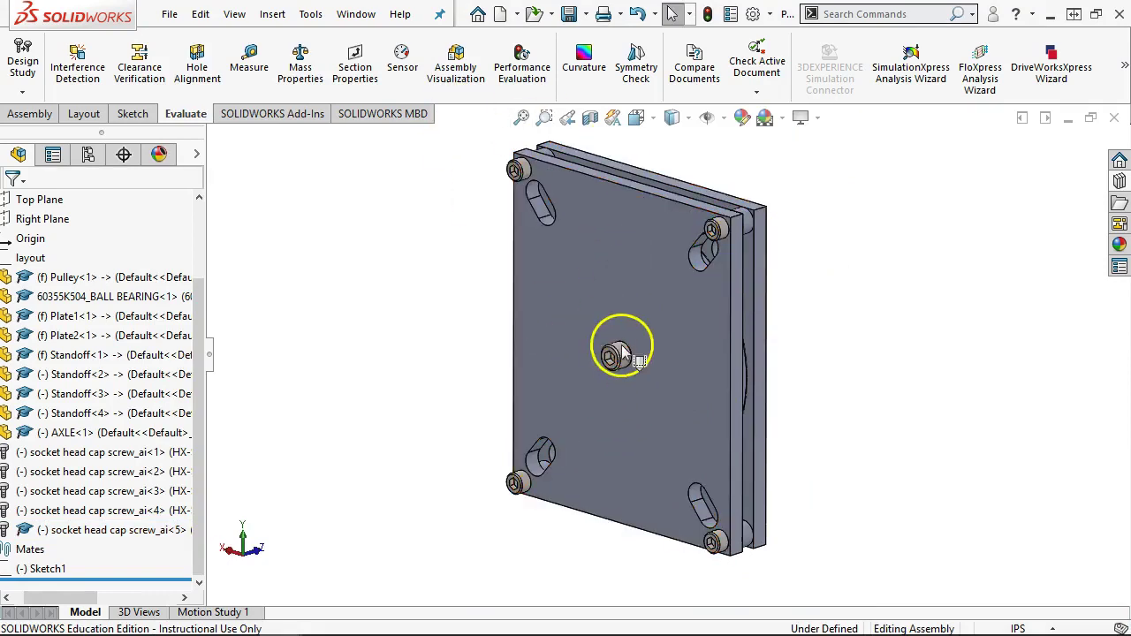
scroll(622, 350, down, 1)
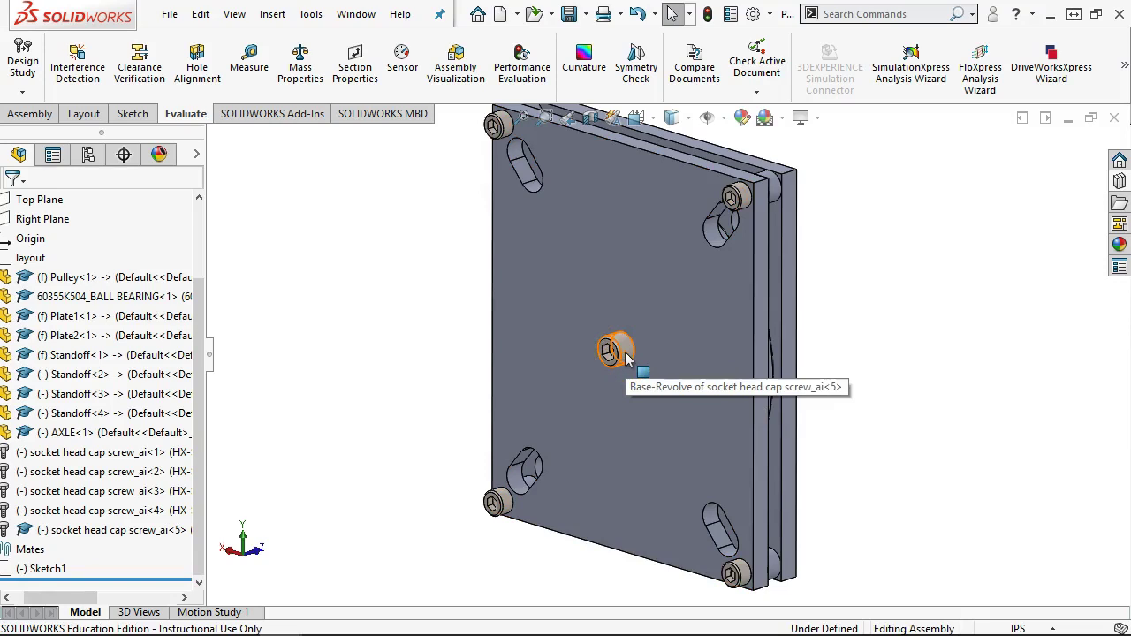
right_click(625, 357)
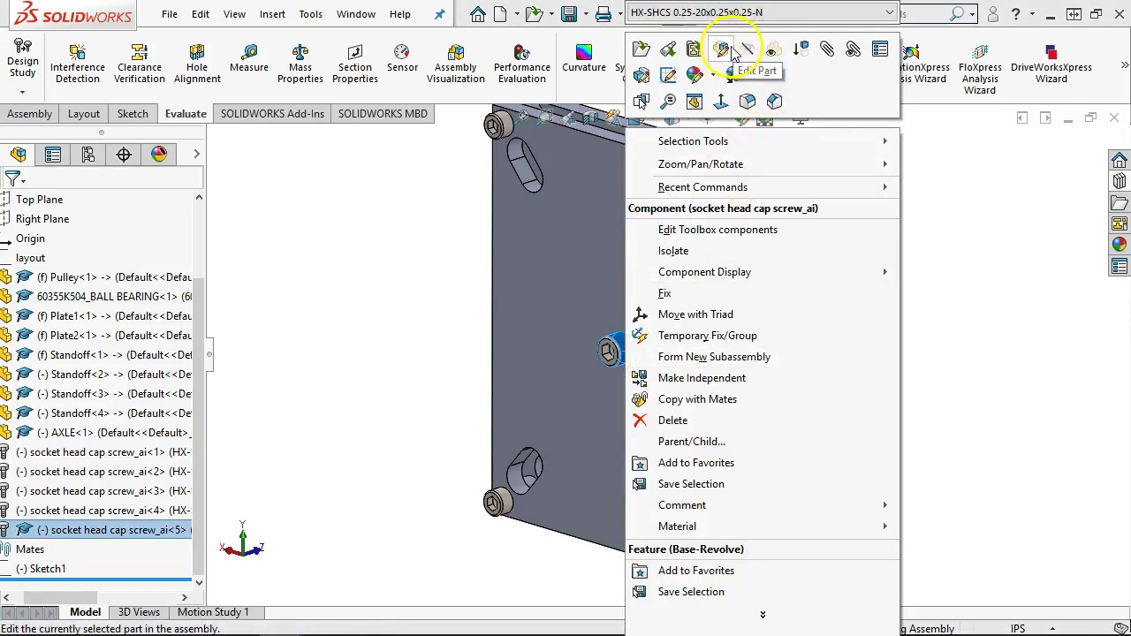
click(771, 50)
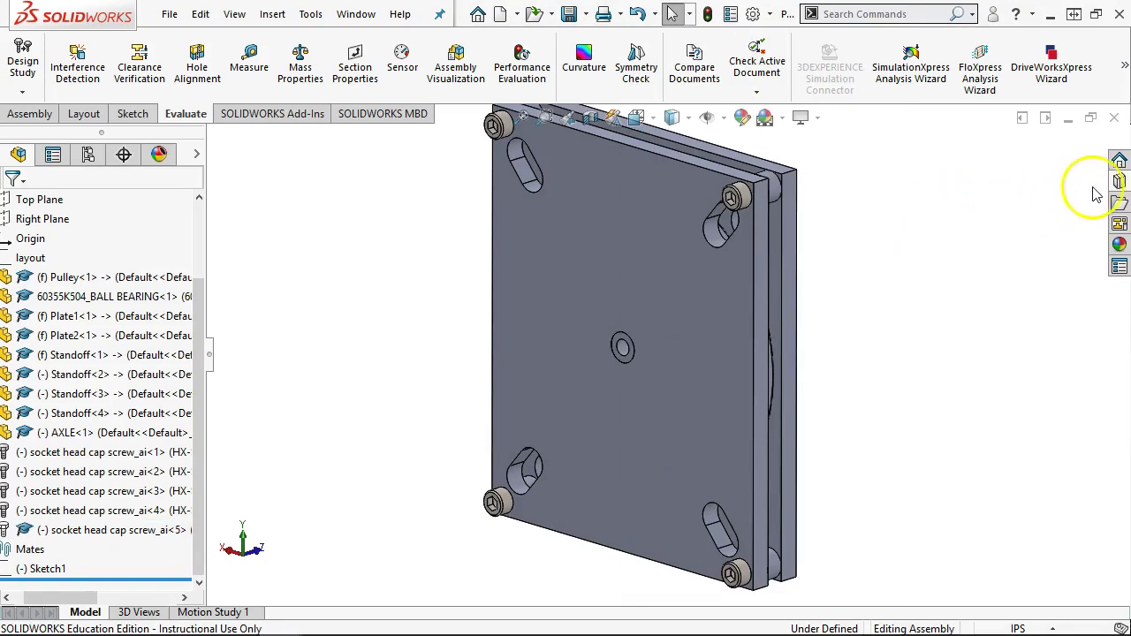
Step: Browse the Toolbox washers in the Design Library and display the Plain Washers (Type A)
click(1119, 183)
scroll(1001, 267, up, 3)
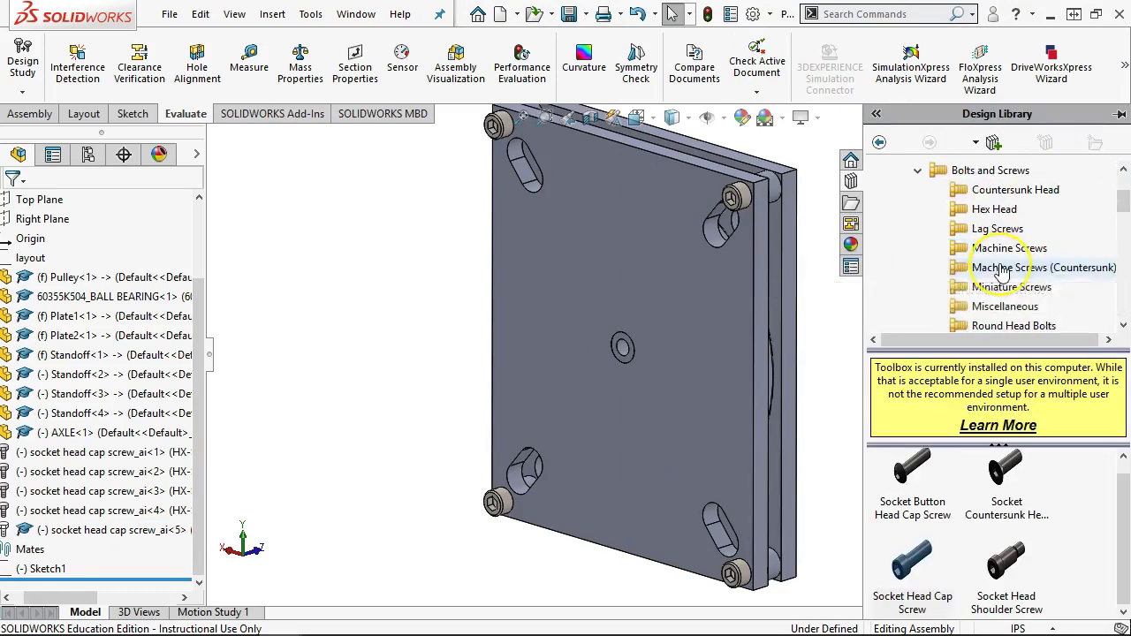
scroll(1000, 267, down, 8)
scroll(1000, 269, up, 2)
scroll(954, 282, down, 2)
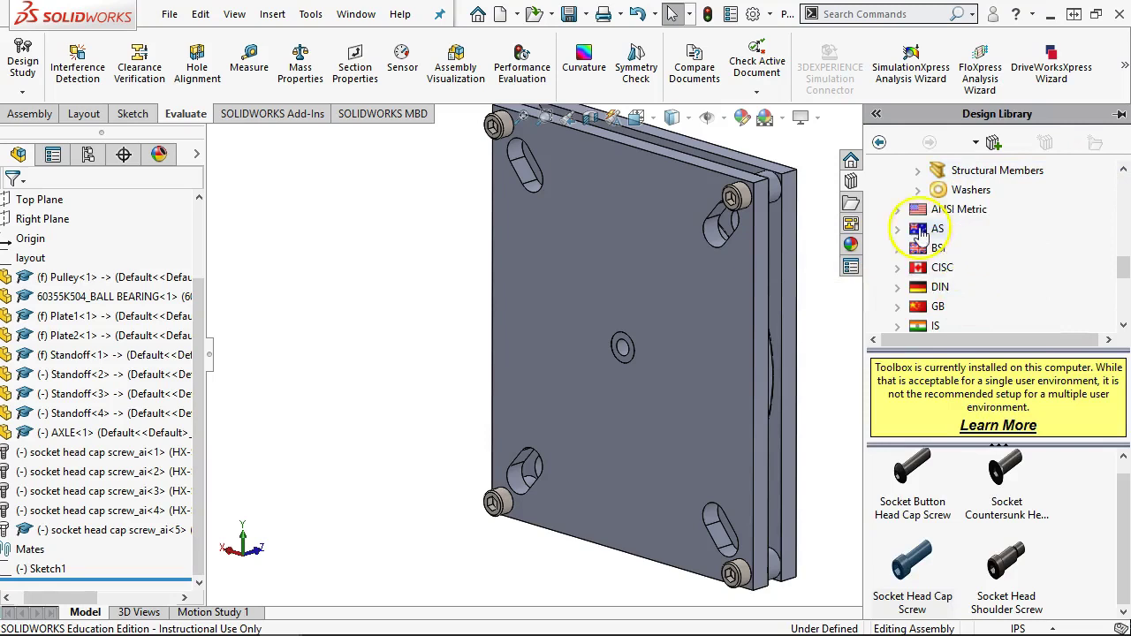
click(919, 191)
click(1023, 211)
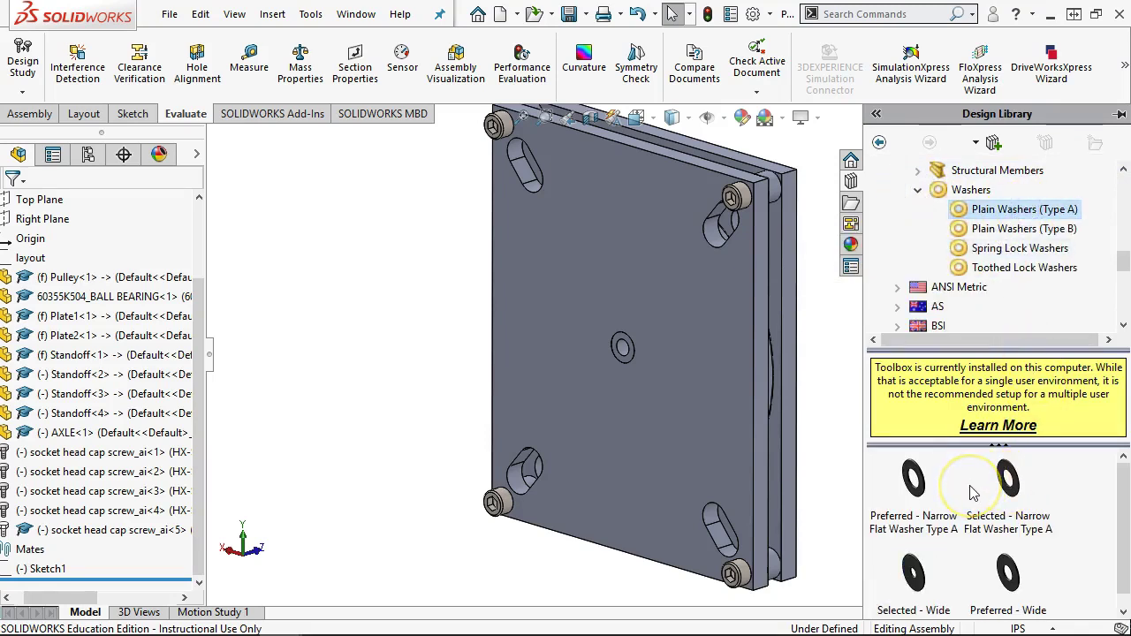
scroll(972, 495, down, 1)
scroll(975, 494, up, 1)
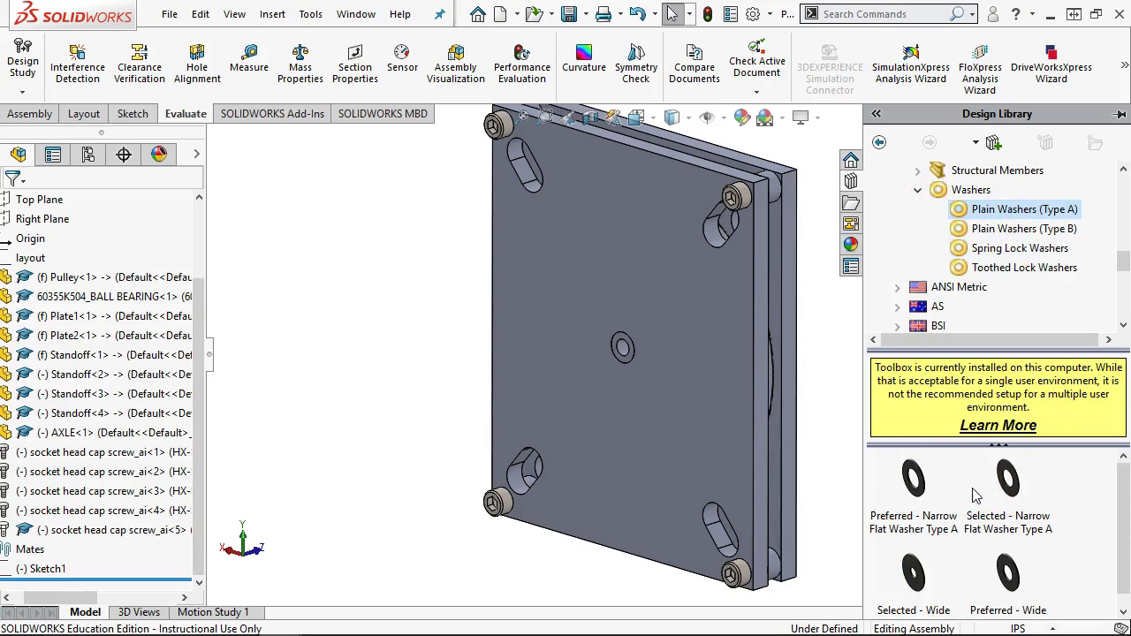
Step: Insert a Preferred - Narrow Flat Washer Type A at the plate's central axle hole with size #10
drag(914, 482, 728, 423)
drag(634, 363, 620, 351)
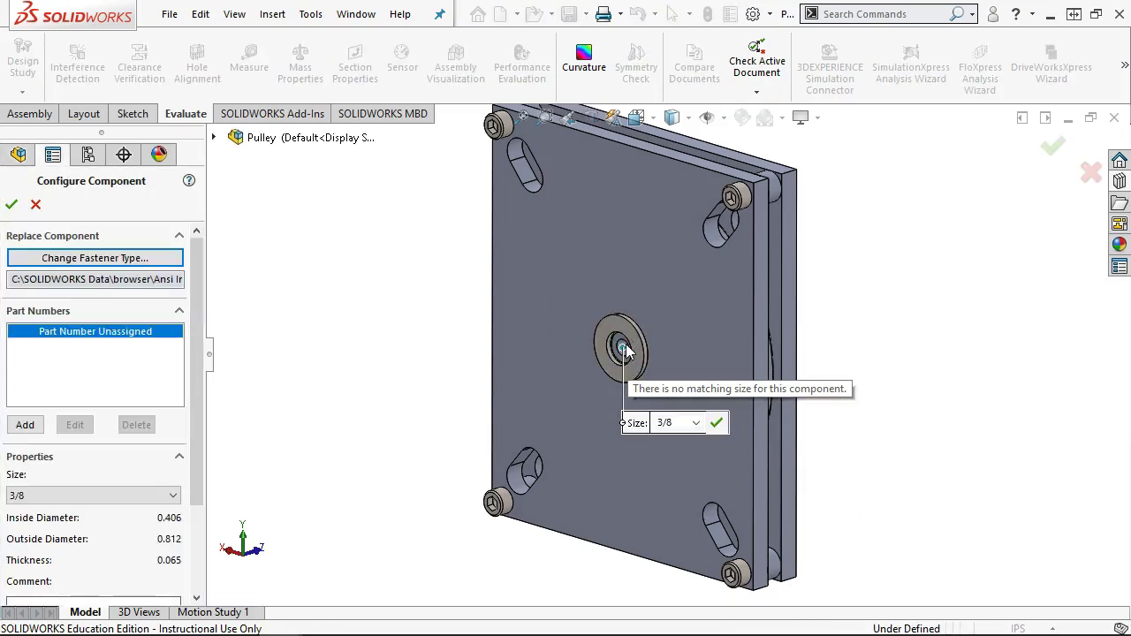
click(697, 422)
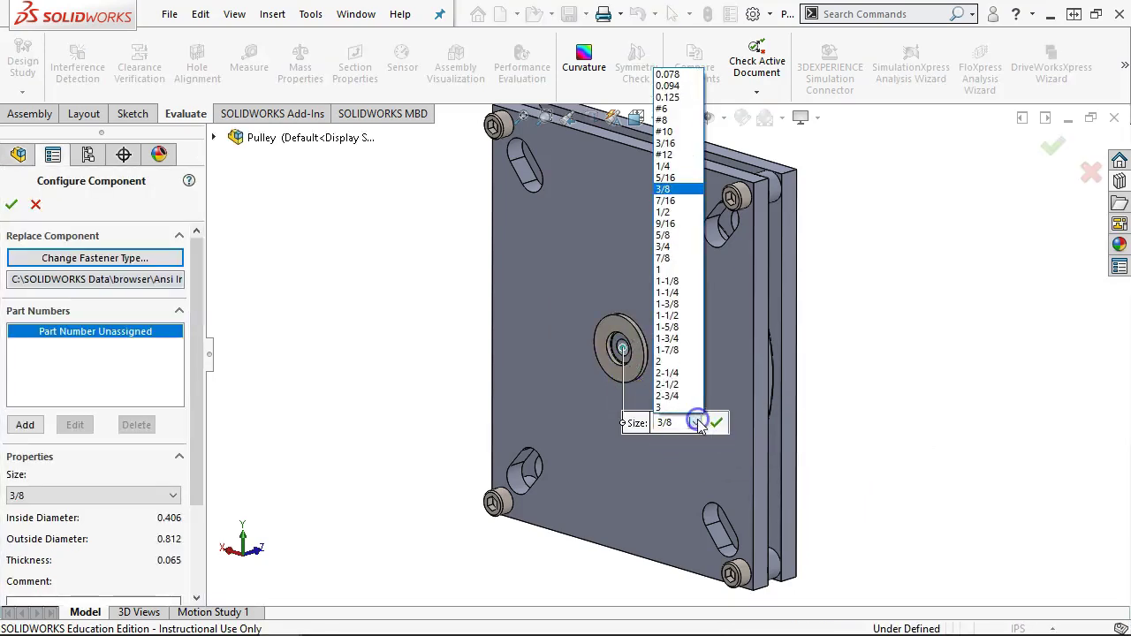
click(680, 167)
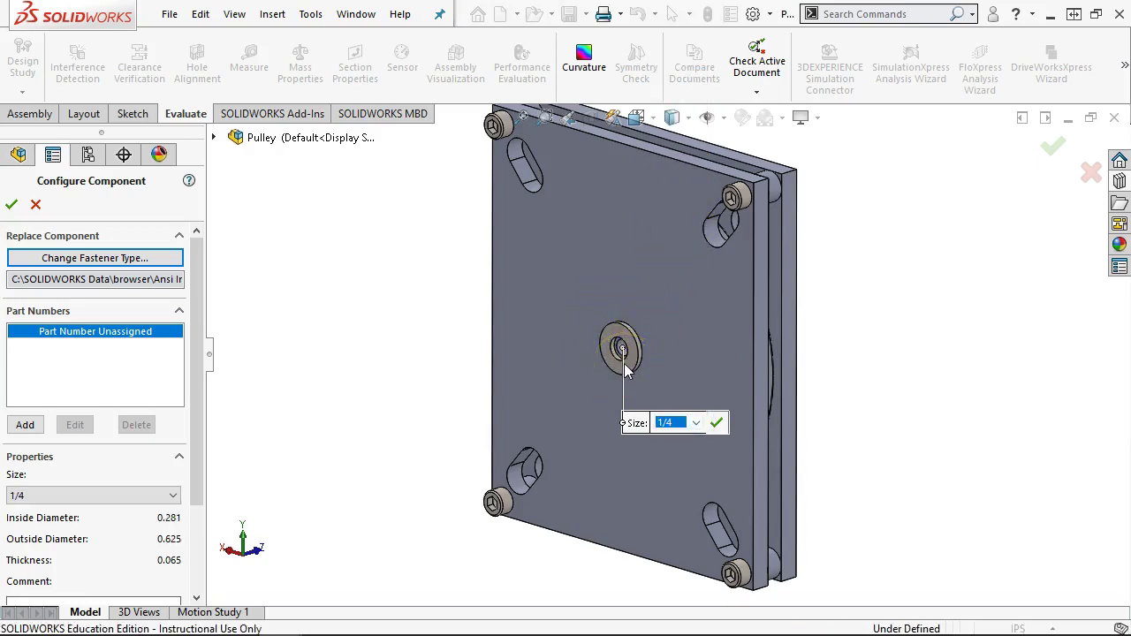
click(697, 422)
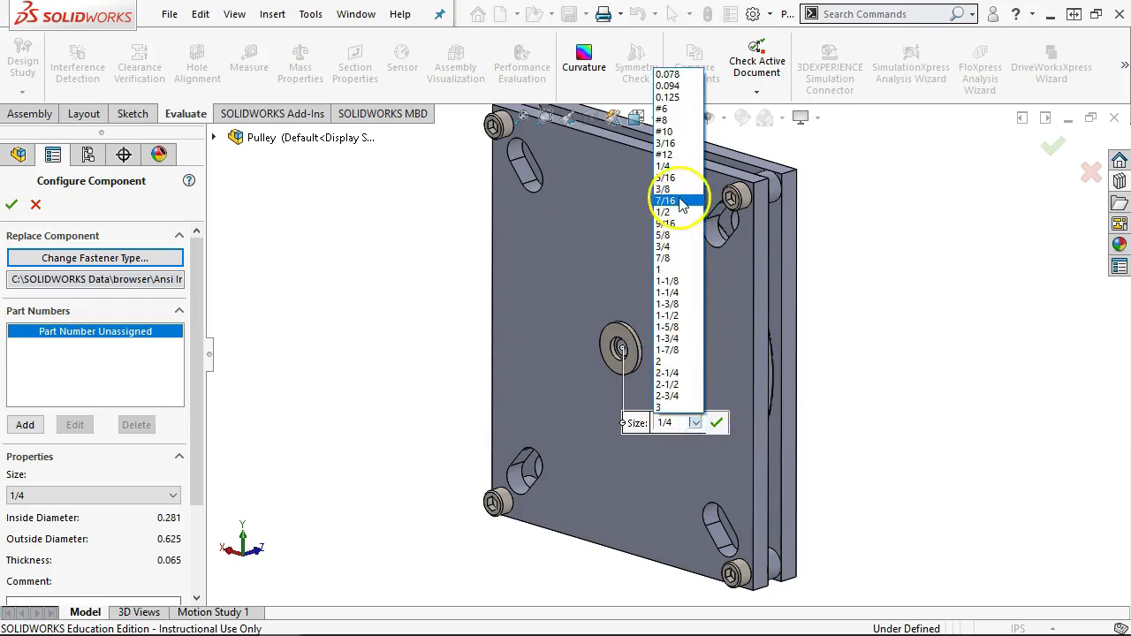
click(665, 130)
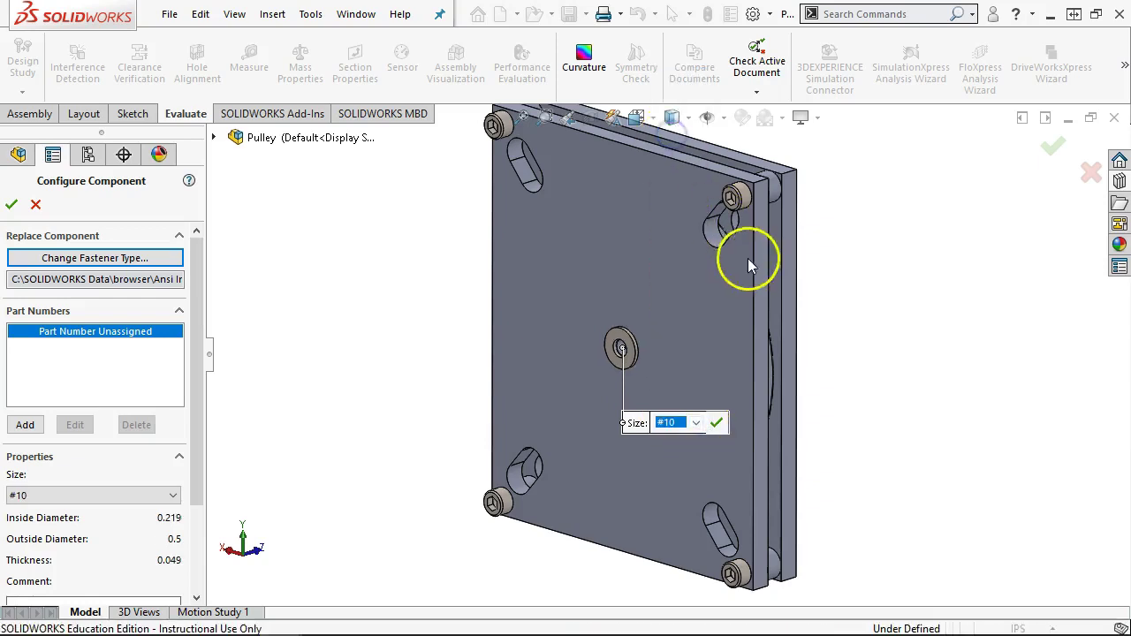
click(716, 423)
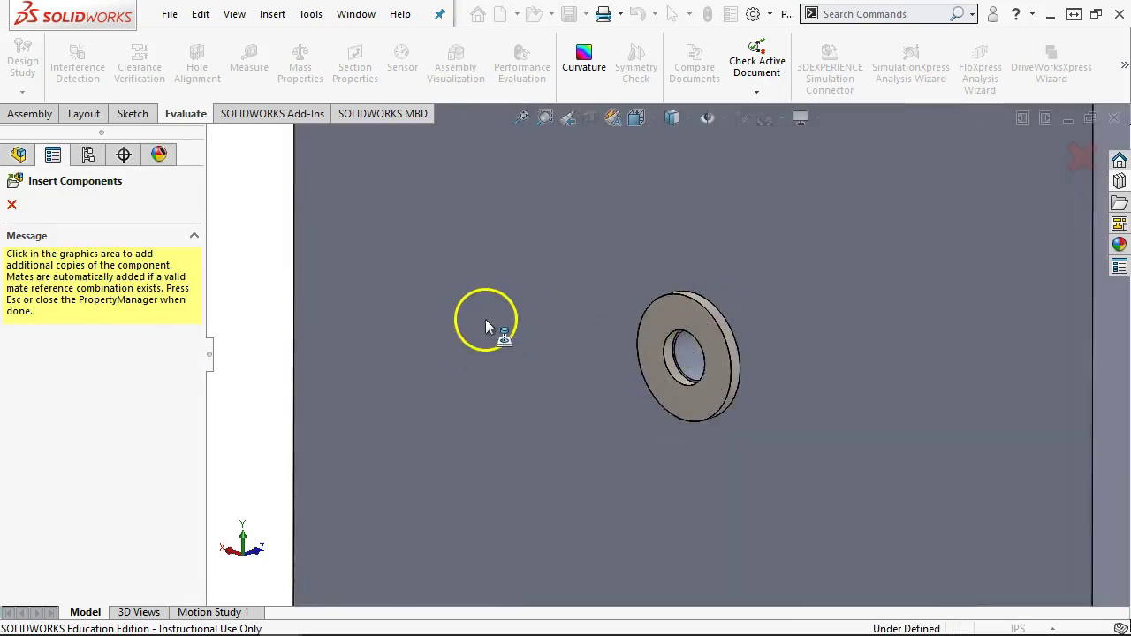
key(Escape)
Step: Open the AXLE part from the tapped hole face visible through the washer
click(712, 320)
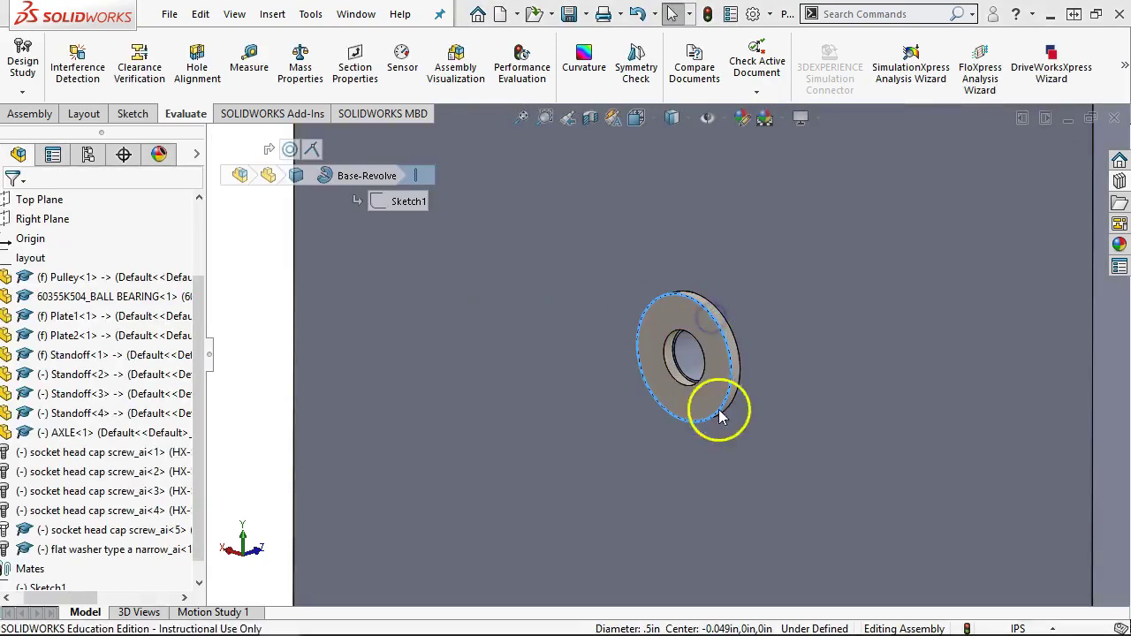
scroll(729, 433, up, 3)
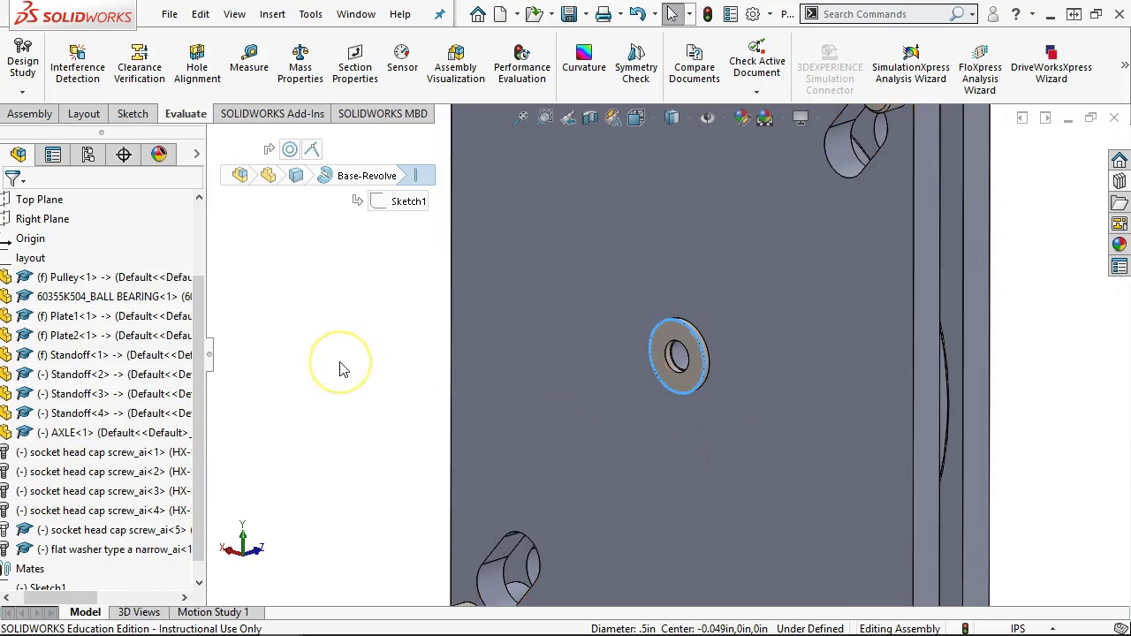
key(f)
click(483, 397)
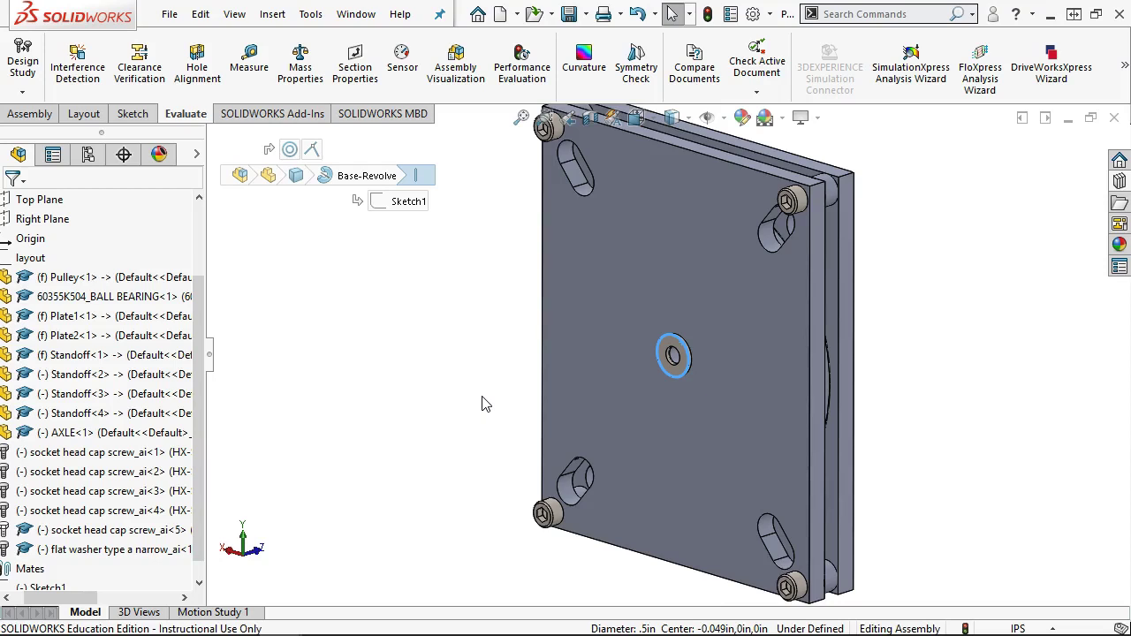
scroll(673, 352, down, 5)
right_click(676, 350)
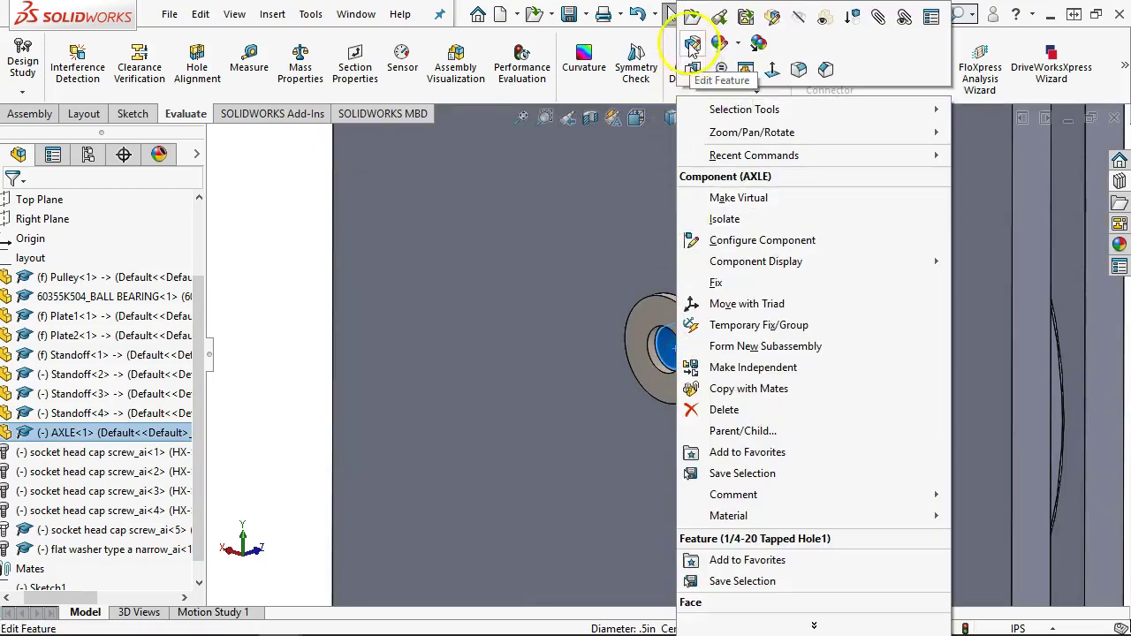
click(691, 18)
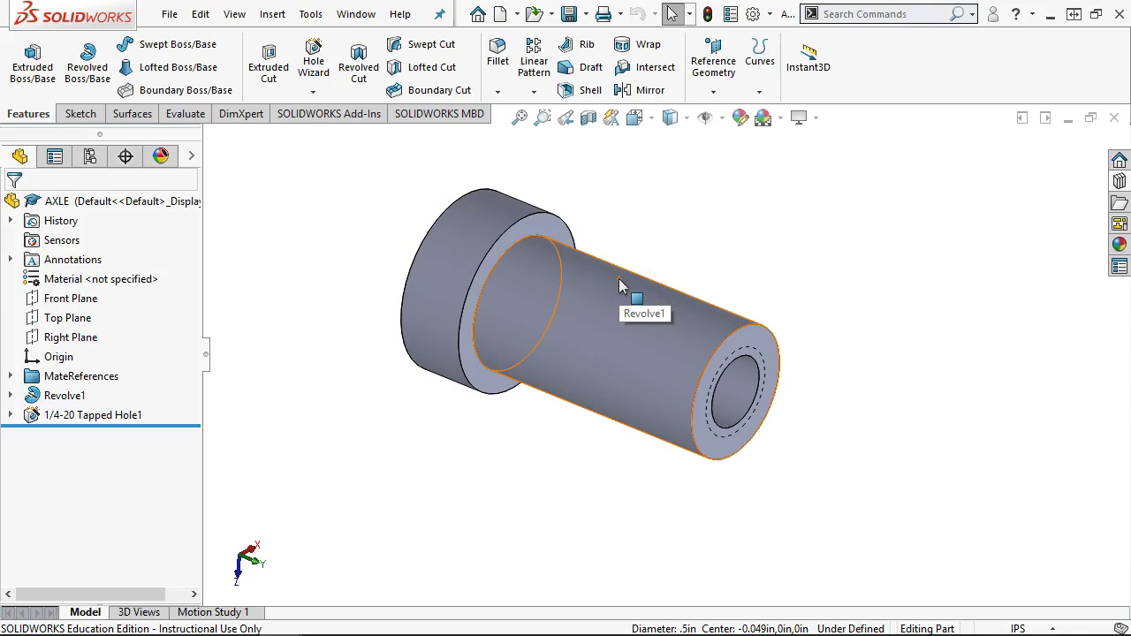
click(374, 336)
mouse_move(372, 319)
middle_down()
mouse_move(357, 309)
mouse_move(358, 329)
middle_up()
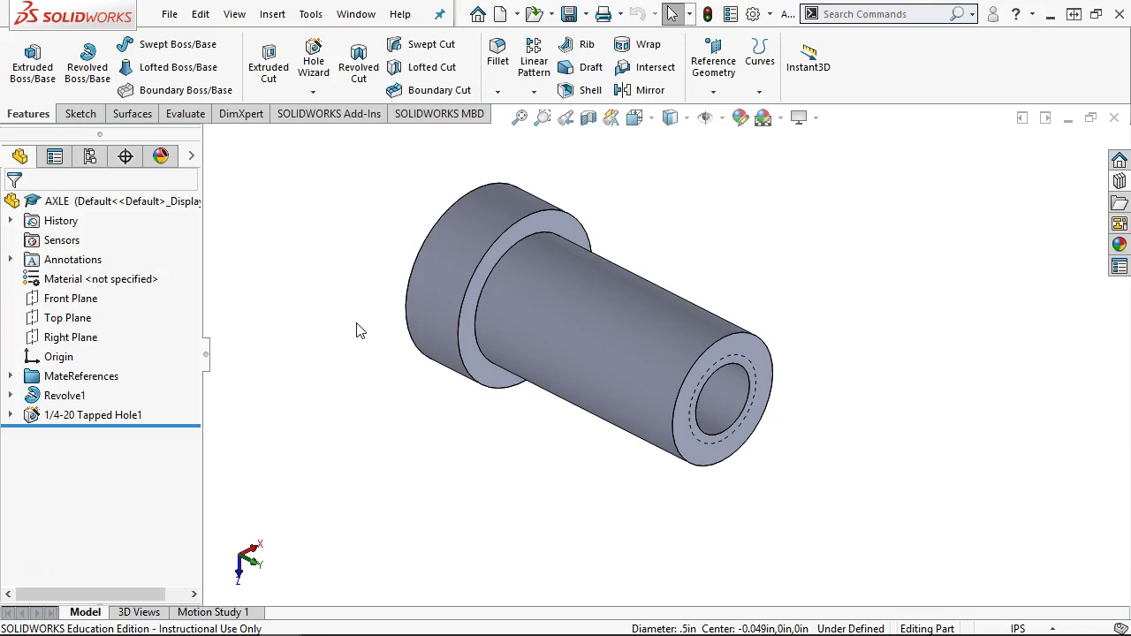
Step: Set the axle's tapped hole size to #10-32 and return to the Pulley assembly
right_click(74, 416)
click(96, 232)
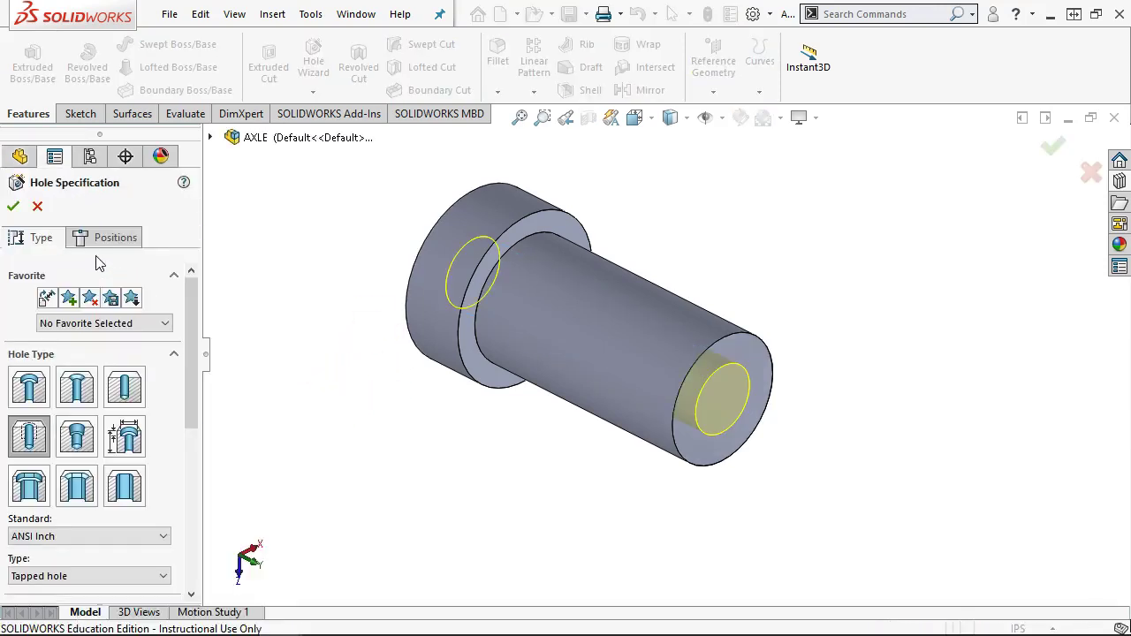
drag(196, 354, 202, 483)
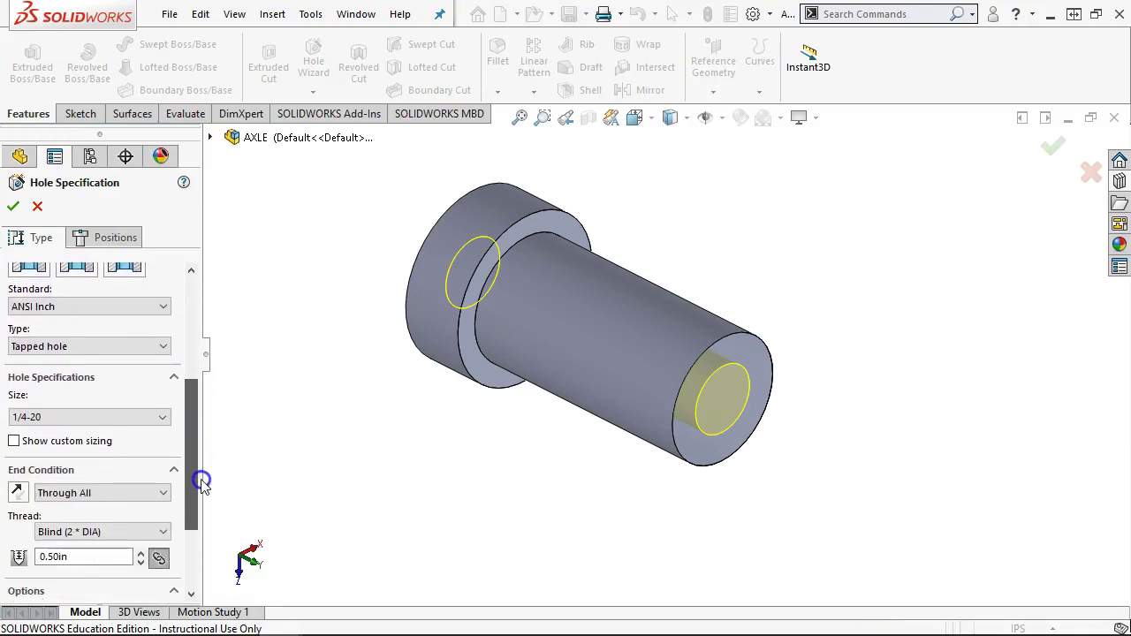
click(161, 417)
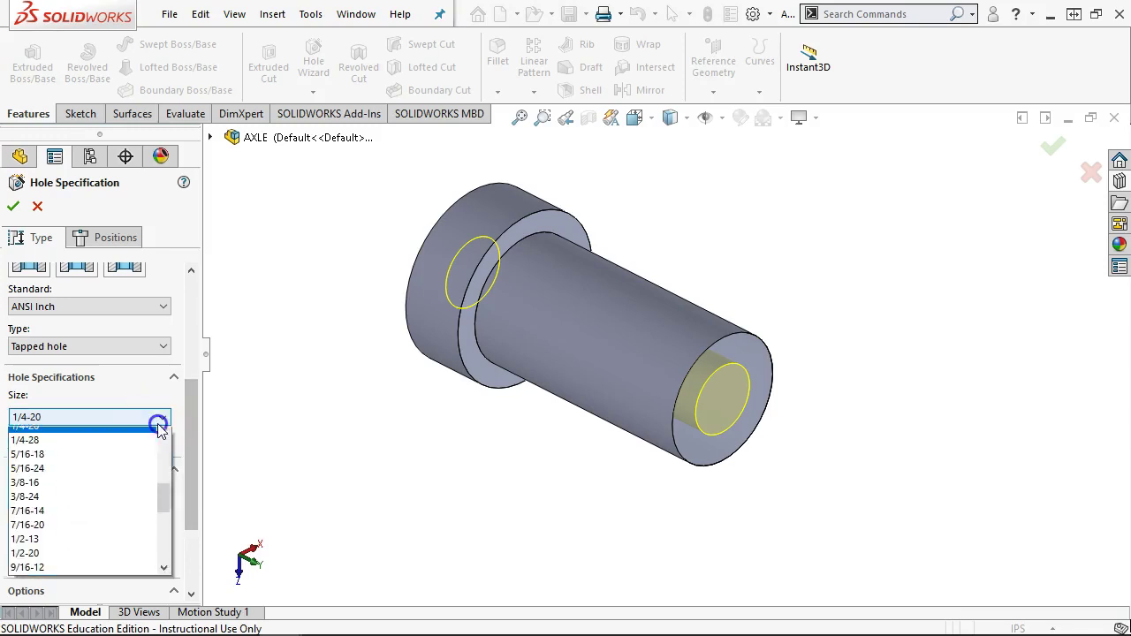
scroll(100, 469, up, 2)
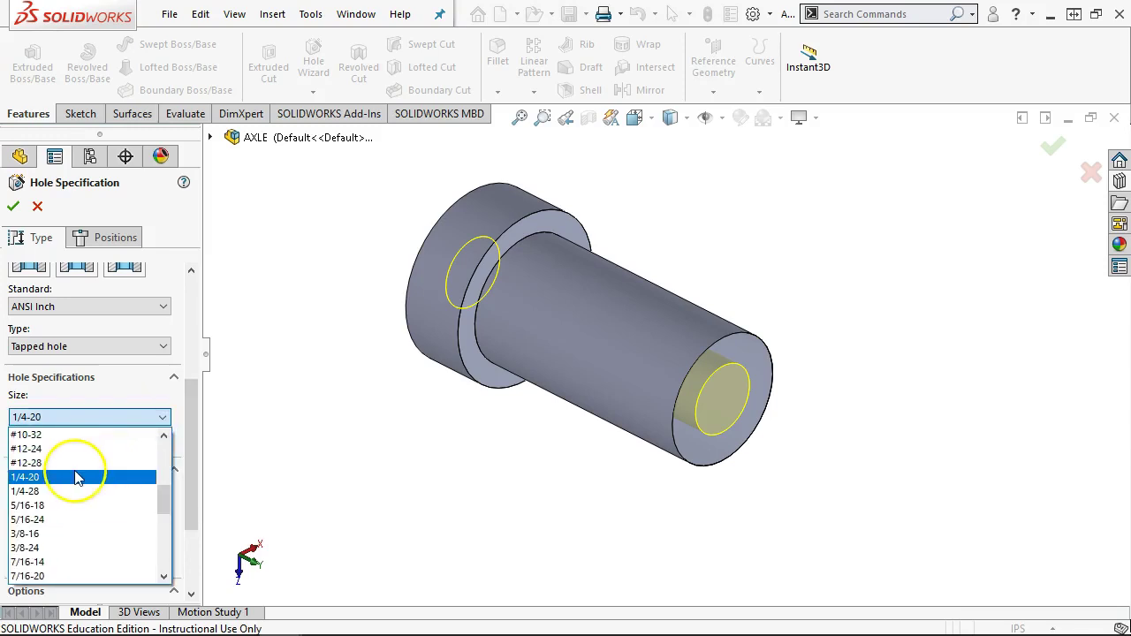
click(61, 478)
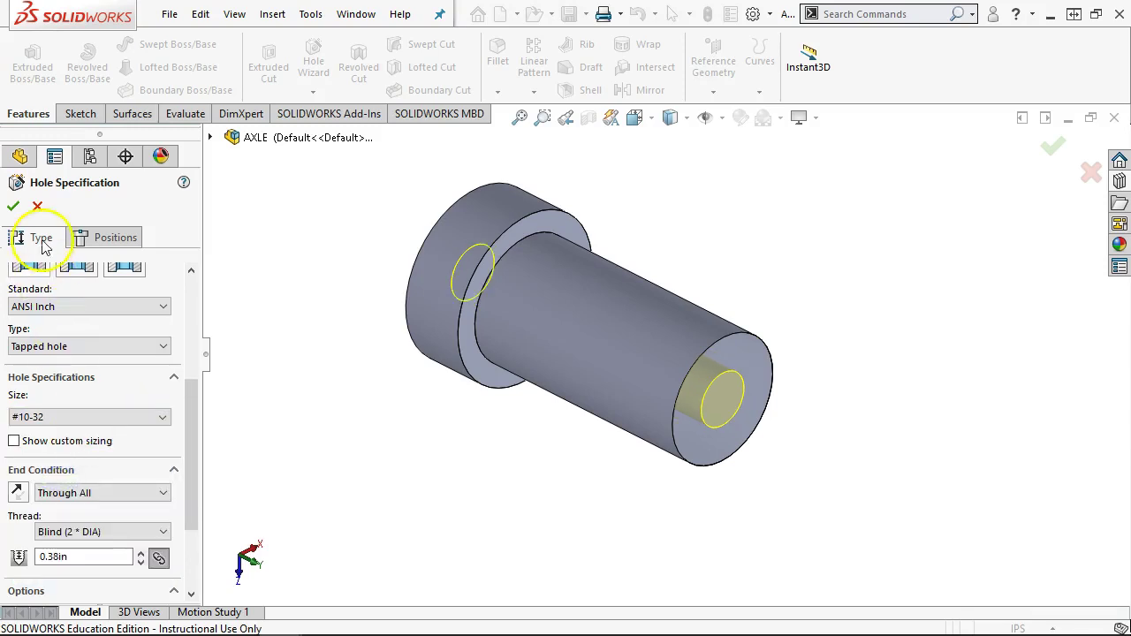
click(17, 207)
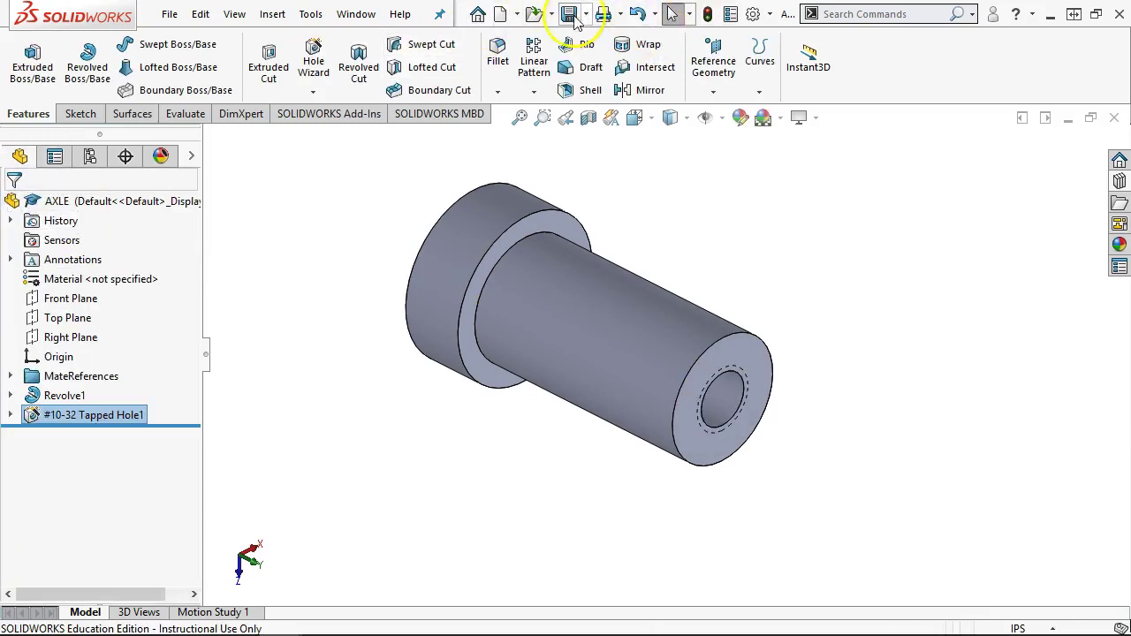
click(1113, 124)
click(439, 242)
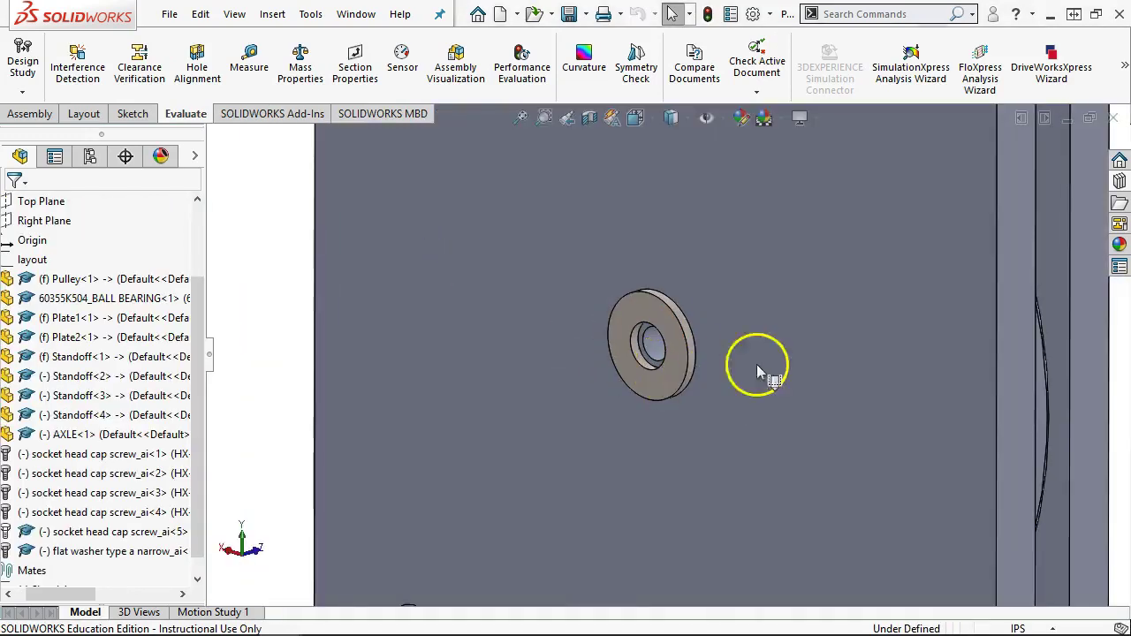
Step: Copy the first corner socket head cap screw, place it beside the plate, and reorder the copy above the flat washer in the component list
click(1119, 182)
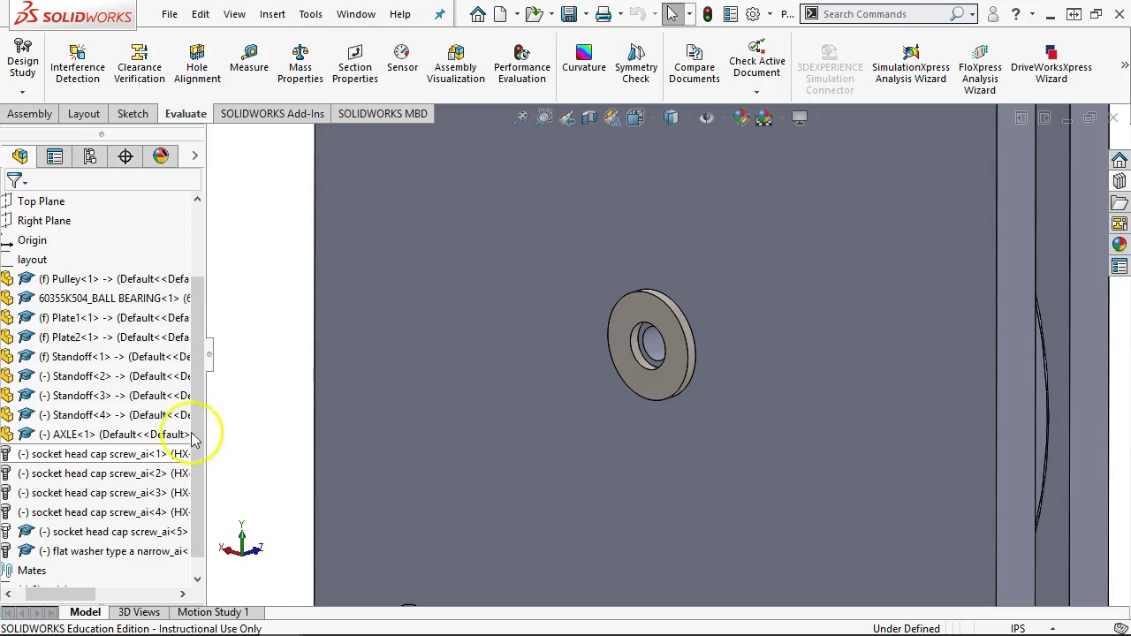
drag(69, 459, 663, 370)
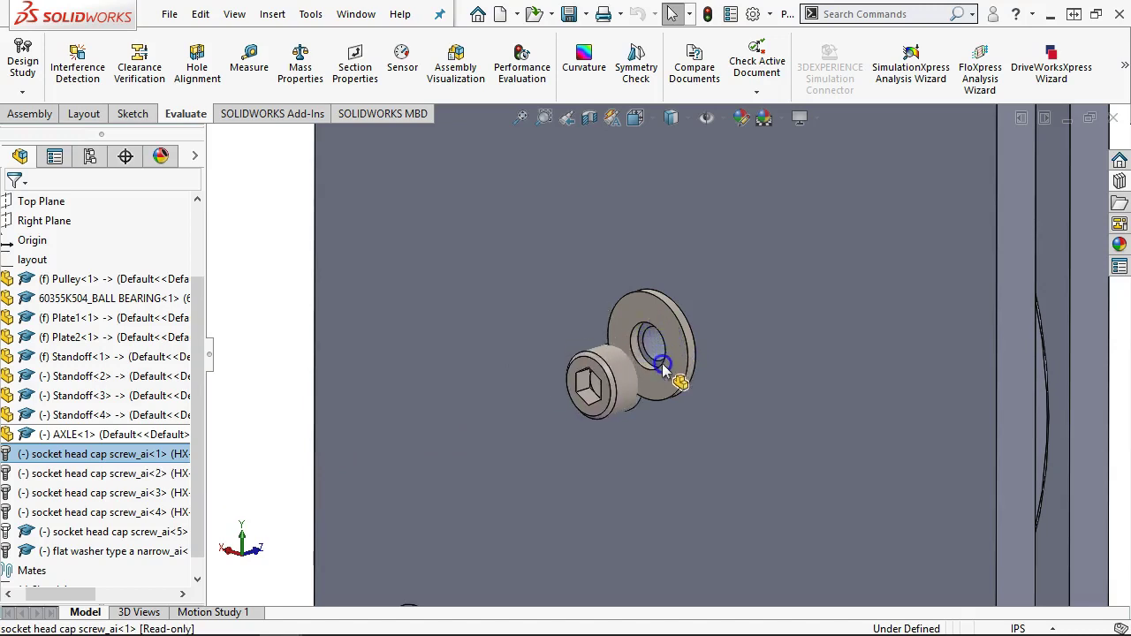
drag(459, 349, 305, 327)
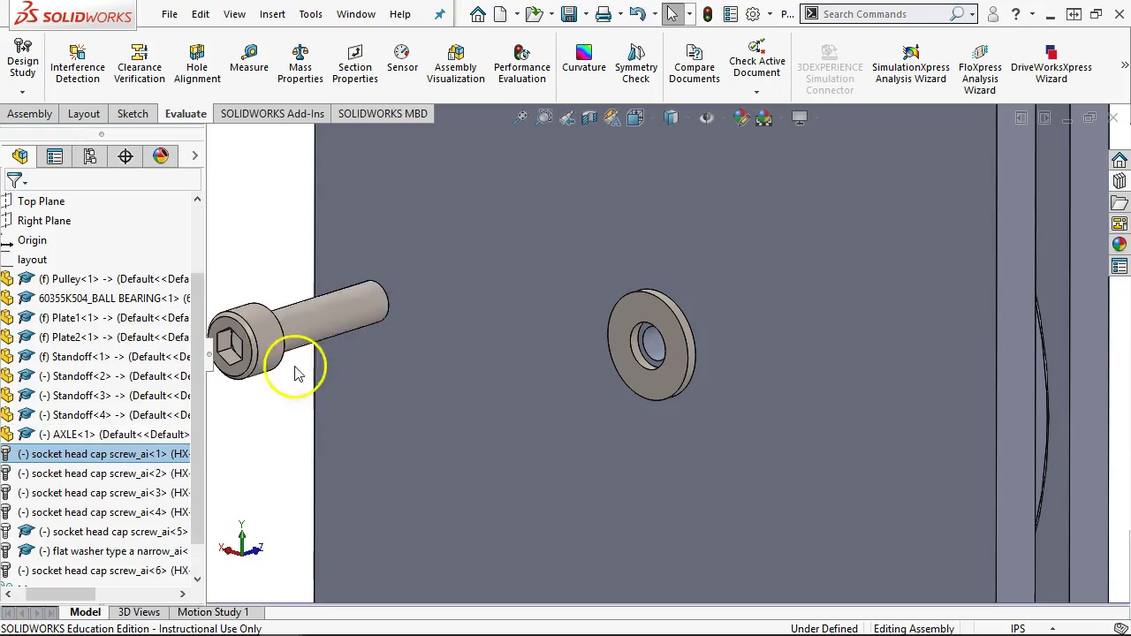
drag(181, 568, 167, 535)
click(284, 394)
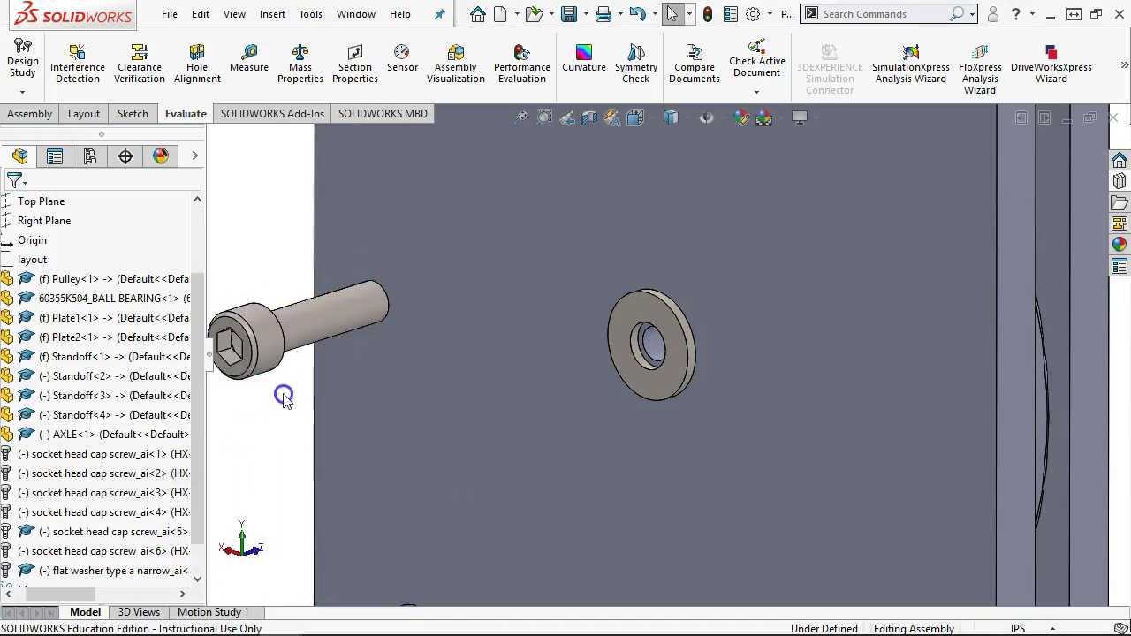
Step: Add a concentric mate between the copied screw's shank and the axle's tapped hole
click(296, 330)
ctrl+click(653, 345)
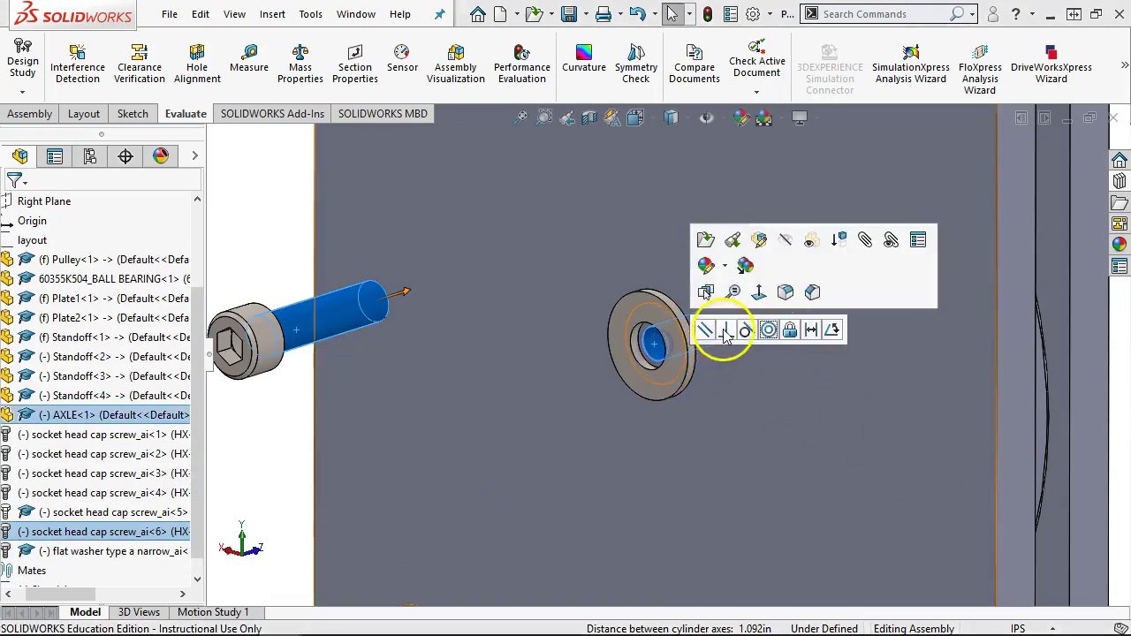
click(767, 331)
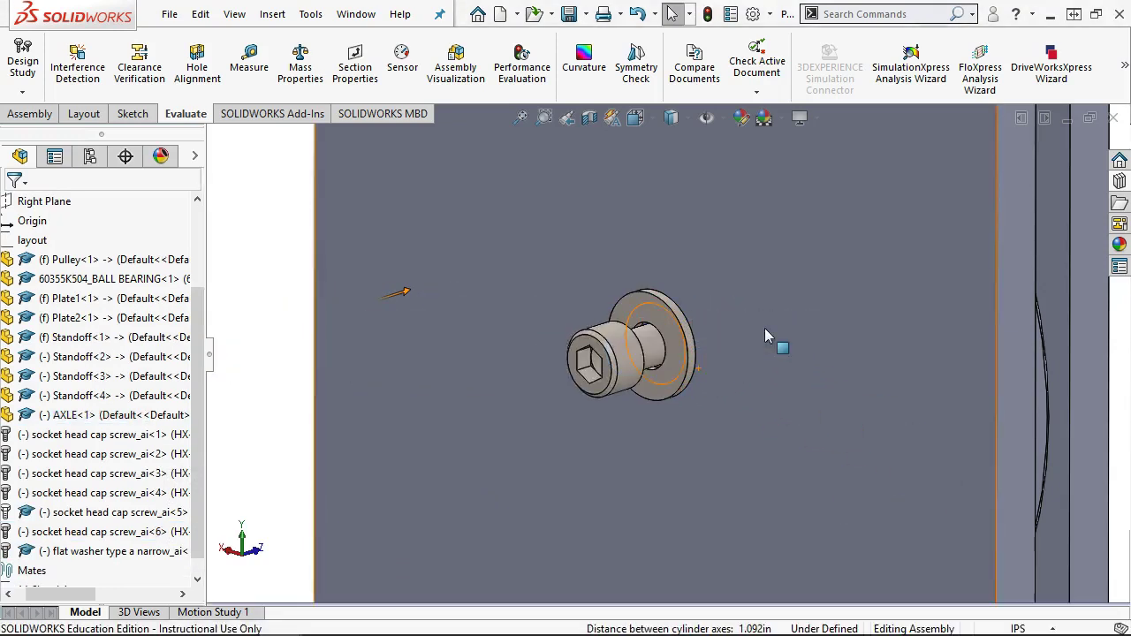
Step: Mate the underside of the copied screw's head coincident with the outer face of the flat washer
click(668, 329)
middle_drag(671, 335, 624, 410)
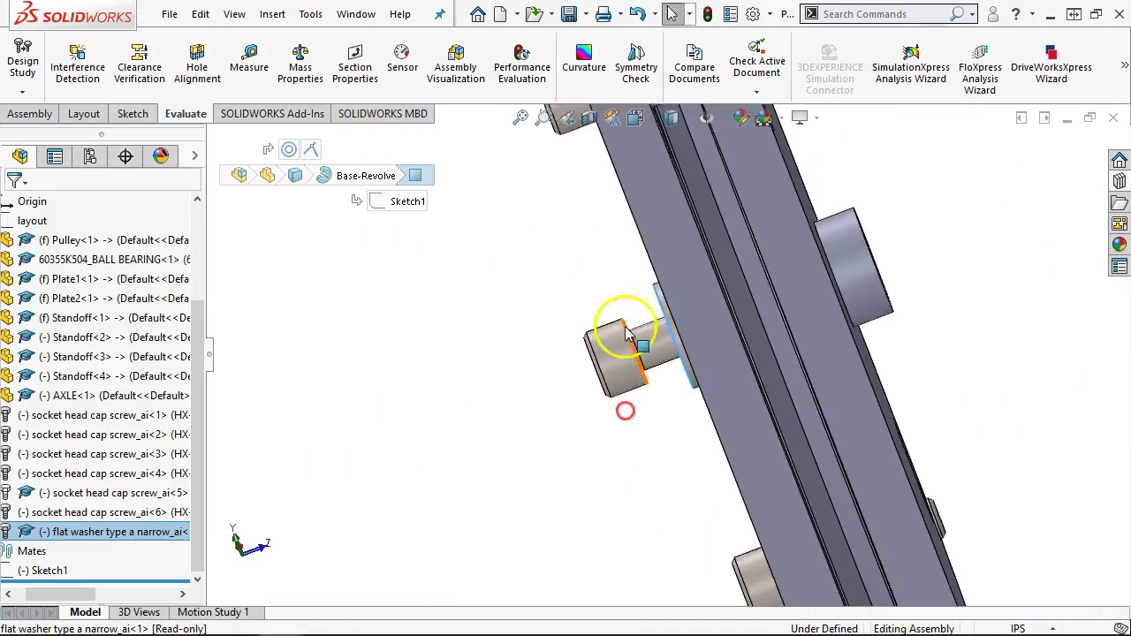
scroll(626, 328, down, 4)
mouse_move(641, 335)
middle_down()
mouse_move(624, 327)
mouse_move(636, 341)
middle_up()
scroll(633, 371, down, 3)
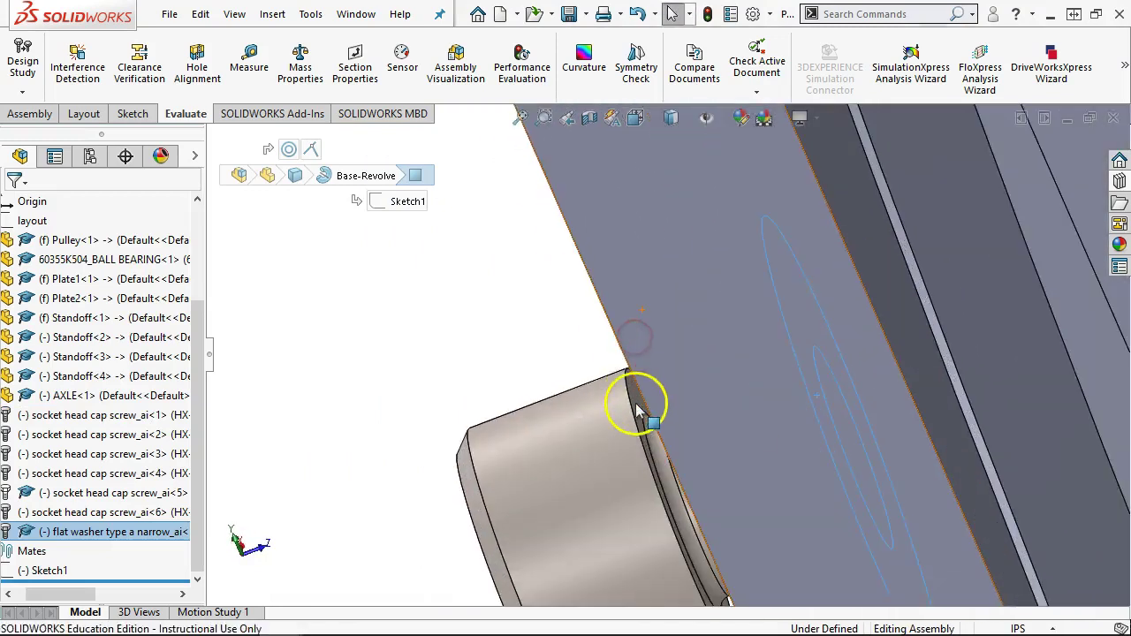
click(635, 407)
ctrl+click(699, 397)
click(688, 389)
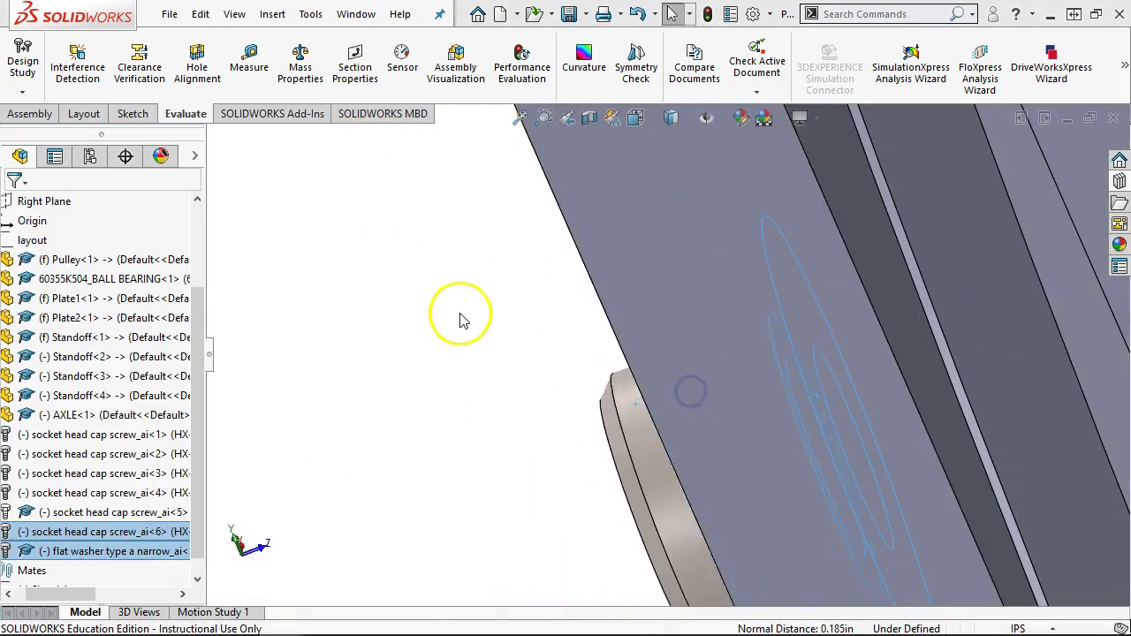
key(ctrl+1)
middle_drag(460, 320, 706, 203)
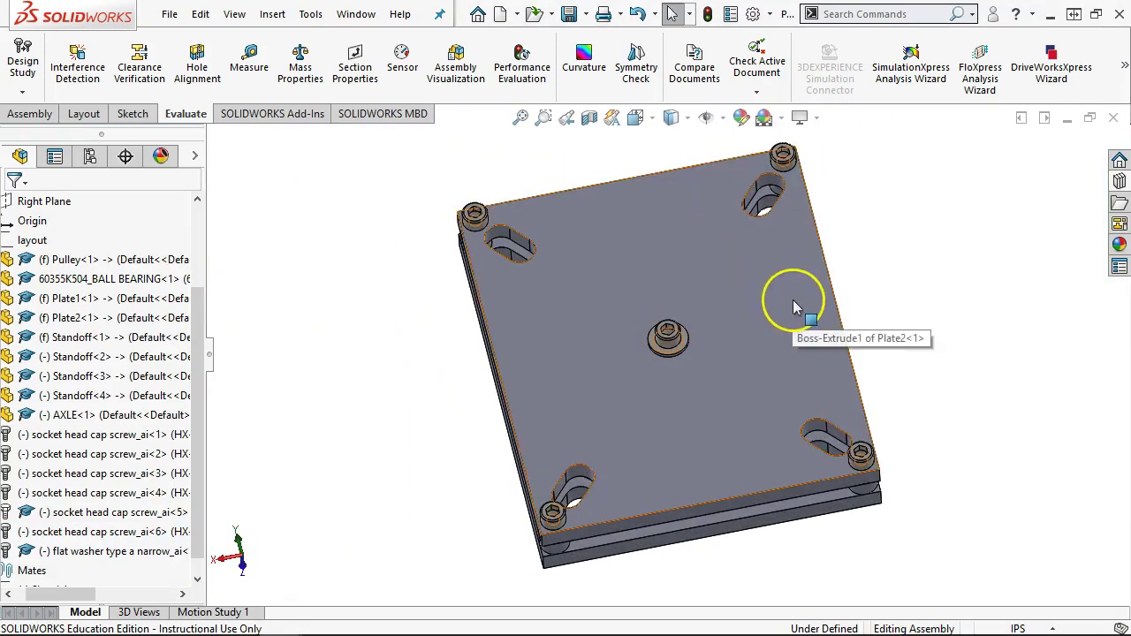
Step: Show the assembly from the left with Hidden Lines Visible and examine how far the center screw reaches into the axle
key(ctrl+3)
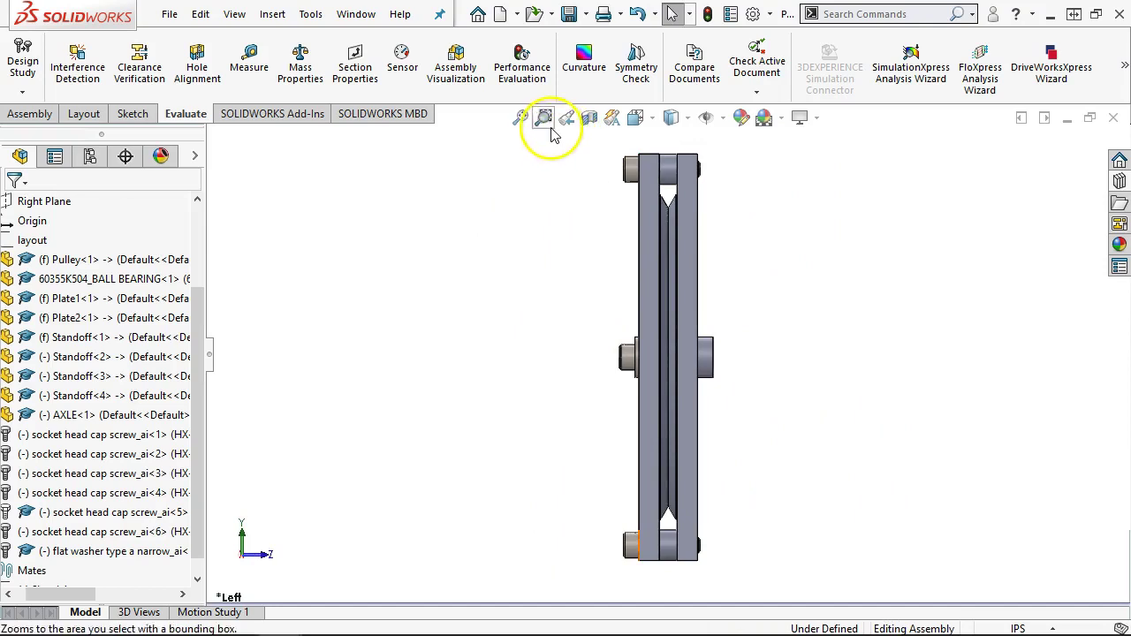
click(655, 125)
click(672, 117)
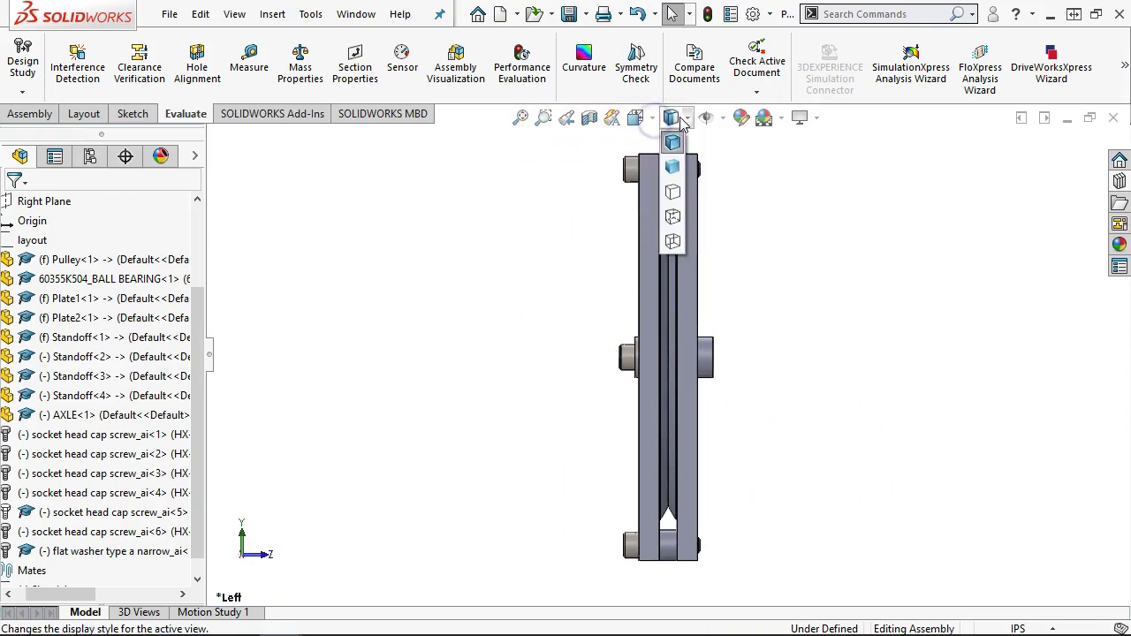
click(676, 221)
scroll(714, 386, down, 5)
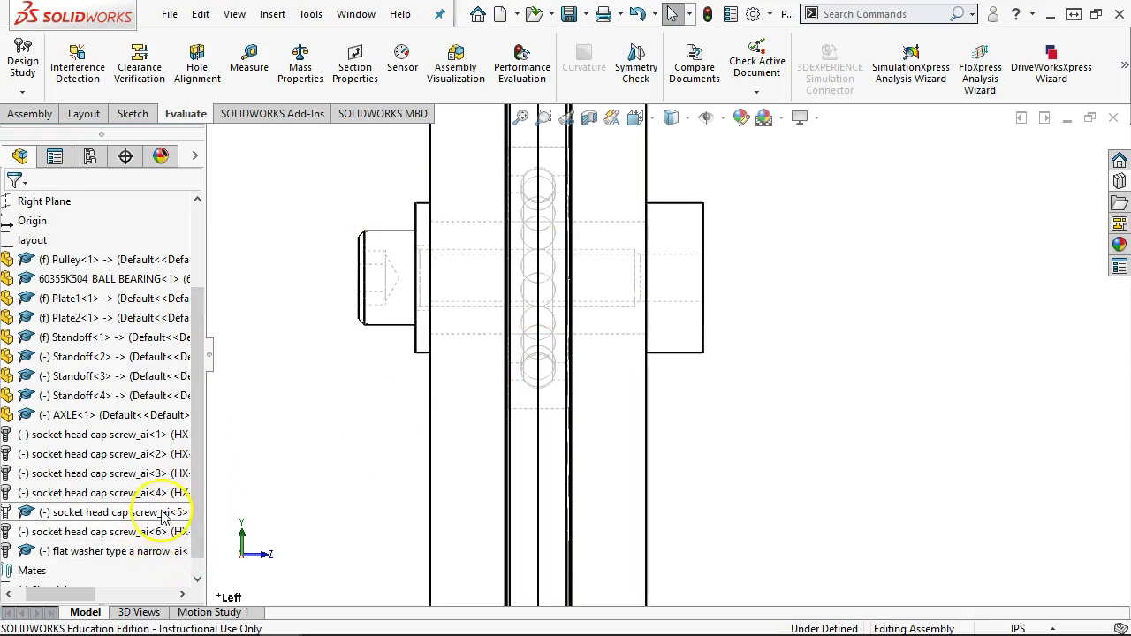
middle_drag(329, 450, 391, 552)
scroll(371, 482, up, 4)
scroll(614, 368, up, 3)
middle_drag(624, 322, 637, 313)
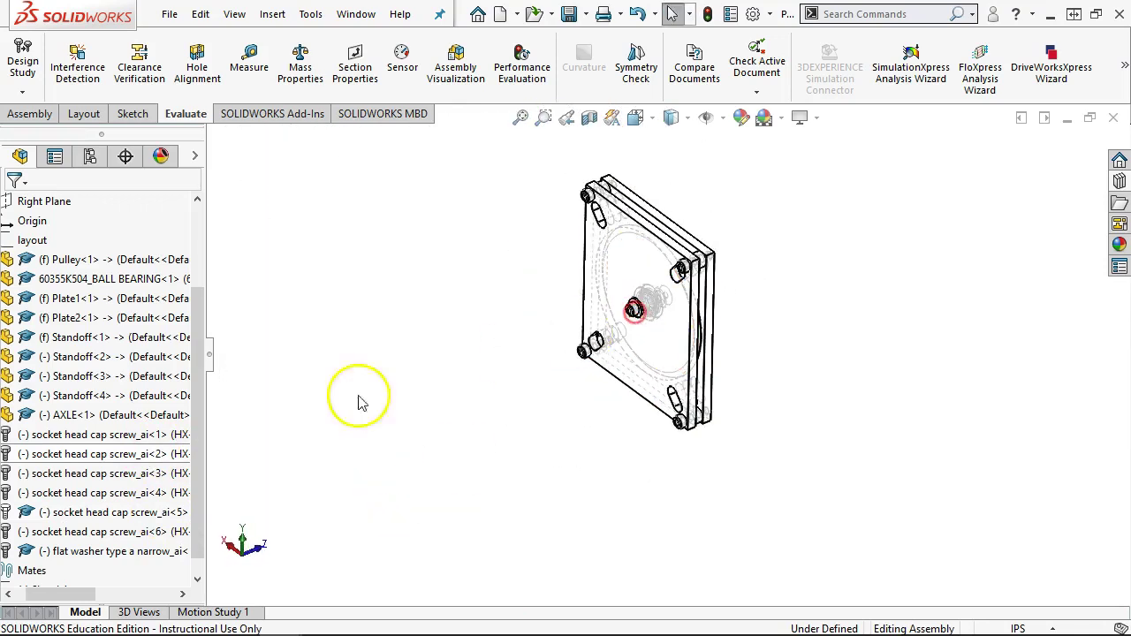
Step: Identify each socket head cap screw in the component list and suppress the surplus 0.25-20 screw at the axle
click(110, 436)
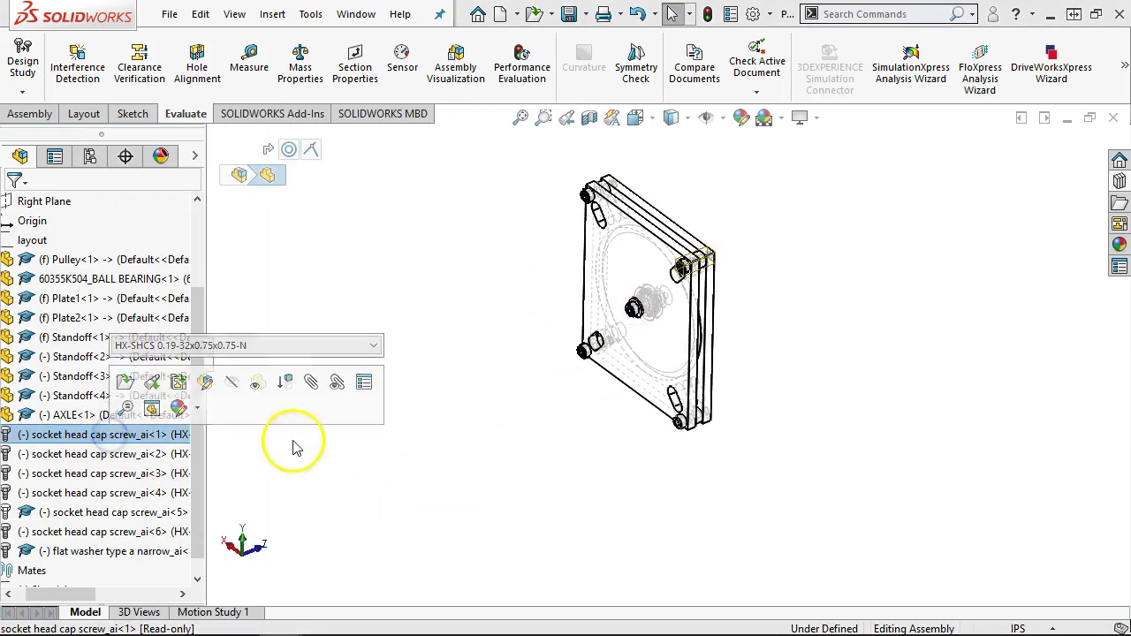
scroll(530, 361, down, 5)
scroll(874, 265, up, 2)
scroll(926, 221, down, 5)
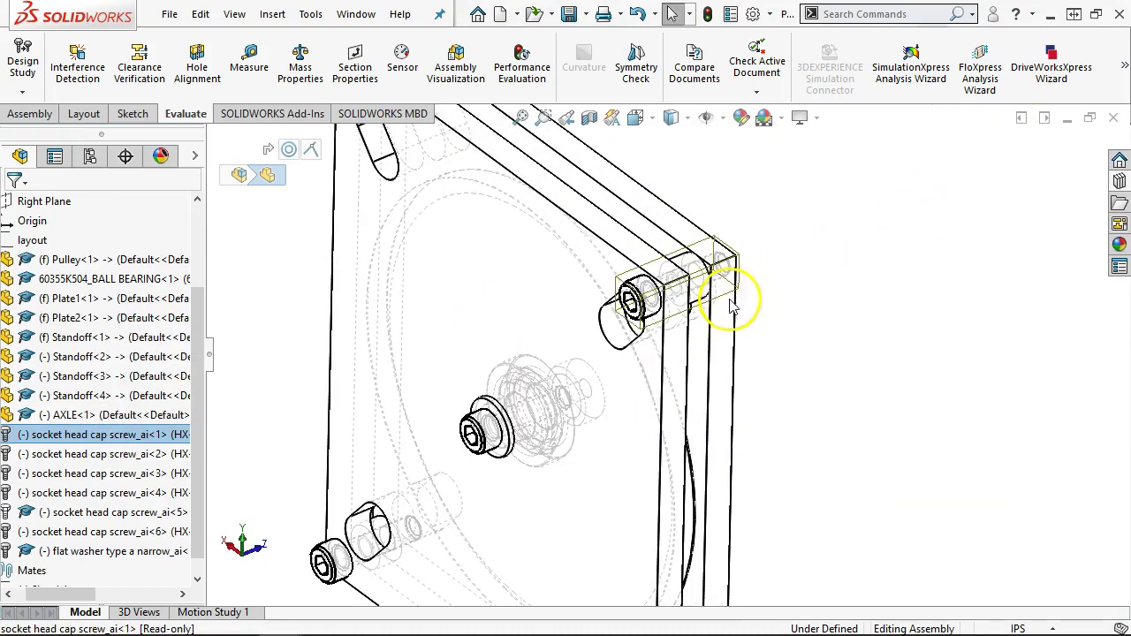
scroll(403, 296, up, 4)
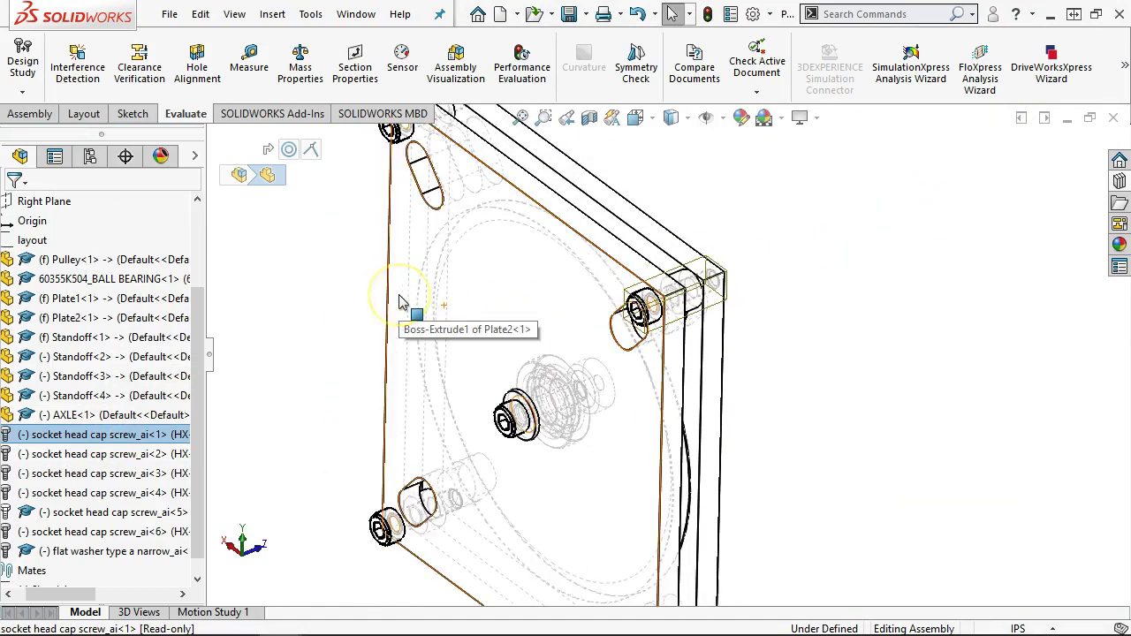
click(146, 453)
click(148, 474)
click(150, 492)
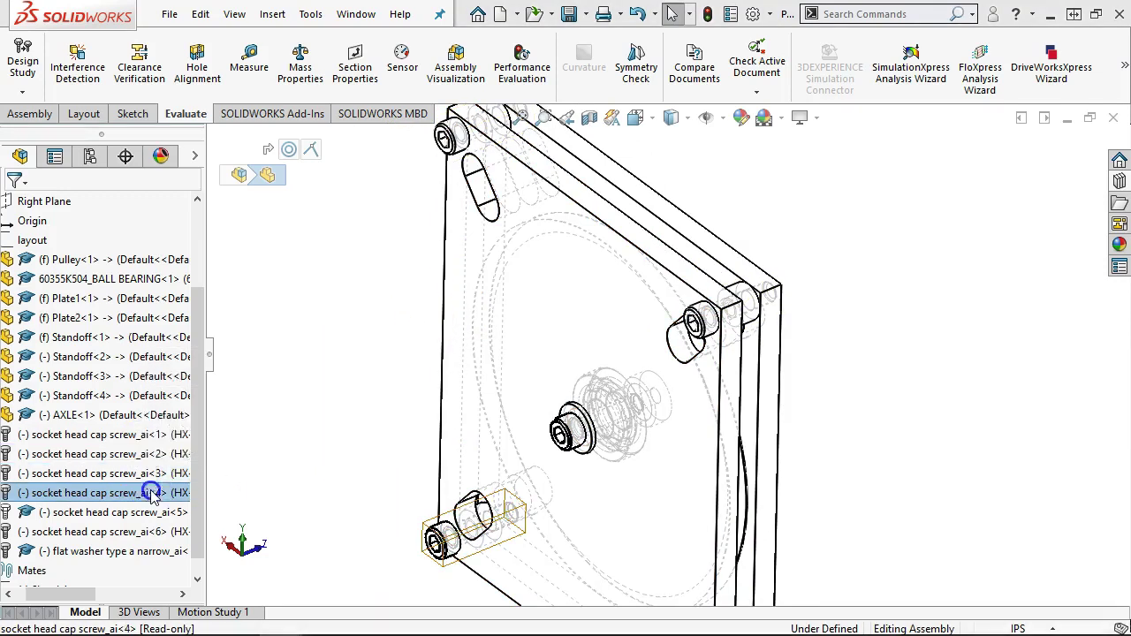
click(157, 514)
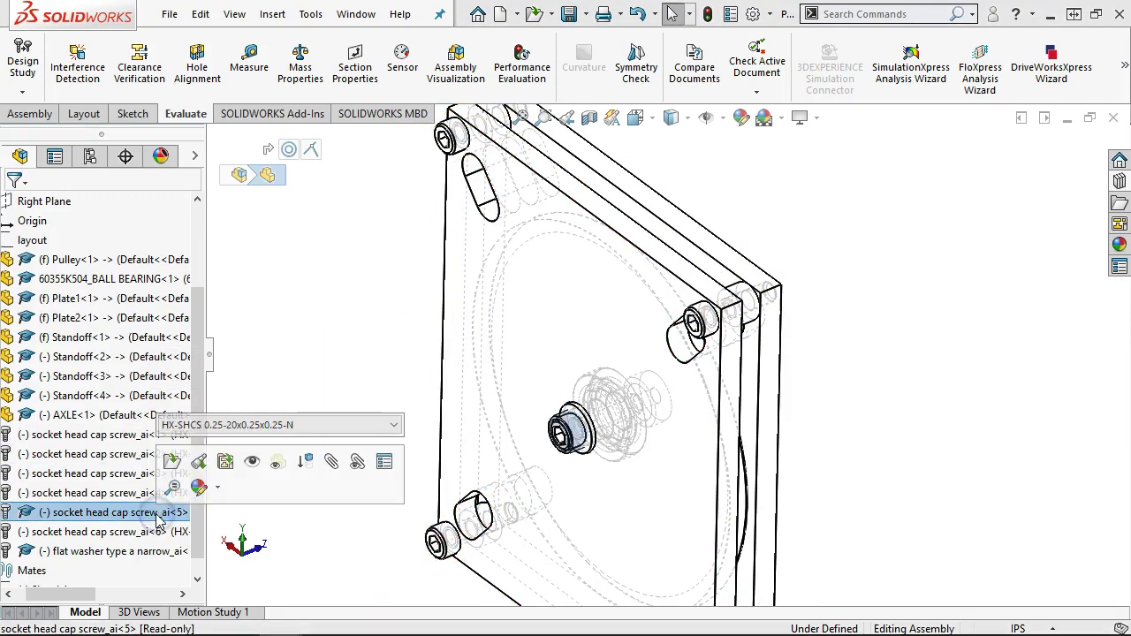
click(157, 531)
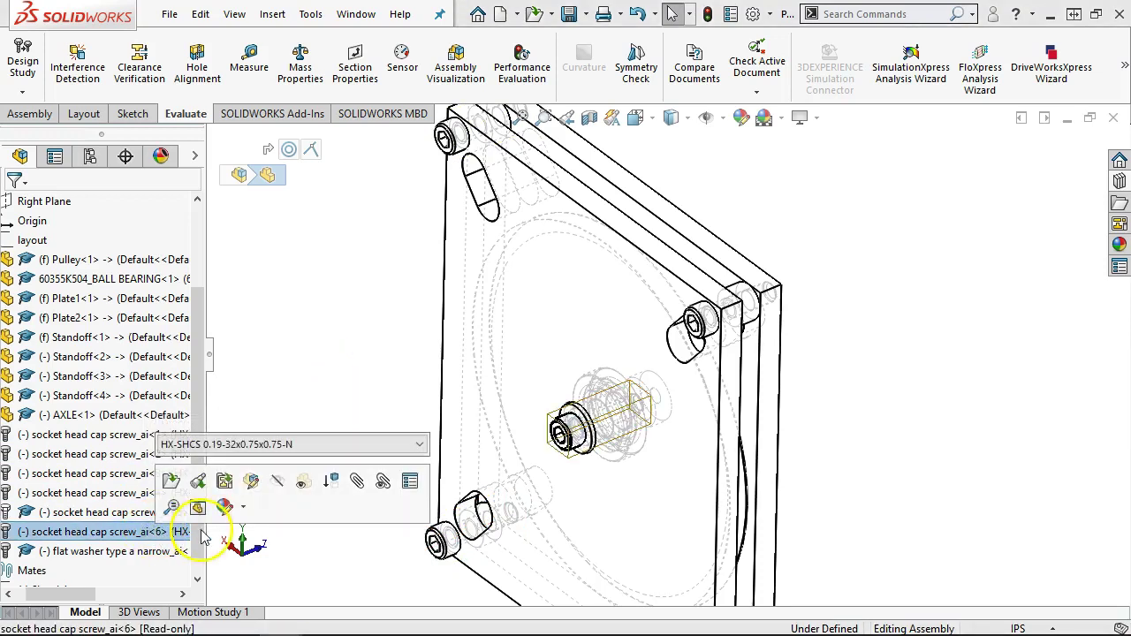
right_click(120, 515)
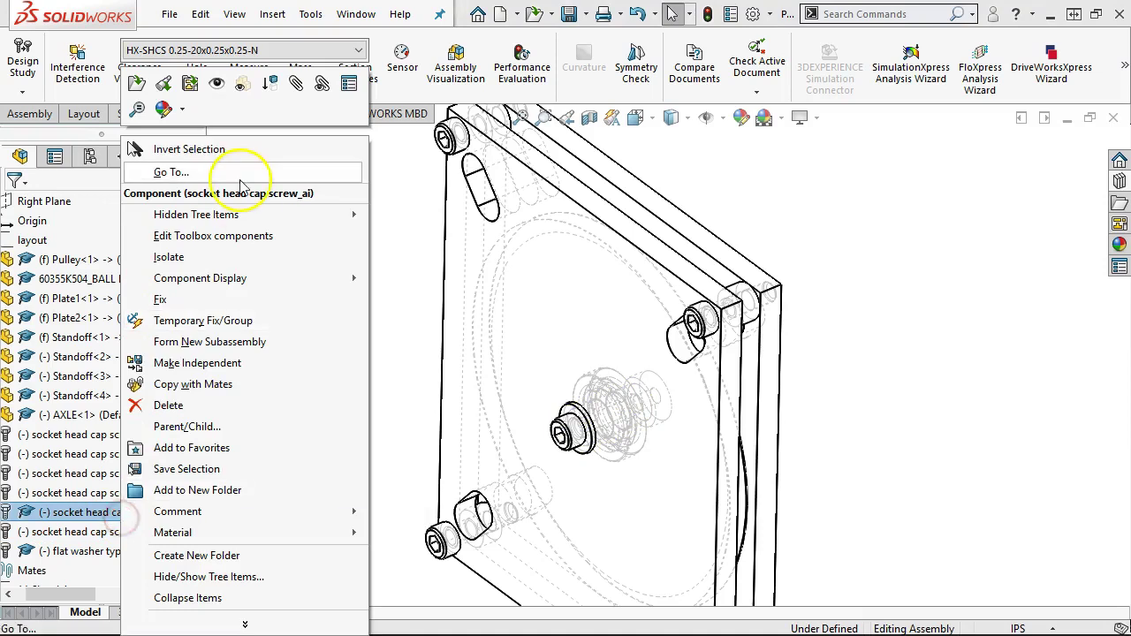
click(216, 83)
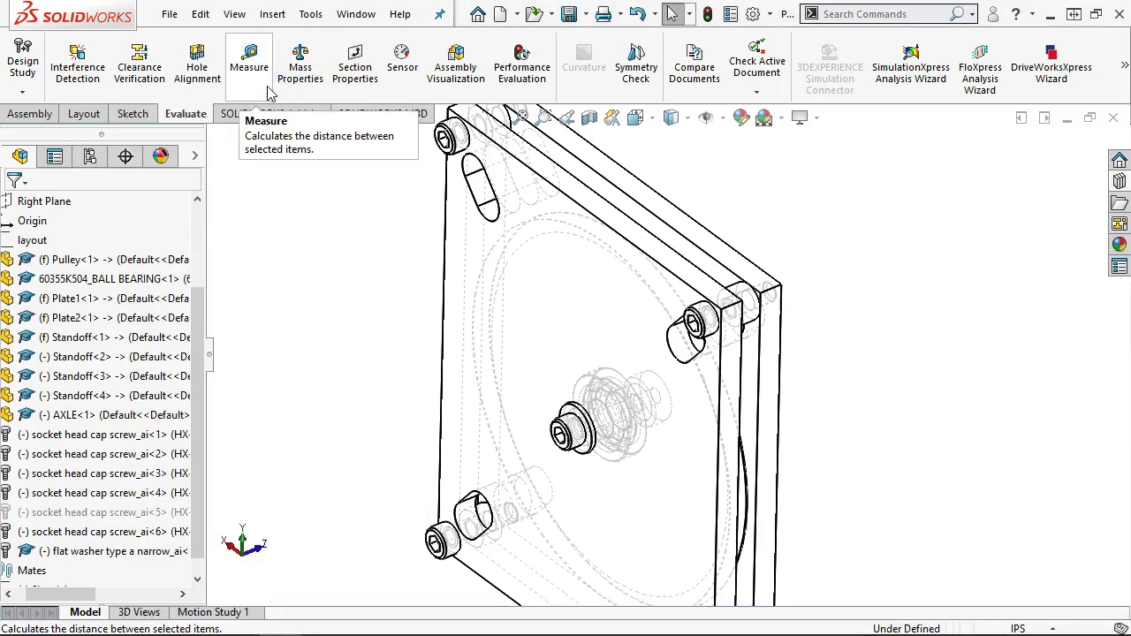
Step: Edit the remaining #10-32 Toolbox screw at the axle and set its length to 0.25
right_click(150, 539)
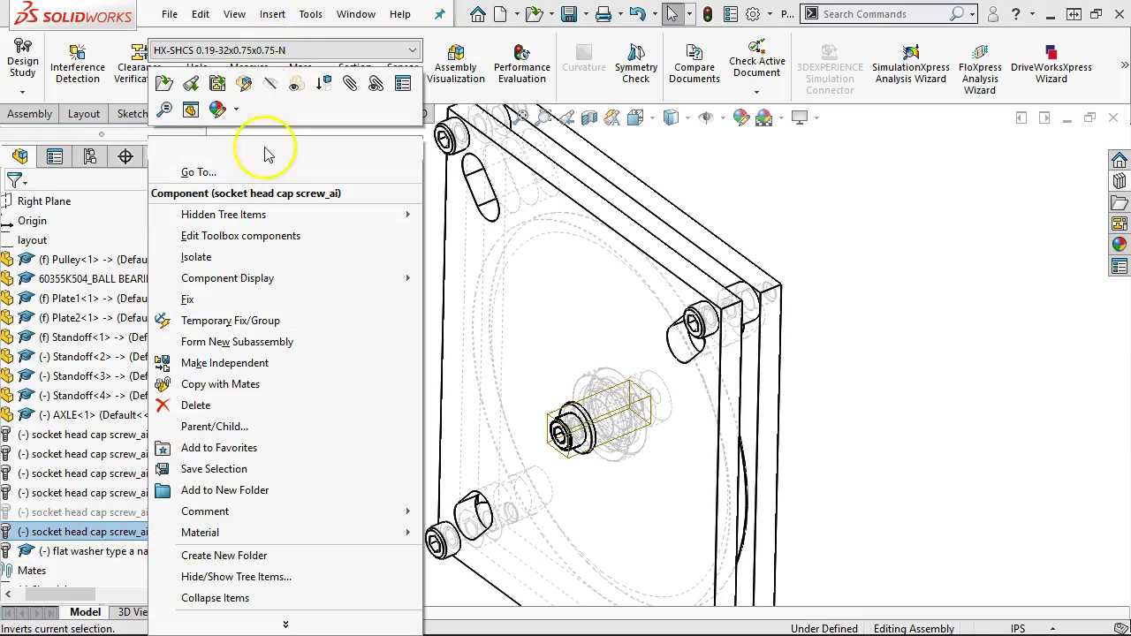
click(265, 236)
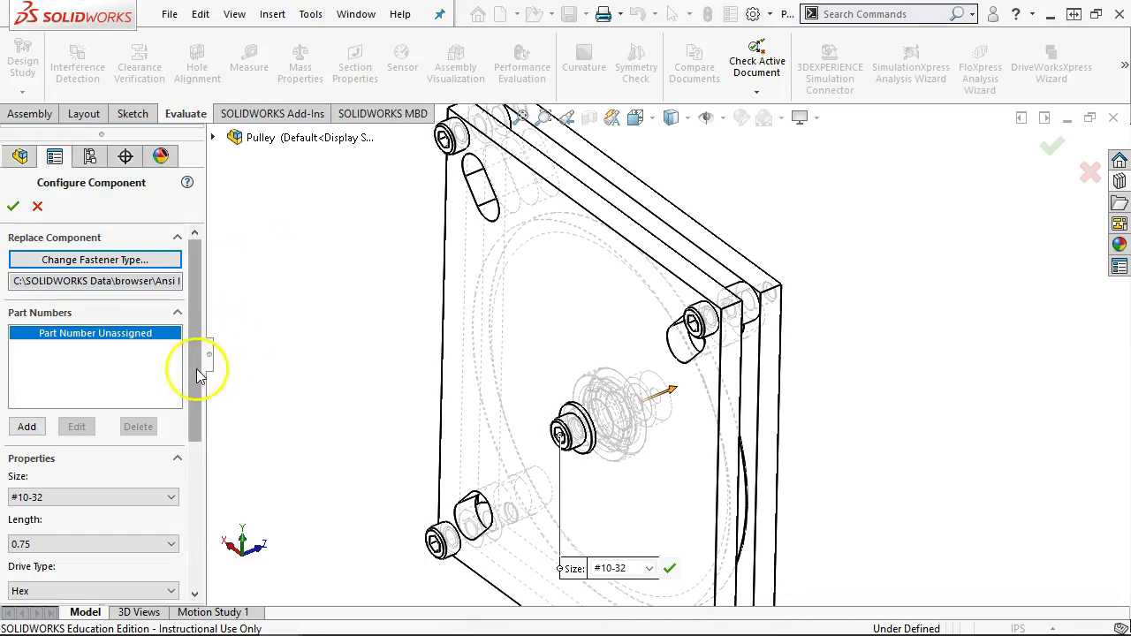
scroll(203, 366, down, 5)
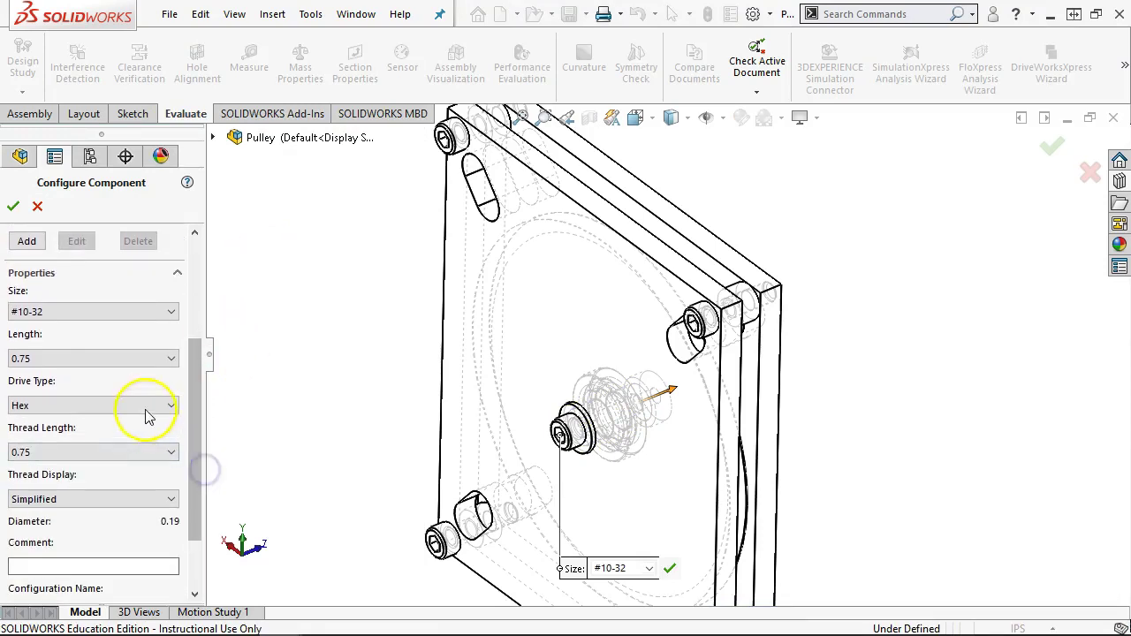
click(142, 359)
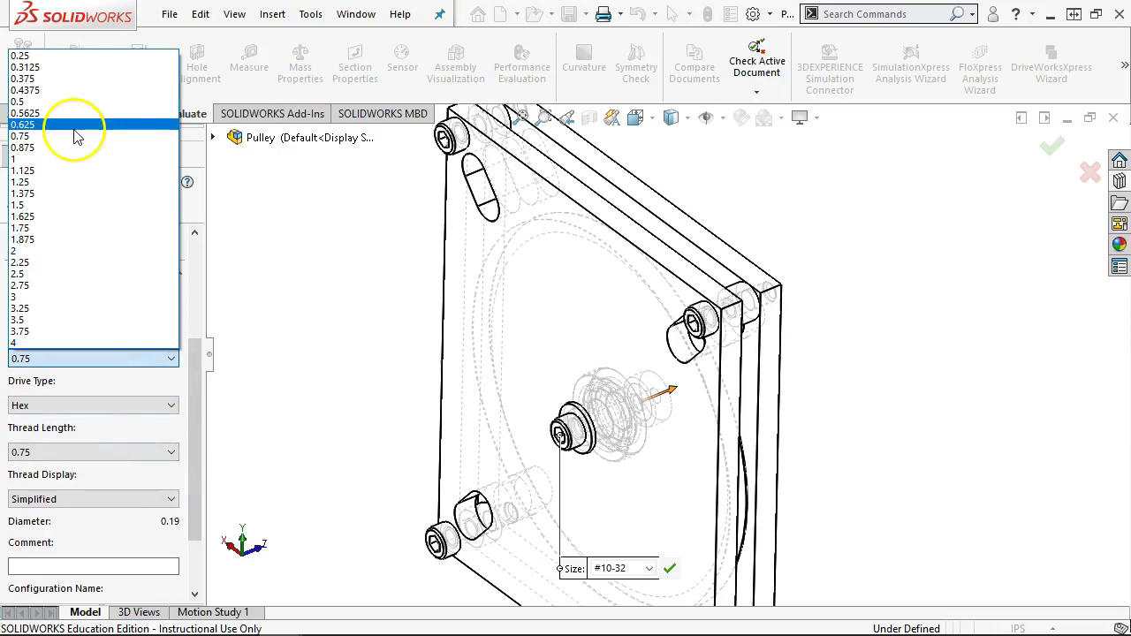
click(62, 56)
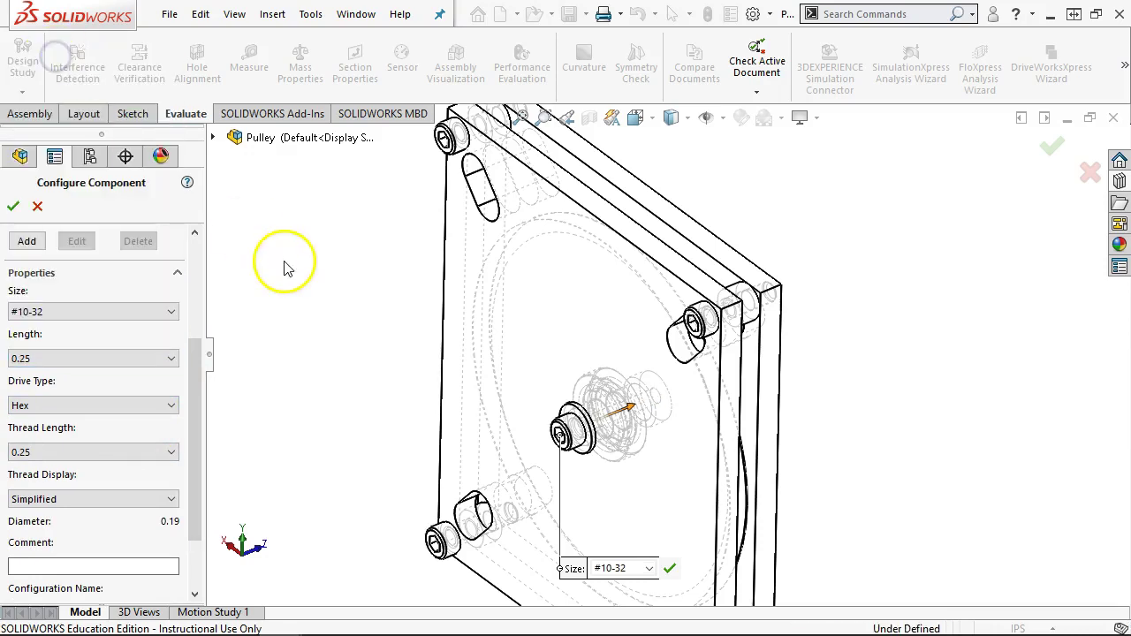
click(14, 210)
Step: Display the assembly Shaded With Edges and check the distance between the washer's outer face and Plate2's outer face
scroll(590, 435, down, 5)
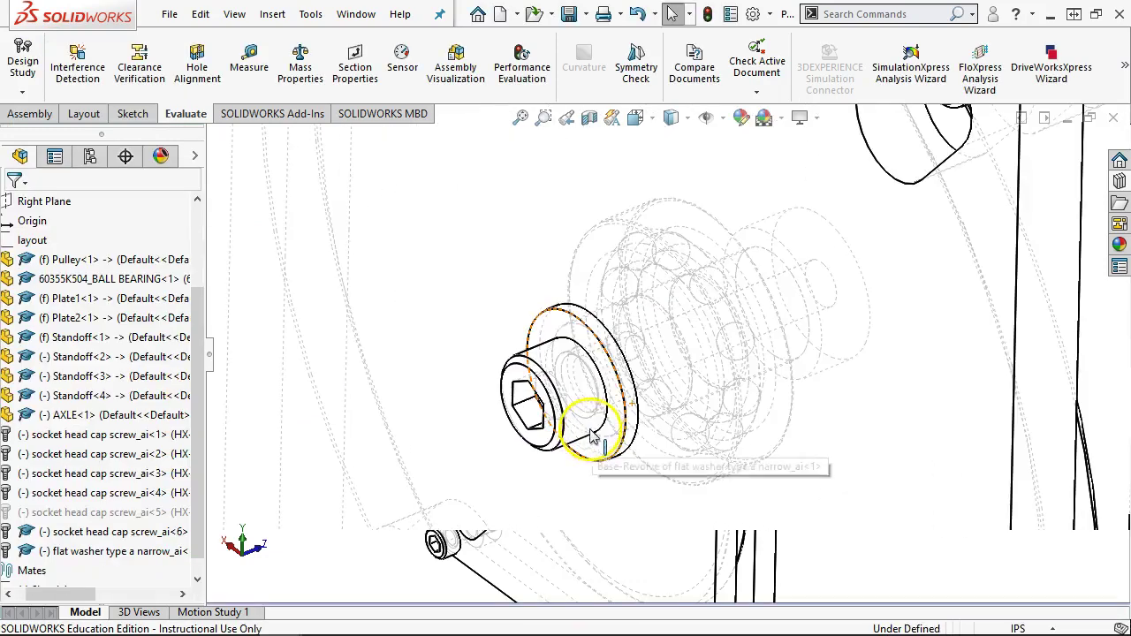
click(693, 119)
click(676, 143)
click(568, 328)
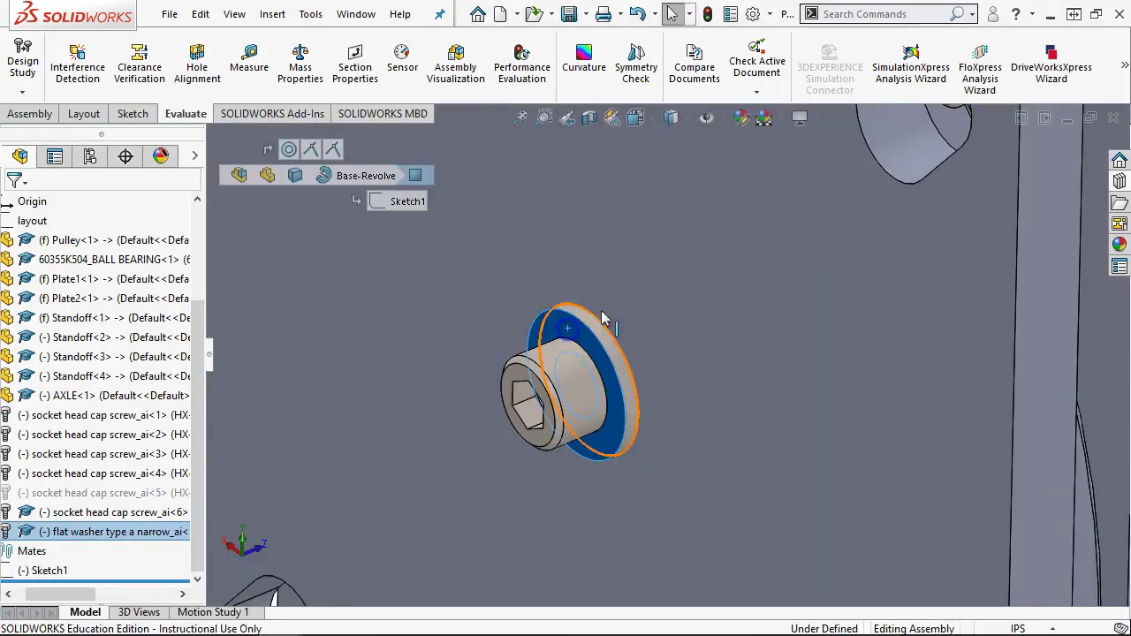
ctrl+click(615, 298)
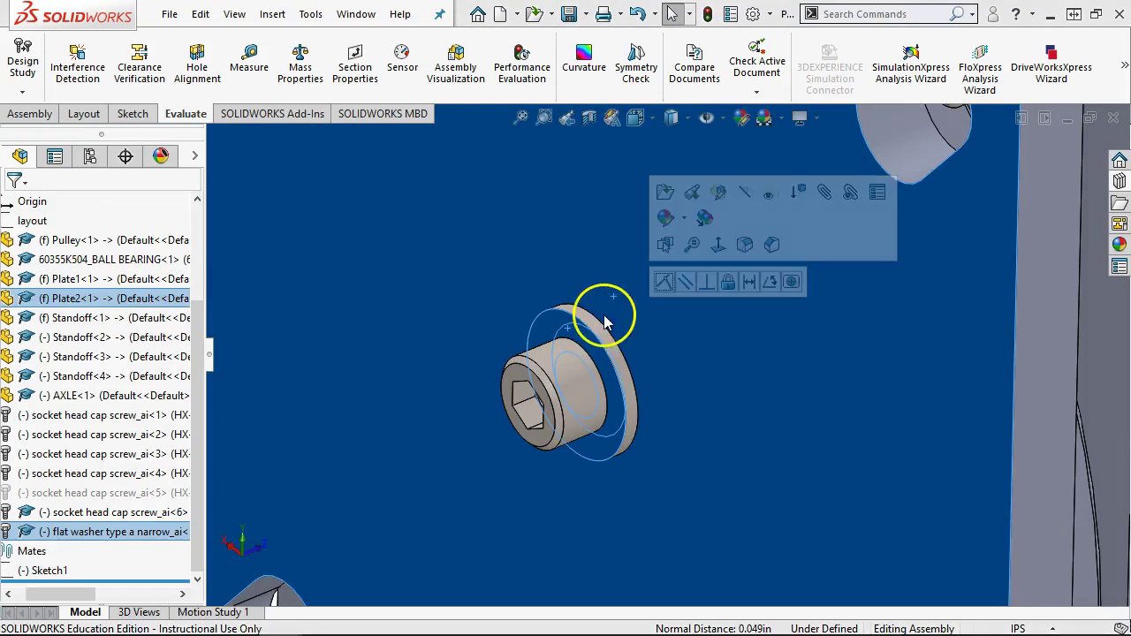
scroll(610, 327, up, 3)
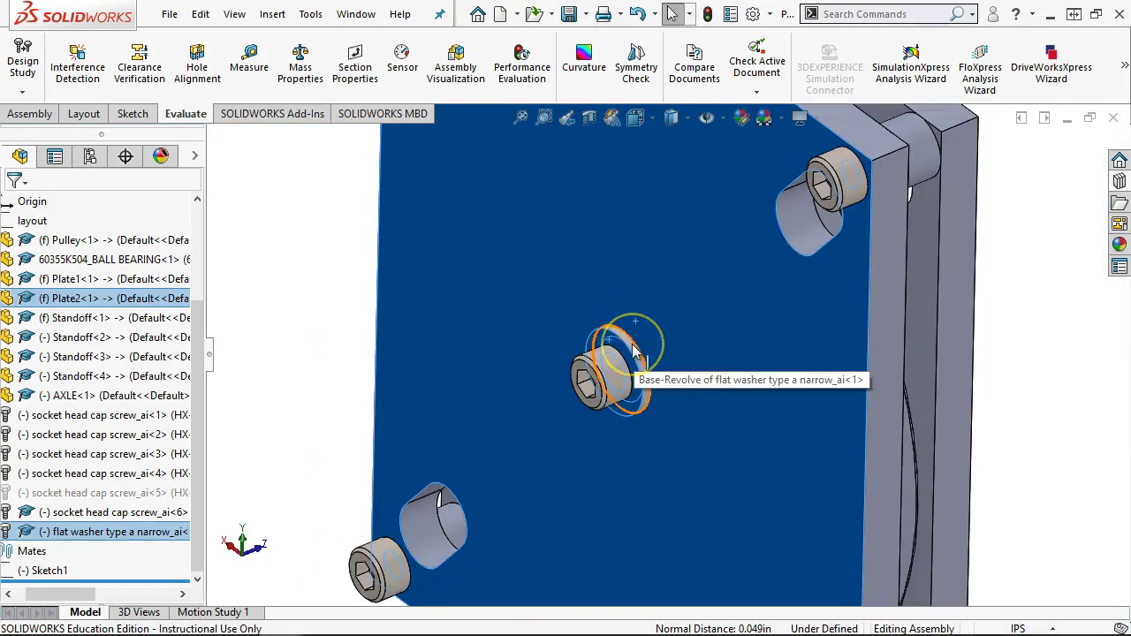
scroll(632, 346, up, 3)
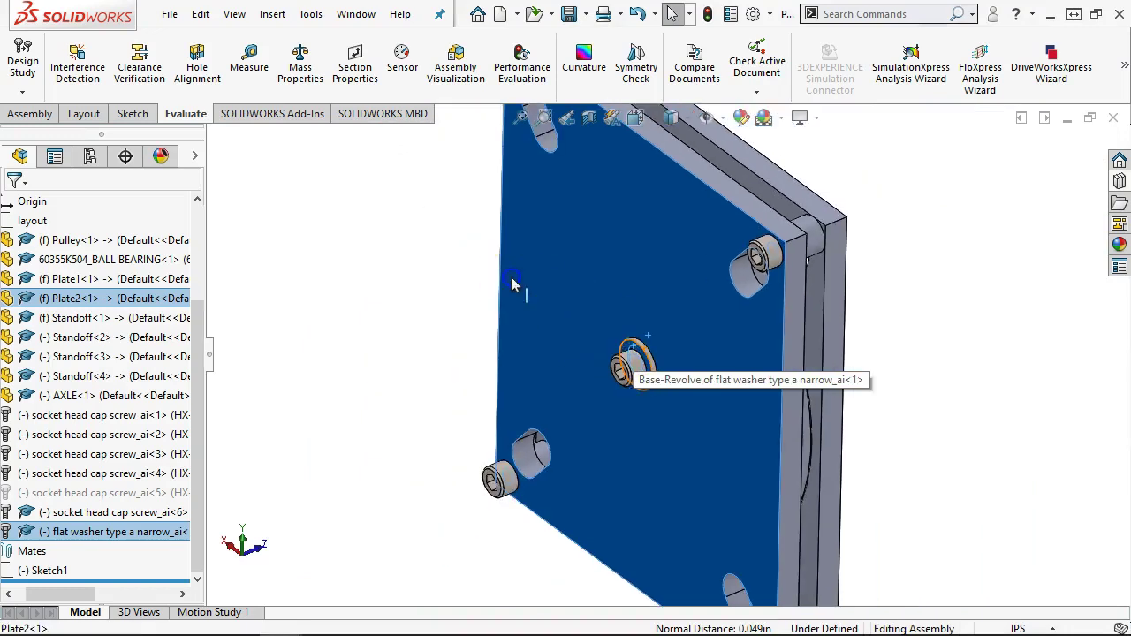
click(511, 276)
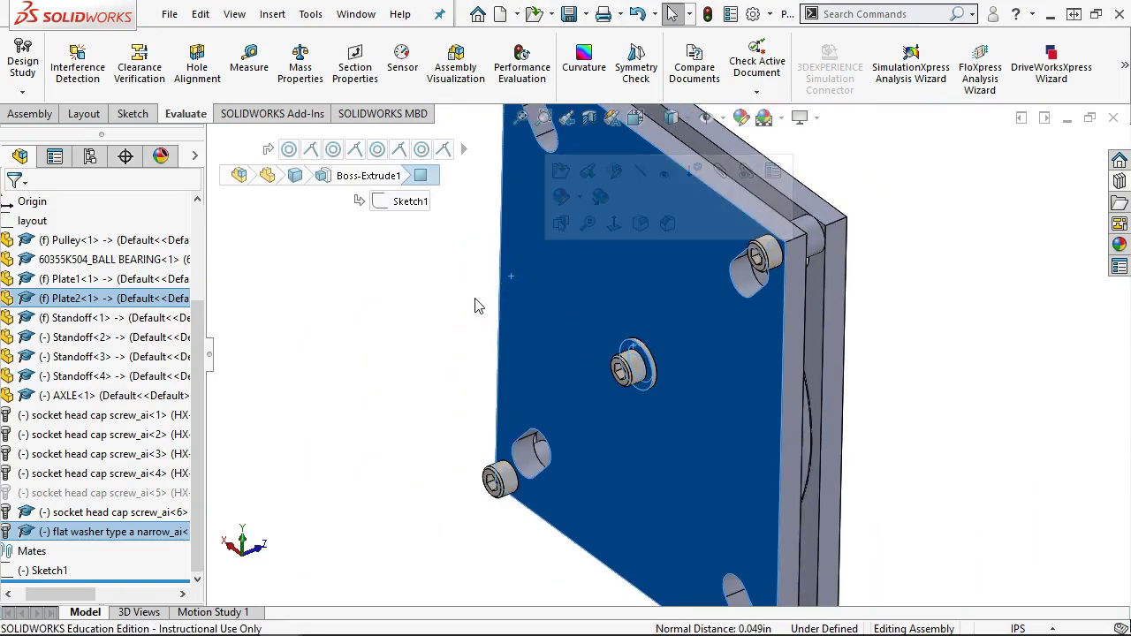
click(404, 338)
Step: Inspect the corner screws, center screw and washer on Plate2 from several angles, finishing in the isometric view
scroll(442, 323, up, 3)
middle_drag(442, 322, 503, 330)
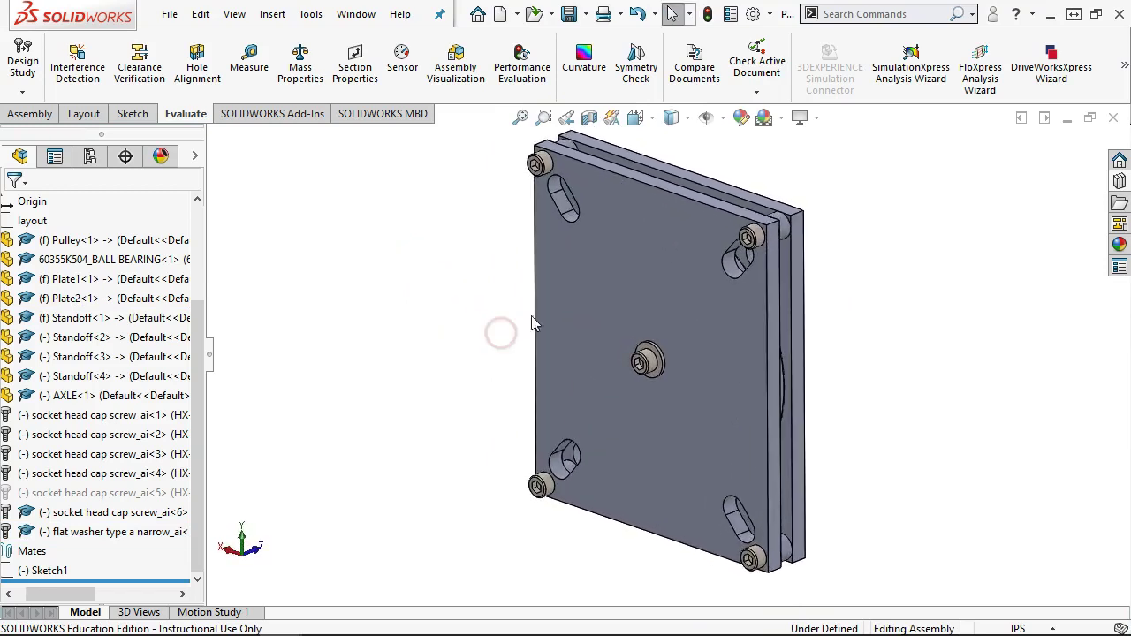
middle_drag(803, 203, 910, 223)
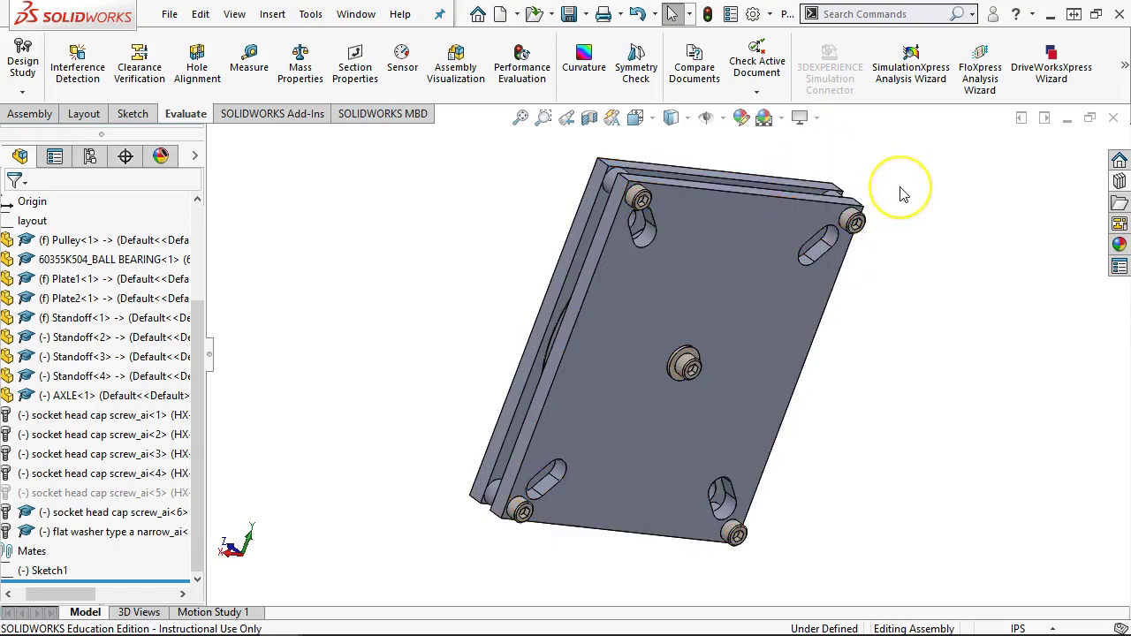
middle_drag(853, 222, 748, 176)
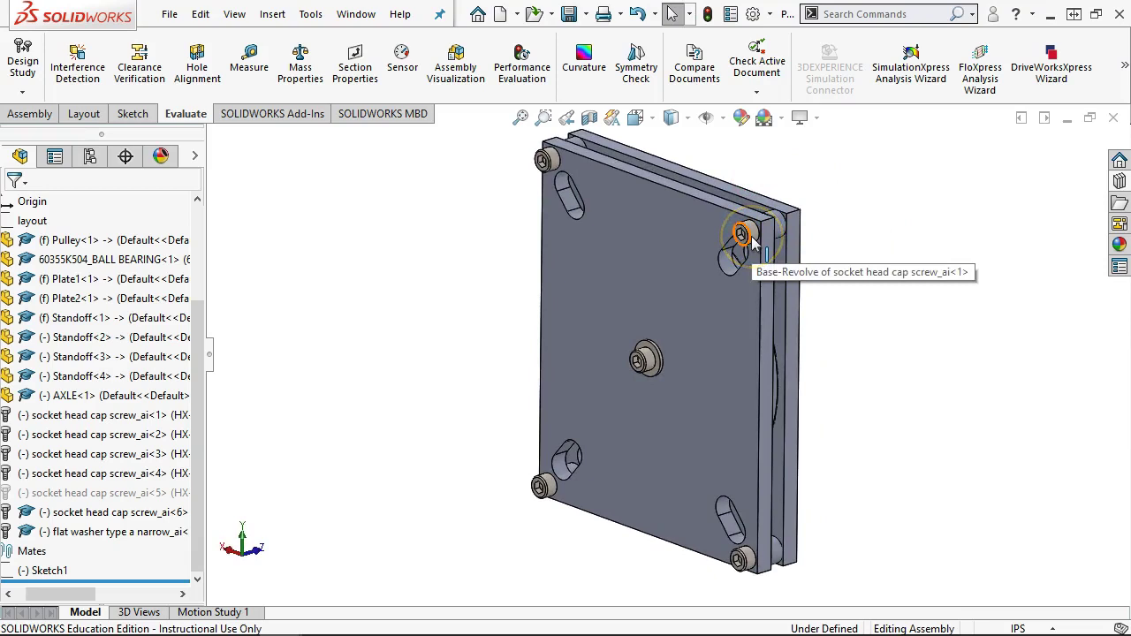
middle_drag(789, 254, 838, 176)
scroll(840, 178, down, 4)
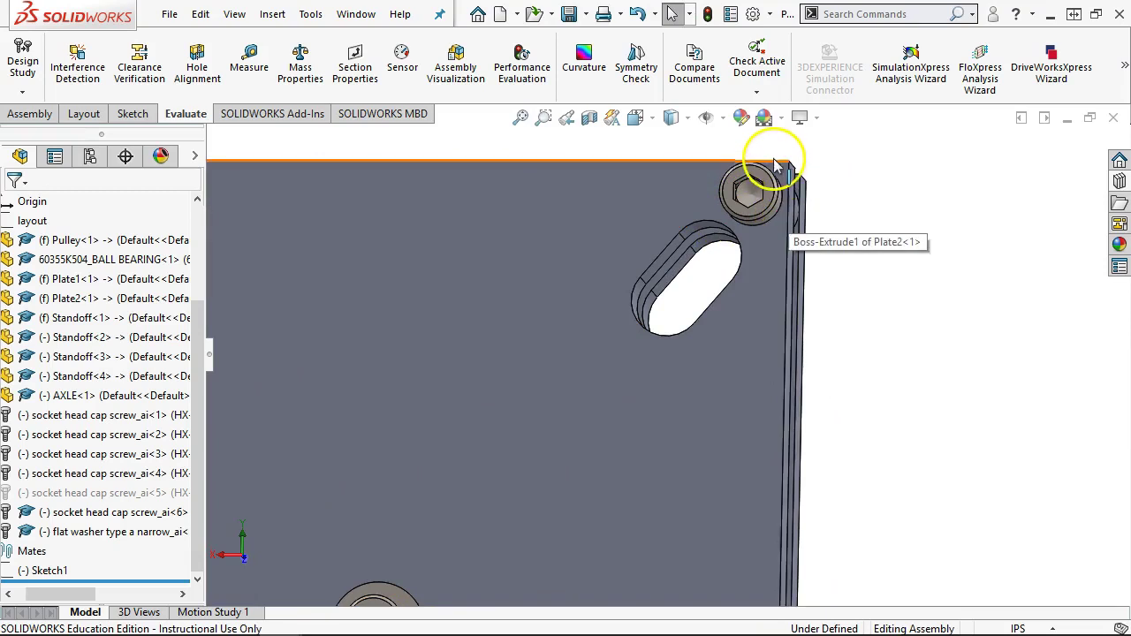
click(861, 276)
key(ctrl+7)
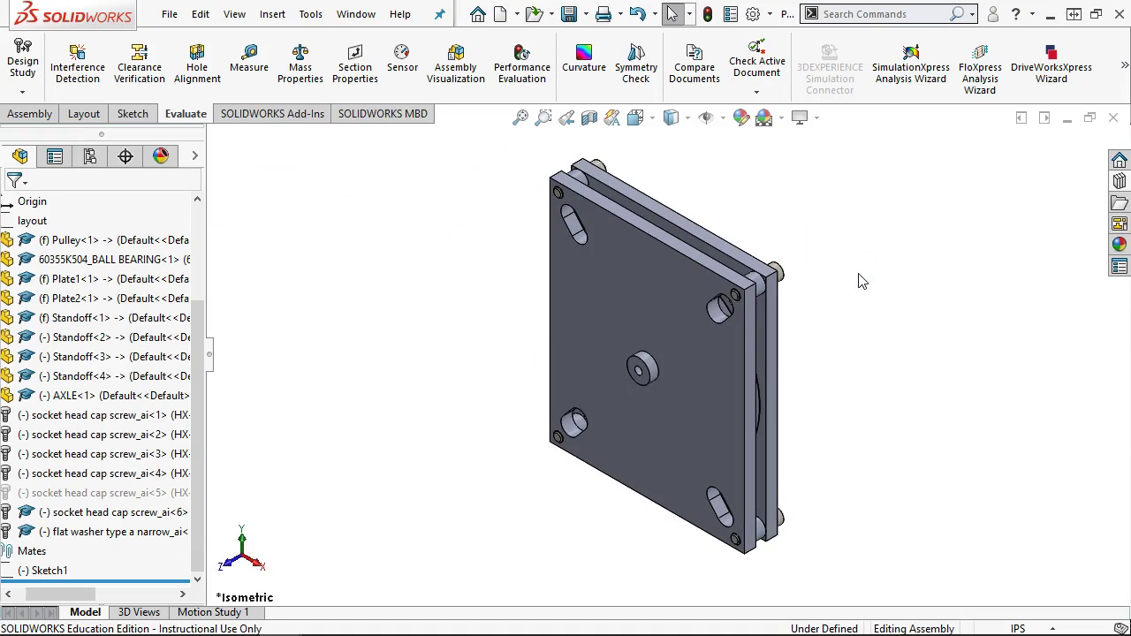
Step: Save the assembly and switch to Sheet1 of the Pulley drawing
click(566, 14)
click(356, 14)
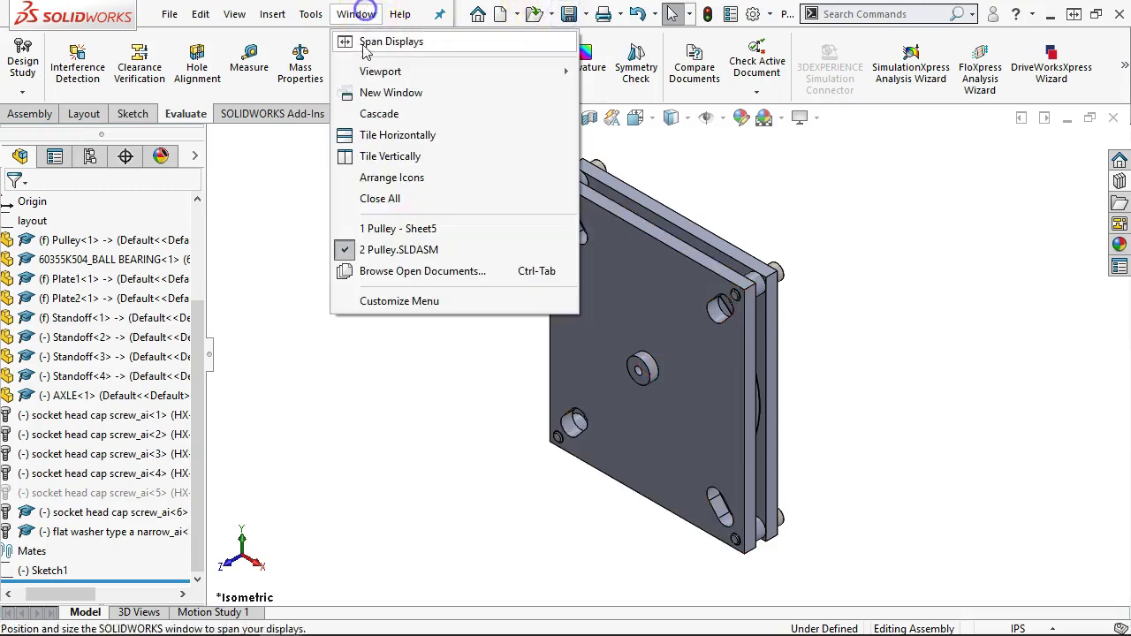
click(391, 232)
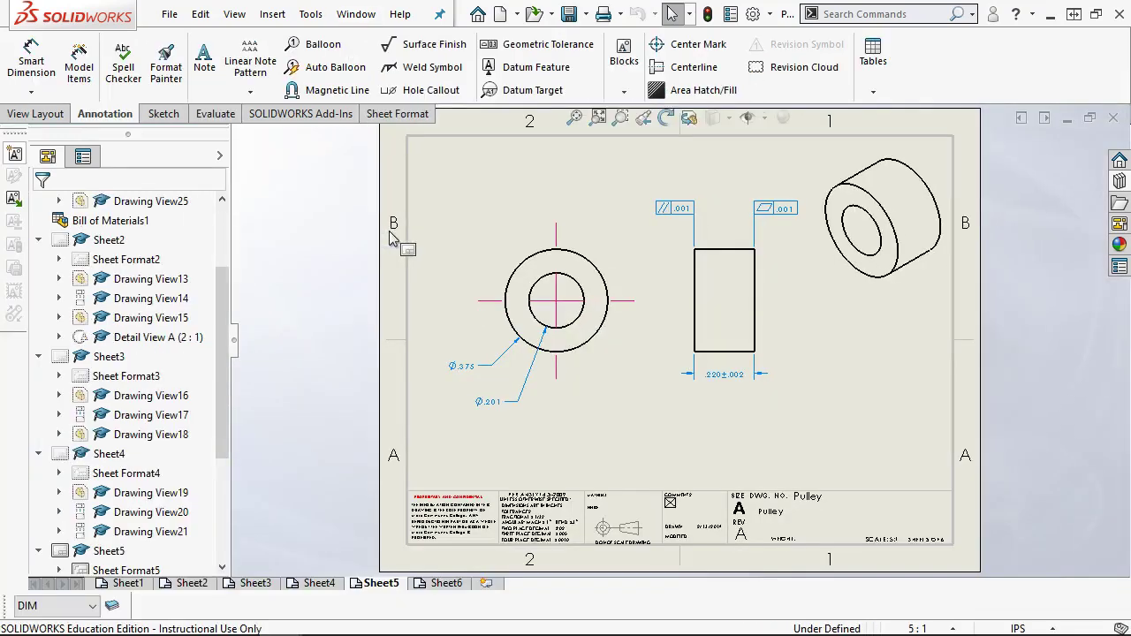
click(133, 583)
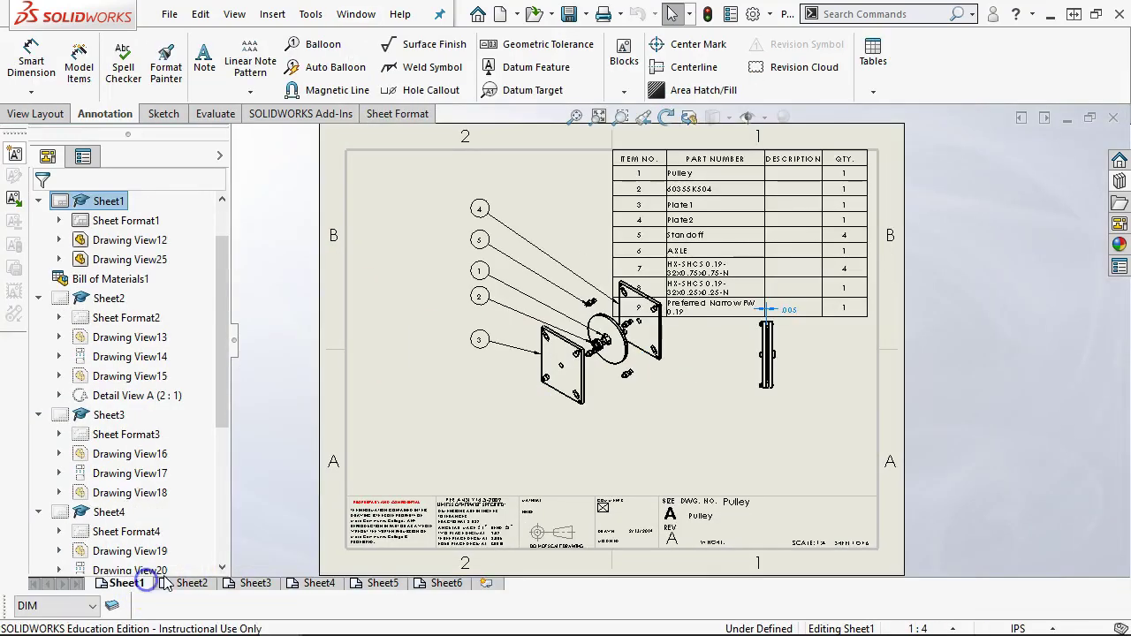
Step: Move the exploded view and the edge-on assembly view on Sheet1 clear of the bill of materials
click(521, 417)
mouse_move(521, 417)
mouse_down()
mouse_move(460, 432)
mouse_move(460, 392)
mouse_up()
mouse_move(765, 399)
mouse_down()
mouse_move(711, 451)
mouse_move(711, 473)
mouse_up()
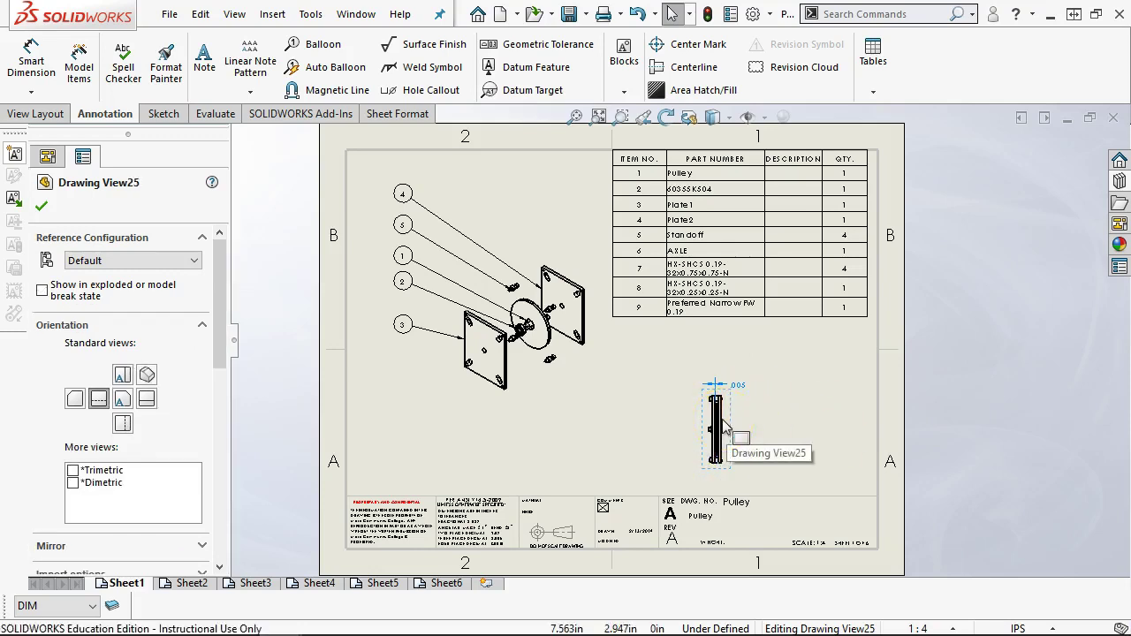
Step: Examine the screw and washer rows in the bill of materials, checking their part numbers and quantities
scroll(731, 242, down, 3)
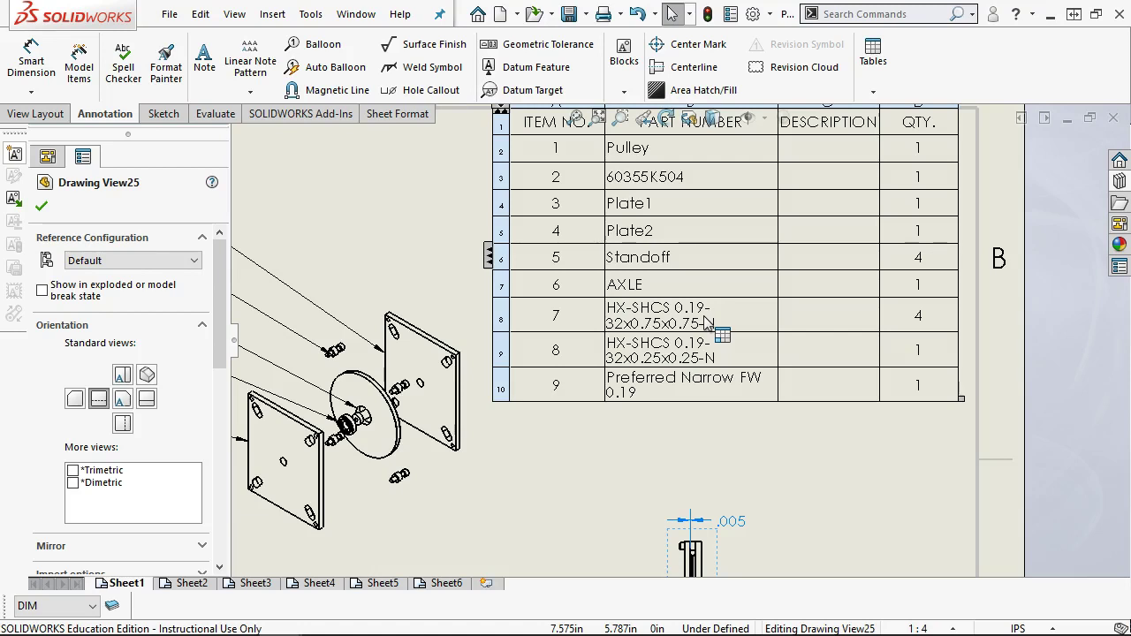
scroll(707, 323, down, 1)
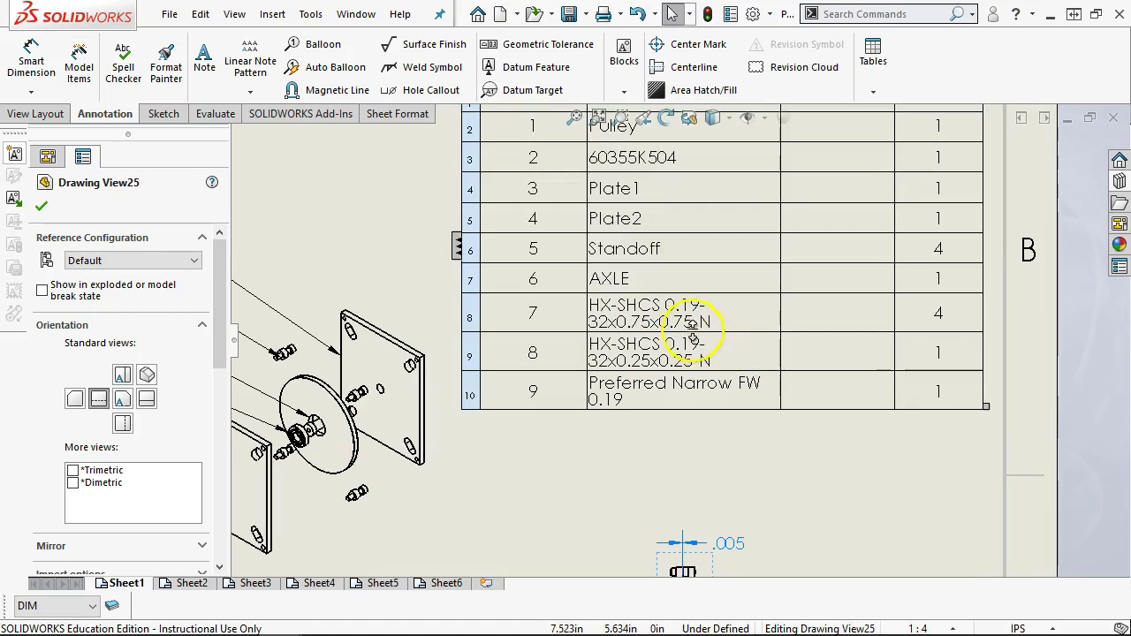
scroll(649, 300, down, 2)
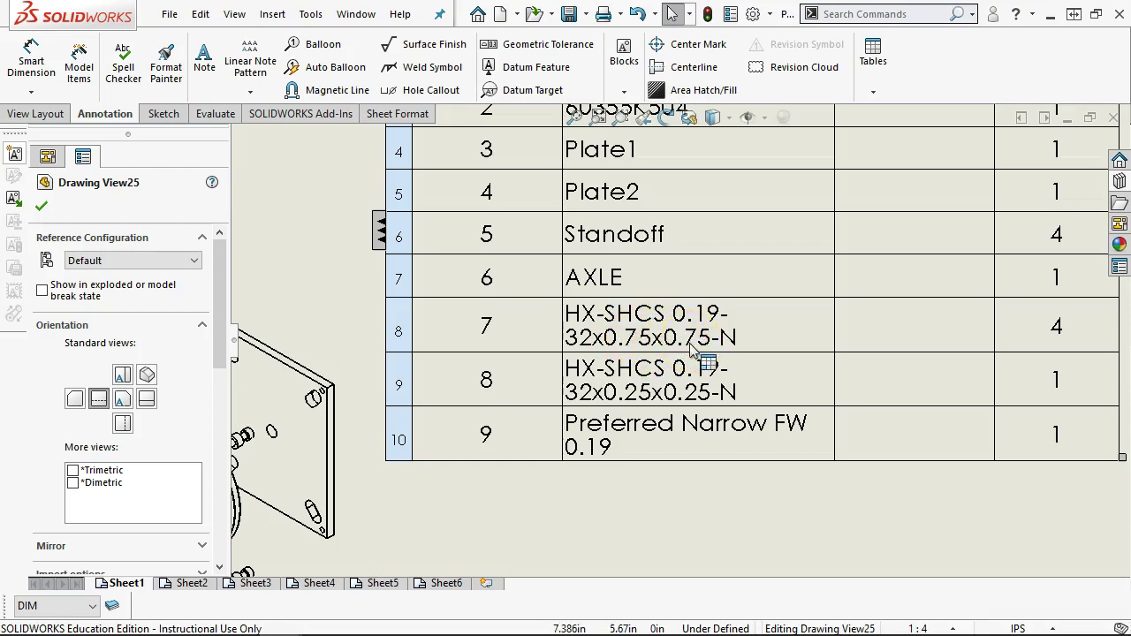
scroll(694, 365, up, 3)
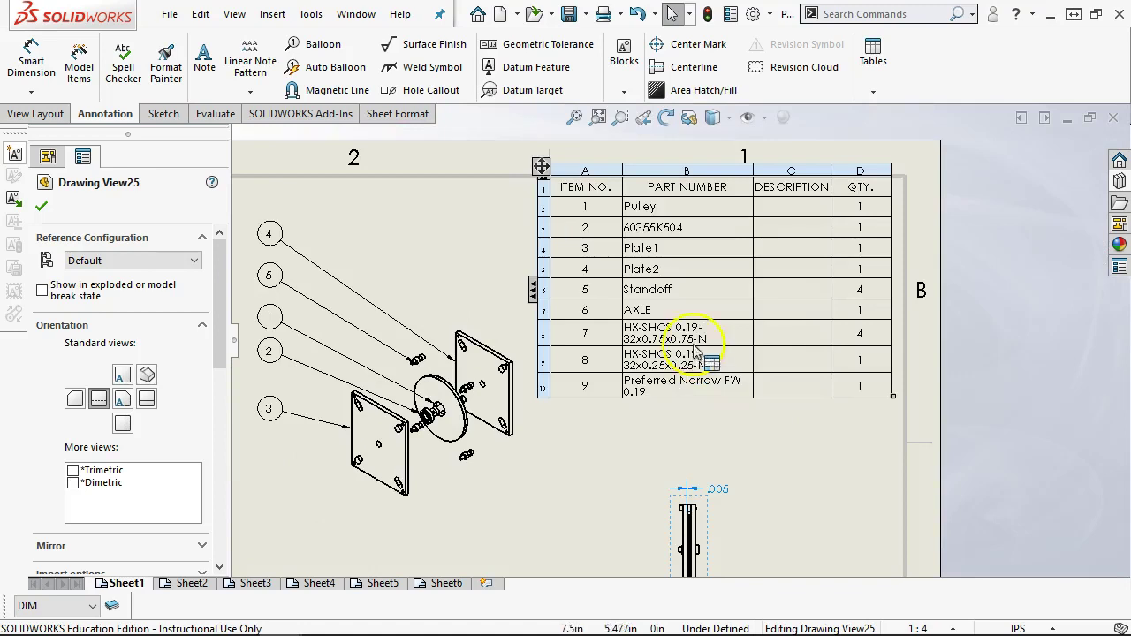
click(492, 227)
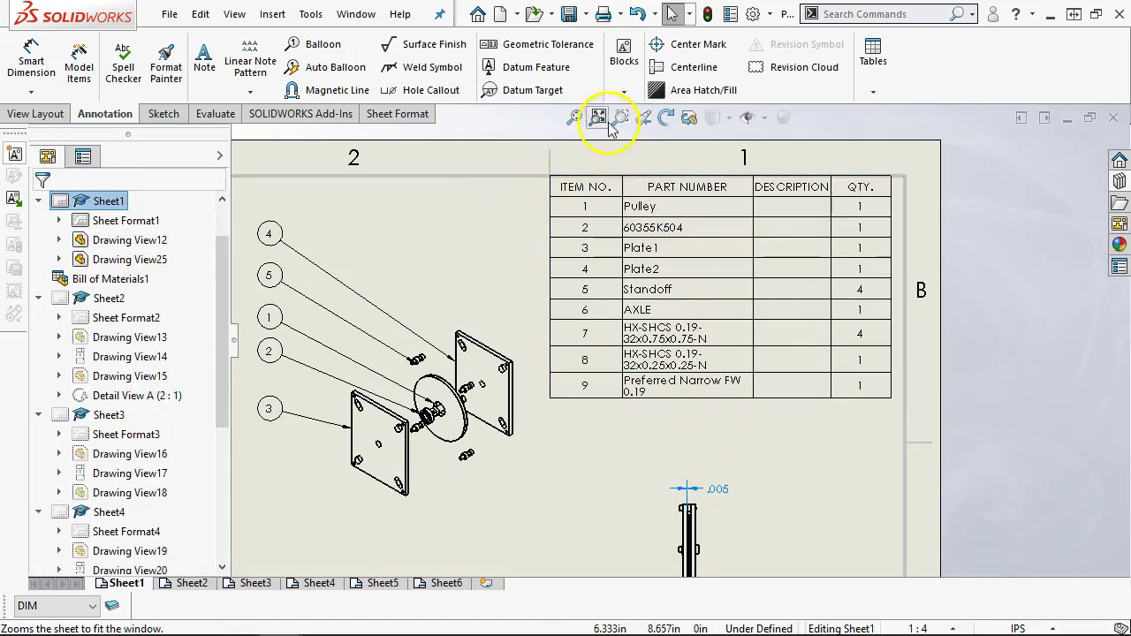
click(436, 232)
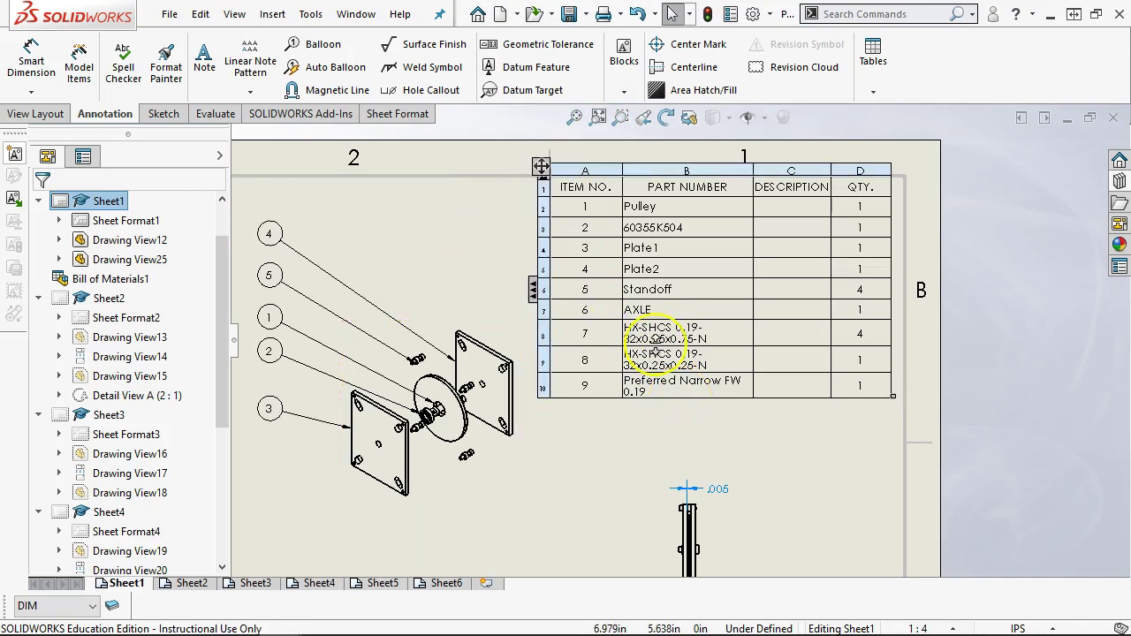
click(711, 335)
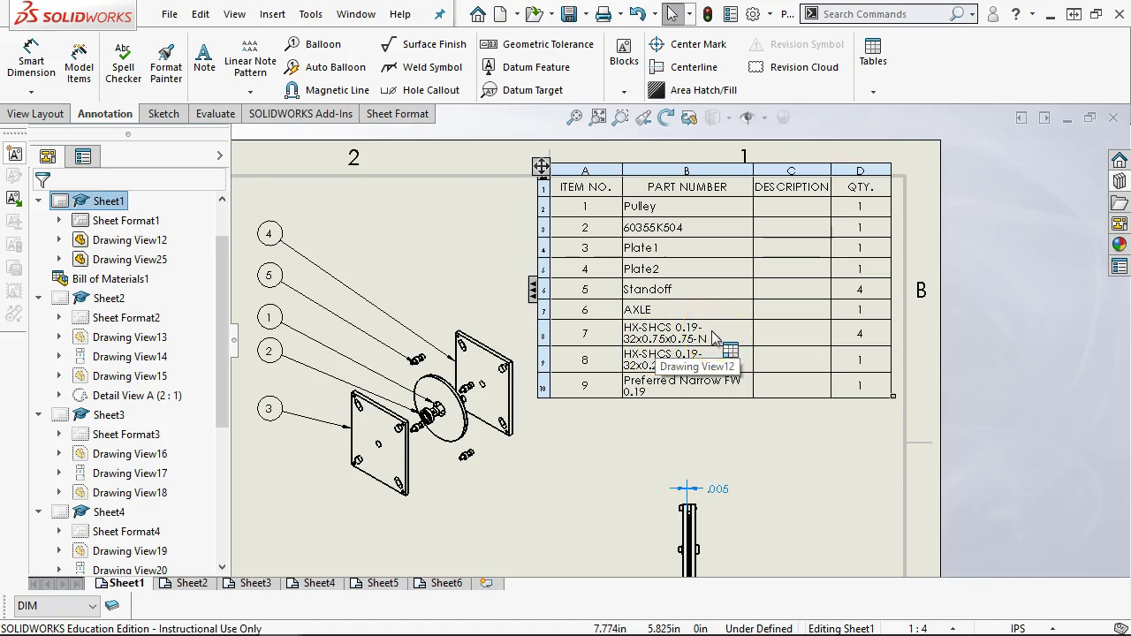
Step: Compare the part numbers of the two socket head screws and the narrow washer in the bill of materials, finishing with the whole sheet in view
click(716, 427)
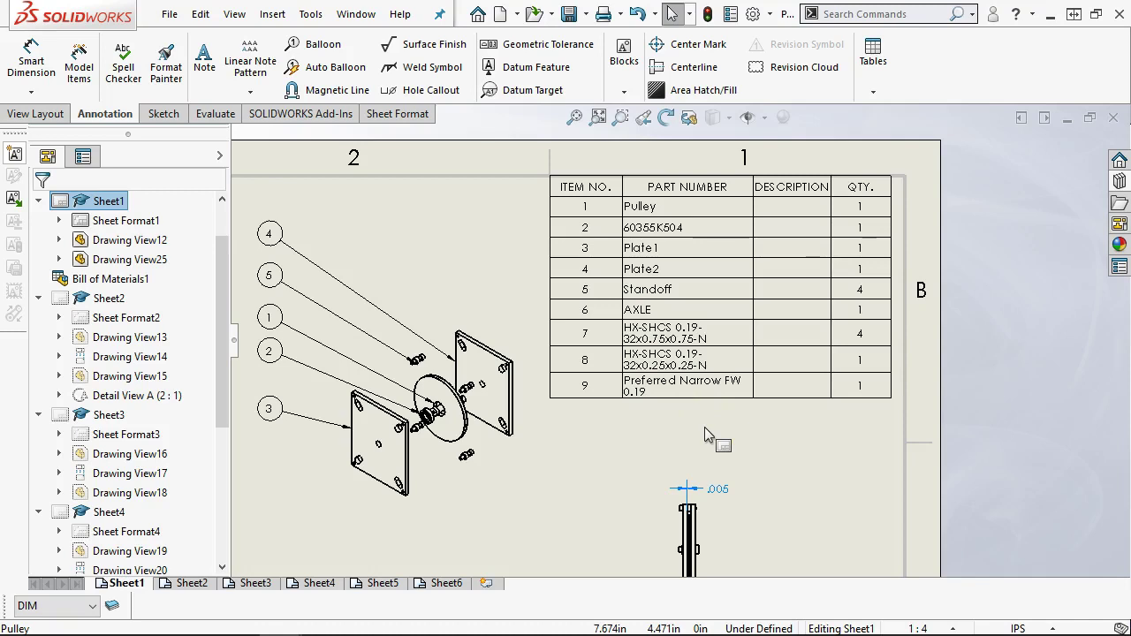
click(698, 389)
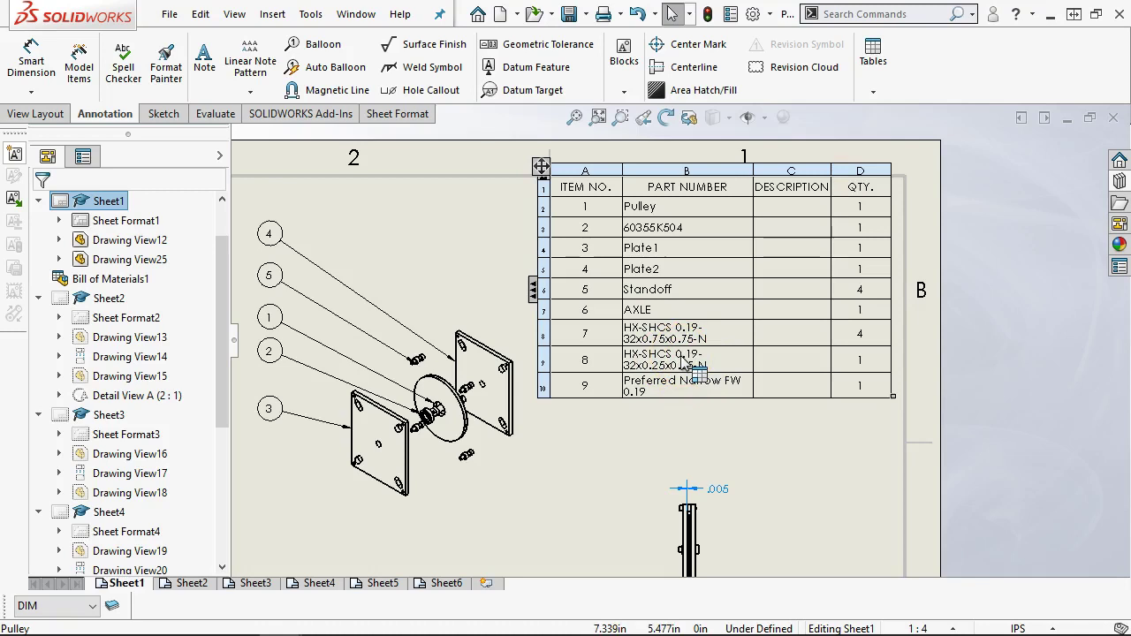
click(676, 382)
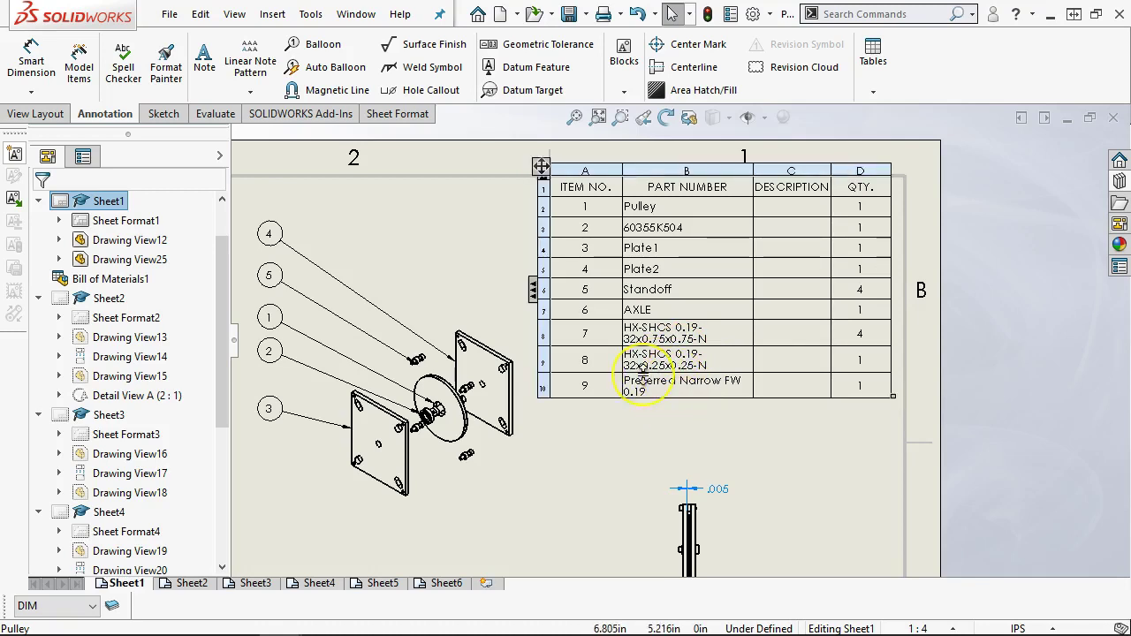
scroll(585, 442, up, 2)
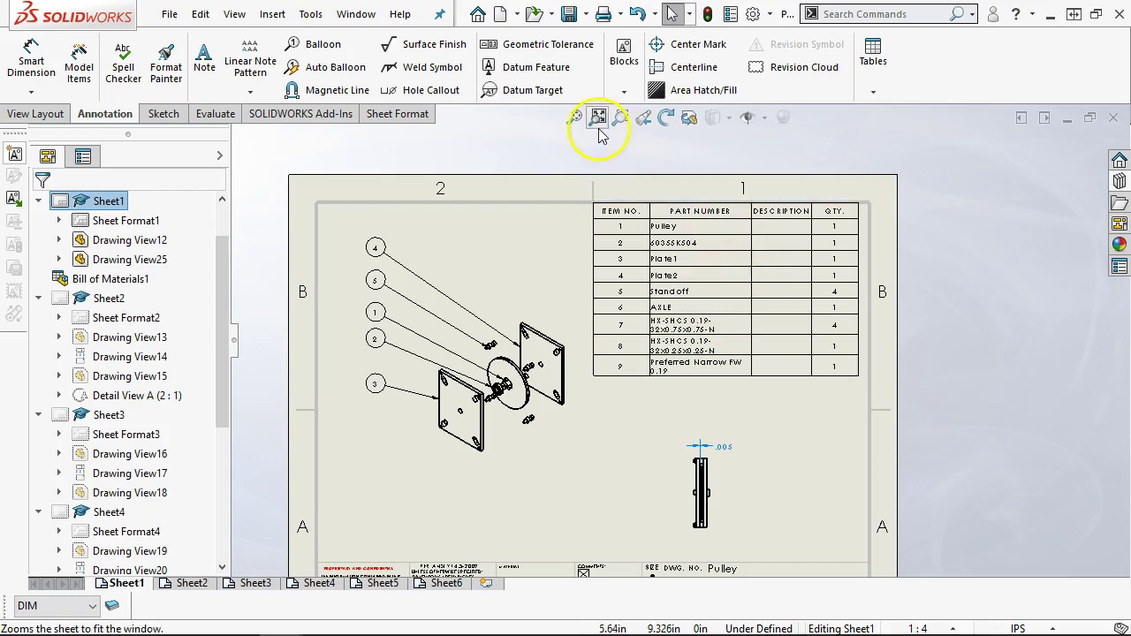
click(574, 117)
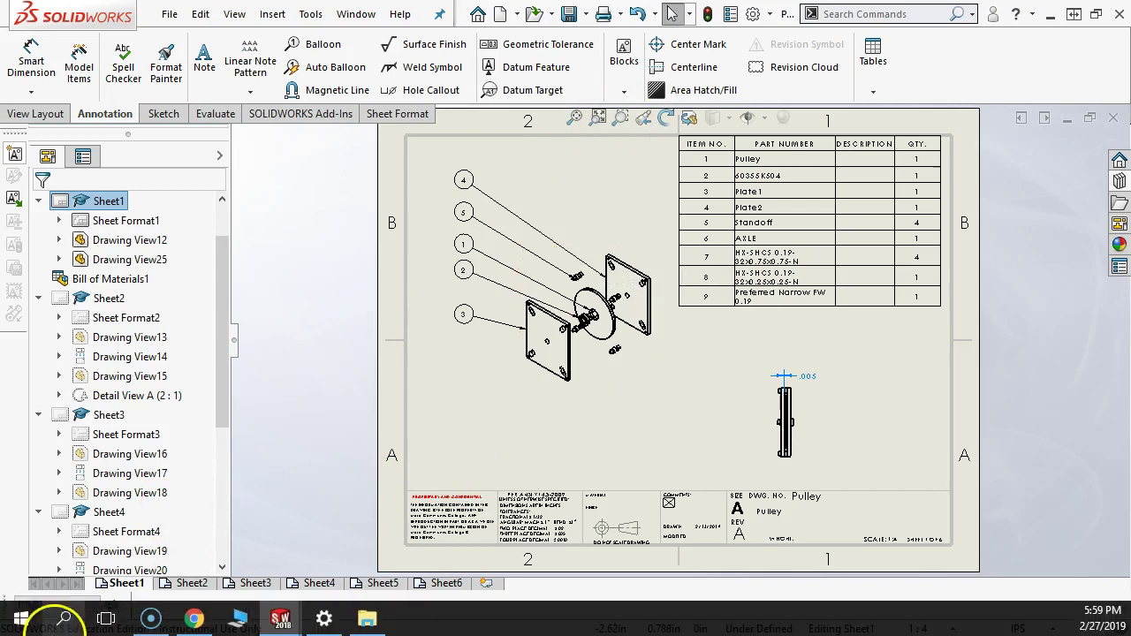
Step: Launch Toolbox Settings 2018 from the SOLIDWORKS Tools 2018 program group in Windows
click(20, 618)
scroll(95, 477, down, 3)
scroll(94, 477, down, 12)
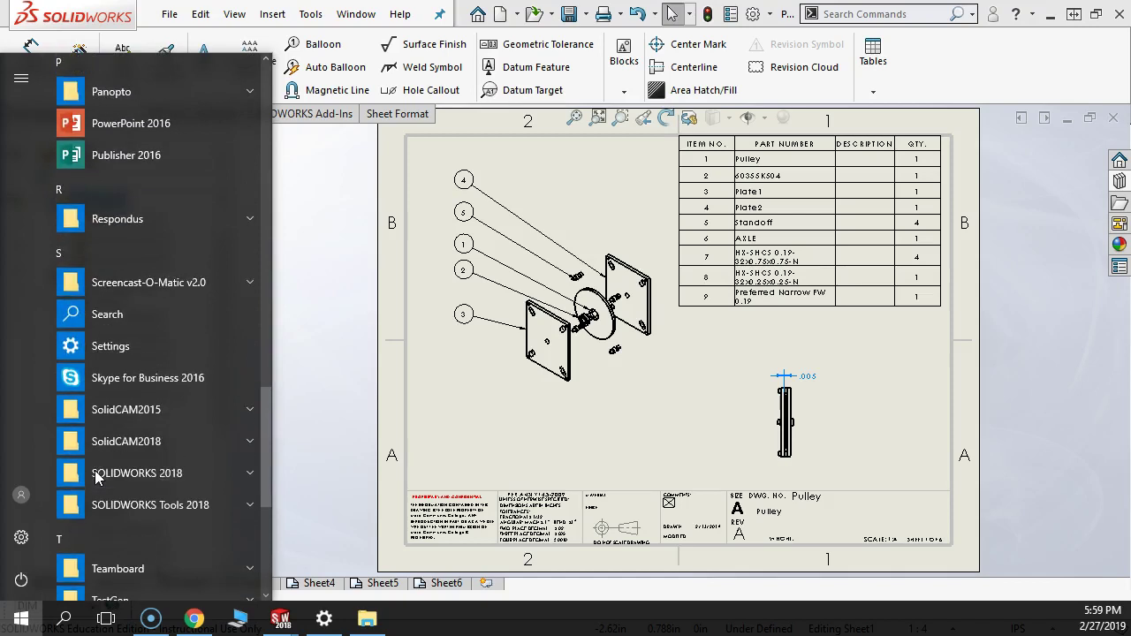
scroll(94, 473, down, 2)
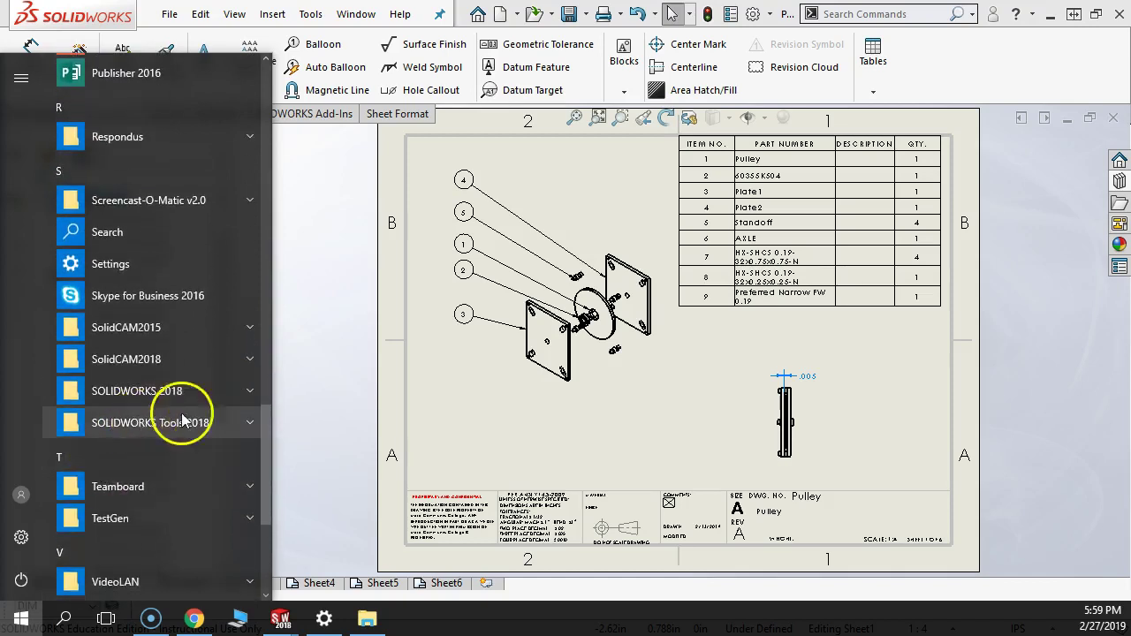
click(243, 422)
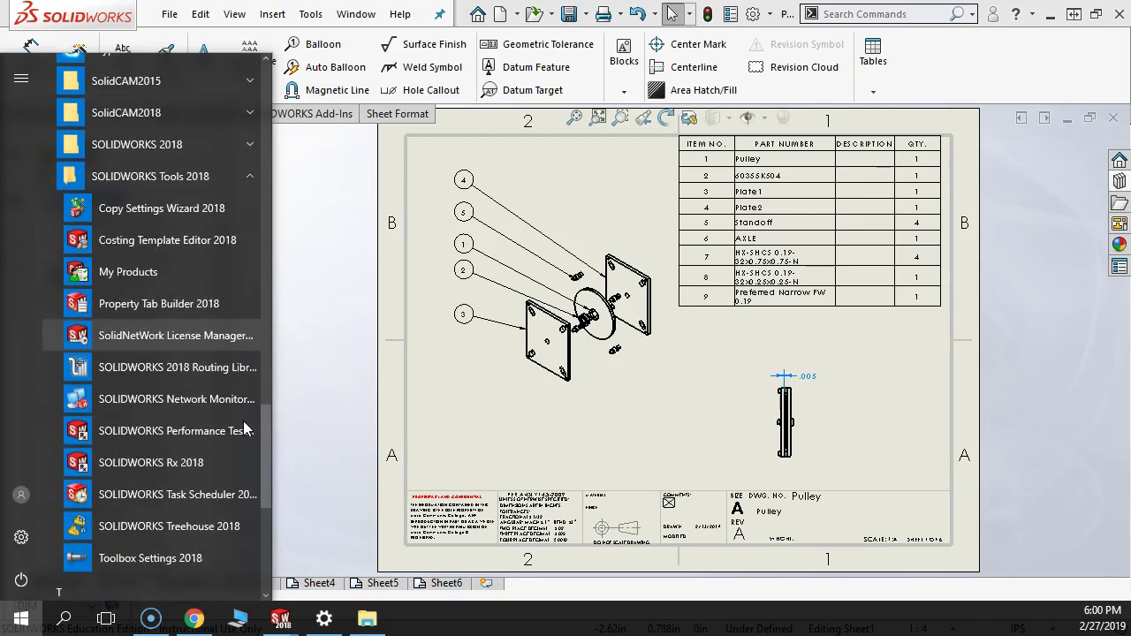
scroll(243, 425, down, 1)
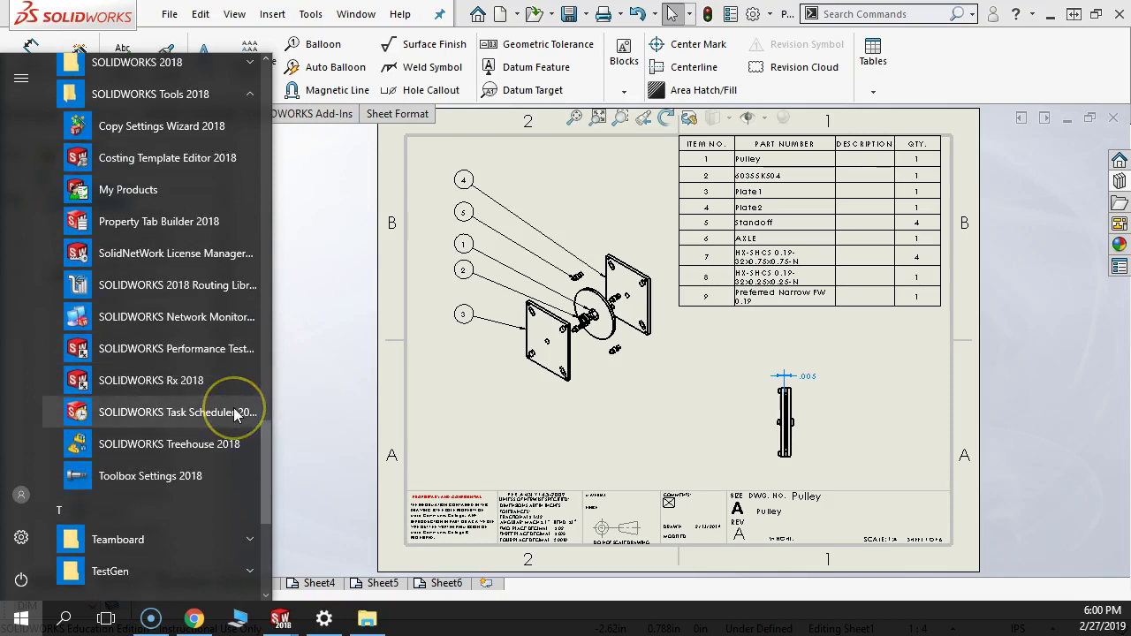
scroll(234, 412, up, 1)
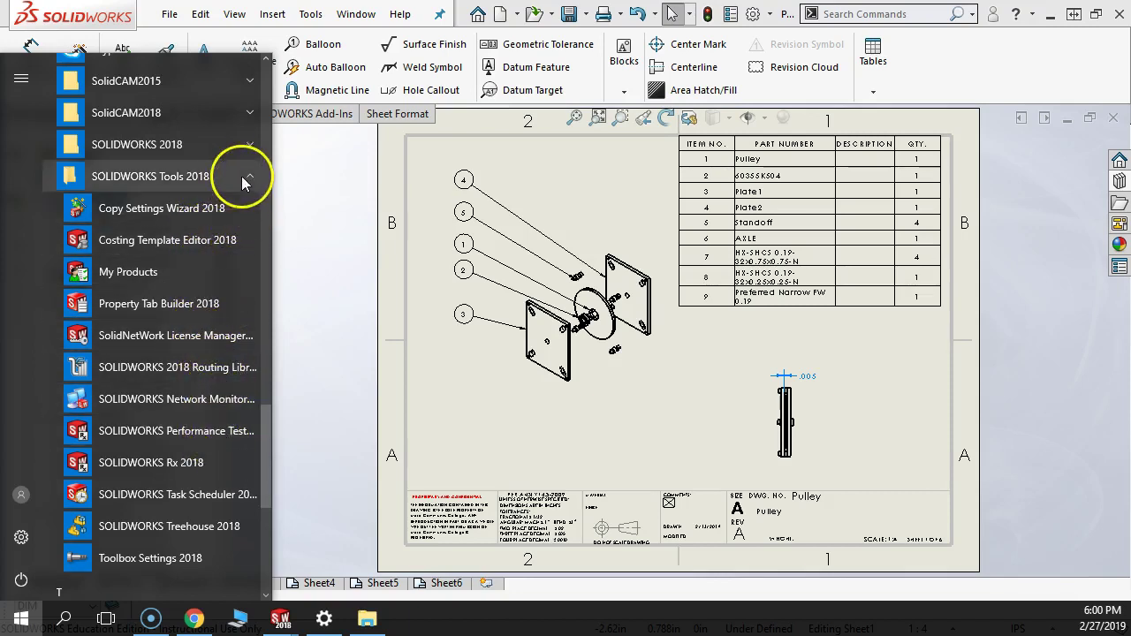
click(246, 144)
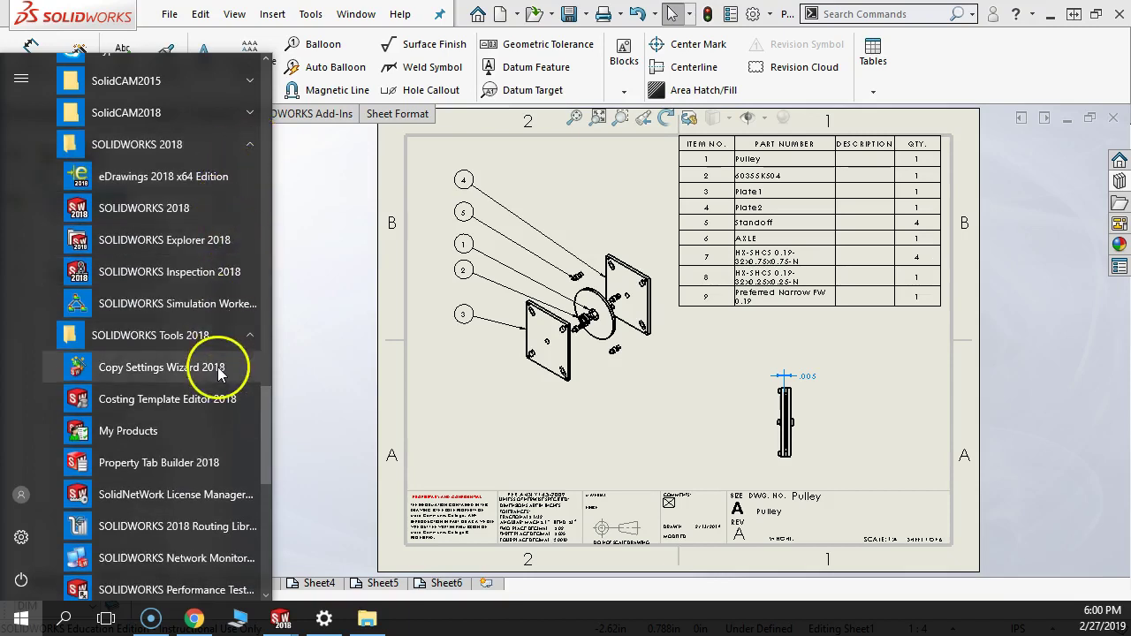
scroll(218, 371, down, 1)
scroll(218, 375, down, 1)
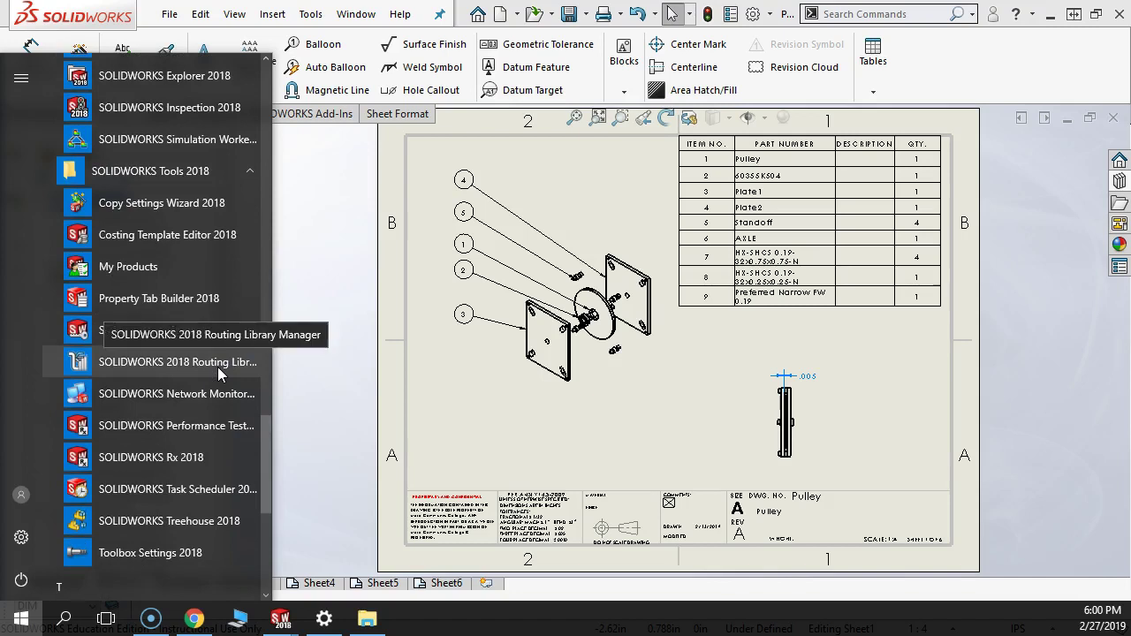
scroll(141, 531, down, 2)
click(149, 388)
scroll(150, 394, down, 1)
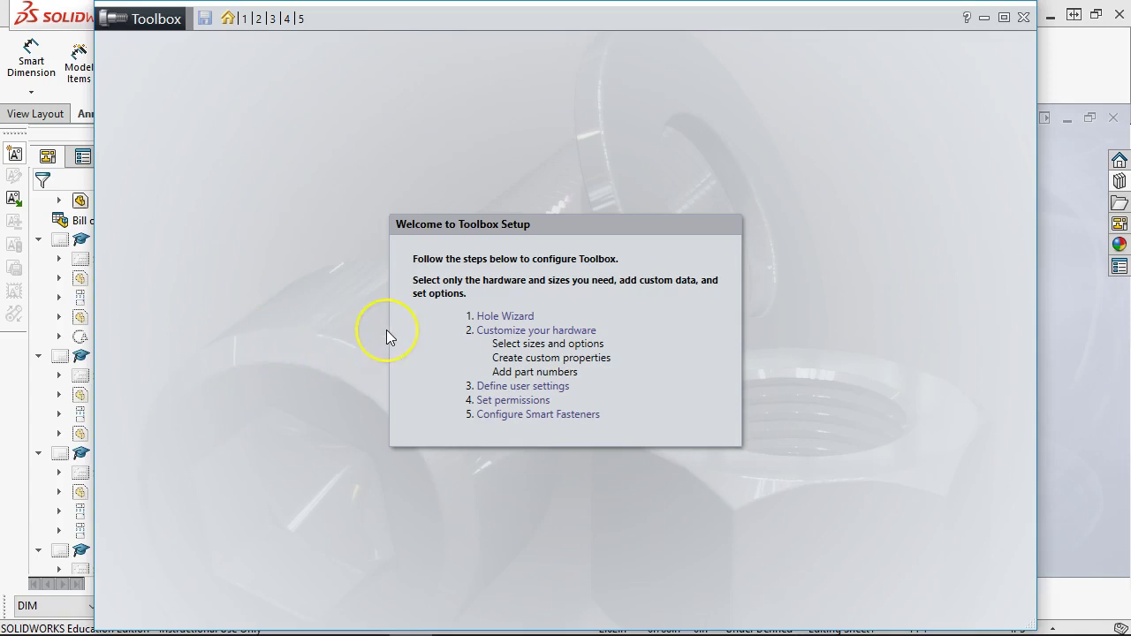
Step: Open the Hole Wizard standards in Toolbox Setup and display the ANSI Inch Tapped hole entry without the instruction overlay
click(522, 319)
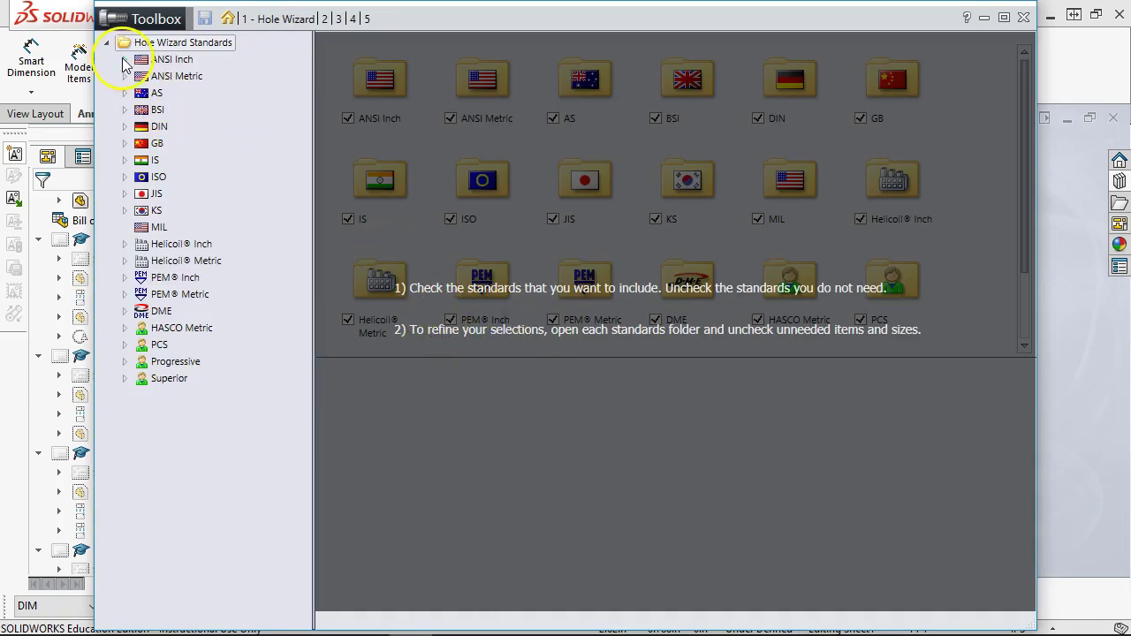
click(126, 60)
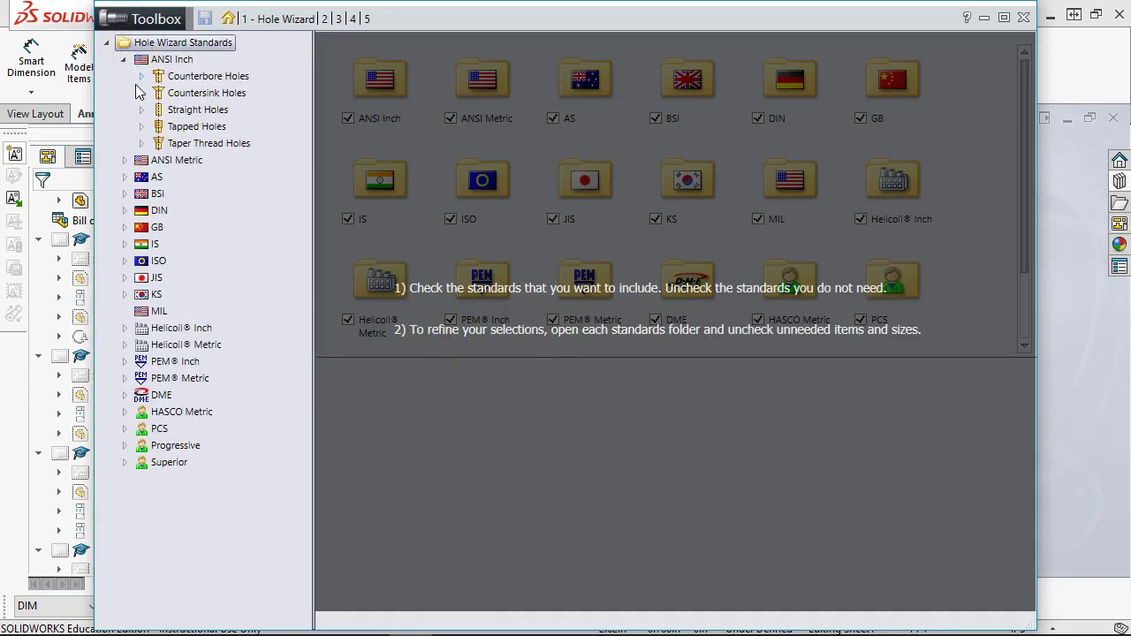
click(142, 126)
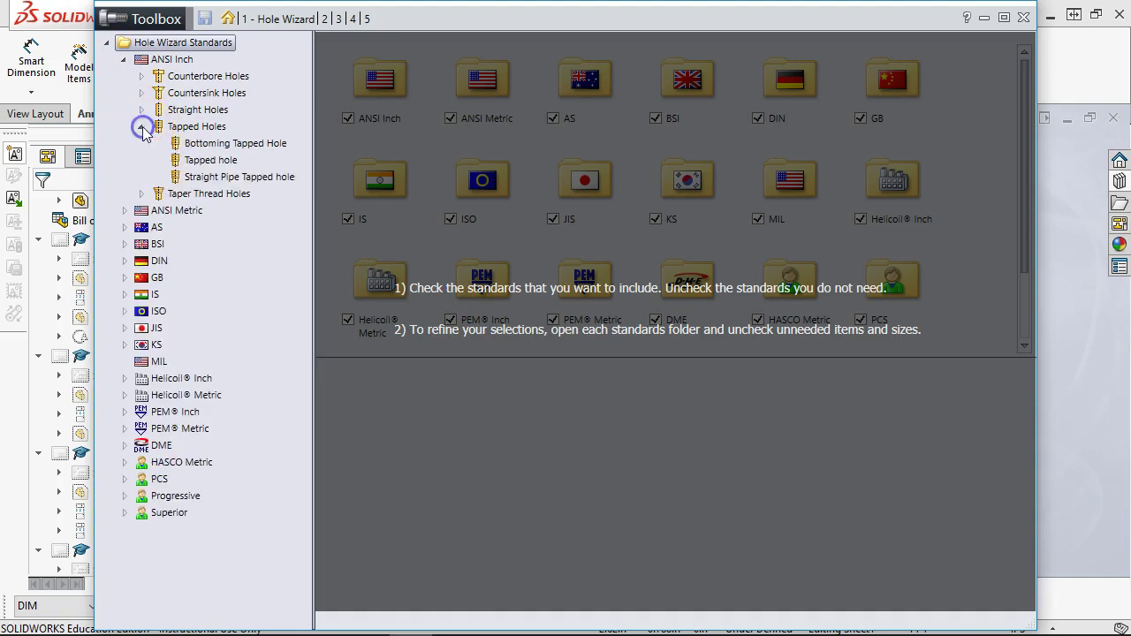
click(219, 177)
click(211, 160)
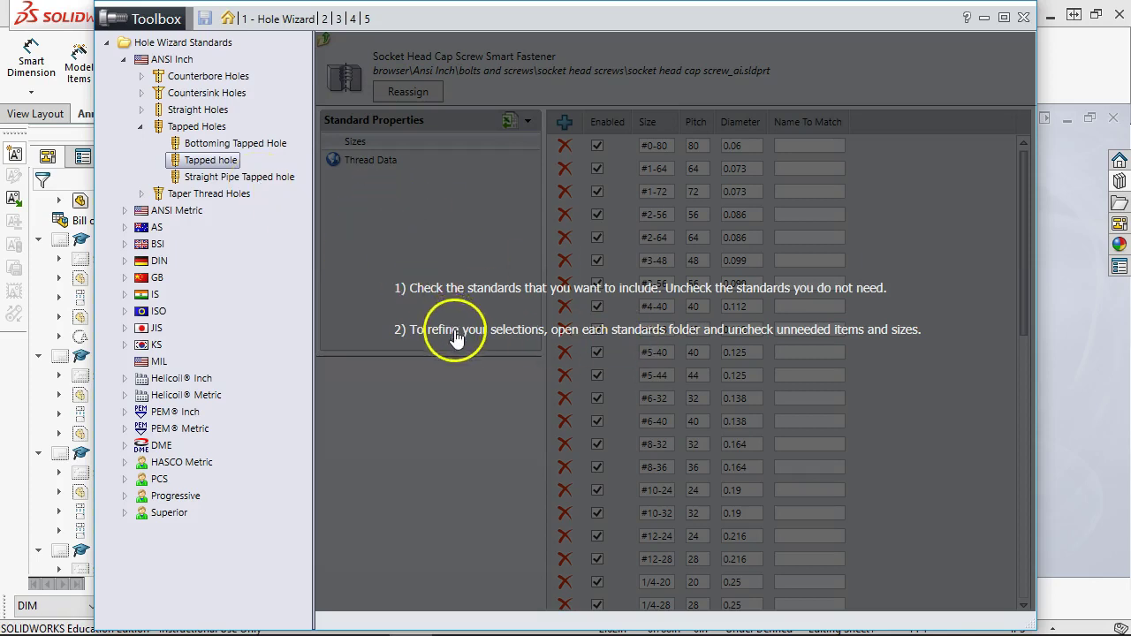
click(432, 264)
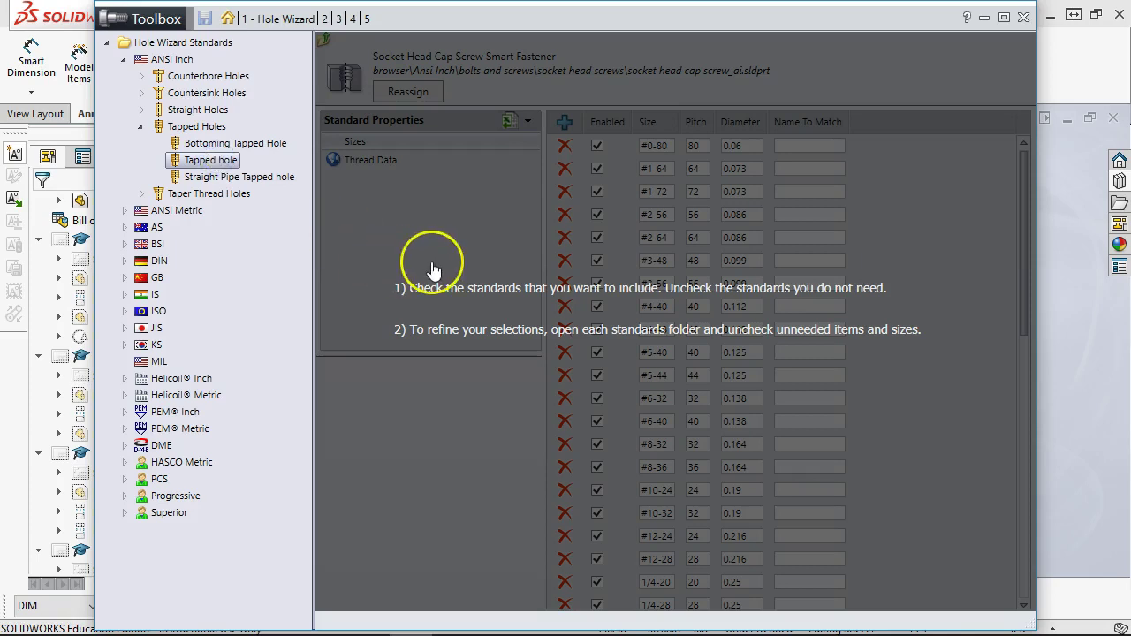
click(492, 245)
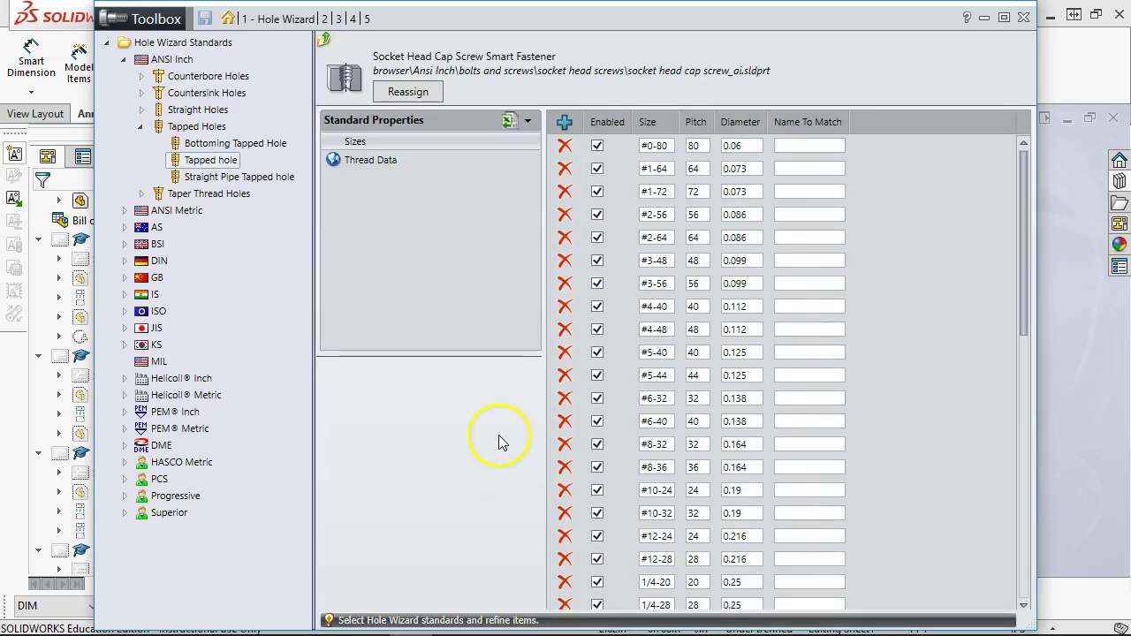
Step: Compare the Thread Data and Sizes tables of the ANSI Inch Tapped hole from the smallest to the largest entries
click(369, 163)
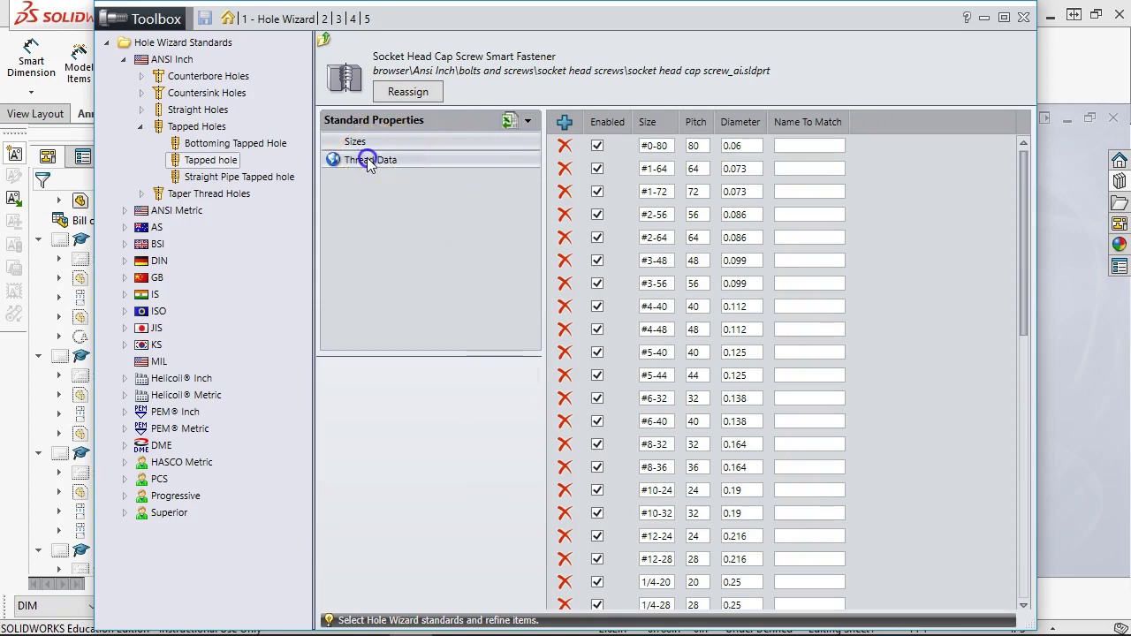
scroll(1016, 348, down, 2)
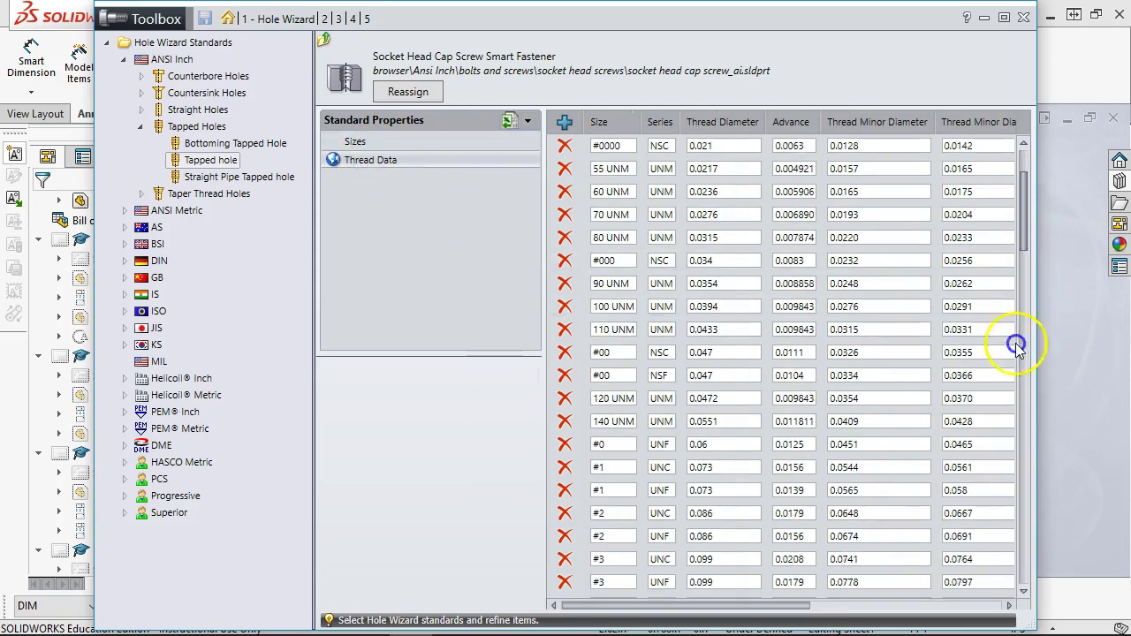
click(1023, 555)
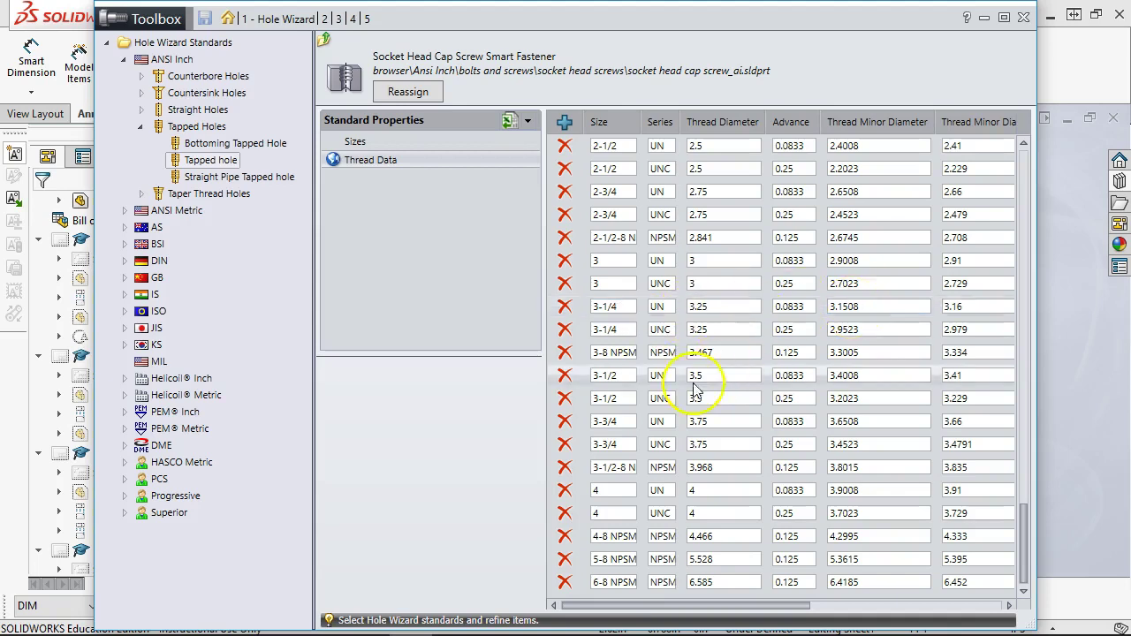
click(354, 142)
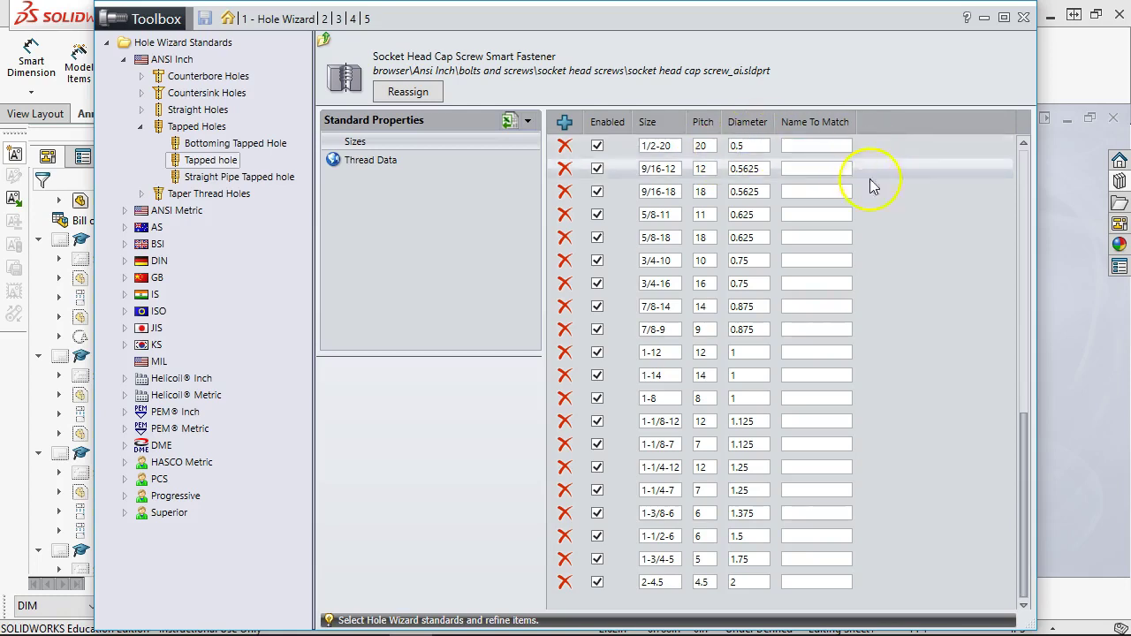
drag(1024, 465, 992, 171)
click(337, 159)
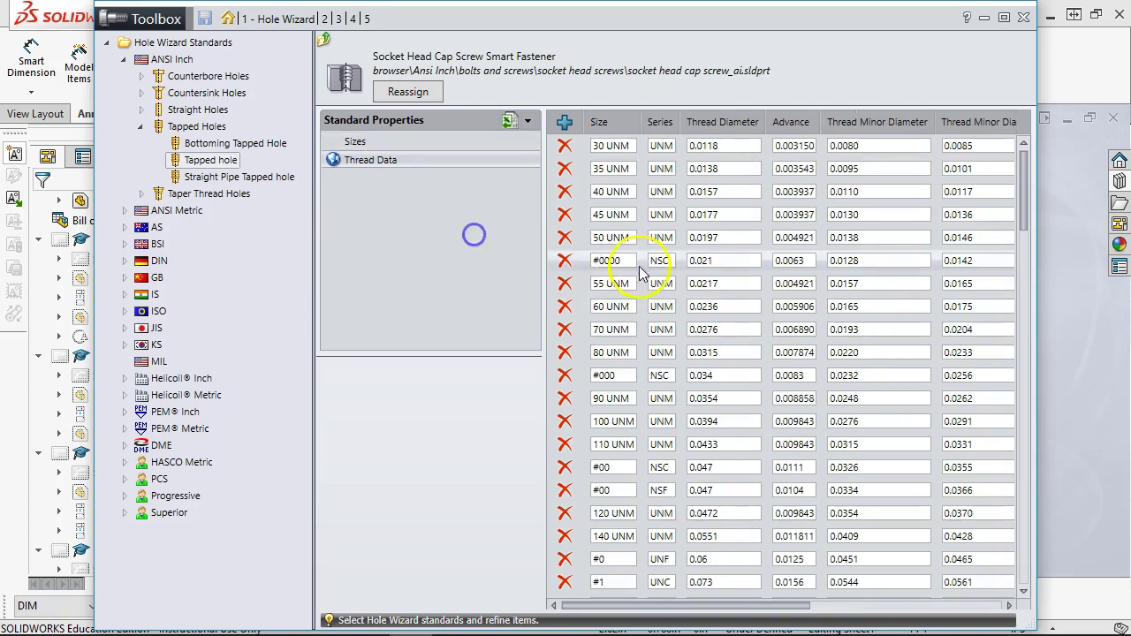
click(373, 143)
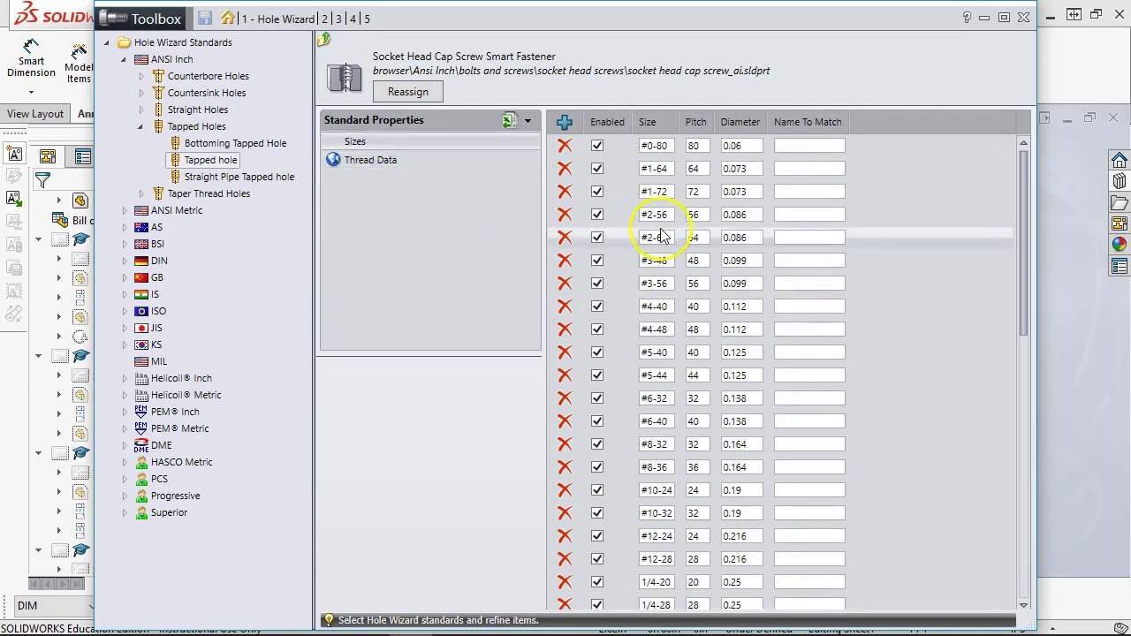
click(368, 159)
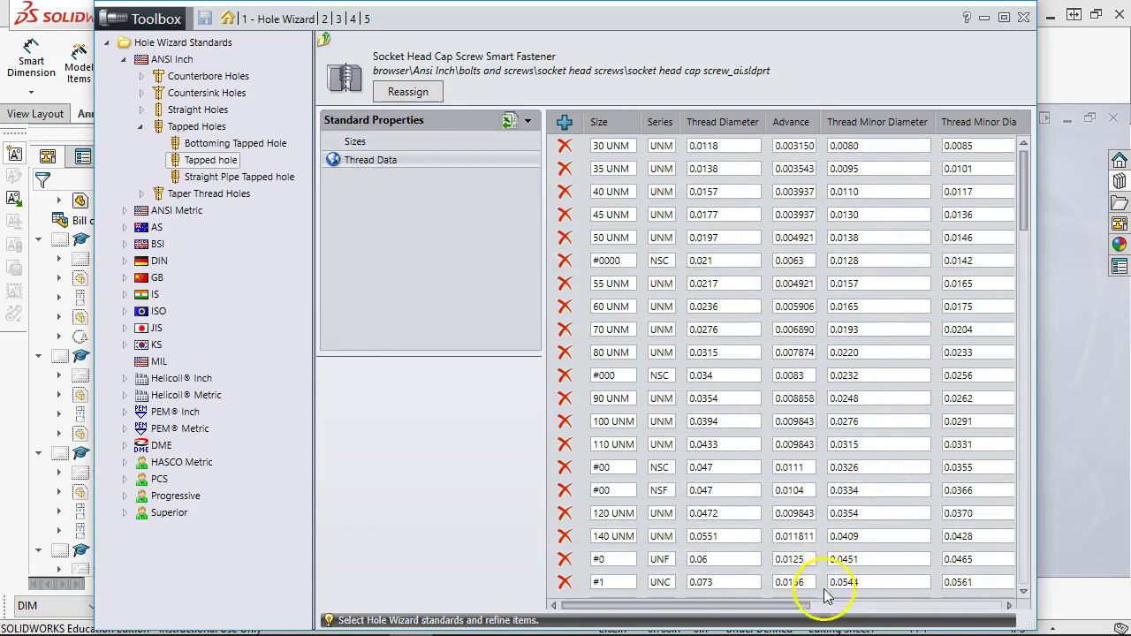
Step: Examine the tap drill, thread description and threads-per-unit columns of the Thread Data table, and close Toolbox Setup
mouse_move(794, 606)
mouse_down()
mouse_move(1040, 603)
mouse_move(777, 597)
mouse_up()
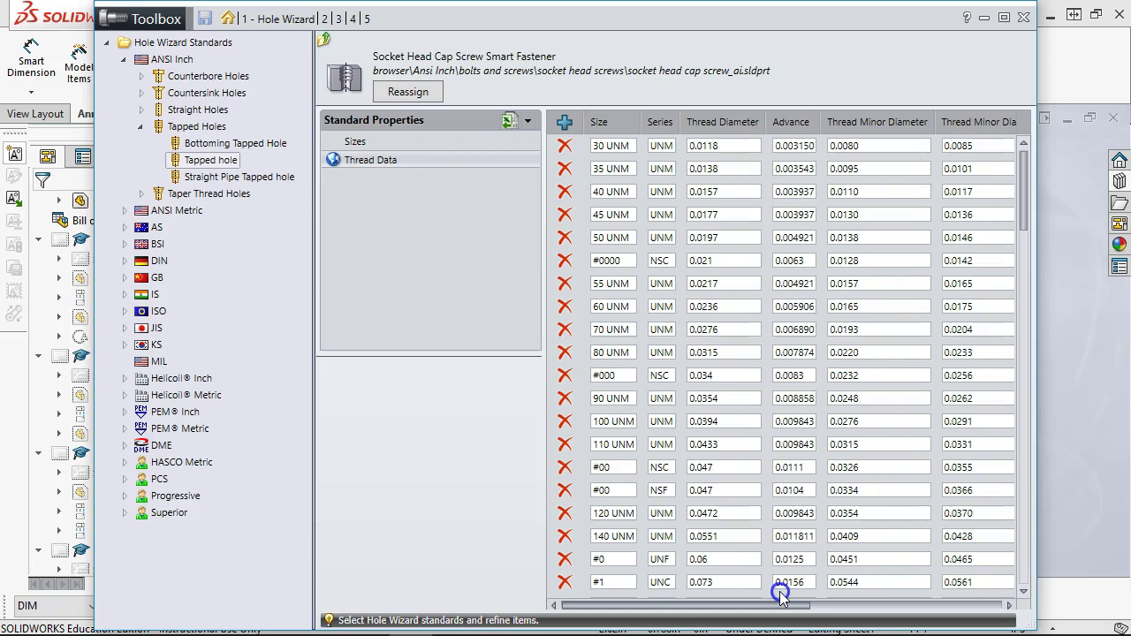
drag(791, 598, 1007, 598)
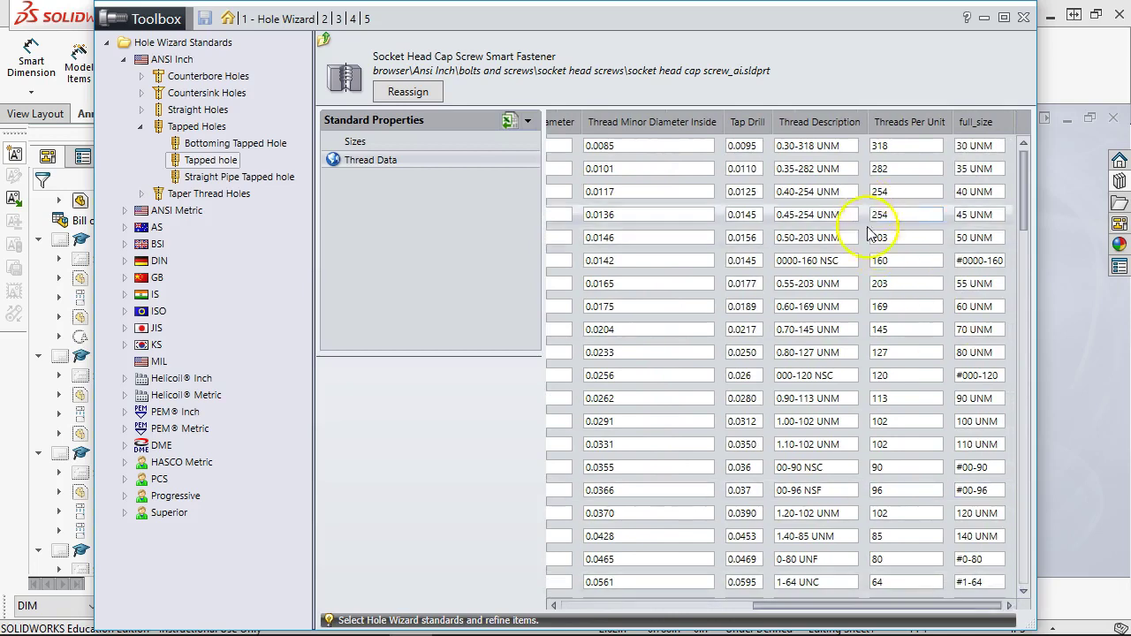
scroll(882, 281, down, 3)
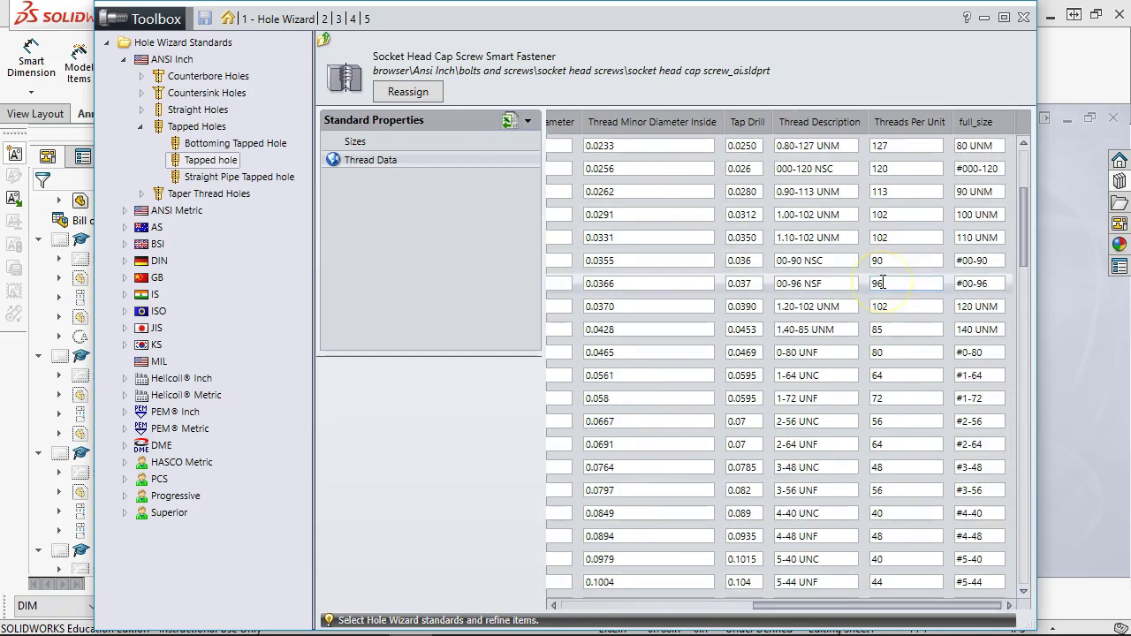
scroll(882, 283, down, 4)
scroll(882, 283, up, 5)
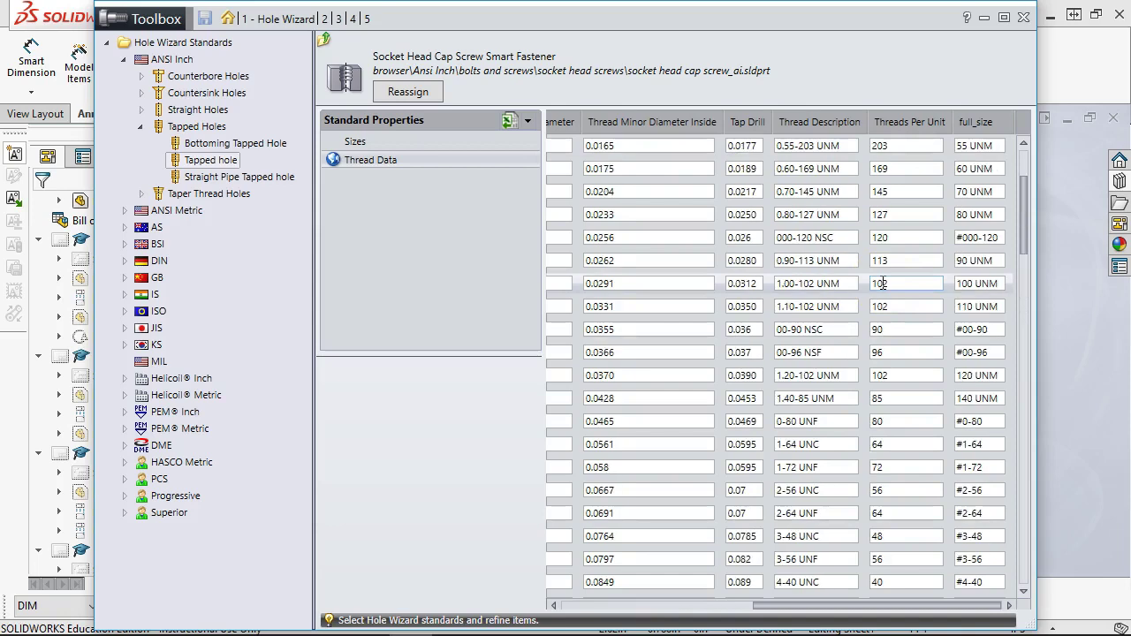
scroll(882, 283, up, 2)
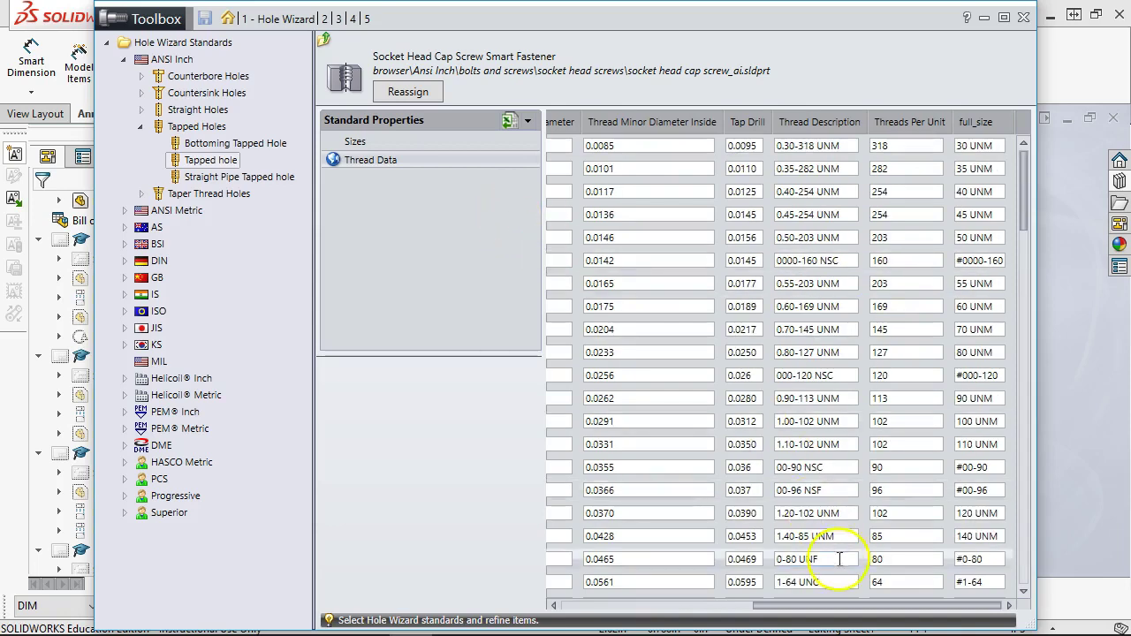
drag(833, 606, 820, 609)
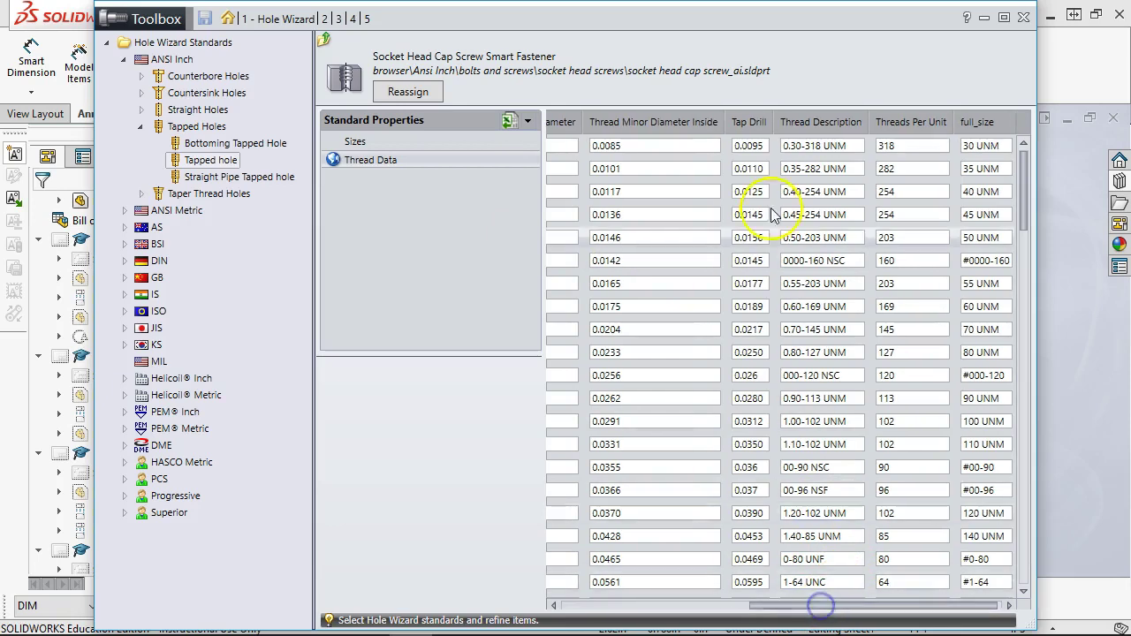
drag(833, 606, 574, 606)
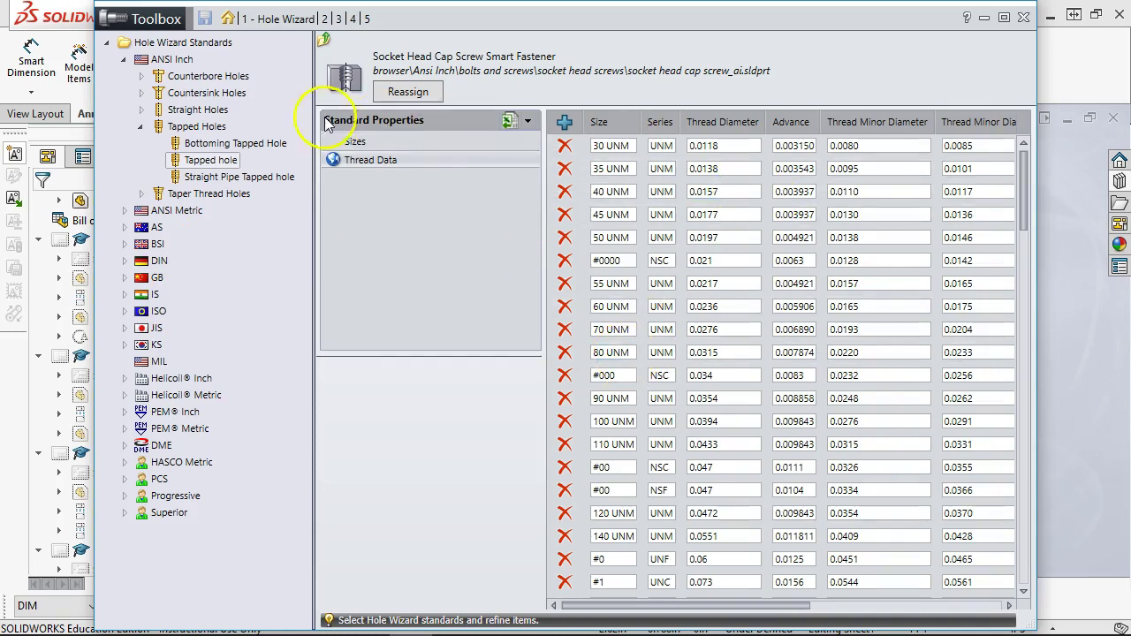
click(1023, 20)
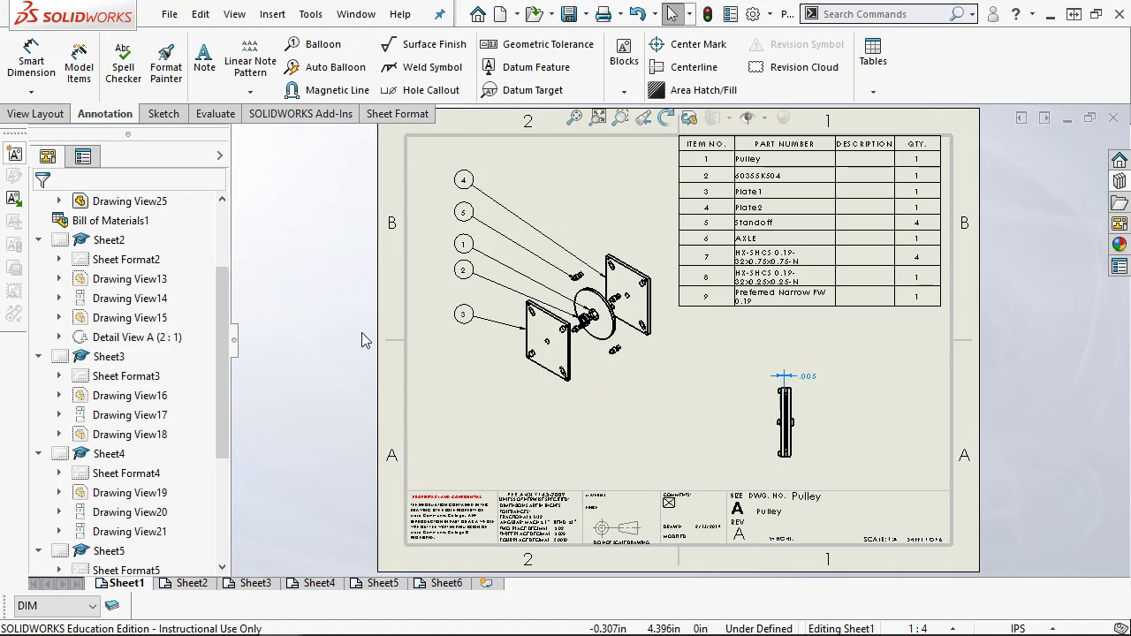
click(429, 90)
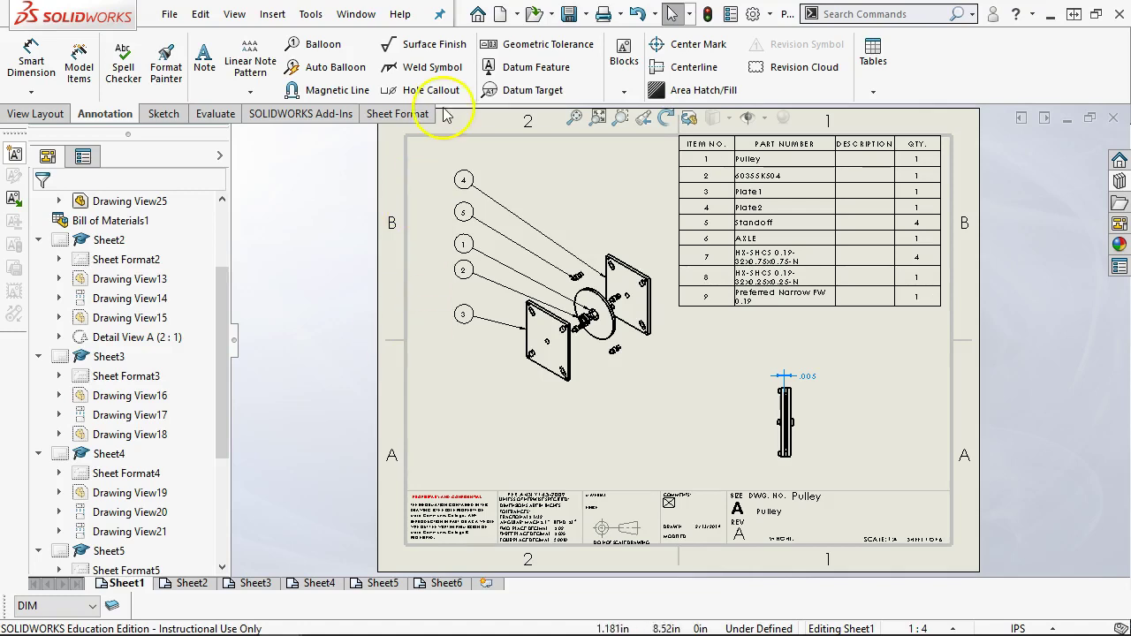
Step: Review drawing Sheet1 through Sheet4 and examine the 10-32 tapped hole callout and its position tolerance on Plate2
click(787, 220)
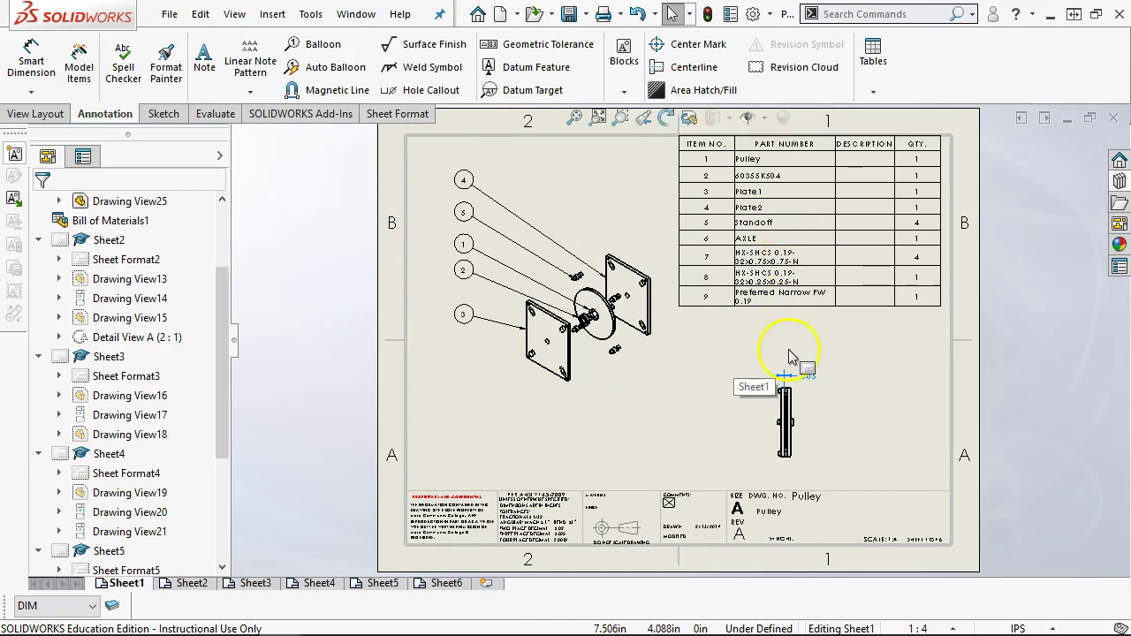
click(861, 217)
click(190, 583)
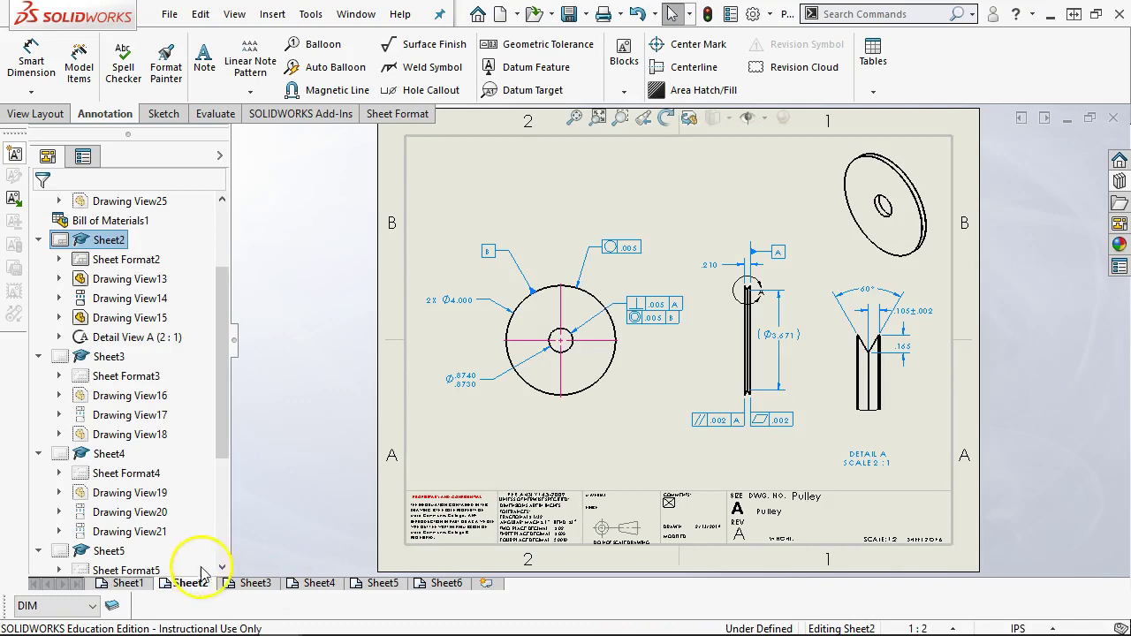
mouse_move(130, 590)
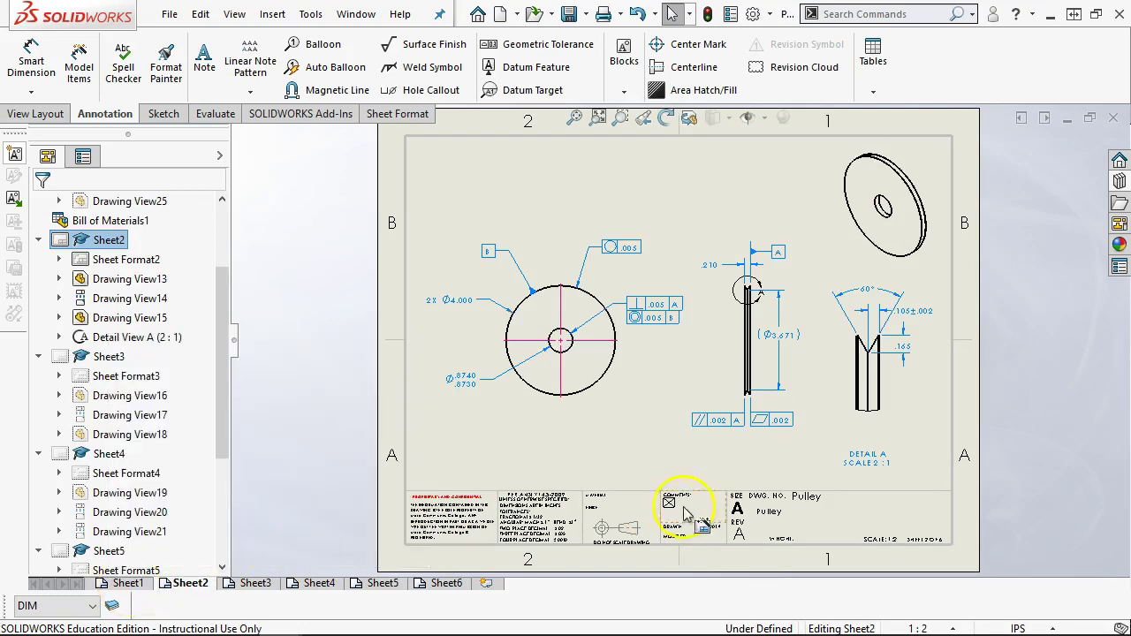
click(253, 583)
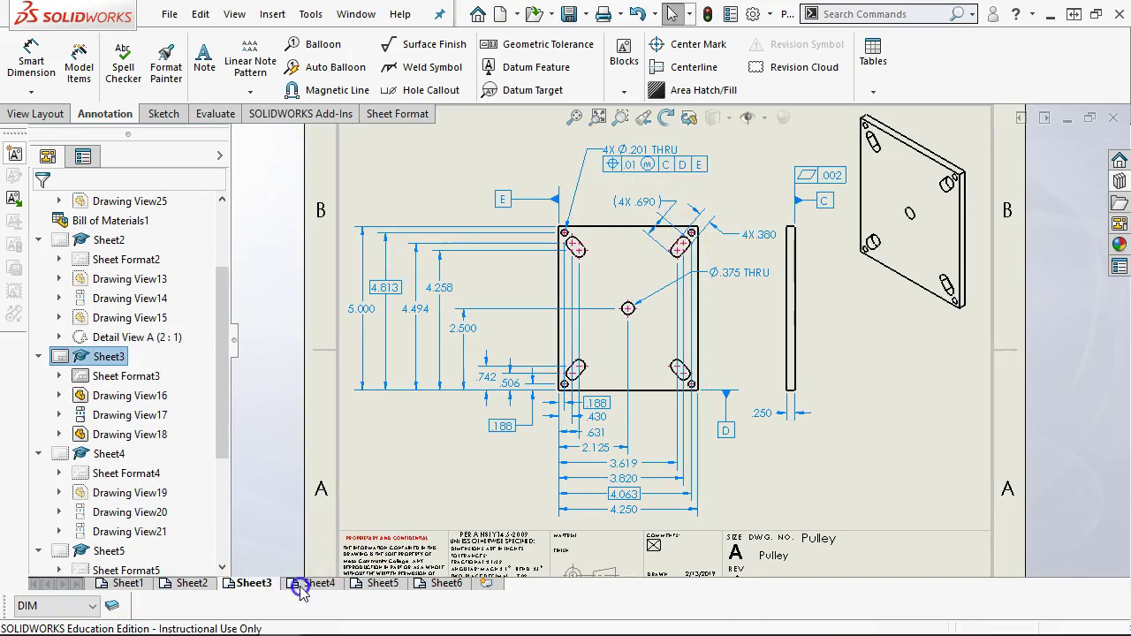
click(300, 584)
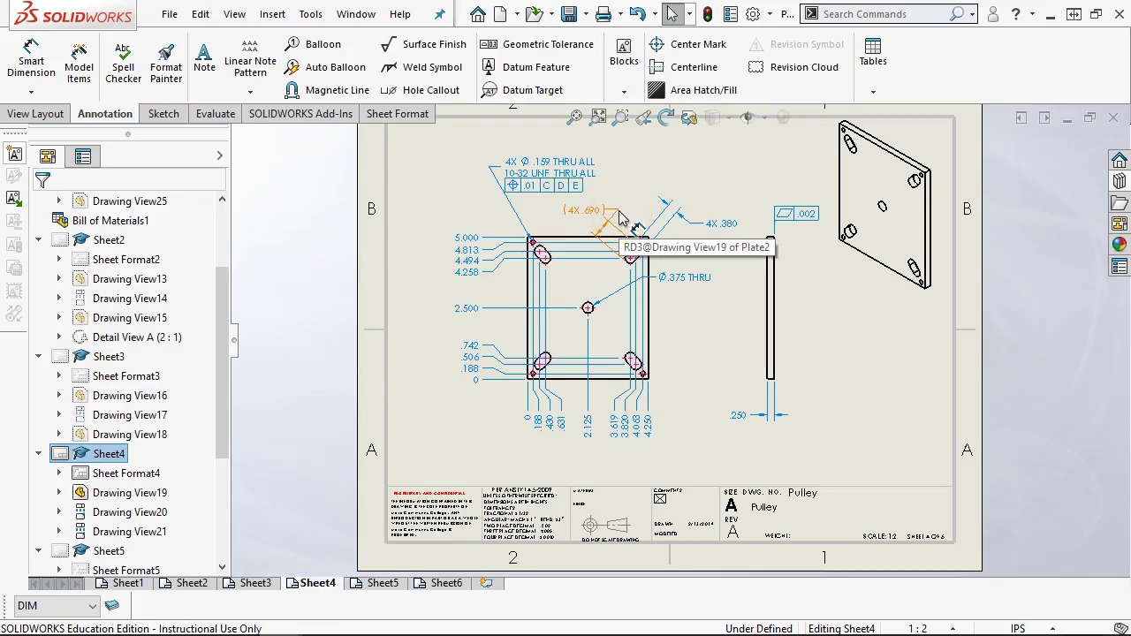
scroll(618, 272, down, 2)
click(572, 175)
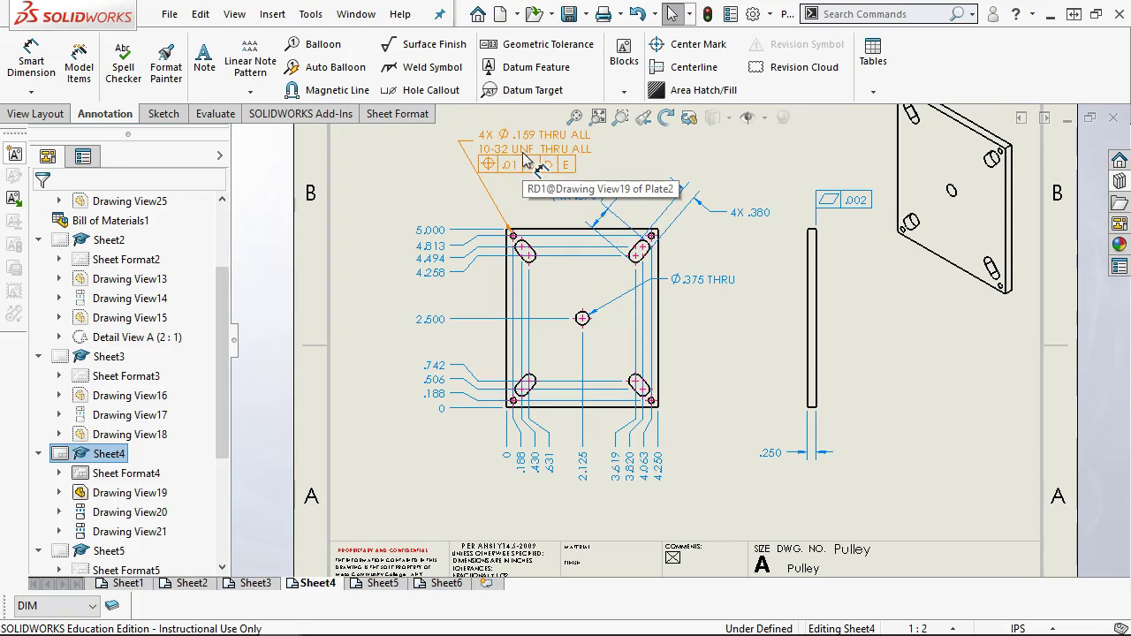
click(491, 195)
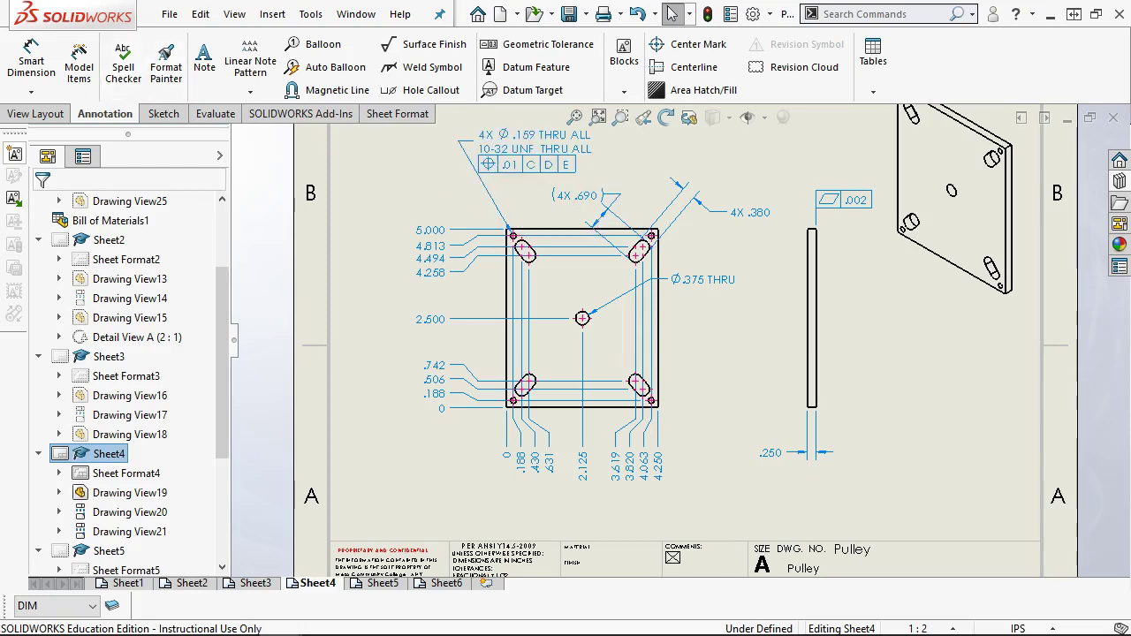
Step: Attach datum feature F to the back face edge in Plate2's side view, just below the flatness tolerance
click(535, 69)
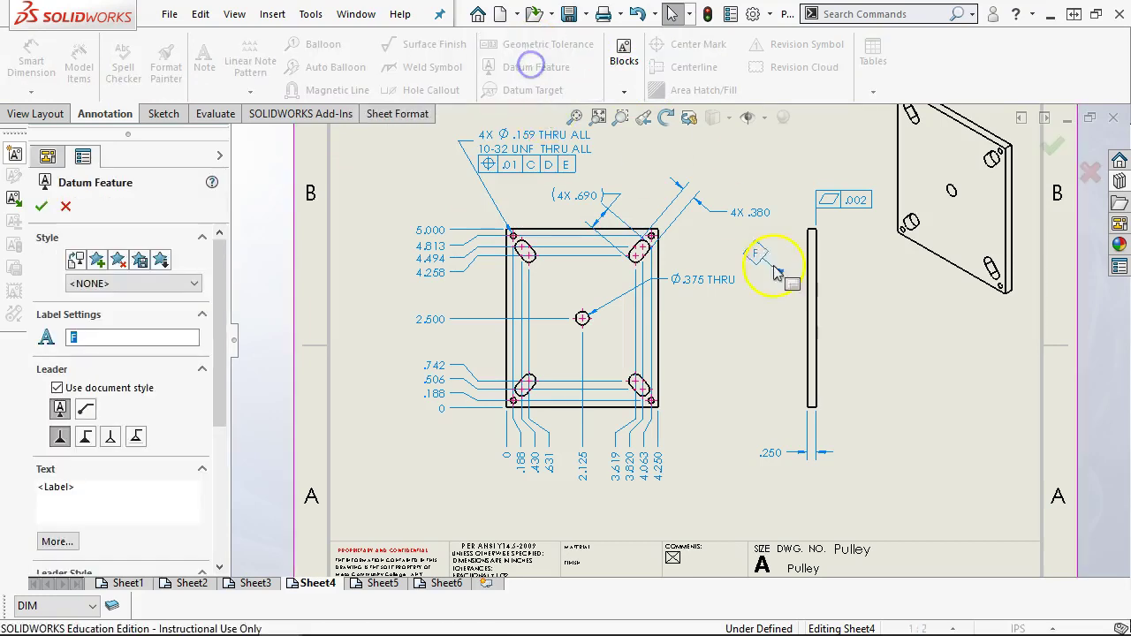
click(811, 305)
click(840, 298)
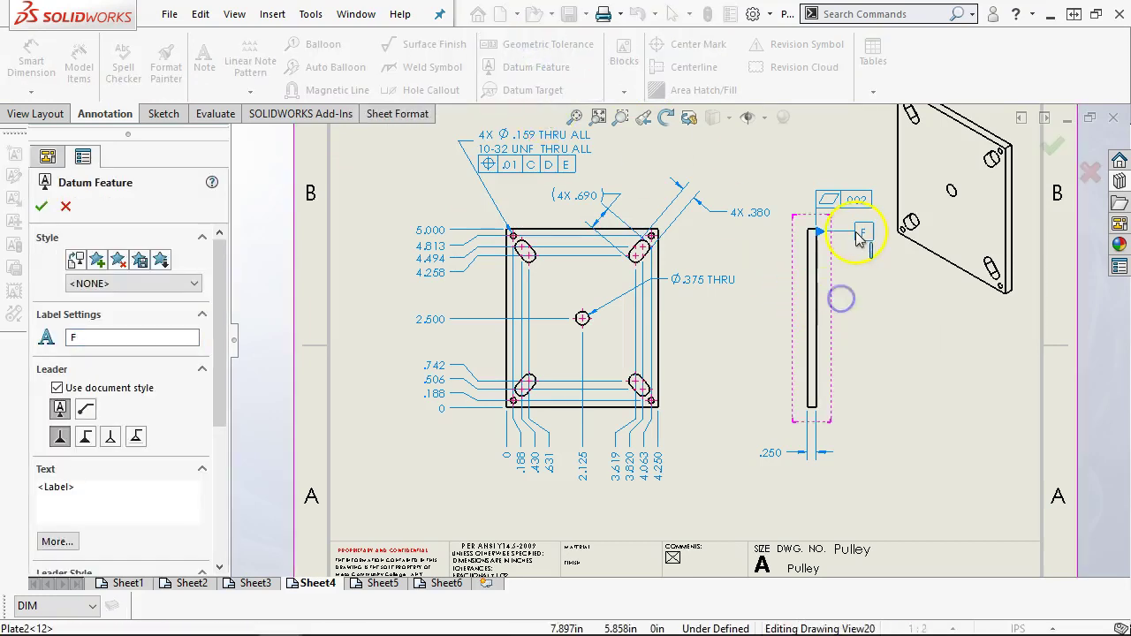
click(859, 230)
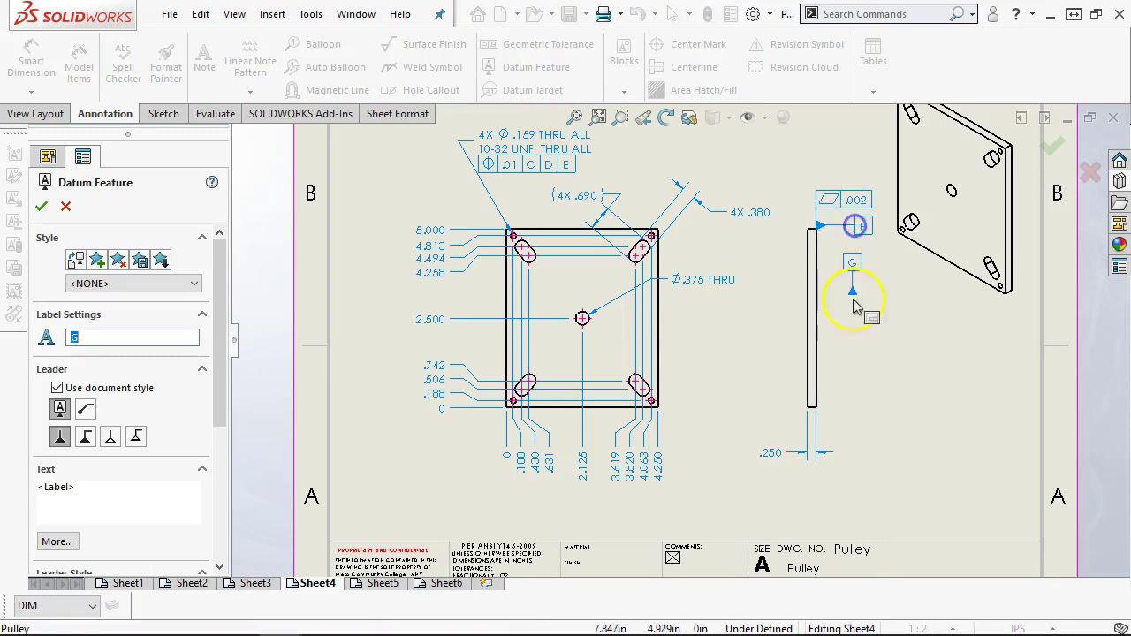
Step: Attach datum feature G to the lower edge and datum feature H to the left edge of Plate2's front view
click(619, 410)
click(712, 439)
click(531, 275)
click(454, 206)
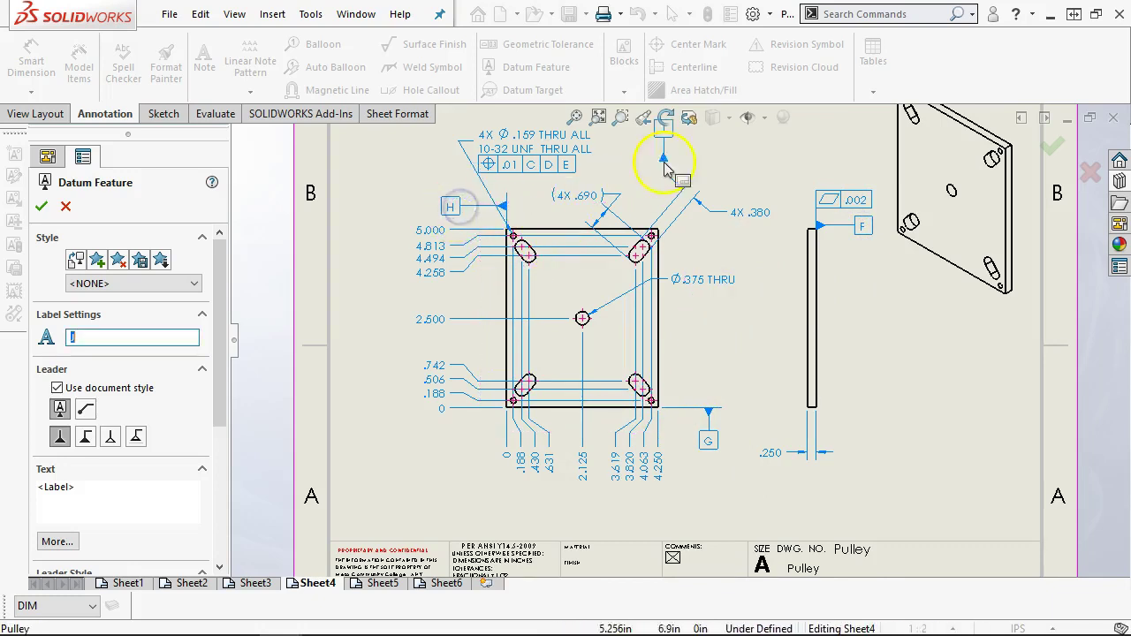
right_click(674, 151)
click(745, 168)
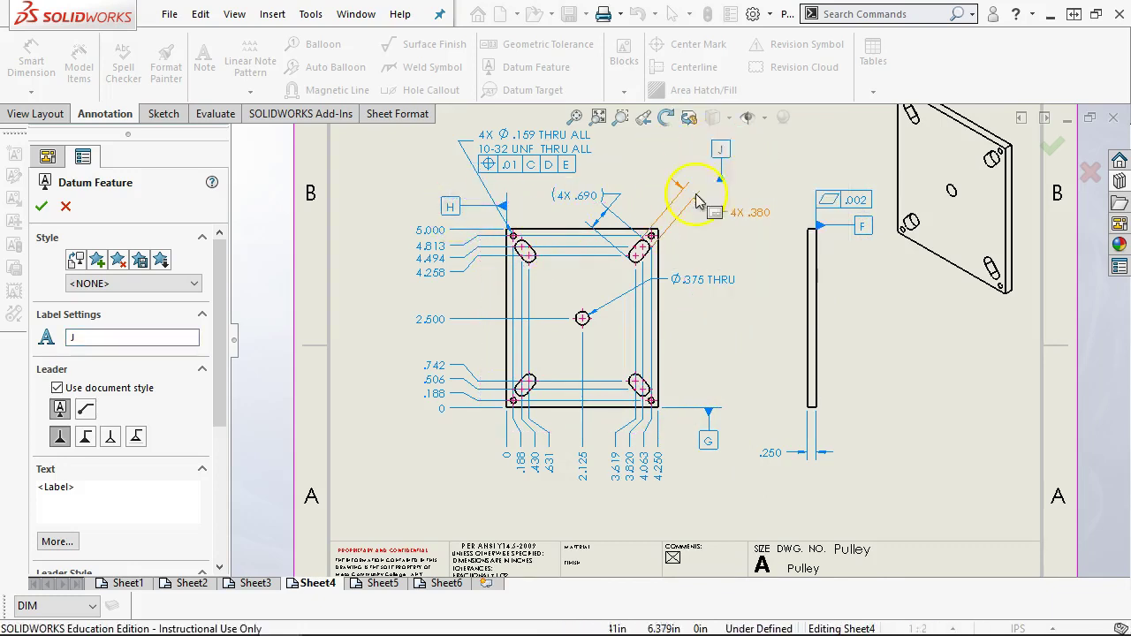
key(Escape)
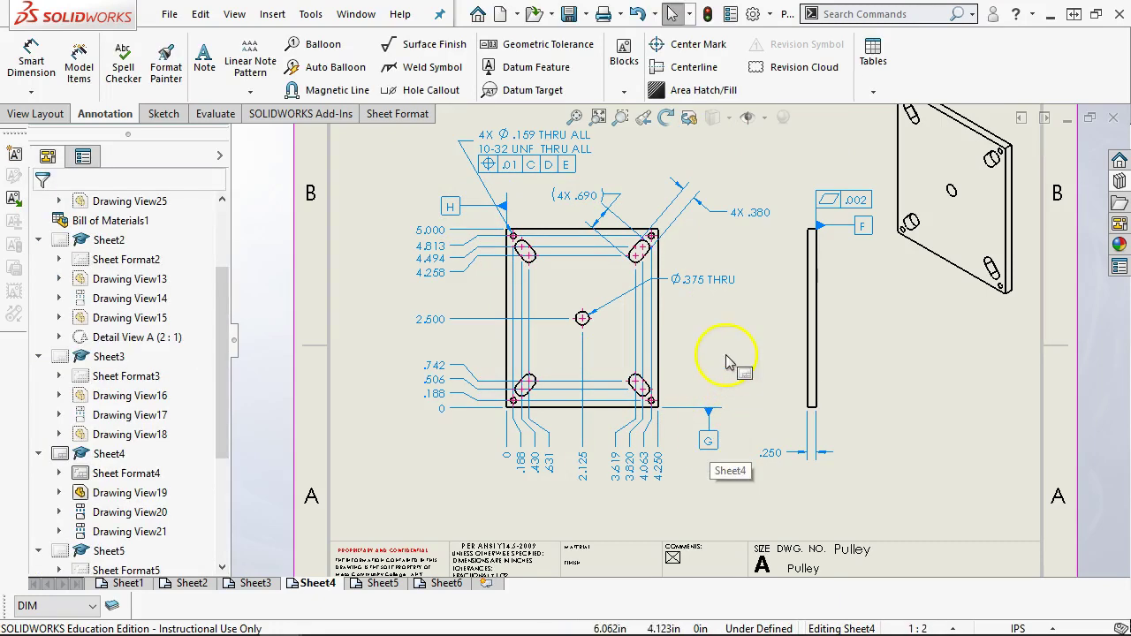
Step: Move the tapped hole callout and its attached position tolerance up and to the right above Plate2's front view
scroll(599, 166, up, 1)
click(592, 182)
drag(540, 173, 598, 147)
scroll(623, 181, up, 2)
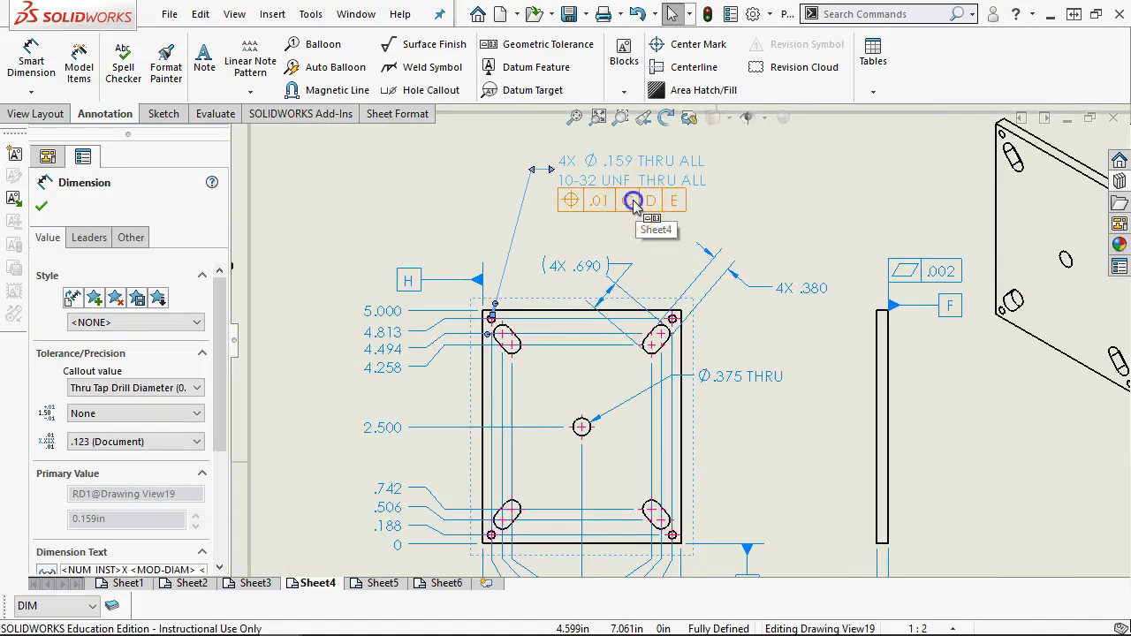
Step: Set the tapped holes' position tolerance datums to F primary, G secondary and H tertiary
click(633, 202)
double_click(632, 202)
drag(381, 288, 356, 285)
text(F)
drag(432, 287, 421, 287)
text(G)
drag(500, 287, 479, 288)
text(H)
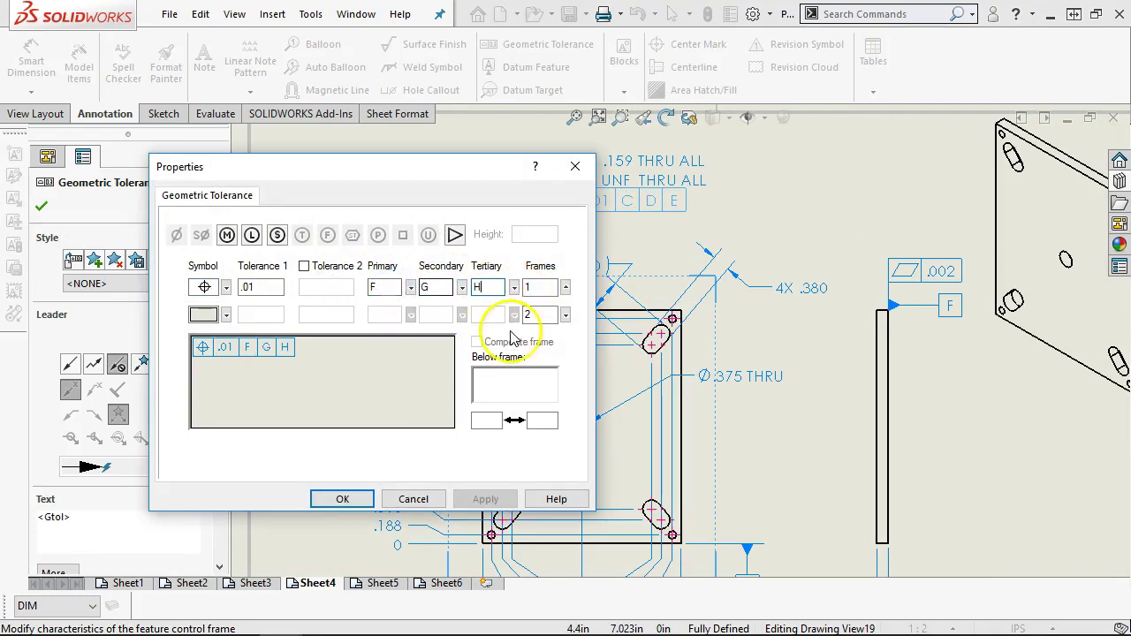
click(341, 494)
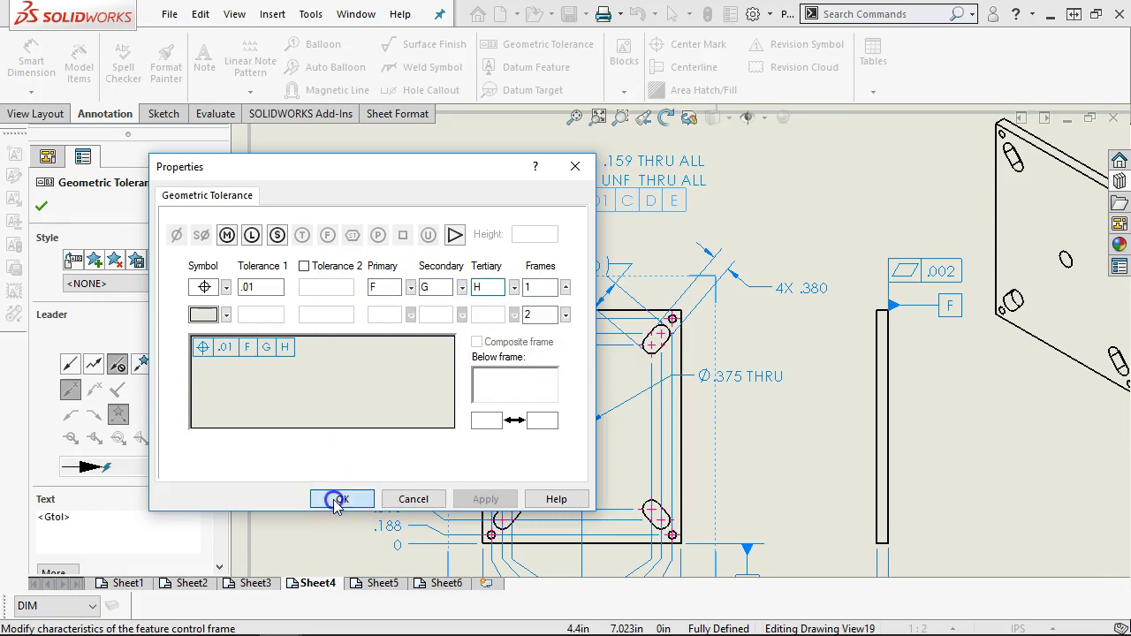
click(572, 118)
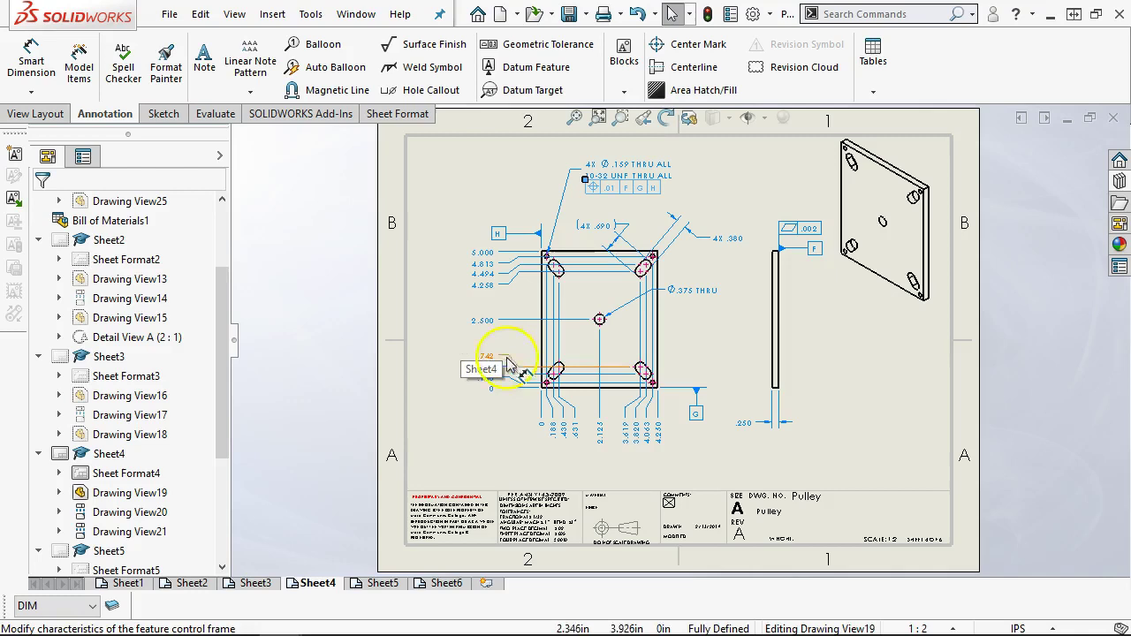
click(435, 193)
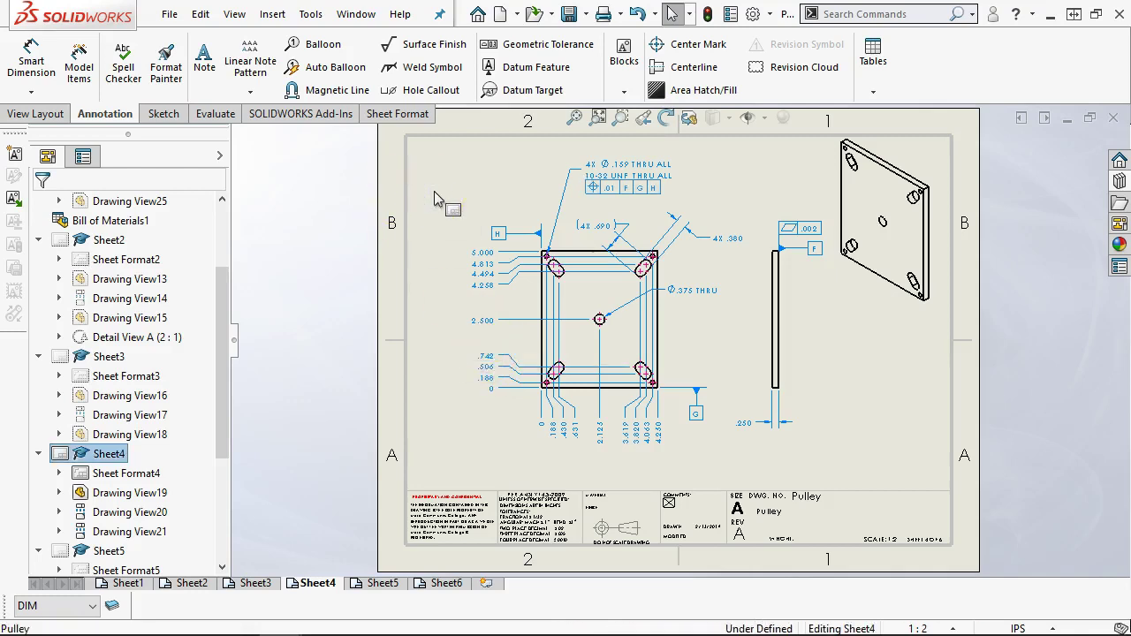
Step: Move the flatness tolerance and datum F slightly upward on the side view, and shift datum G closer to the plate
scroll(796, 245, up, 2)
click(787, 219)
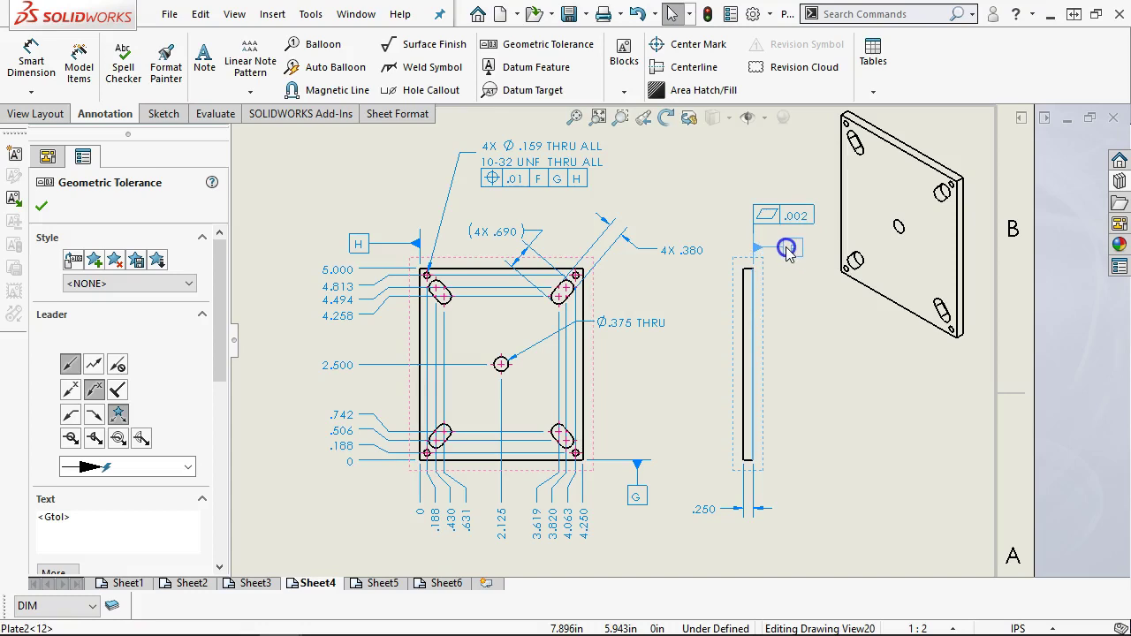
click(787, 248)
click(702, 167)
click(575, 118)
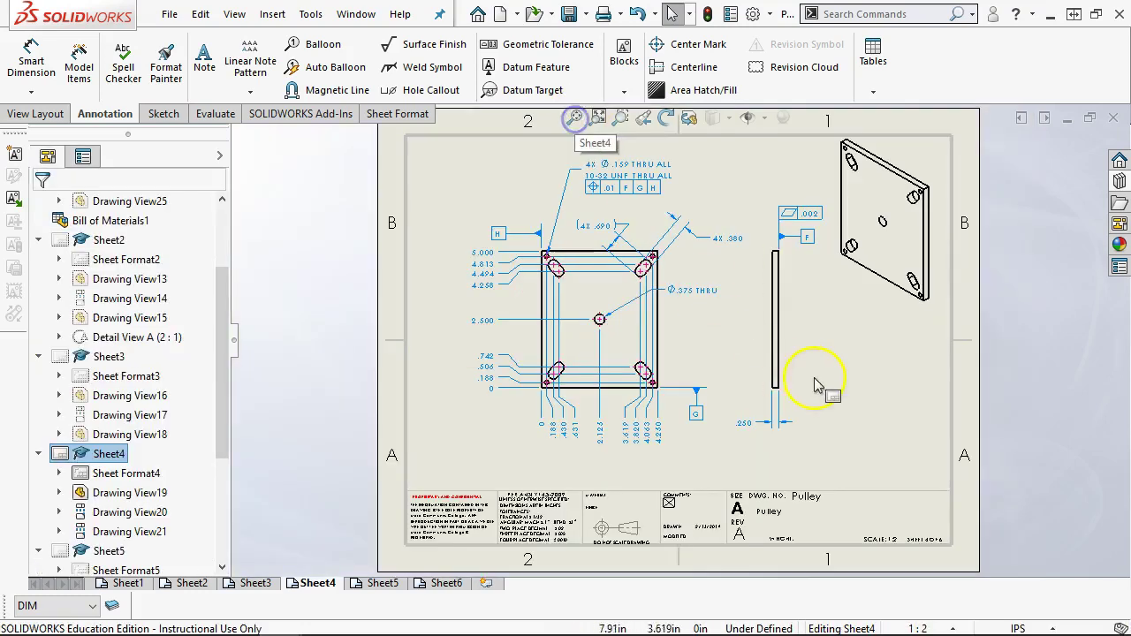
drag(692, 417, 680, 419)
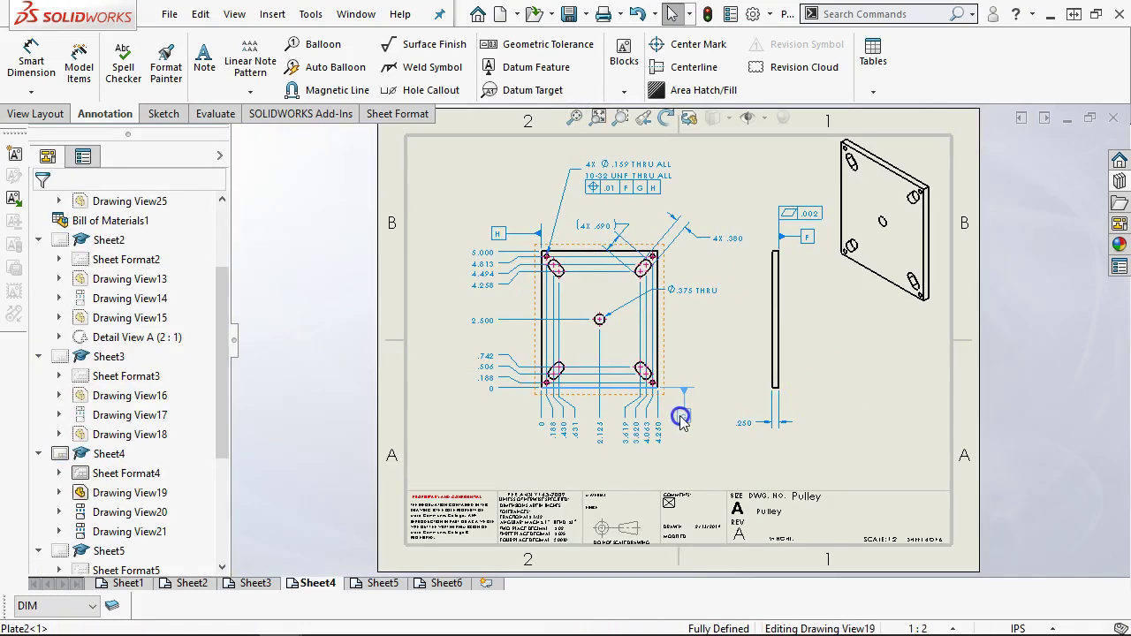
click(708, 461)
Step: Open Sheet5 and move the standoff's flatness and parallelism tolerances farther above its side view
click(378, 584)
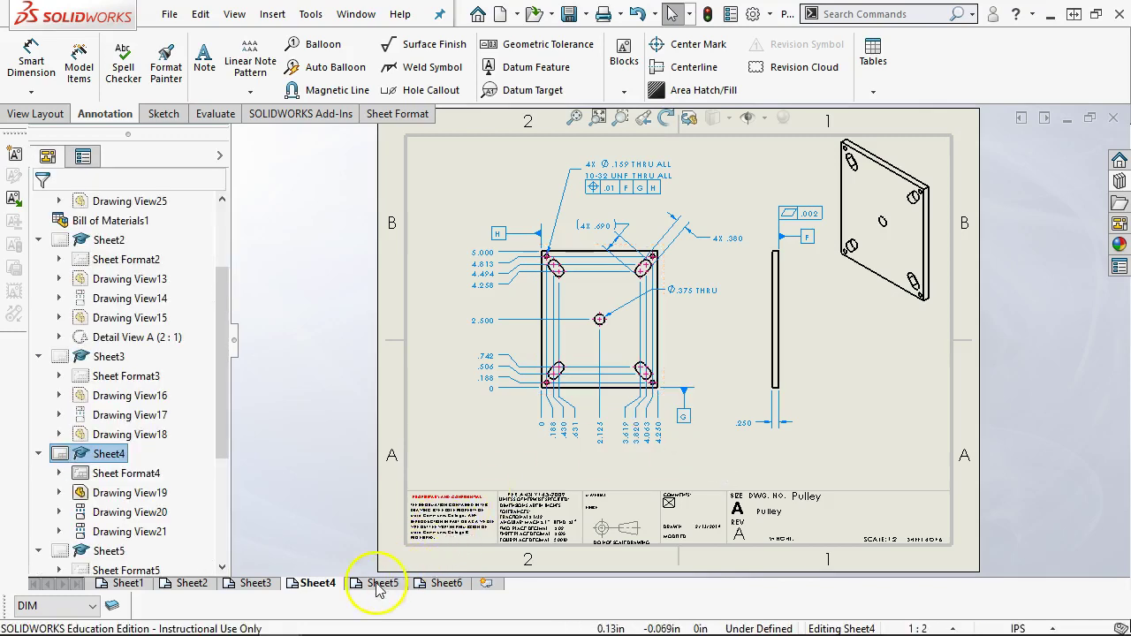
click(428, 584)
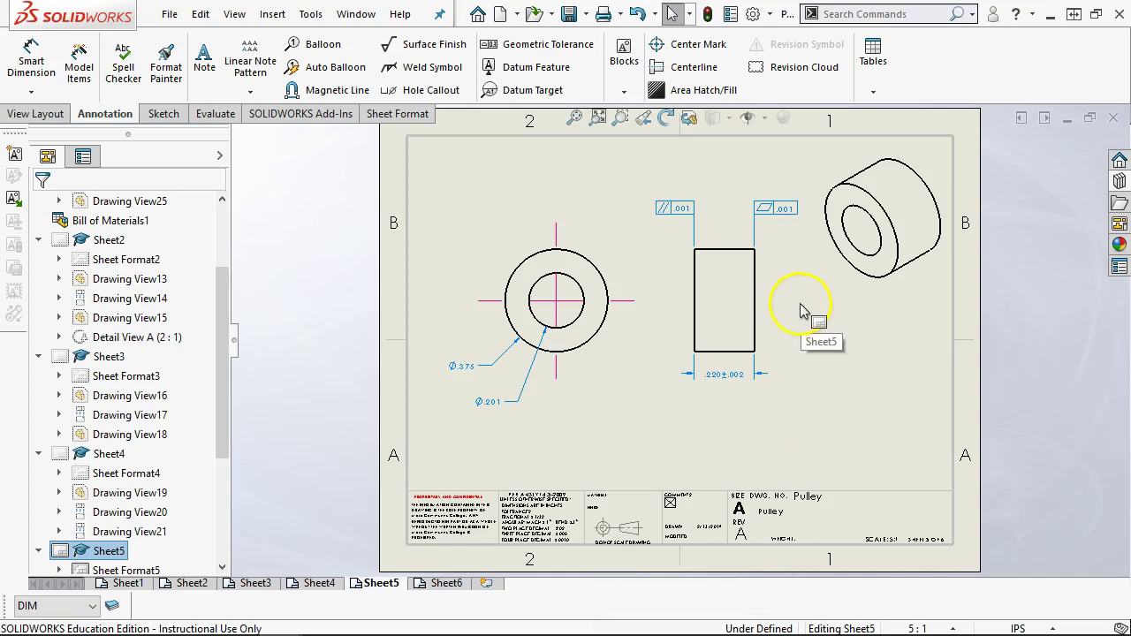
scroll(707, 243, down, 3)
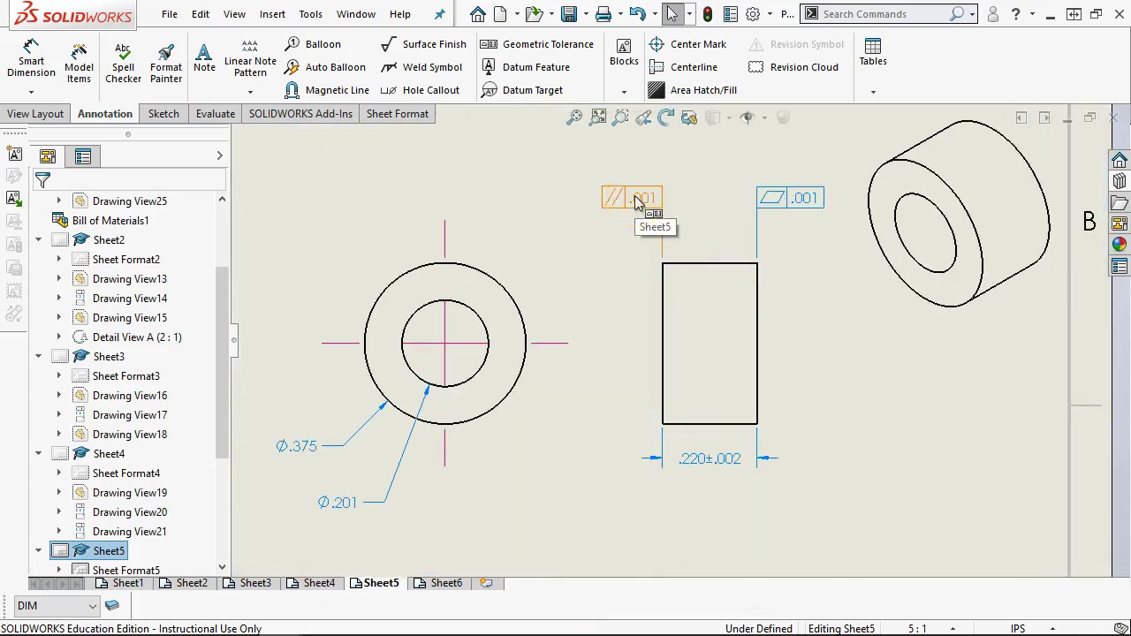
drag(801, 201, 802, 180)
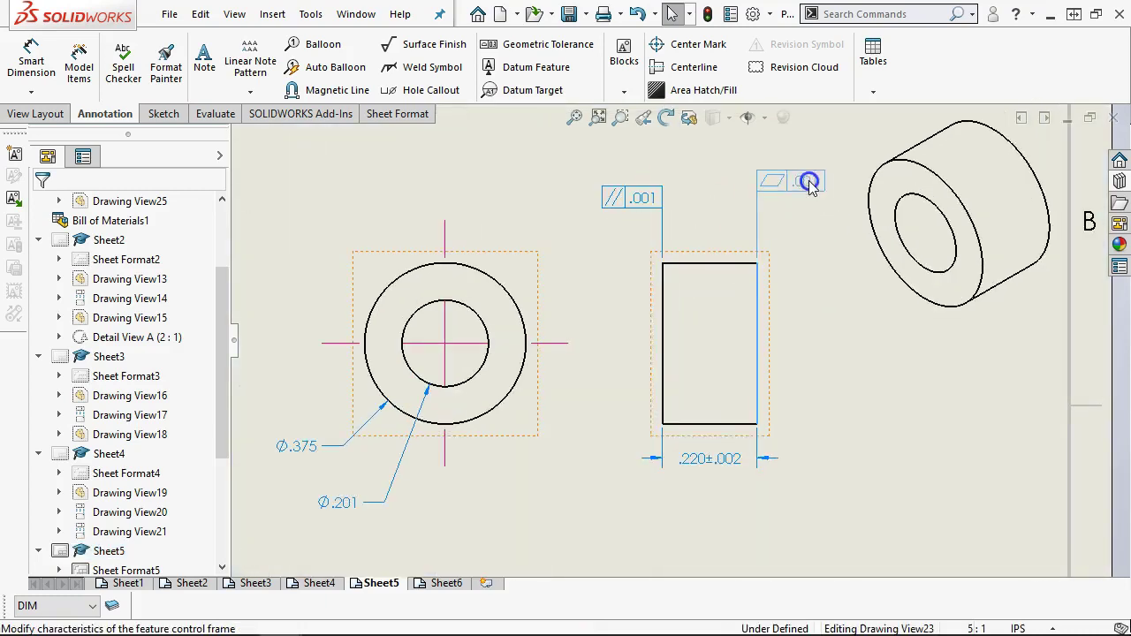
click(625, 200)
drag(625, 200, 613, 181)
click(533, 67)
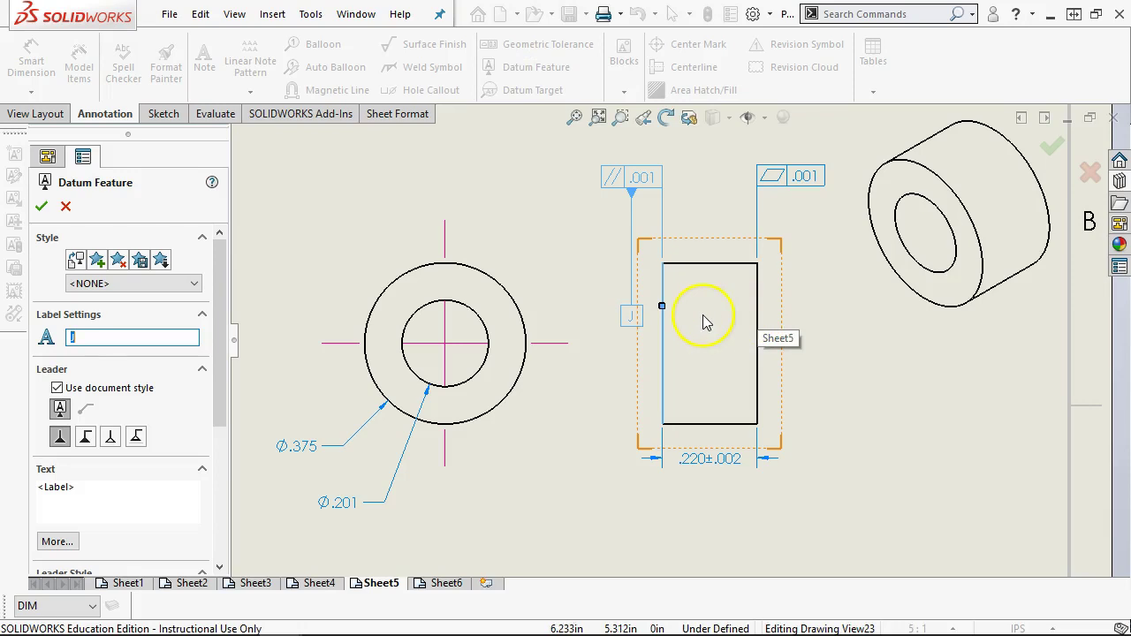
key(Escape)
click(758, 255)
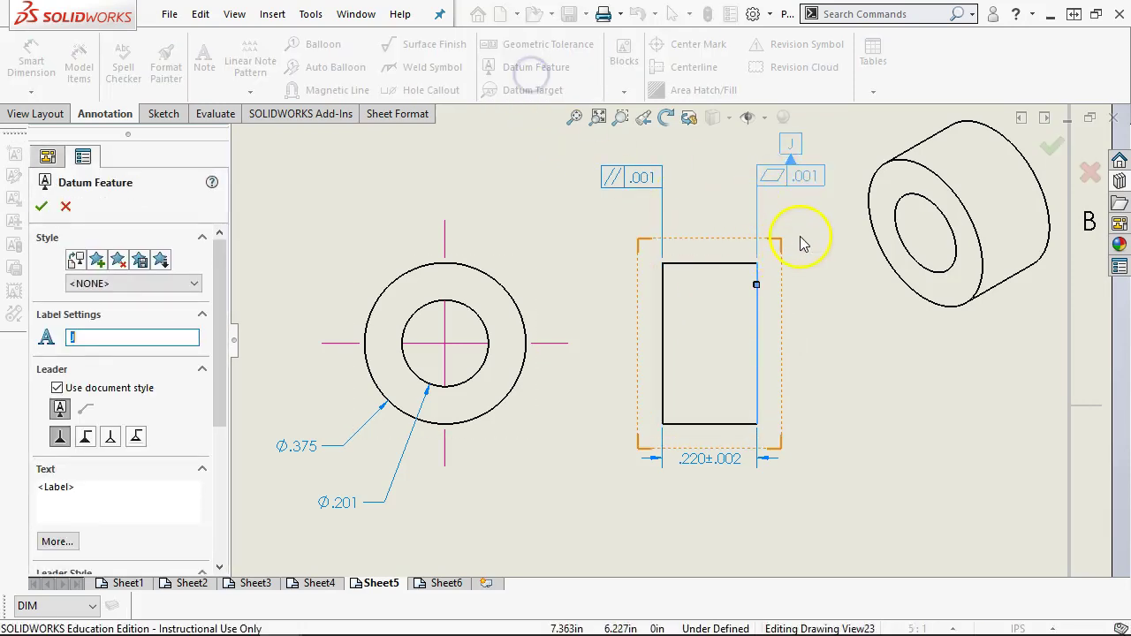
key(Escape)
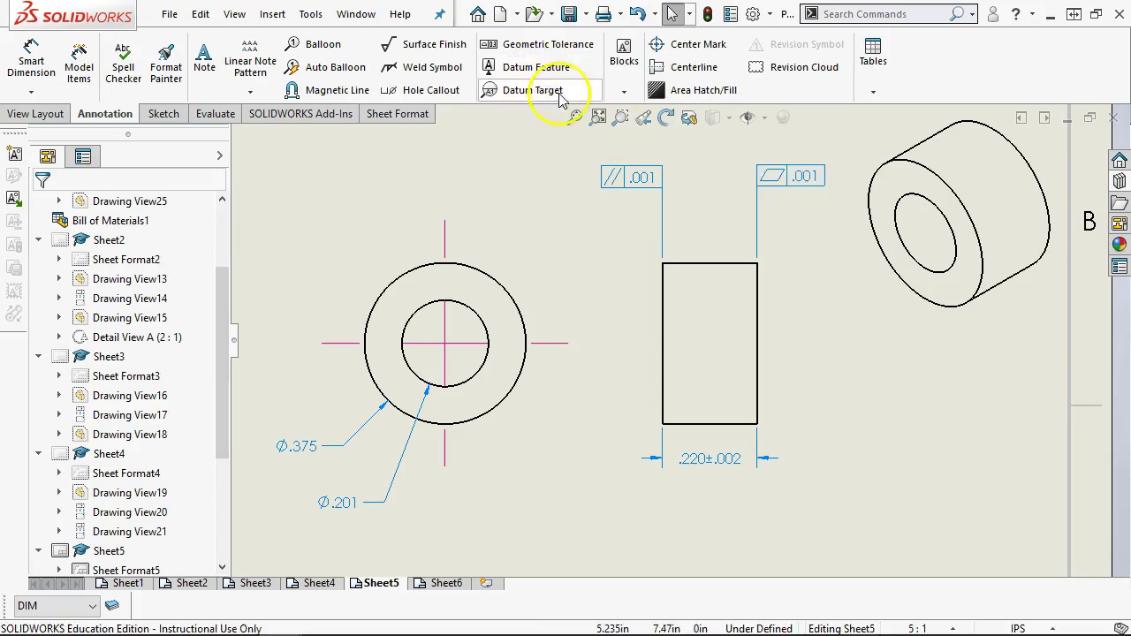
Step: Attach datum feature J to the standoff's right face edge, just below the flatness tolerance
click(753, 341)
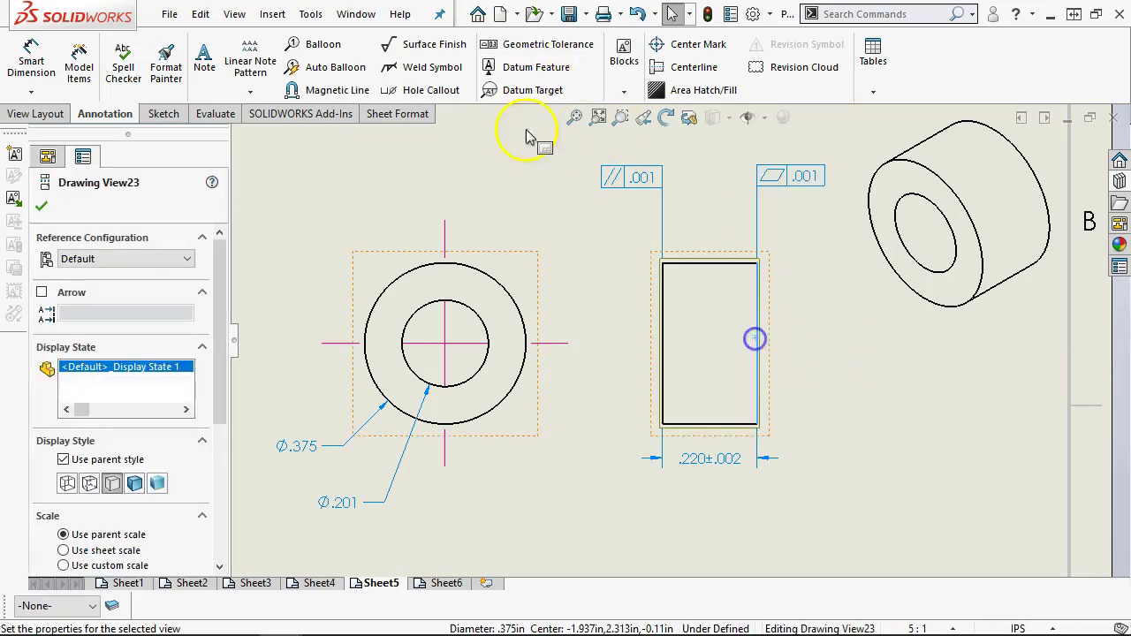
click(509, 67)
click(811, 235)
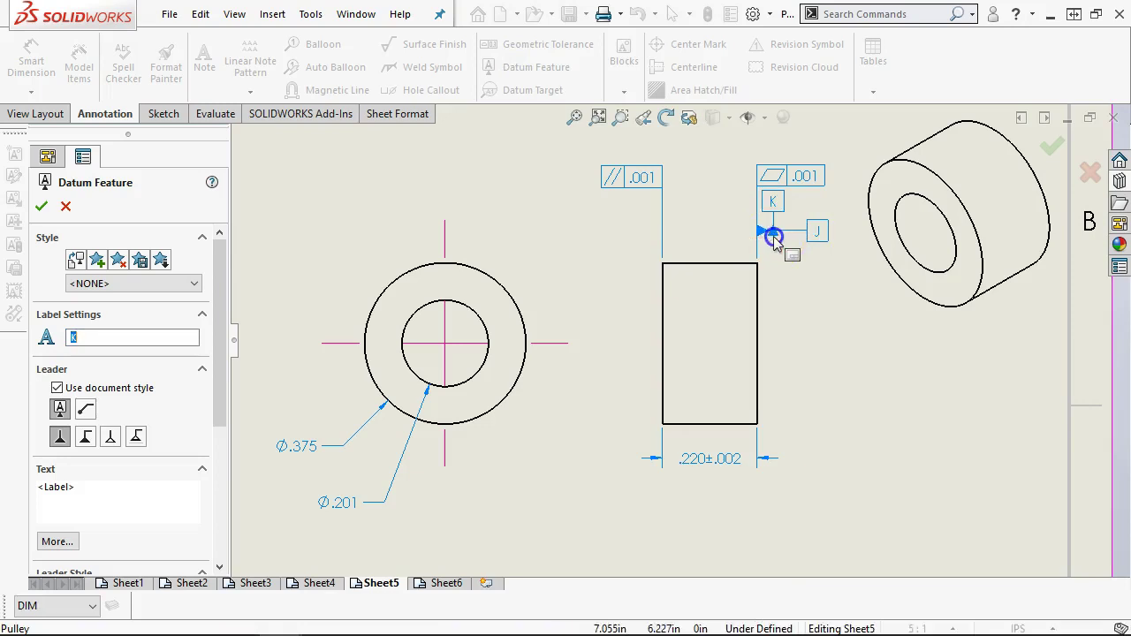
key(Escape)
Step: Add J as the primary datum of the standoff's .001 parallelism tolerance
click(644, 181)
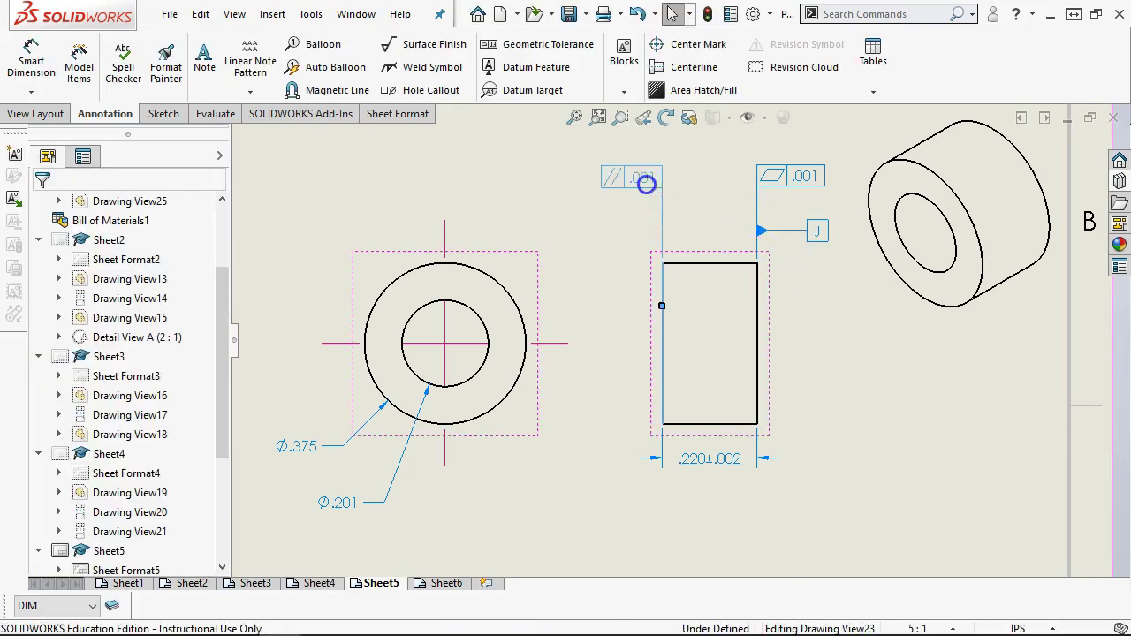
double_click(644, 181)
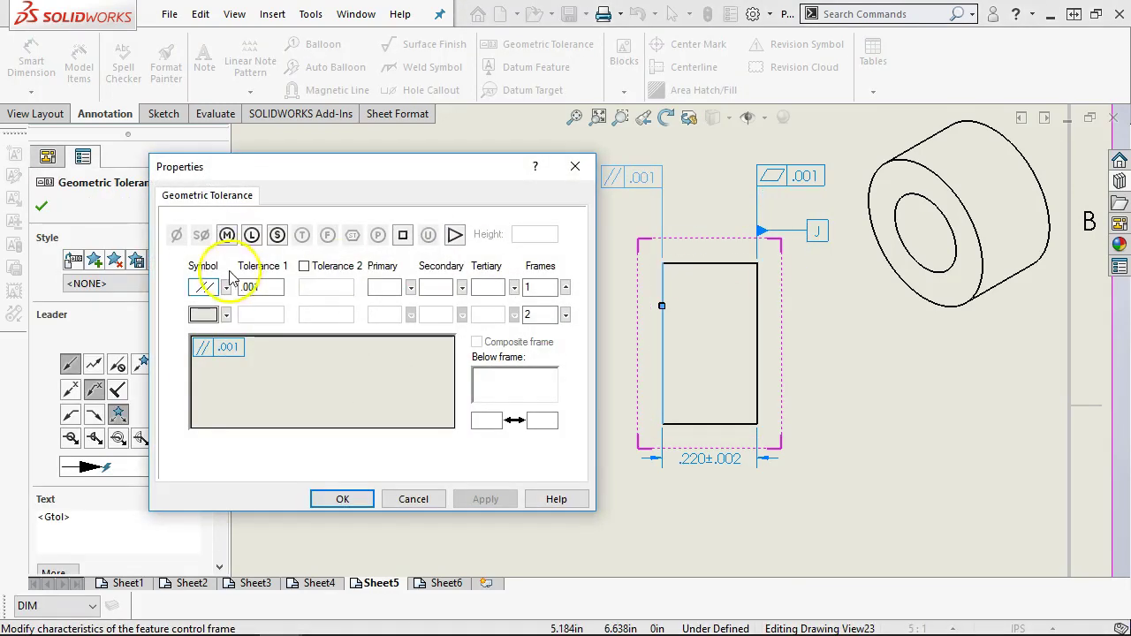
click(391, 285)
text(J)
click(345, 499)
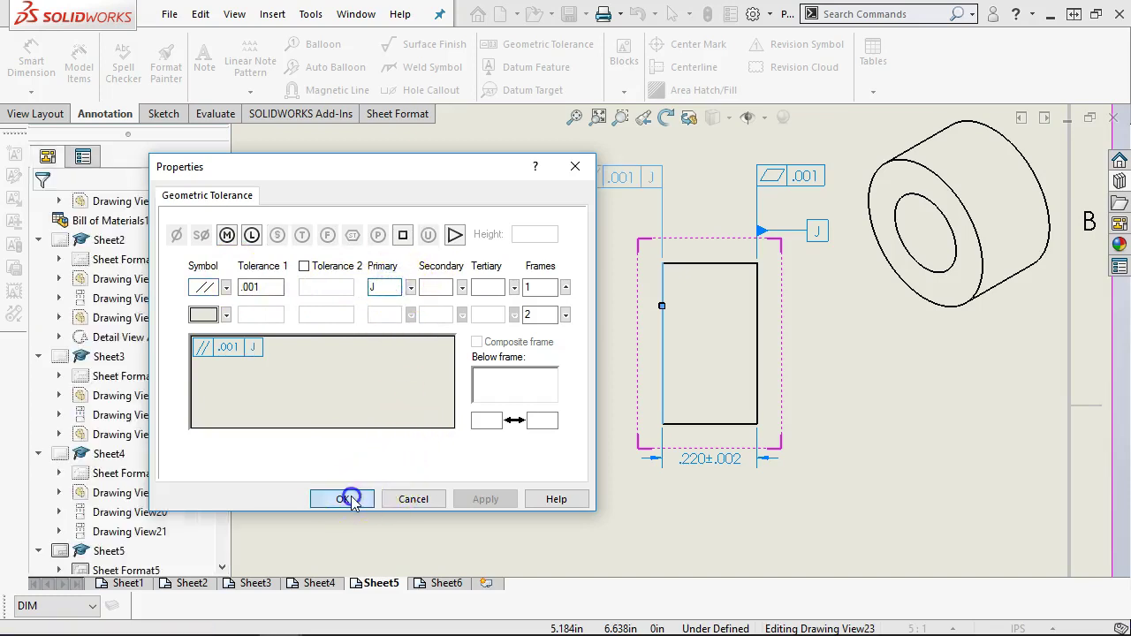
click(575, 117)
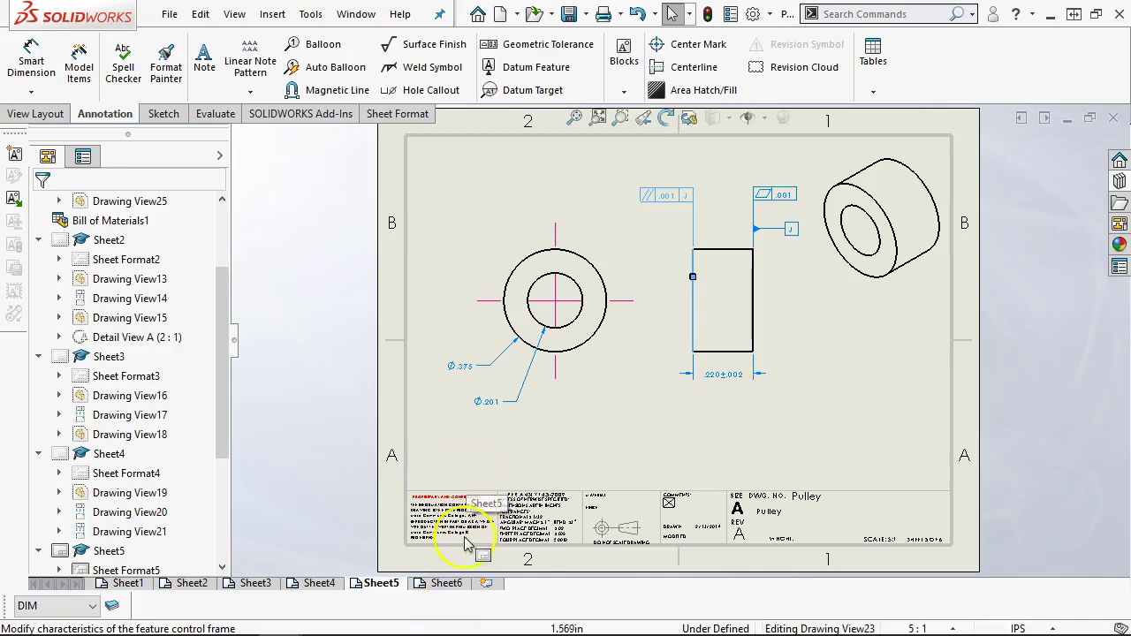
Step: Save the drawing with the axle's Sheet6 displayed, and switch to the Pulley.SLDASM assembly
click(446, 583)
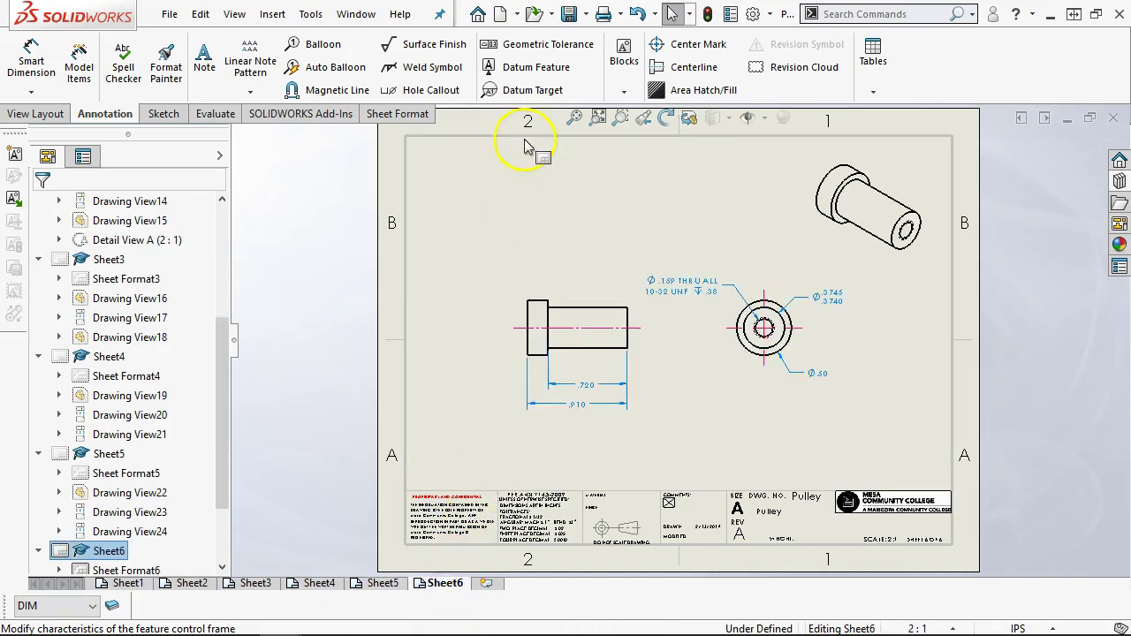
click(572, 16)
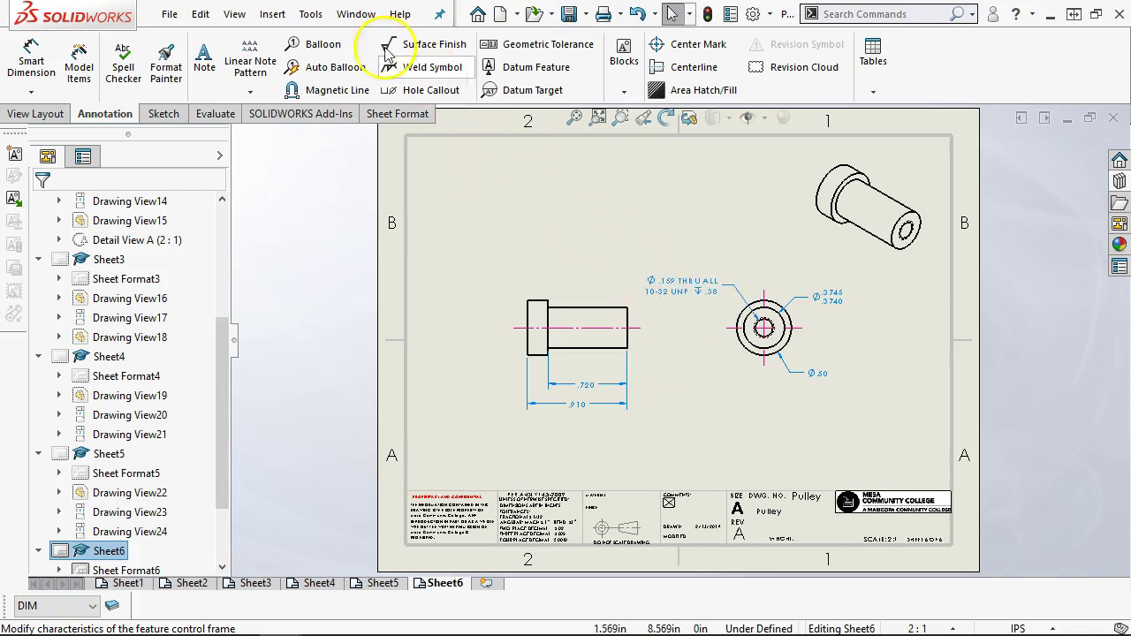
click(355, 15)
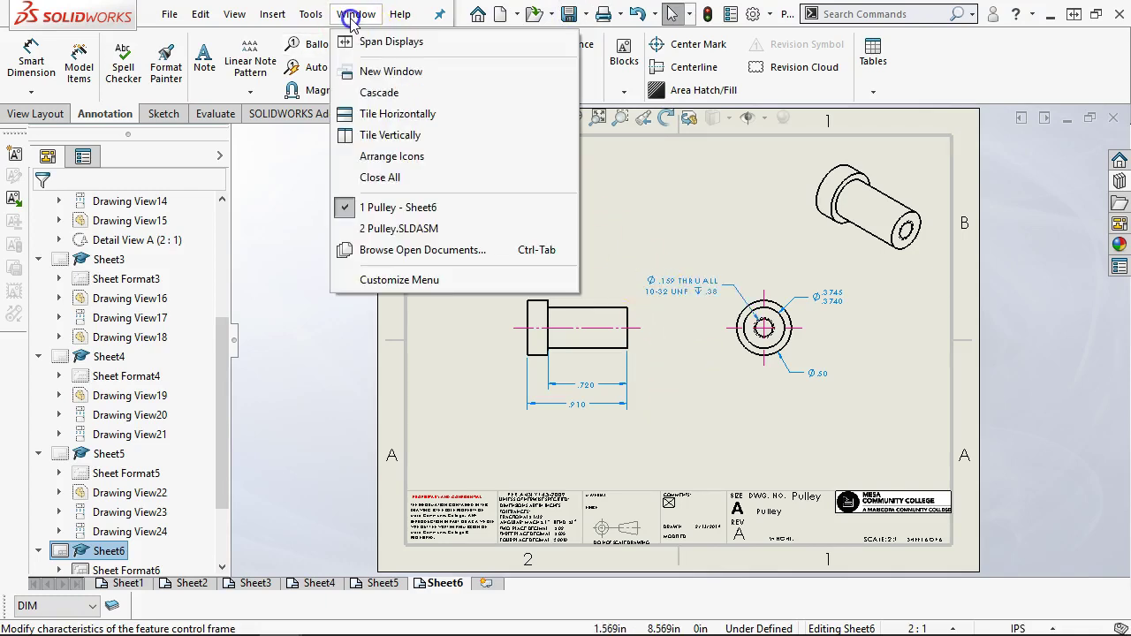
click(389, 230)
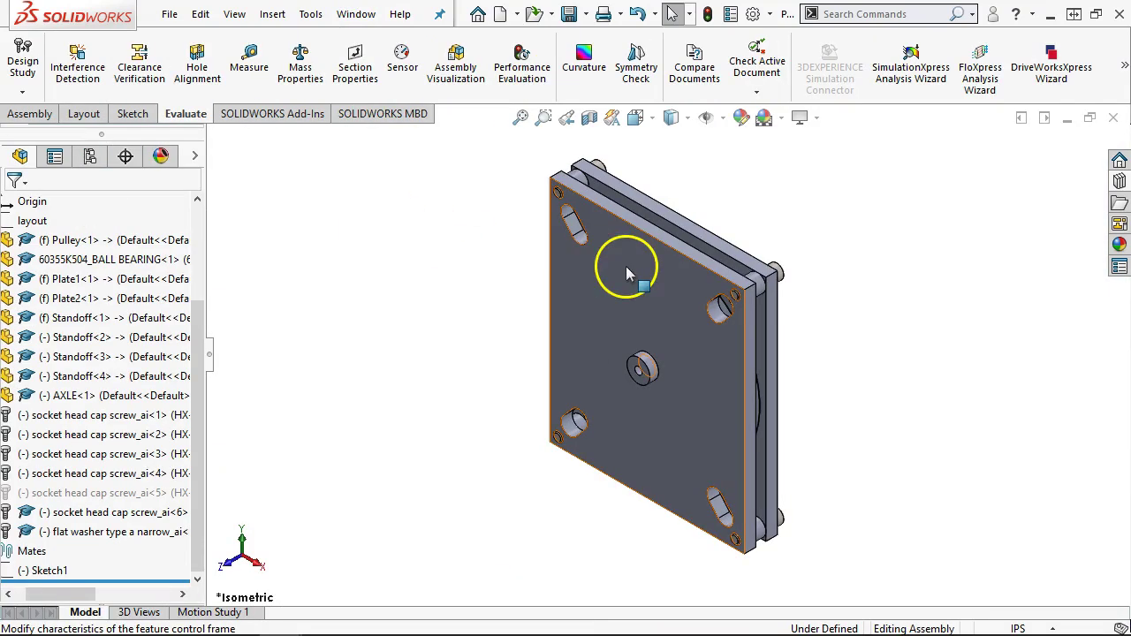
Step: Display the assembly's SOLIDWORKS MBD commands and check which CommandManager tabs are enabled
click(384, 114)
right_click(385, 116)
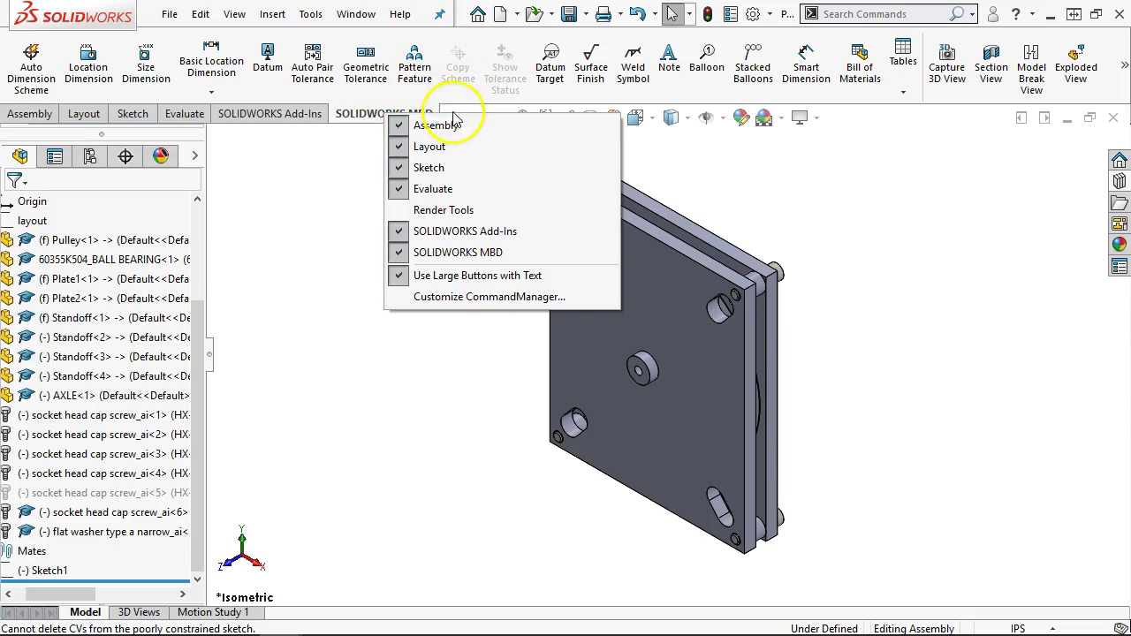
click(336, 141)
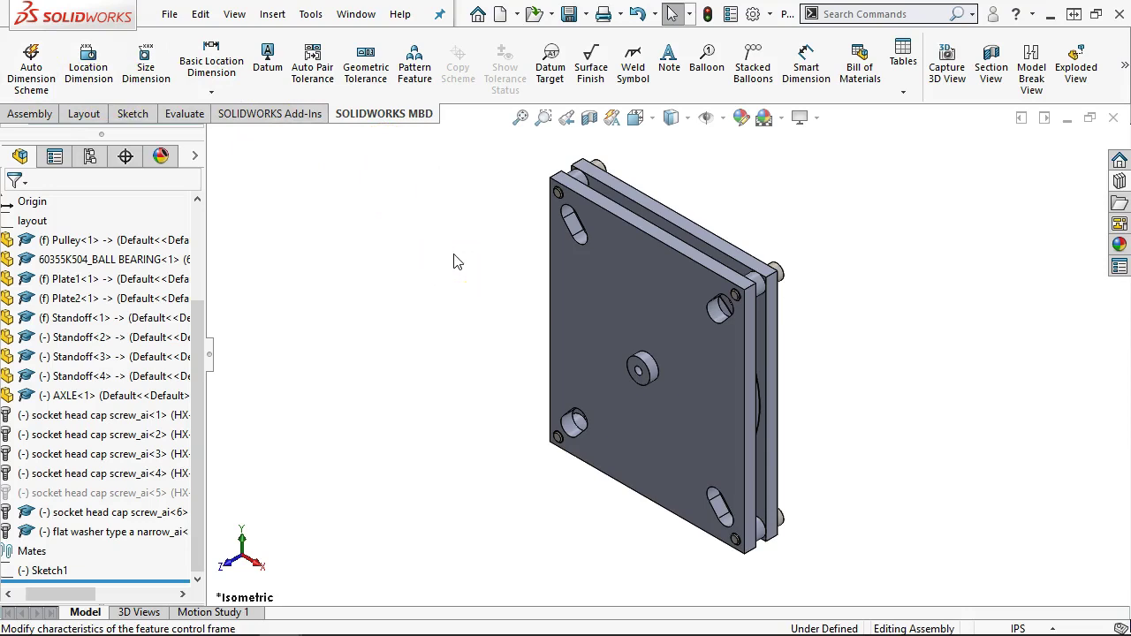
Step: Open the Pulley component from the assembly as its own part and show it in isometric view
right_click(66, 239)
click(87, 41)
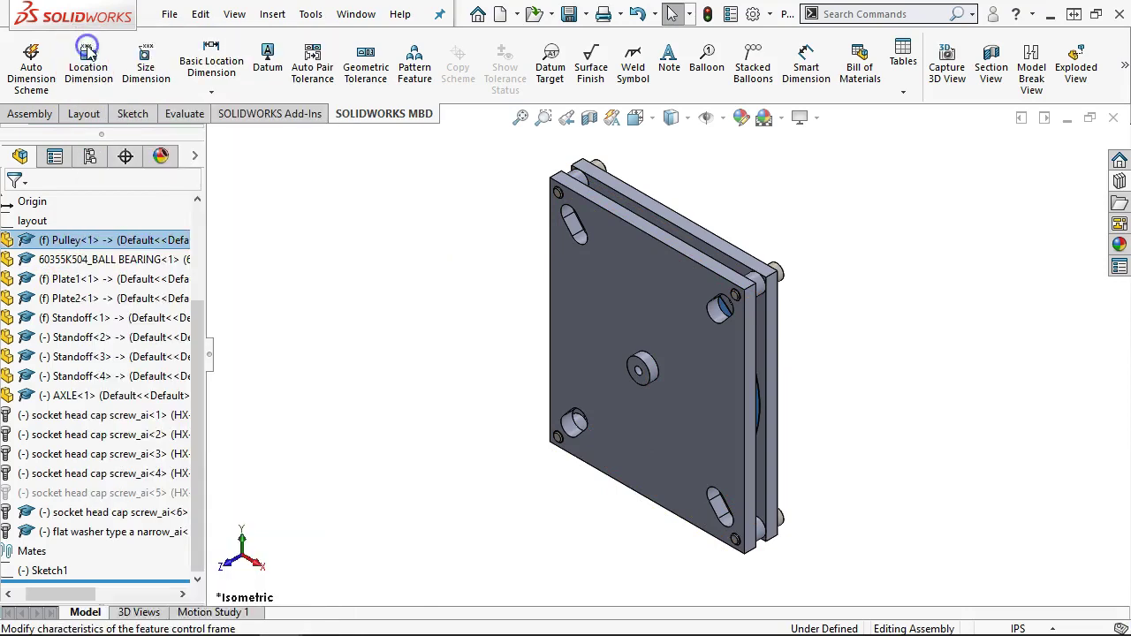
key(ctrl+7)
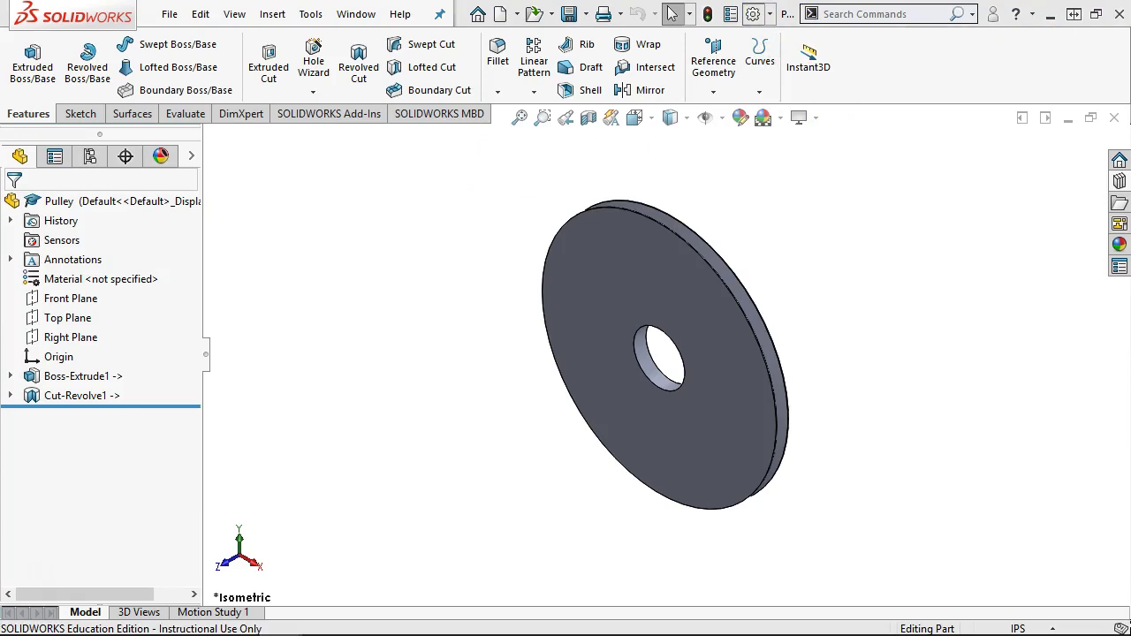
Step: Examine the DimXpert document properties for the pulley, including the tolerance methods, block tolerance values and general tolerance classes
drag(0, 74, 457, 23)
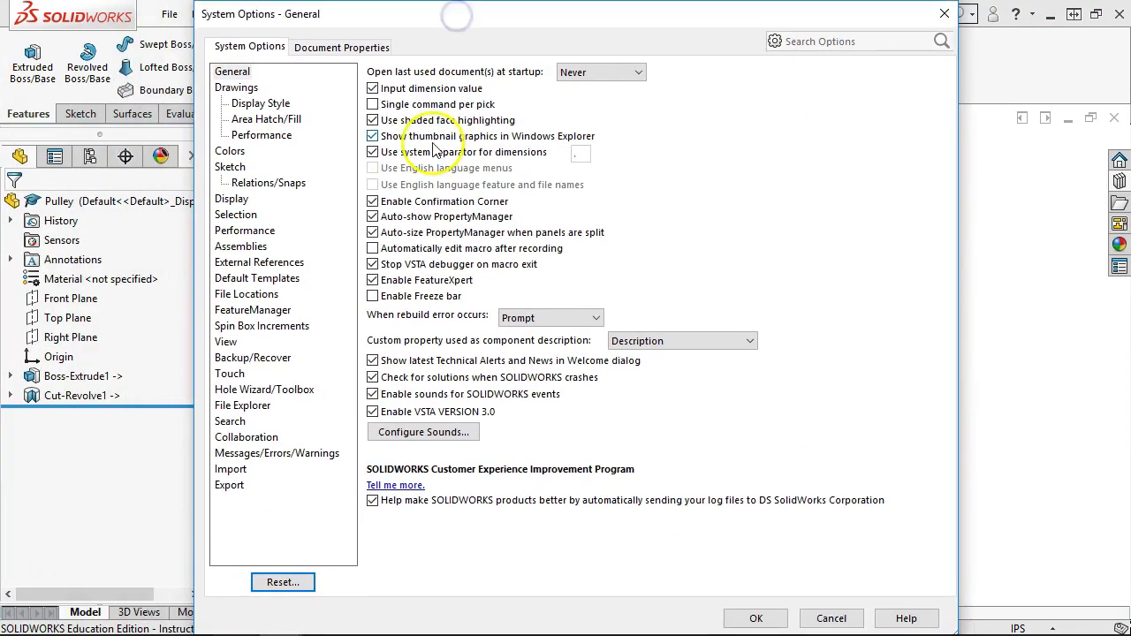
click(344, 49)
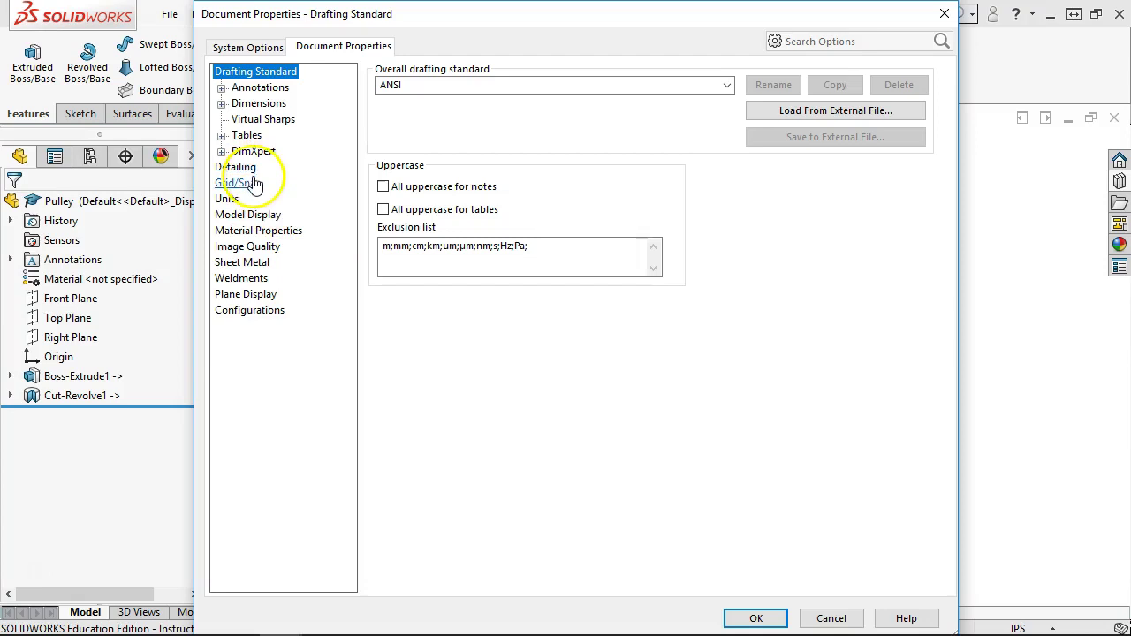
click(220, 151)
drag(457, 20, 643, 16)
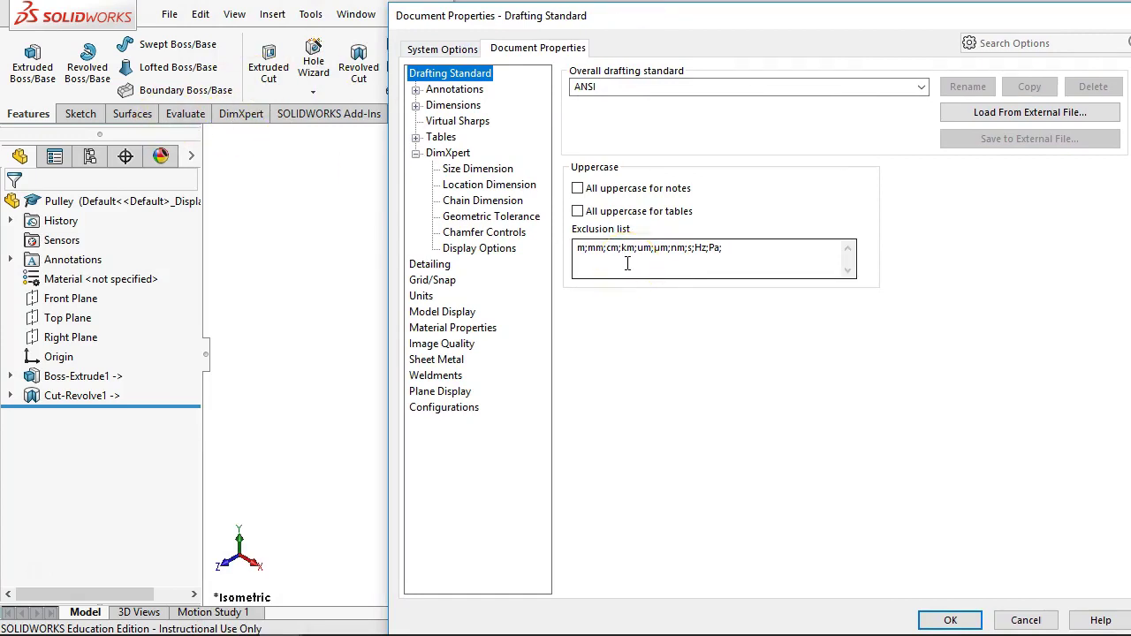
click(453, 153)
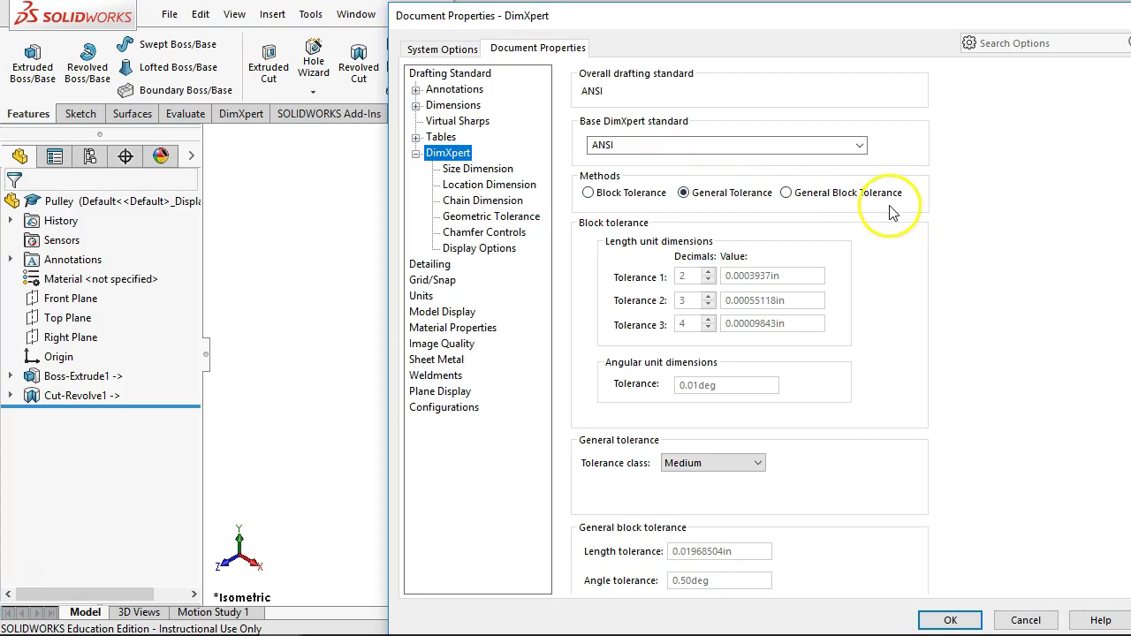
scroll(897, 237, down, 1)
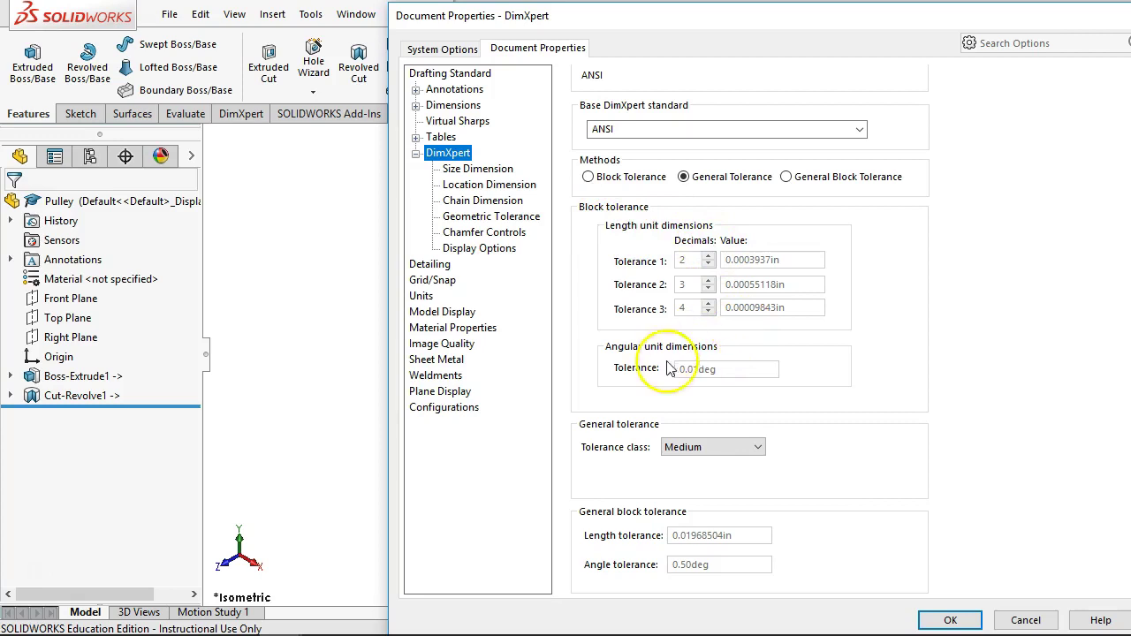
click(693, 448)
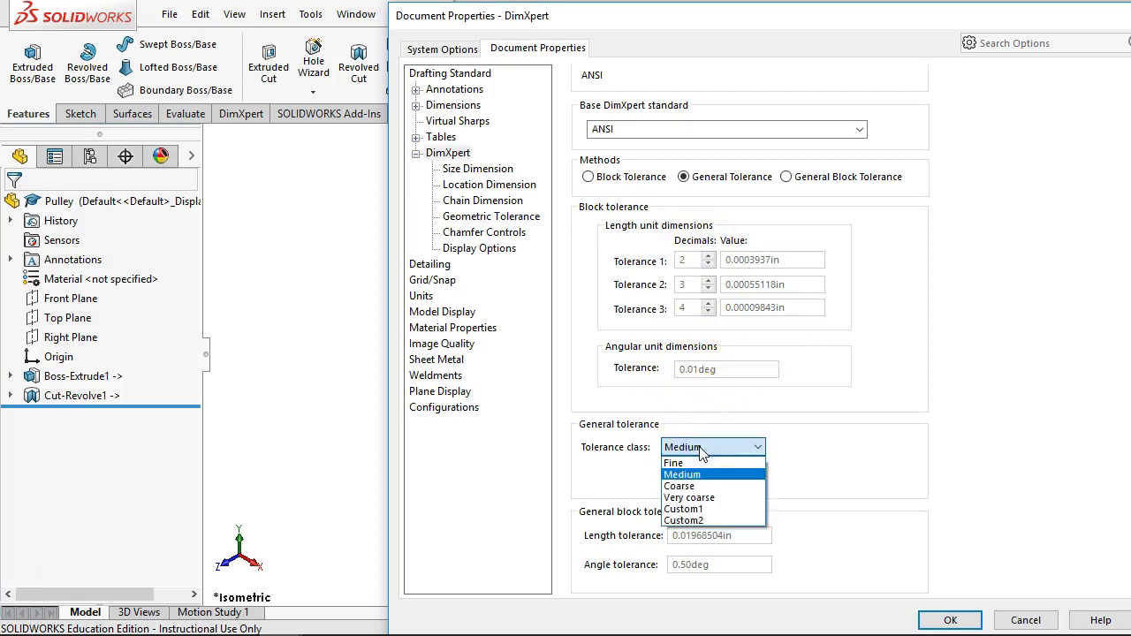
click(828, 428)
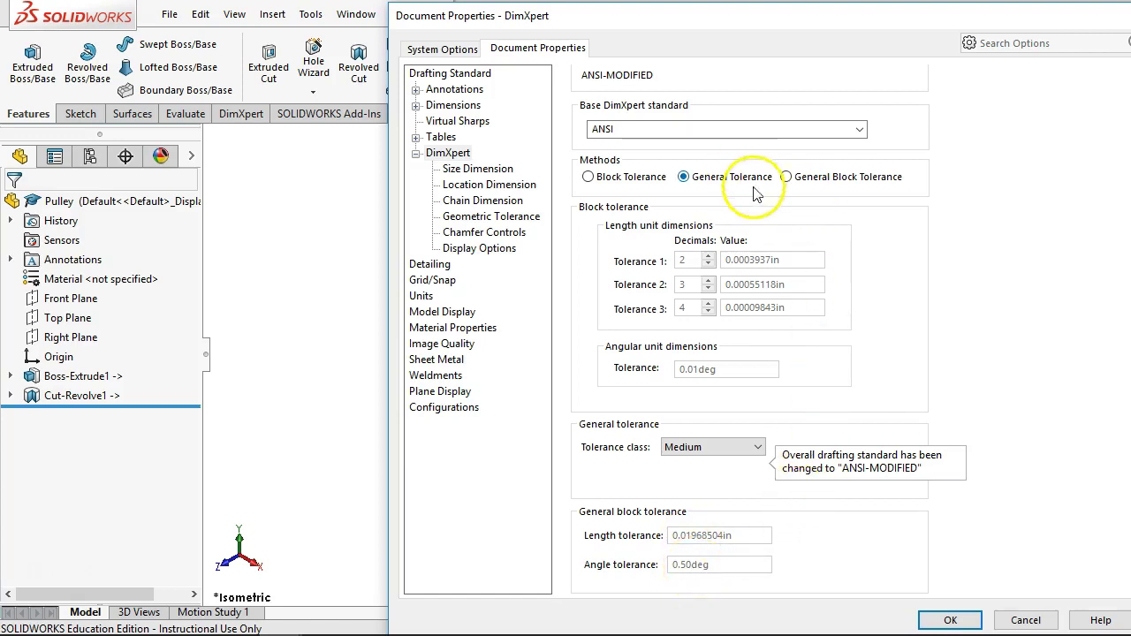
Step: Review the DimXpert size, location, chain, geometric tolerance, chamfer and display settings, then accept the document properties
click(478, 173)
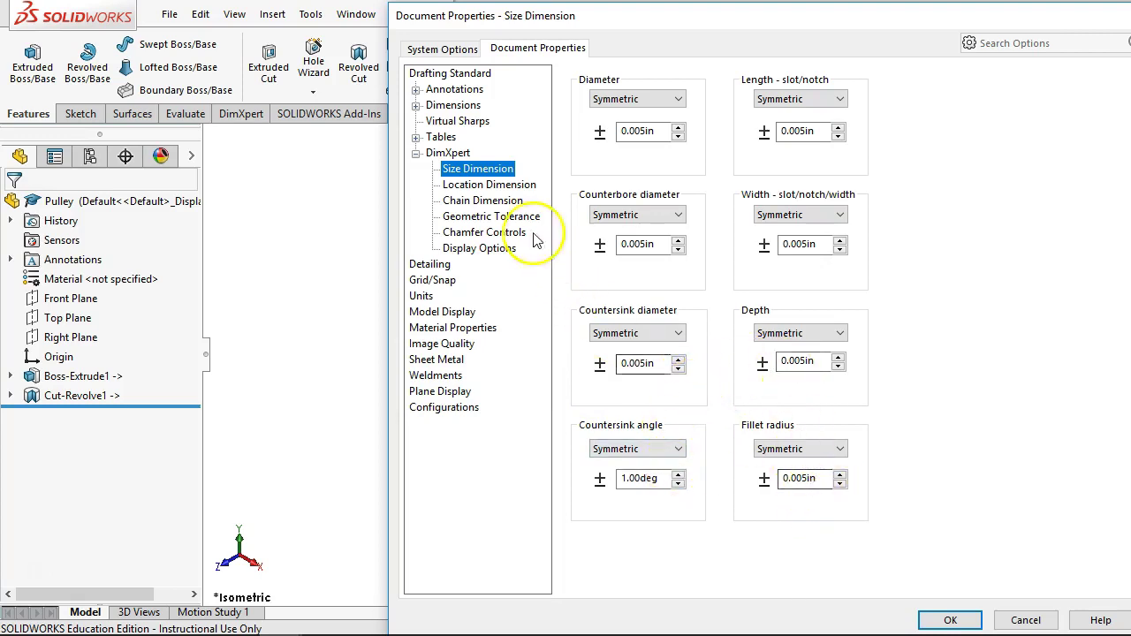
click(495, 185)
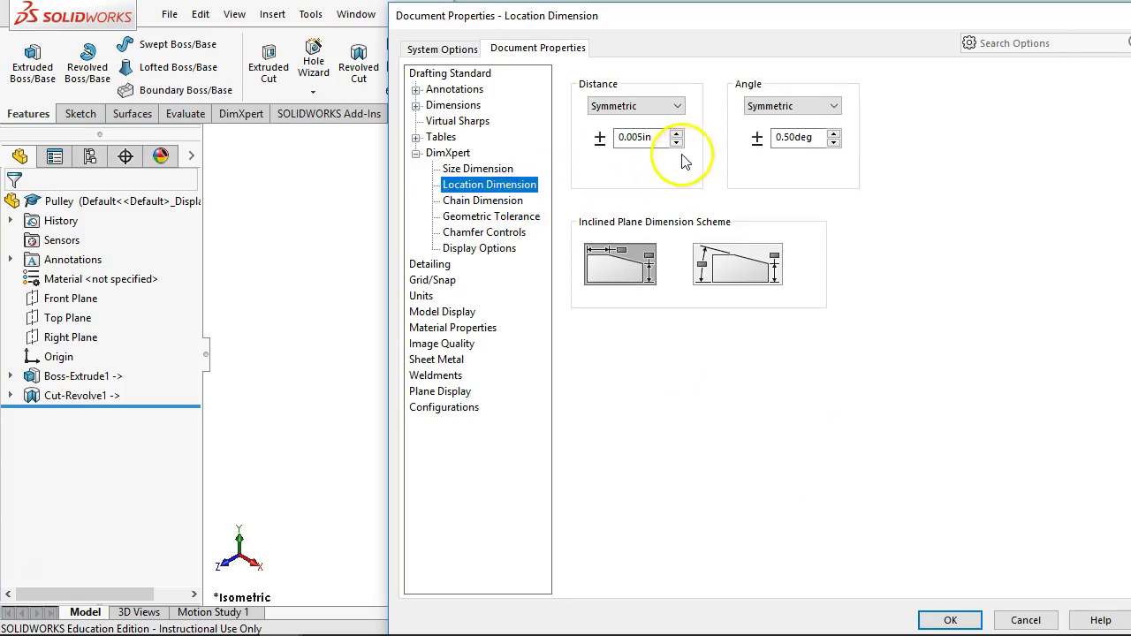
click(652, 143)
text(5)
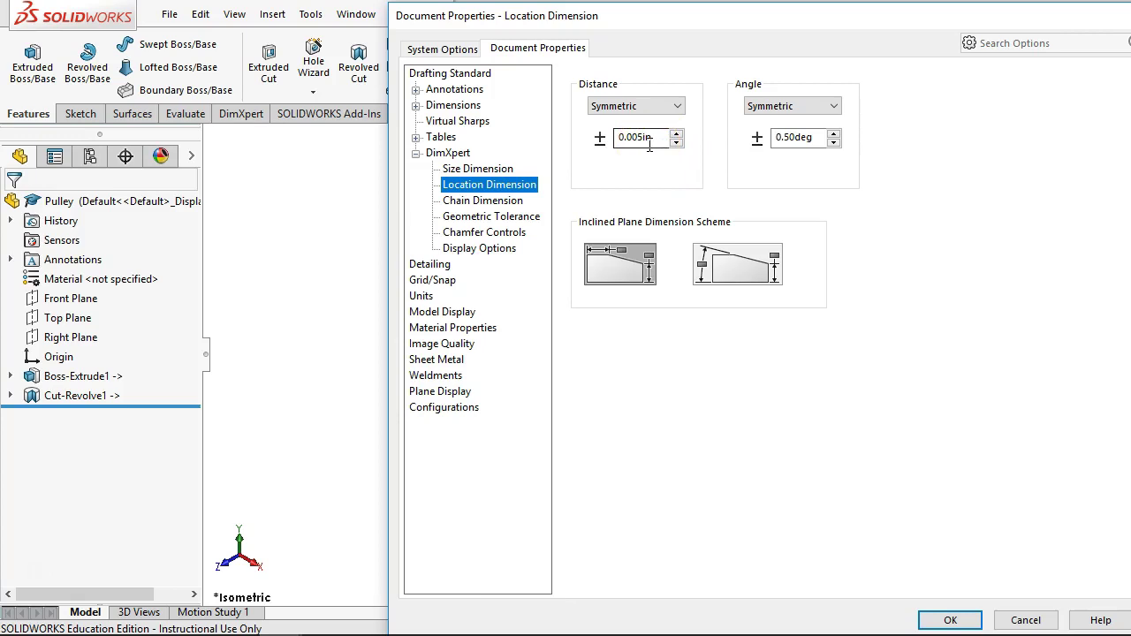
click(509, 202)
click(505, 220)
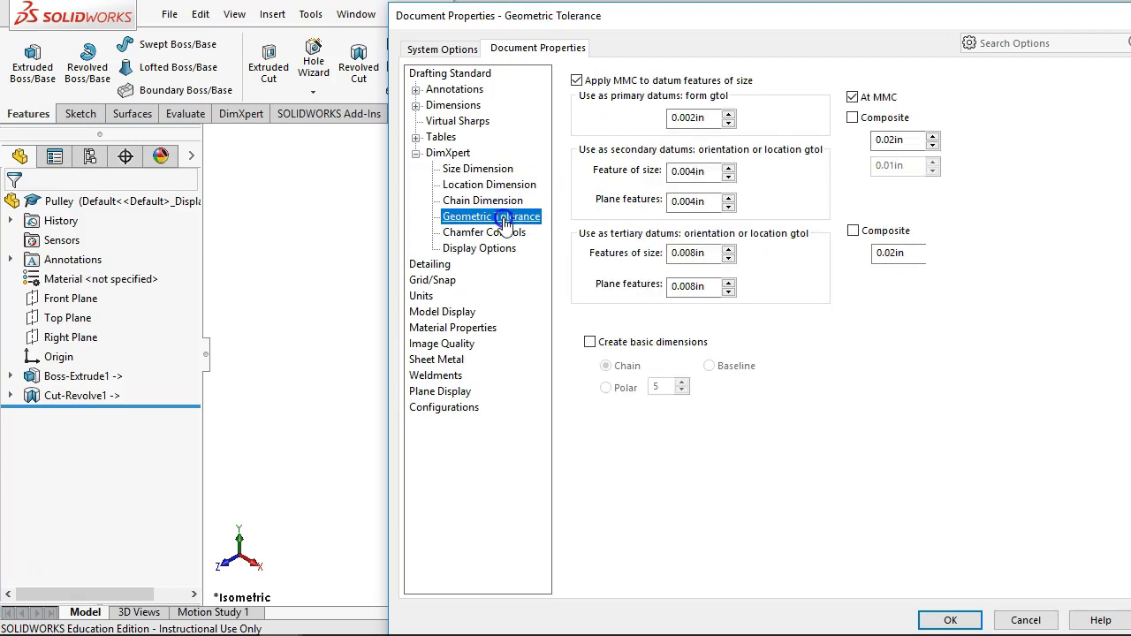
click(525, 235)
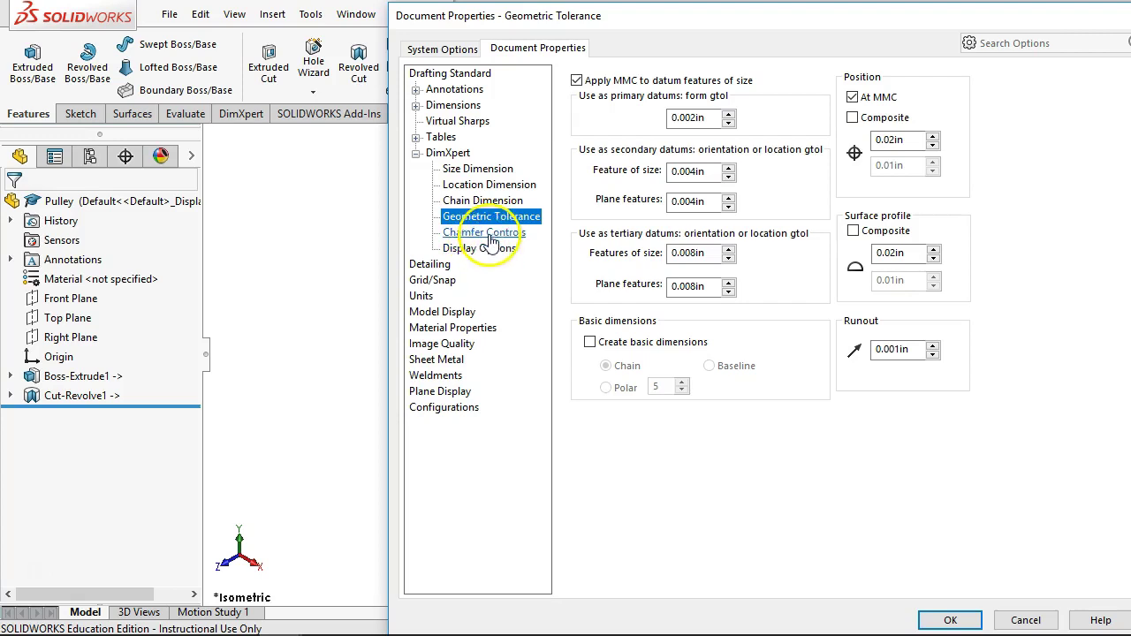
click(491, 237)
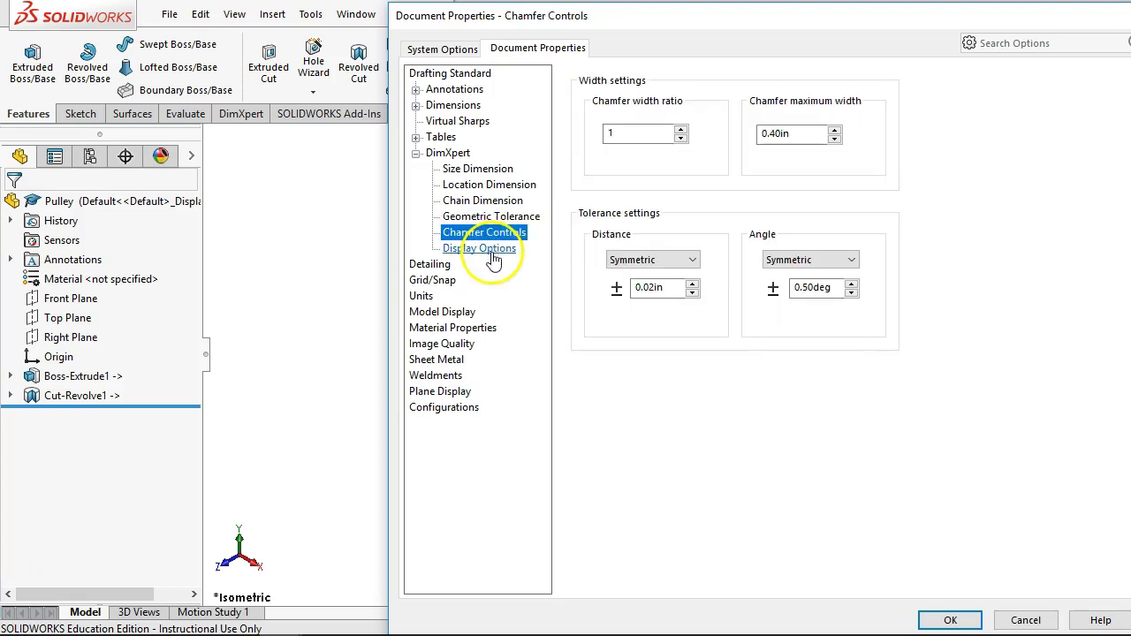
click(491, 254)
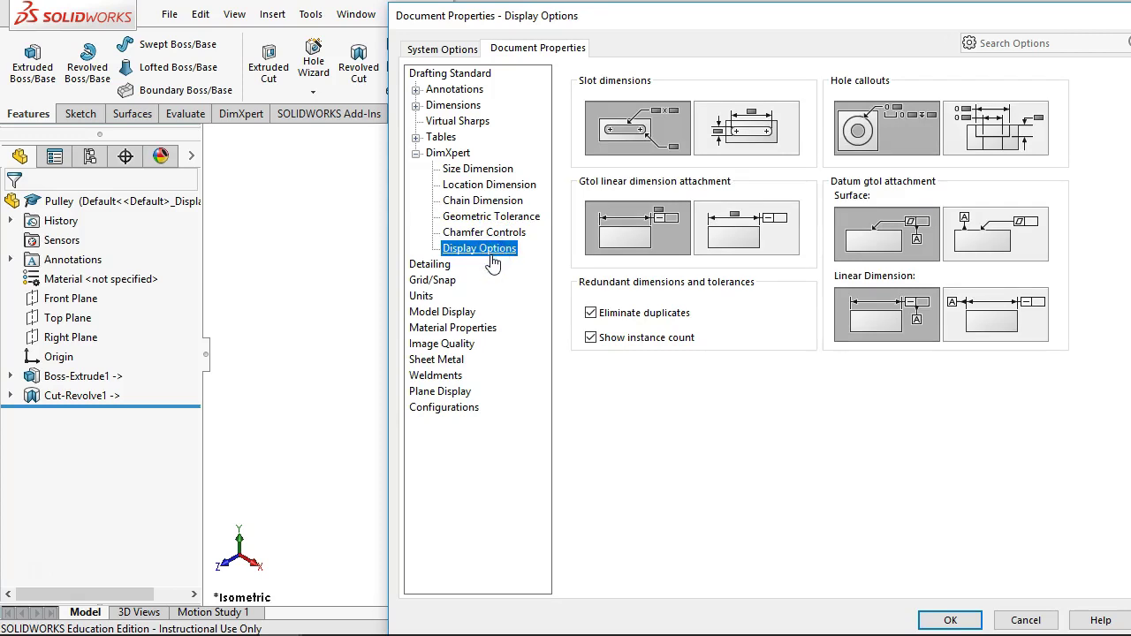
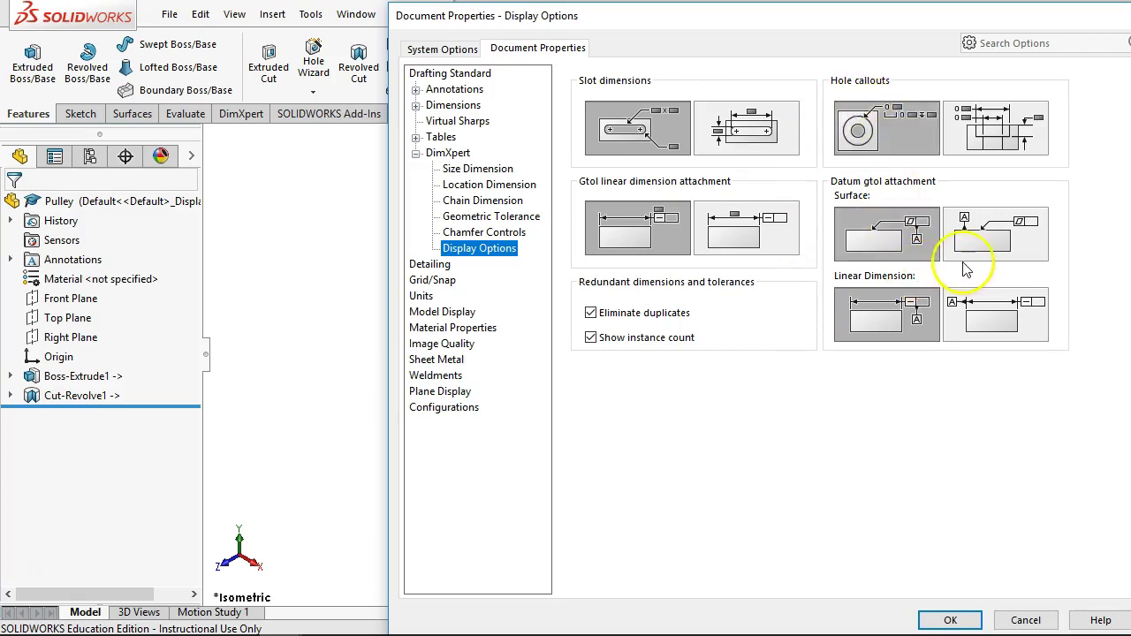
click(949, 621)
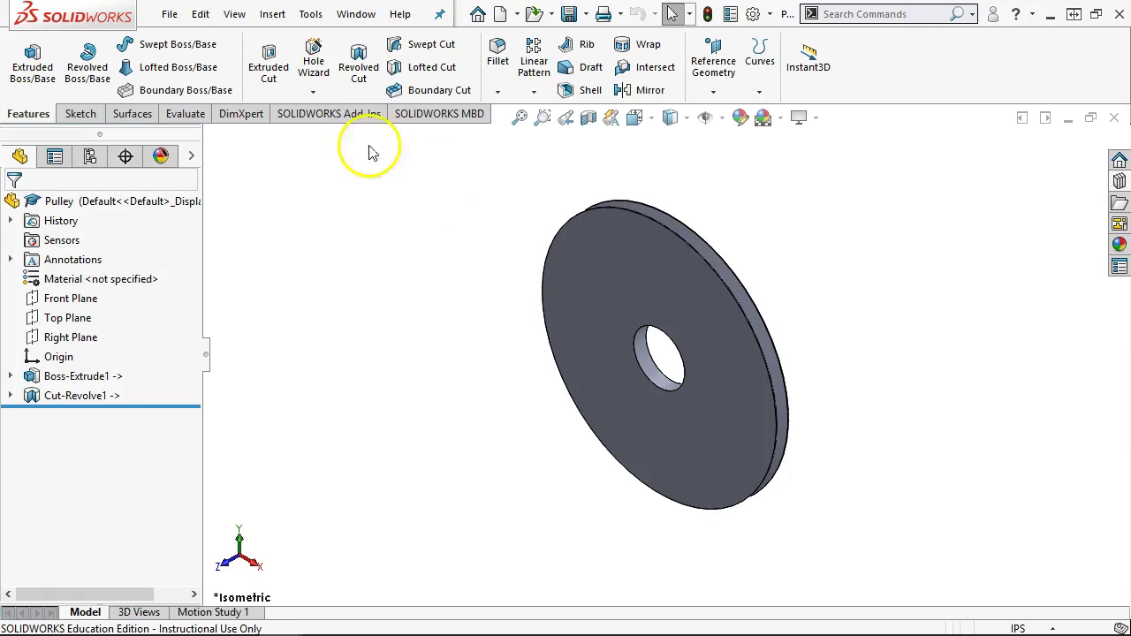
Step: Start a DimXpert Auto Dimension Scheme with prismatic part type and plus and minus tolerances, using the pulley's rear flat face as primary datum
click(124, 158)
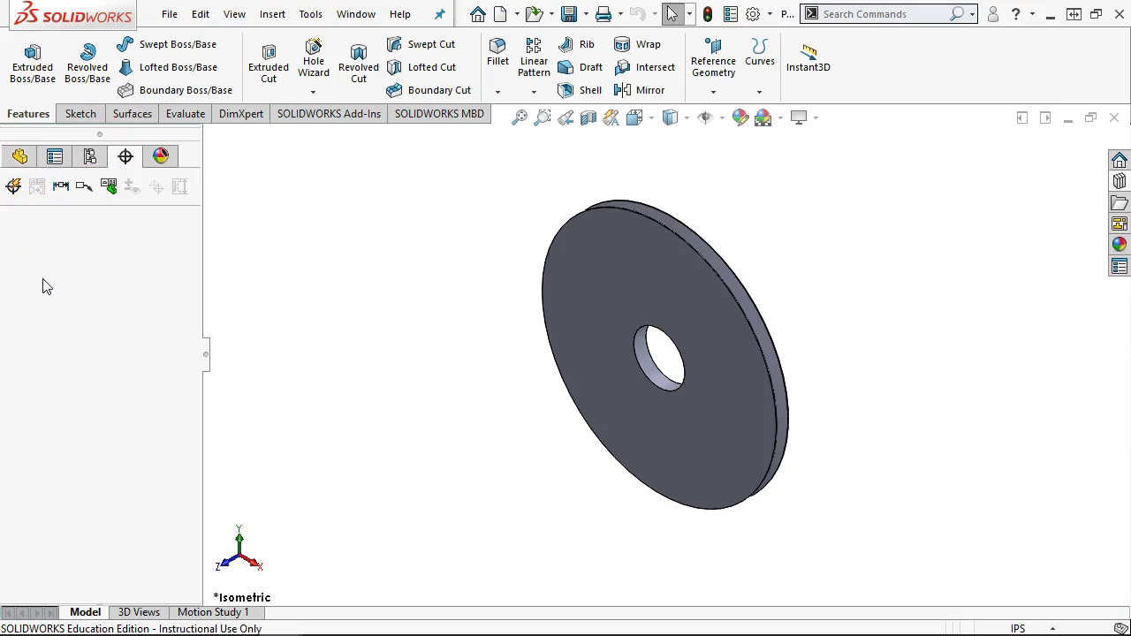
click(242, 114)
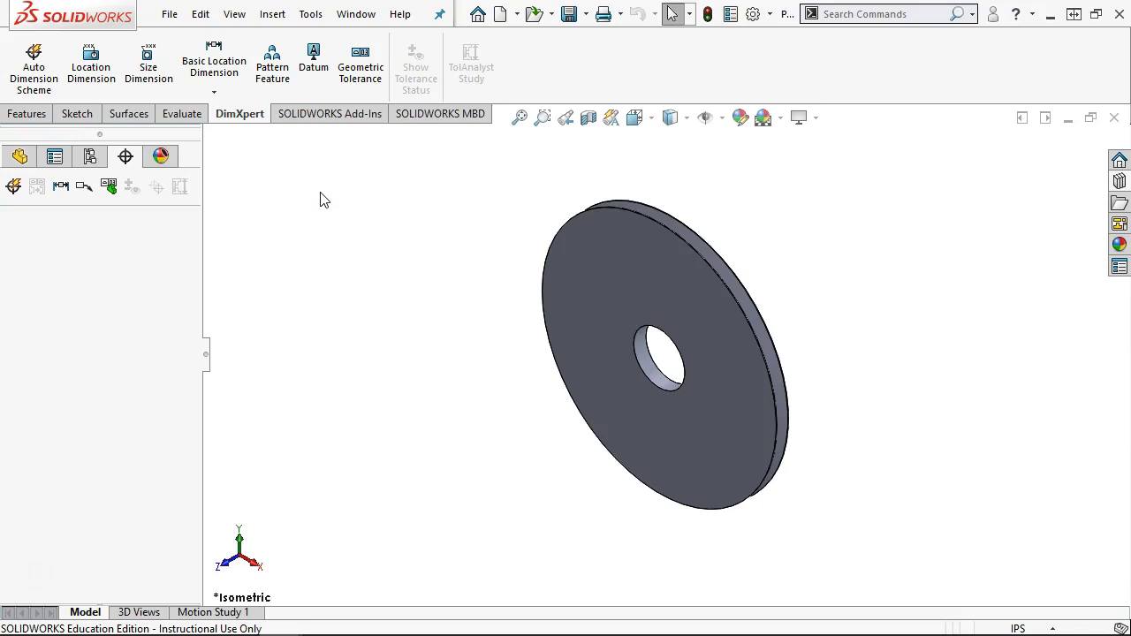
click(40, 62)
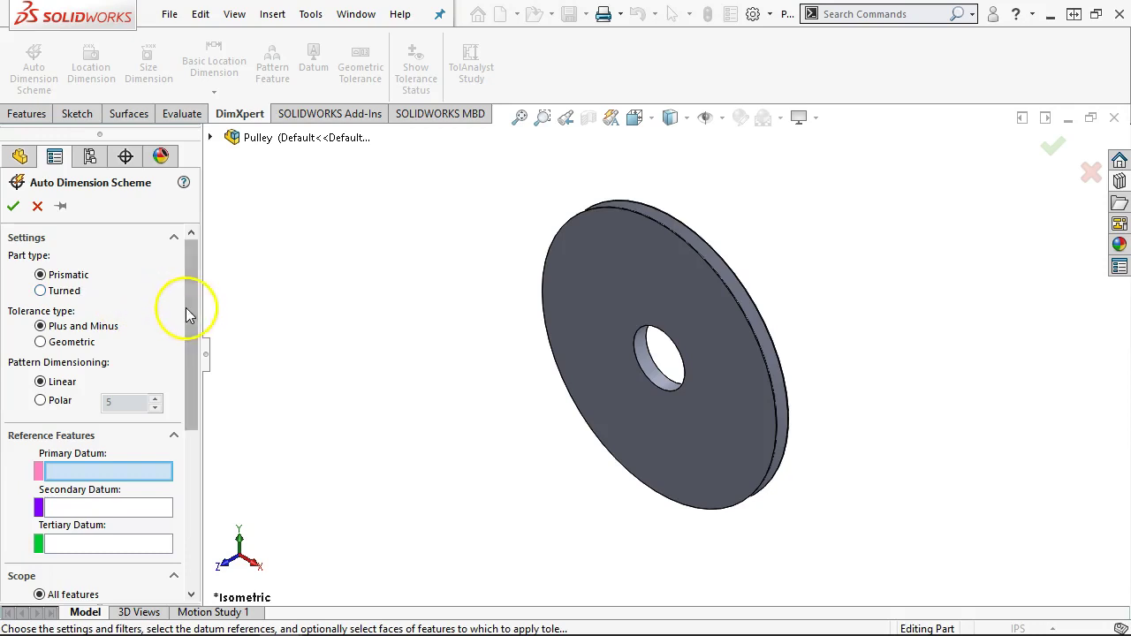
drag(188, 314, 186, 337)
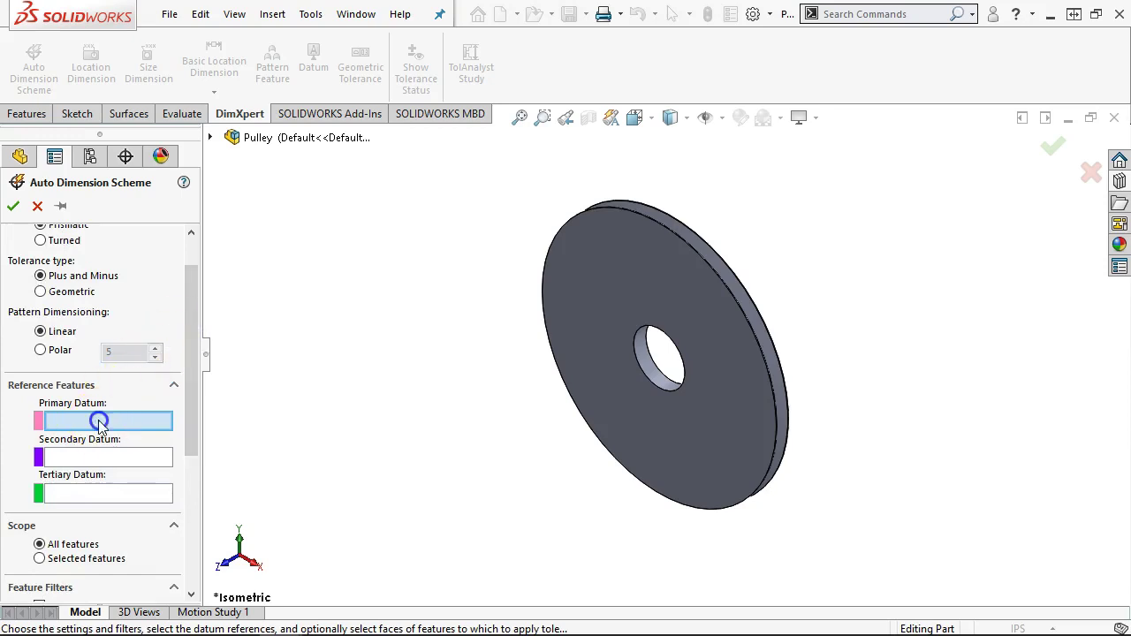
middle_drag(429, 335, 341, 356)
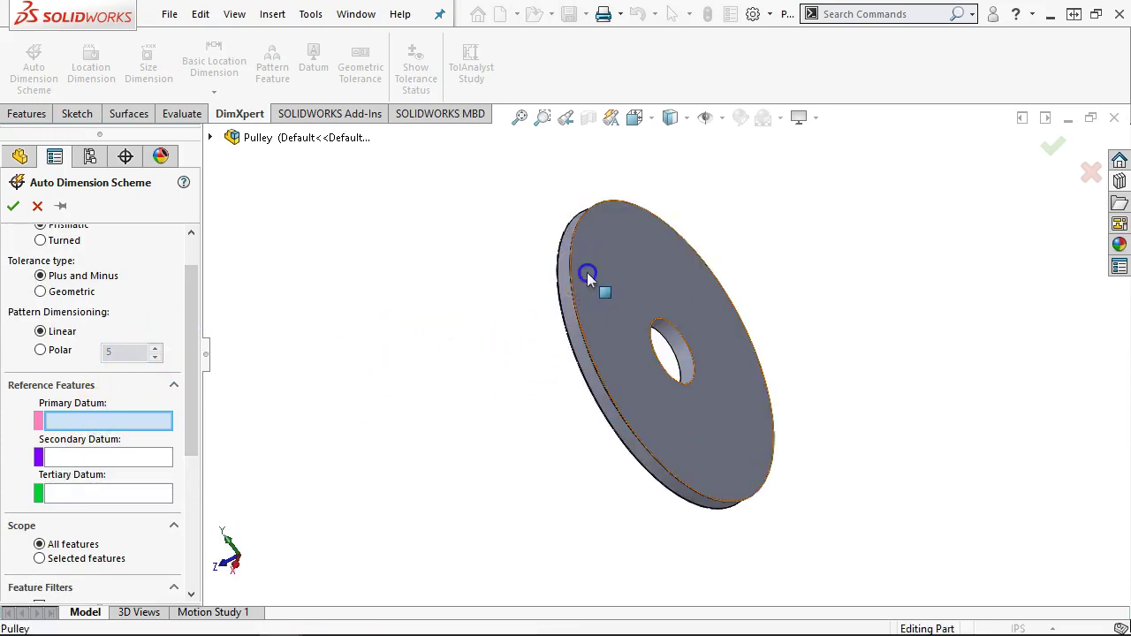
click(587, 276)
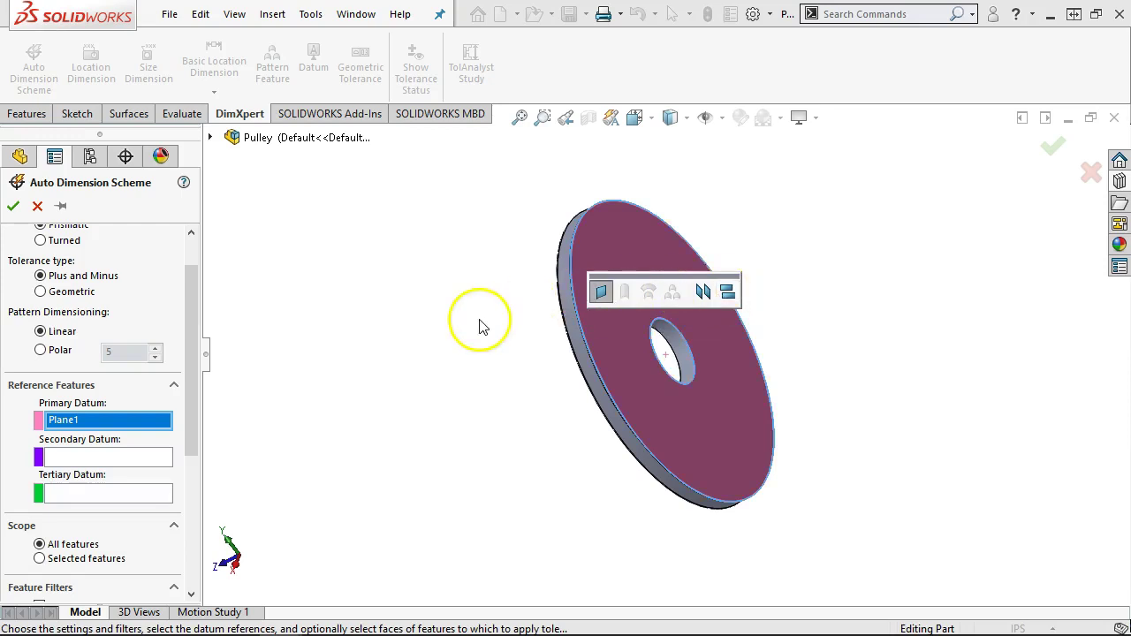
click(601, 291)
middle_drag(497, 336, 590, 274)
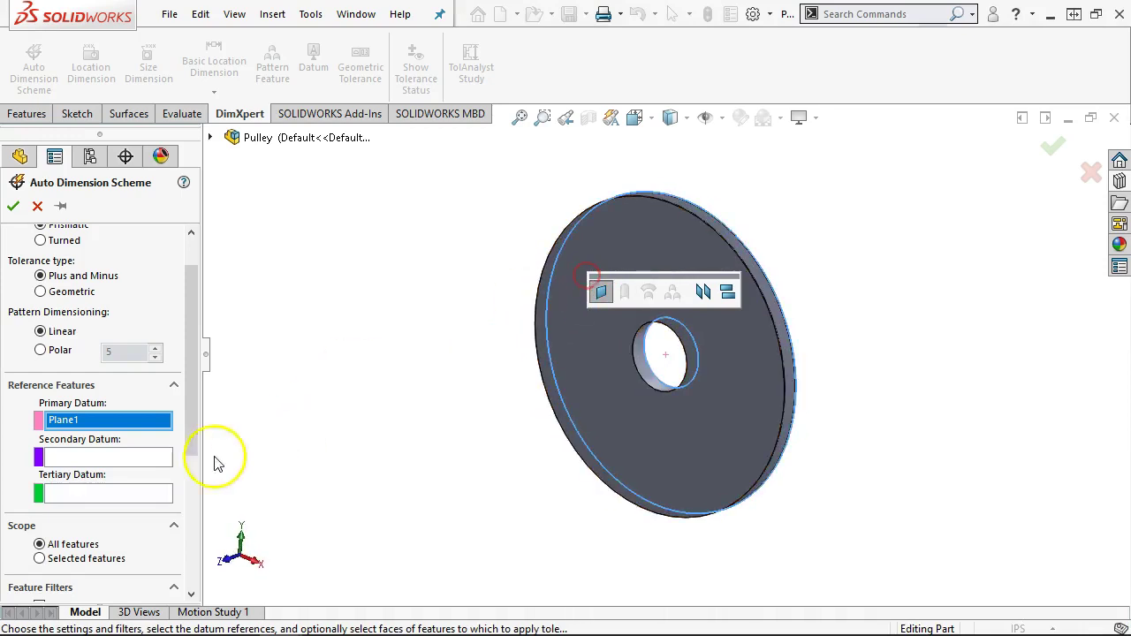
Step: Assign the pulley's front flat face as the secondary datum plane of the scheme
click(120, 458)
mouse_move(476, 443)
middle_down()
mouse_move(480, 434)
mouse_move(507, 498)
mouse_move(384, 528)
mouse_move(472, 444)
middle_up()
click(569, 332)
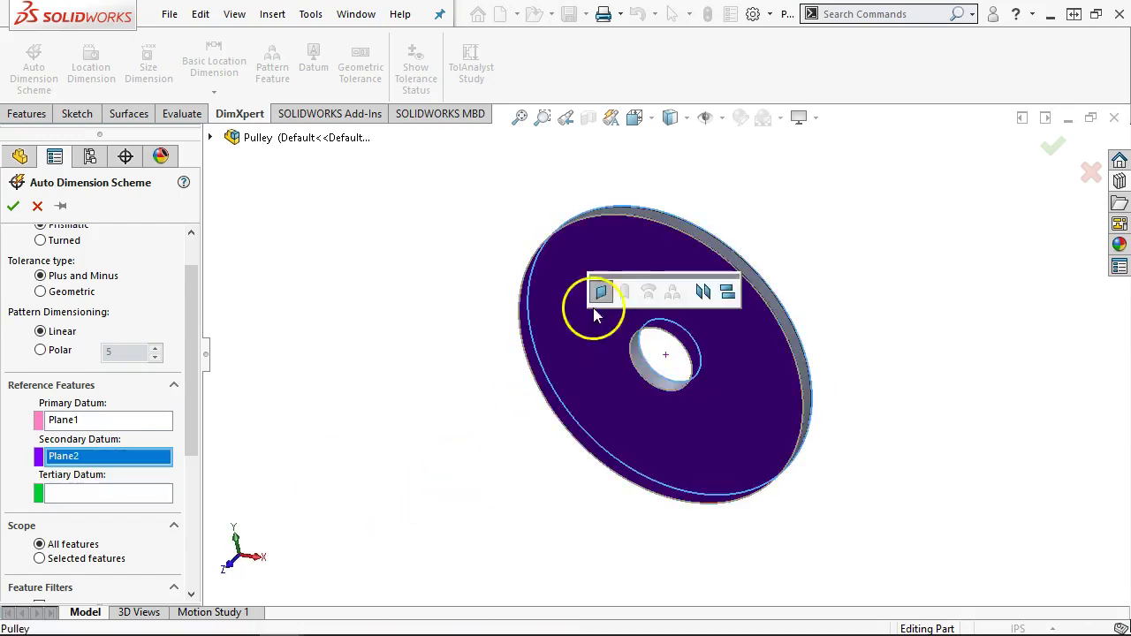
Step: Assign the narrow outer cylindrical rim face of the pulley as the tertiary datum, recognized as a boss
click(103, 493)
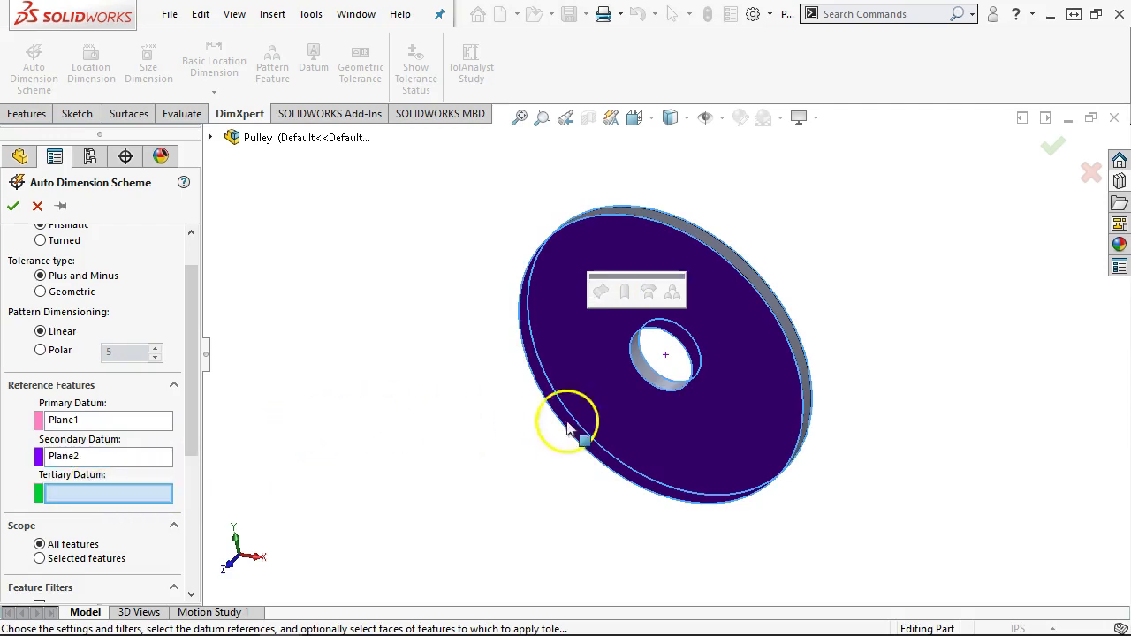
scroll(652, 365, down, 8)
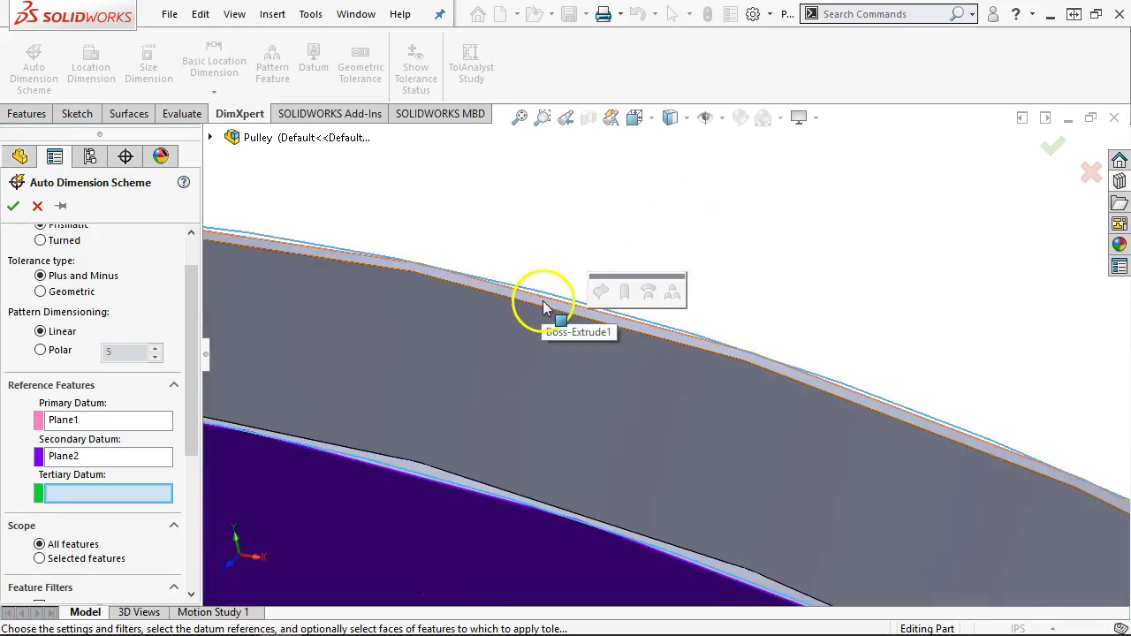
scroll(543, 305, down, 3)
click(542, 307)
scroll(576, 367, up, 10)
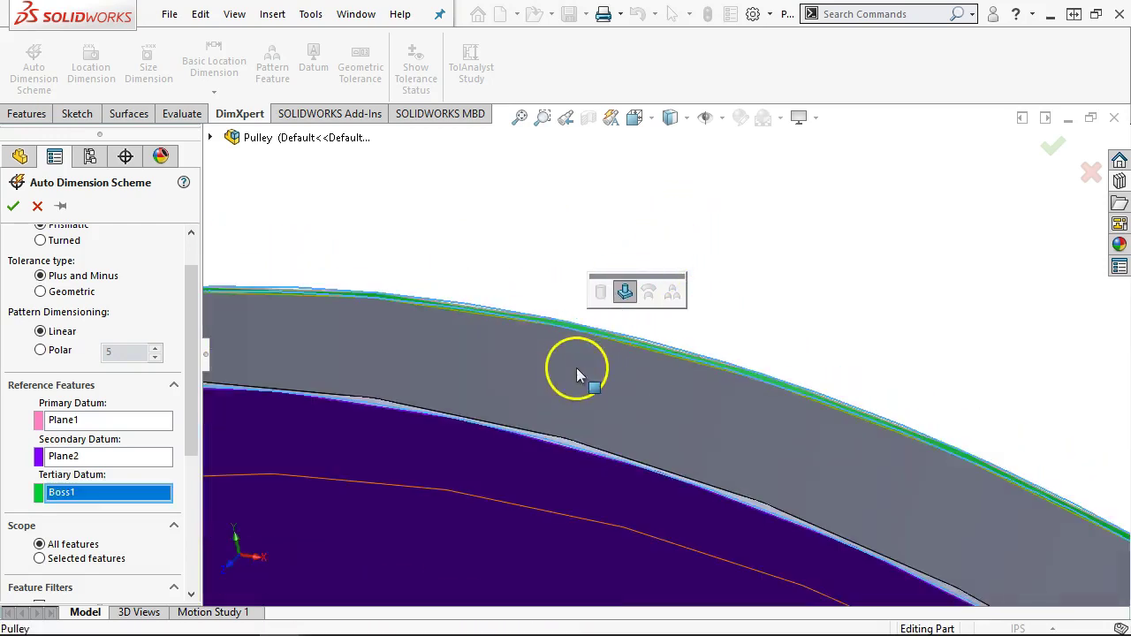
key(f)
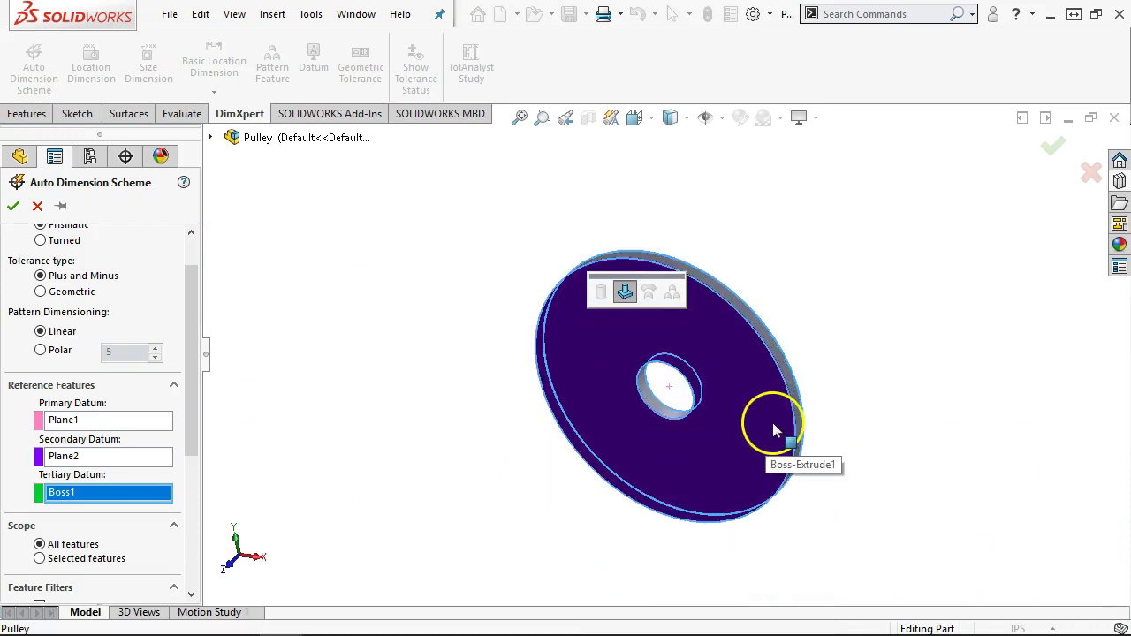
scroll(771, 419, down, 2)
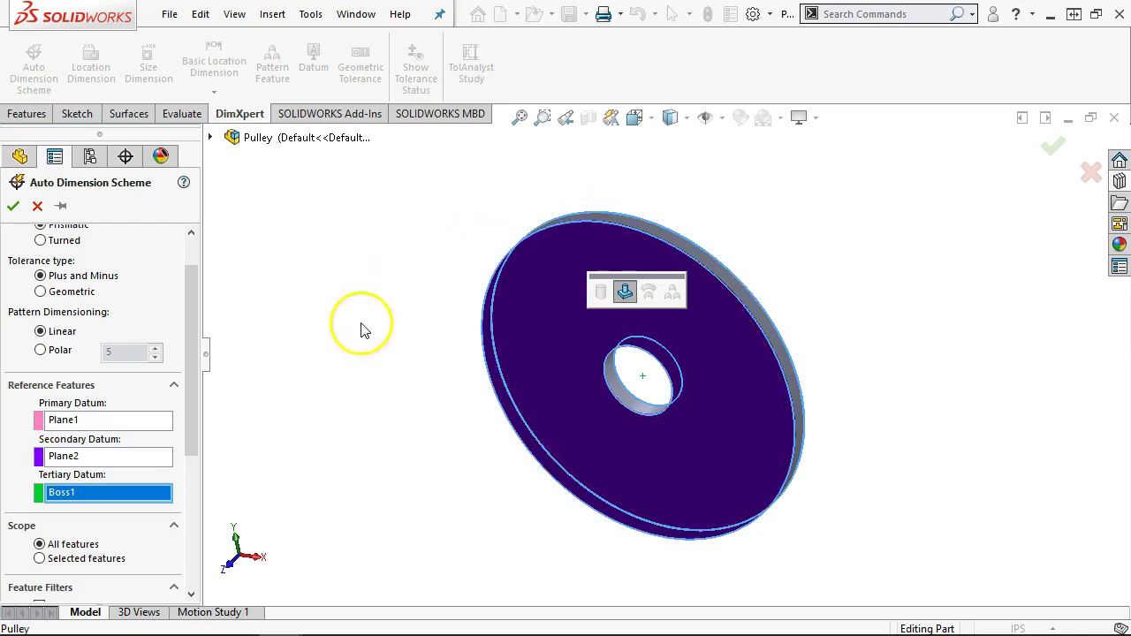
Step: Try to generate the auto dimension scheme for all features with every feature filter enabled, and cancel the command
drag(189, 341, 213, 485)
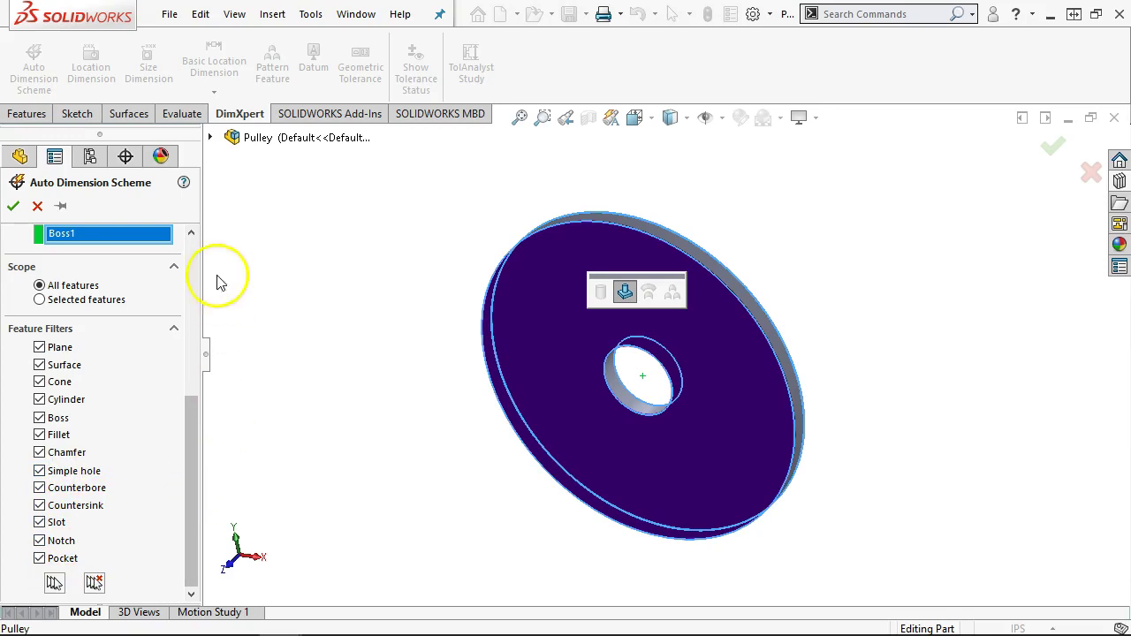
click(13, 206)
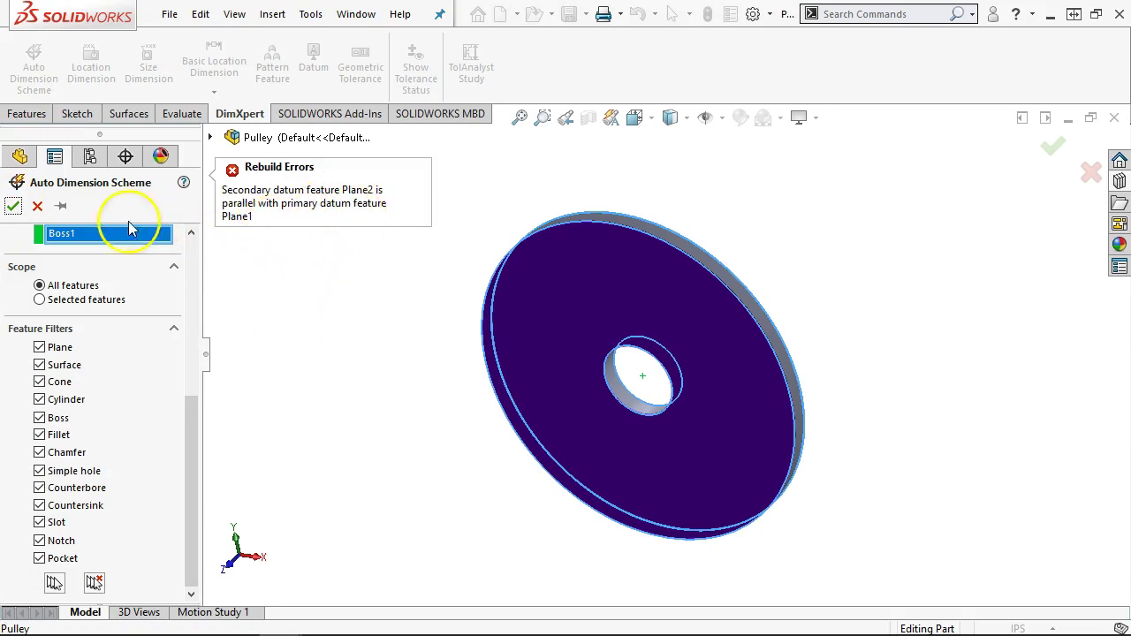
click(39, 207)
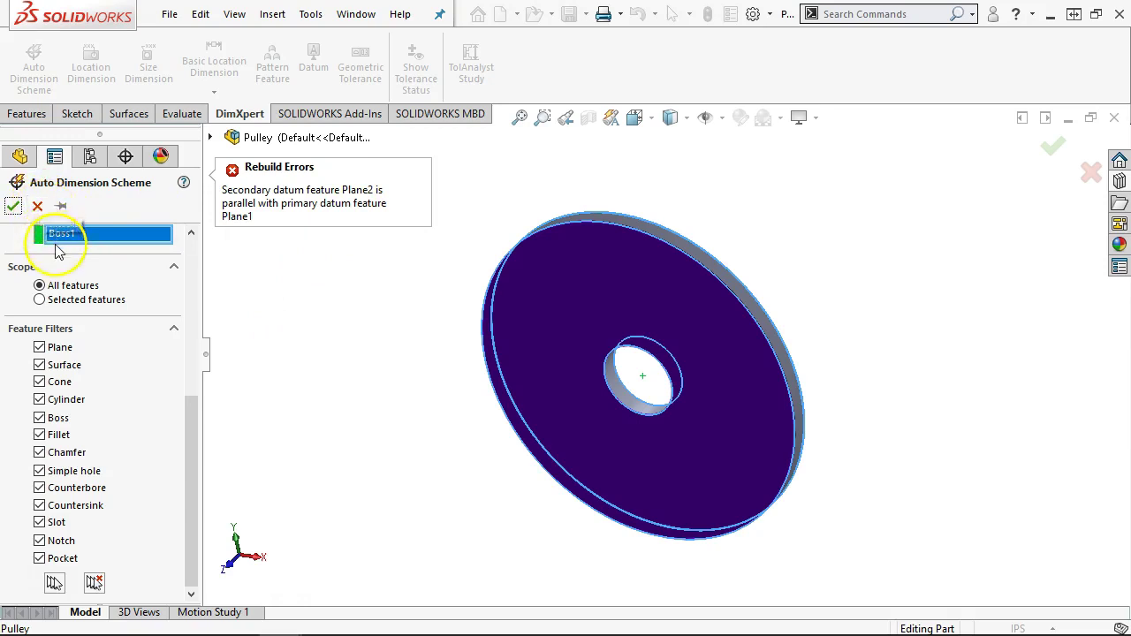
click(360, 269)
click(9, 236)
click(8, 236)
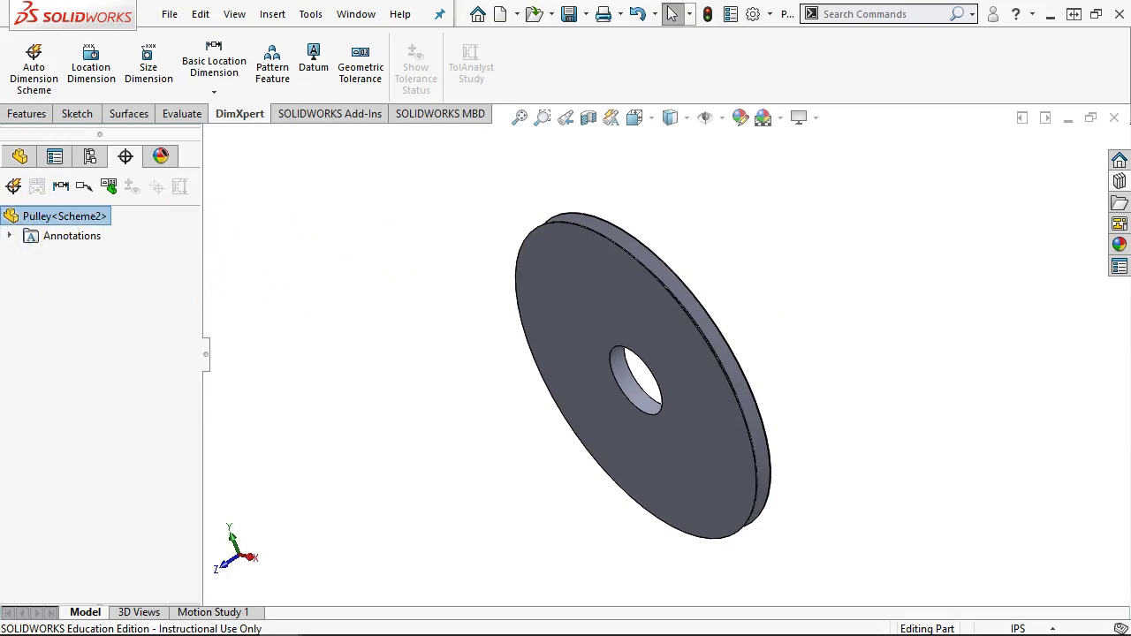
Step: Start a prismatic, plus and minus Auto Dimension Scheme with the pulley's rear flat face as primary datum
click(34, 64)
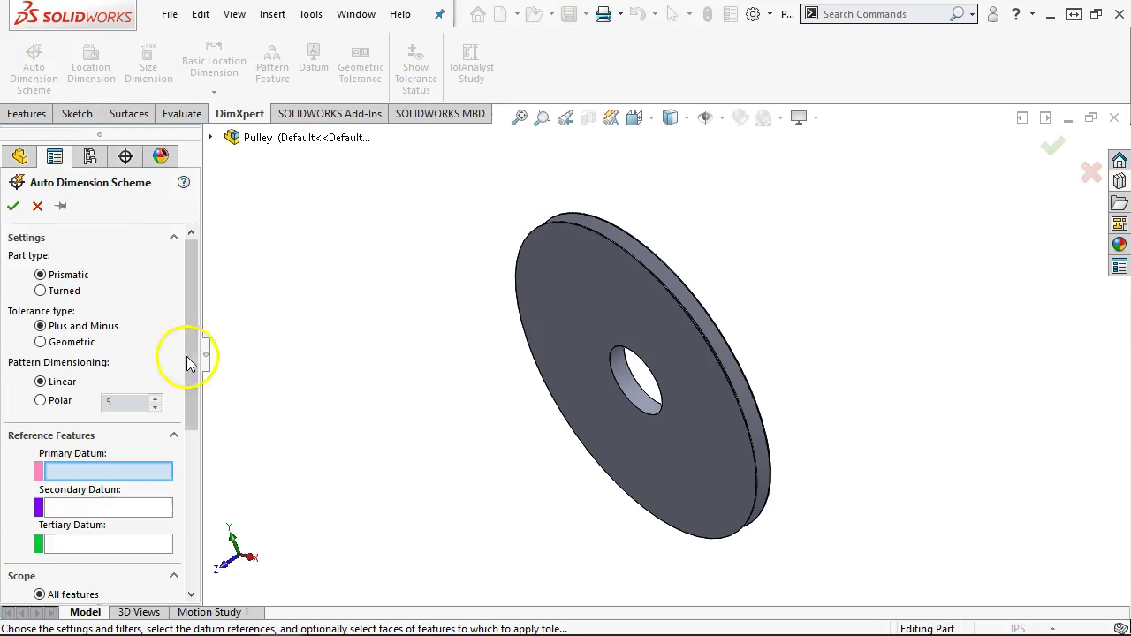
click(142, 469)
middle_drag(1000, 270, 942, 303)
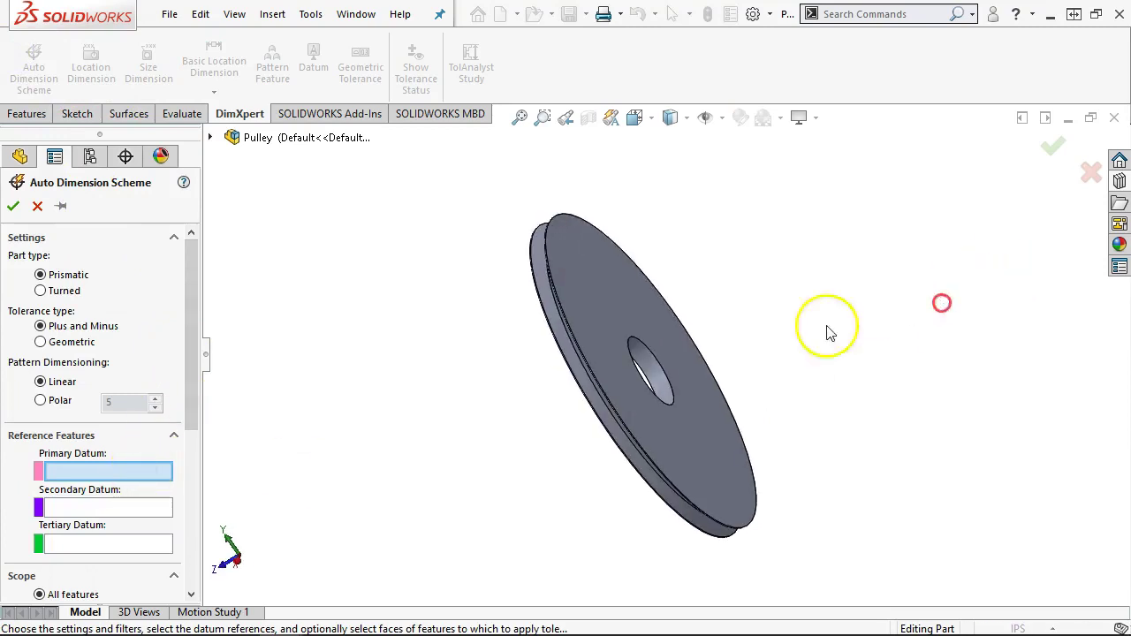
click(637, 290)
middle_drag(471, 278, 542, 190)
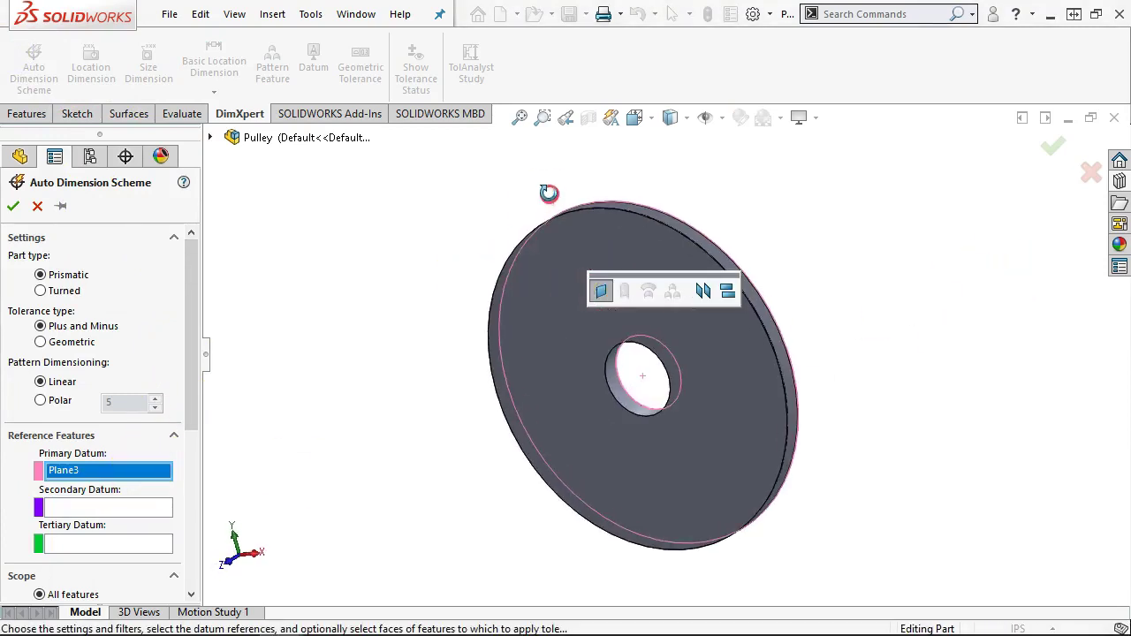
Step: Try to generate the scheme with the pulley's front flat face as secondary datum and no tertiary datum
click(110, 507)
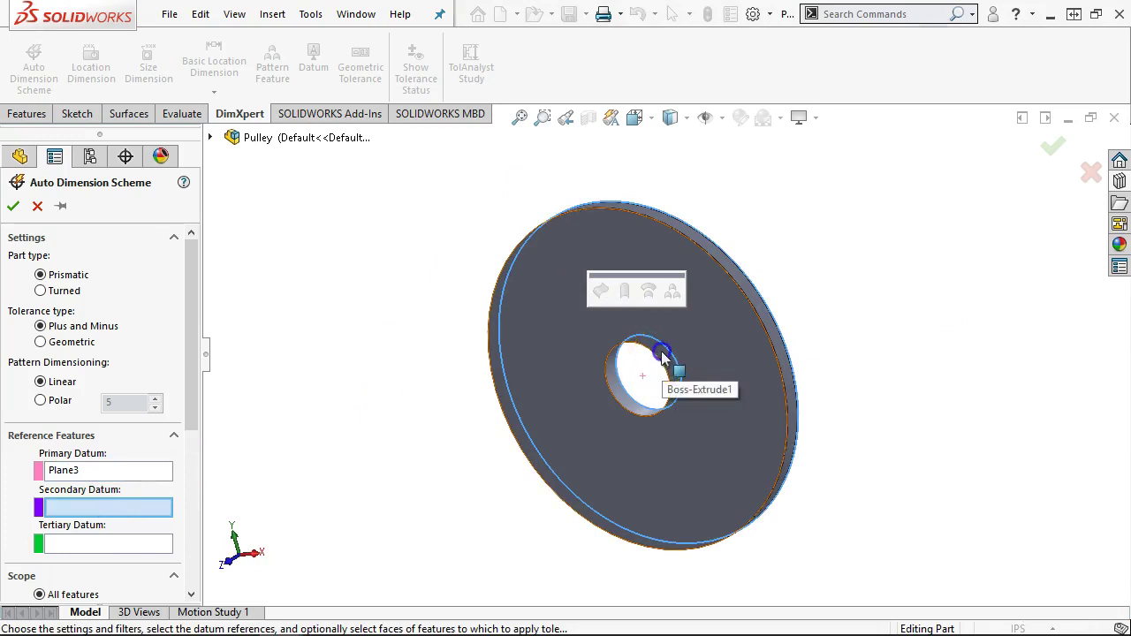
click(651, 368)
drag(190, 357, 209, 321)
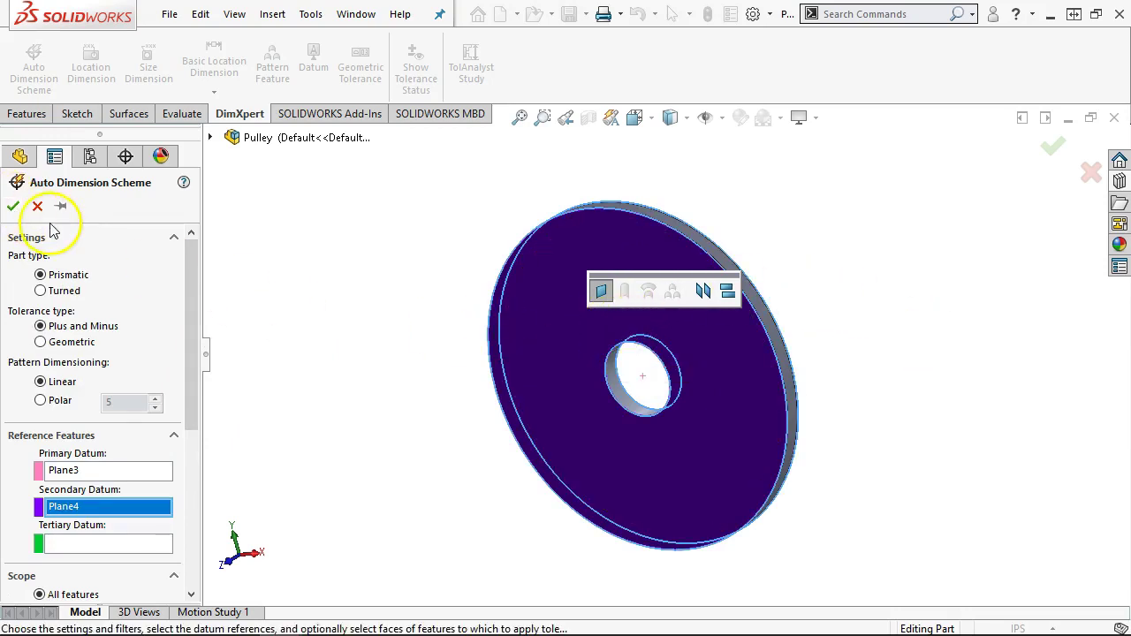
click(13, 205)
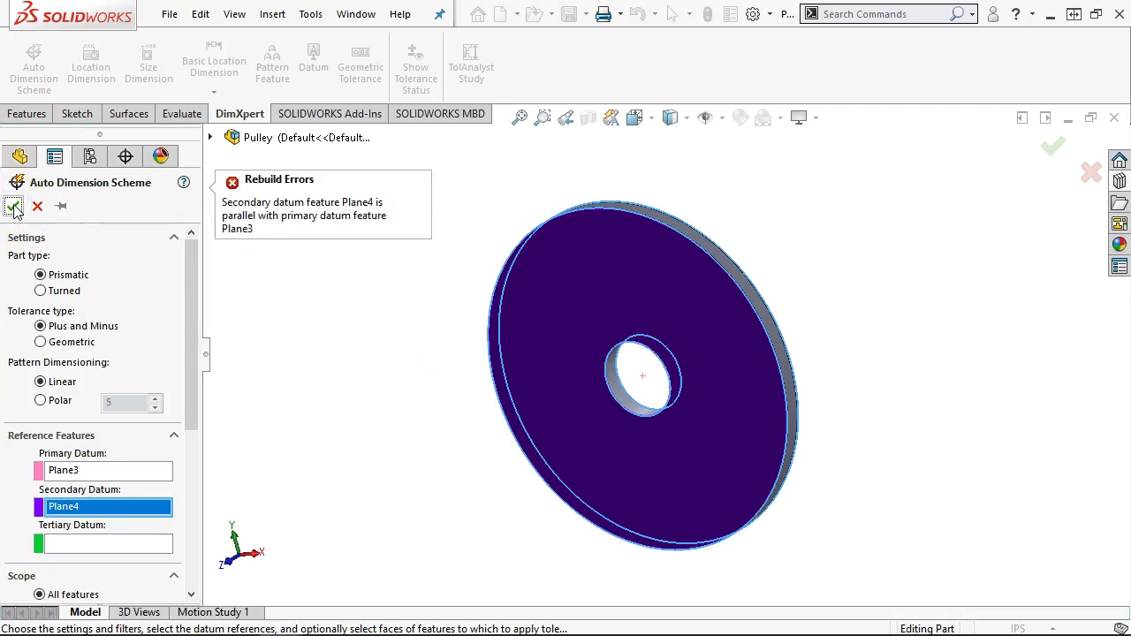
Step: Replace the secondary datum with the pulley's center bore as a simple hole and generate the dimension scheme
middle_drag(328, 341, 302, 349)
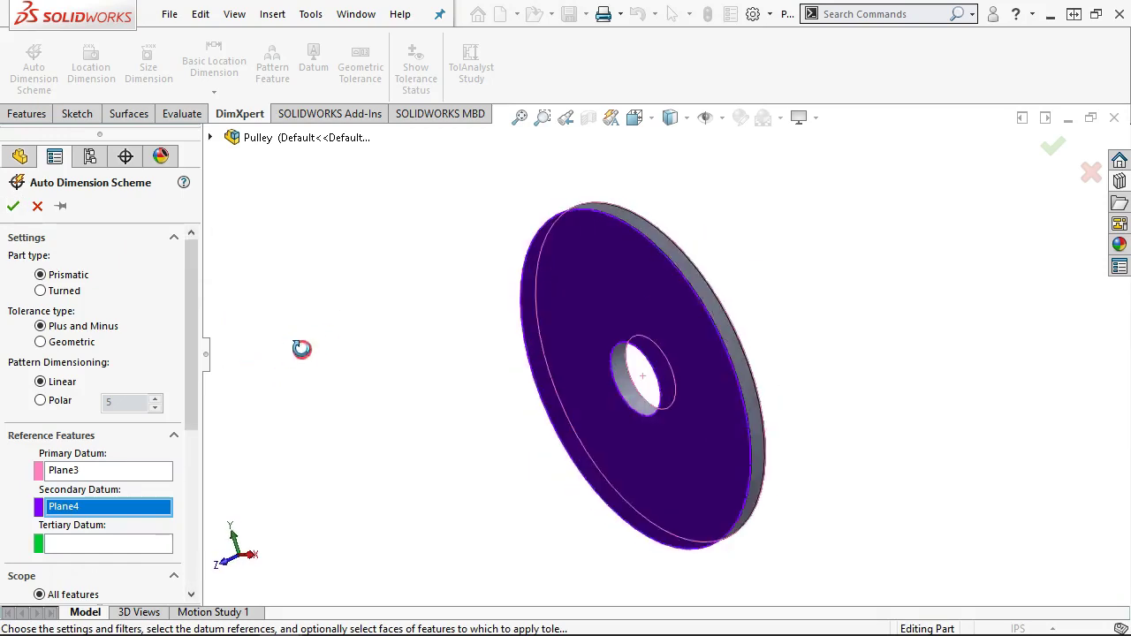
scroll(550, 391, down, 3)
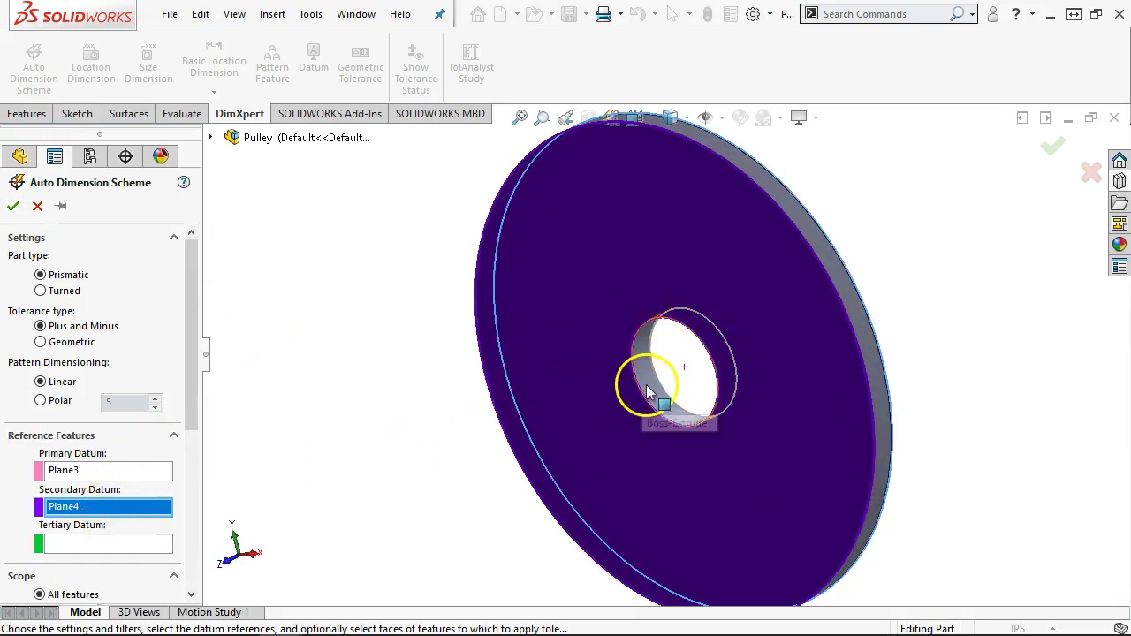
click(649, 385)
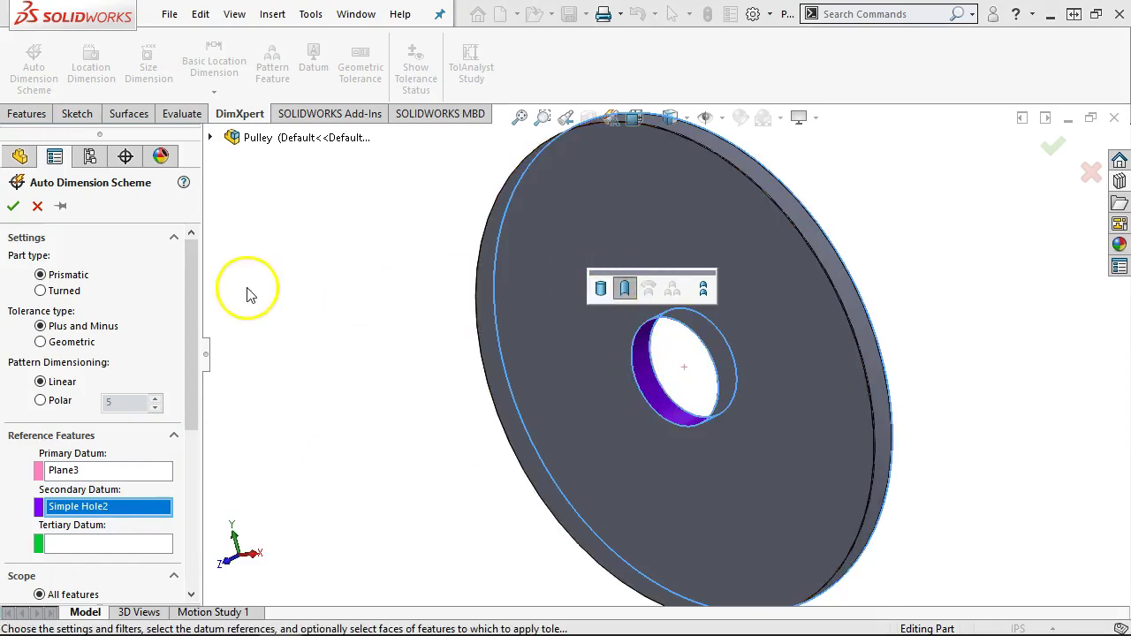
click(15, 209)
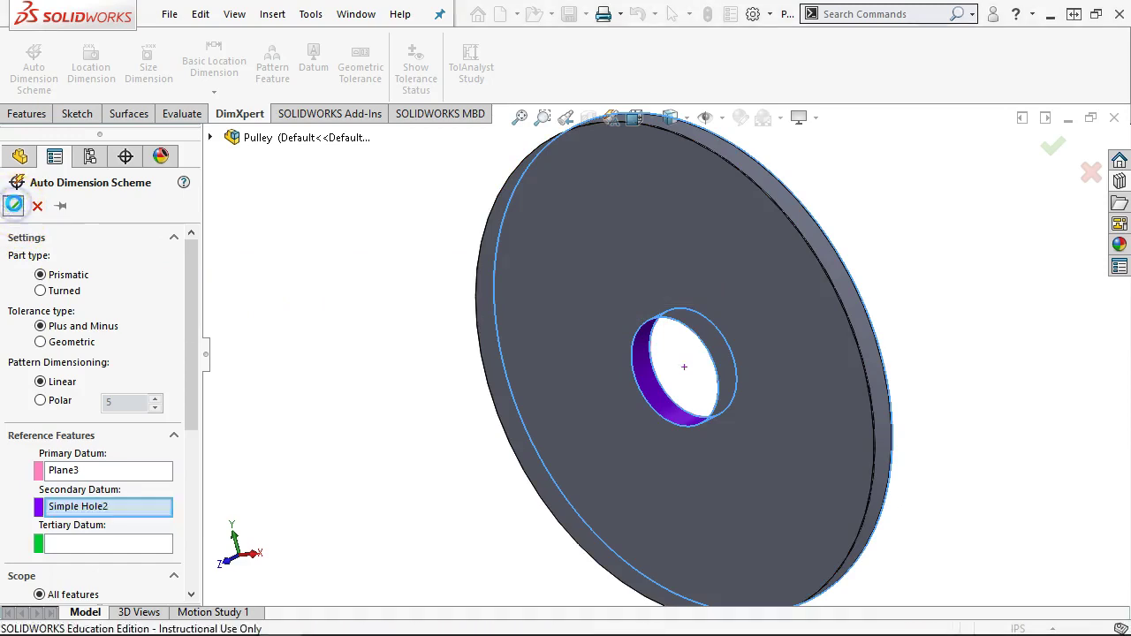
Step: Move the two 120° cone angle dimensions farther out from the pulley
middle_drag(300, 334, 322, 517)
drag(619, 453, 580, 518)
drag(747, 334, 742, 236)
scroll(670, 283, down, 3)
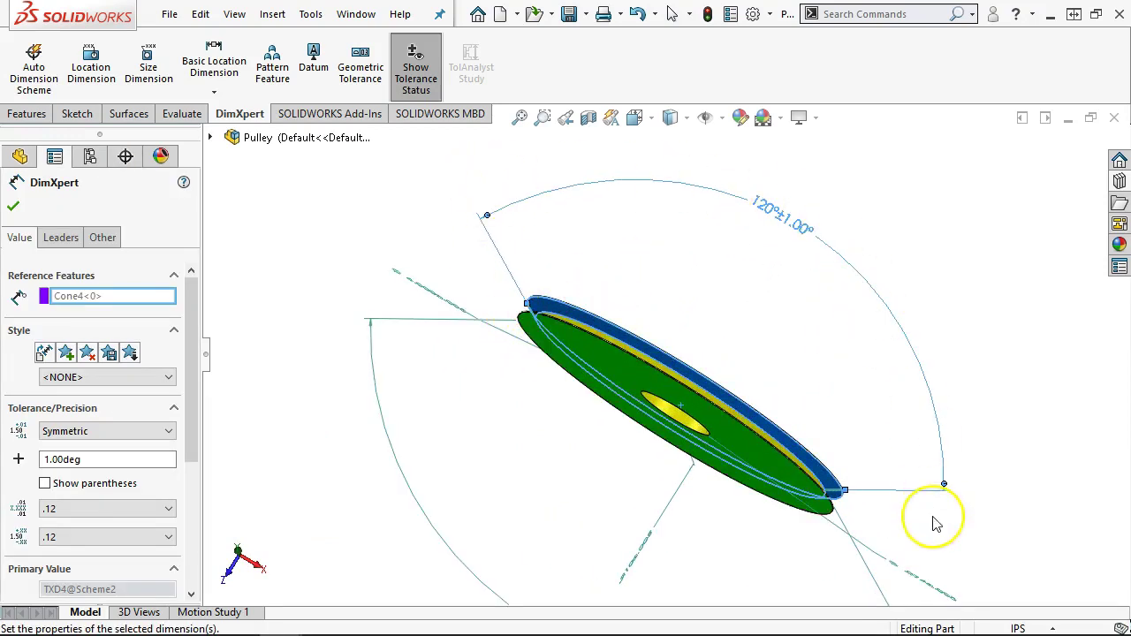
middle_drag(853, 374, 848, 285)
middle_drag(792, 307, 906, 240)
middle_drag(510, 511, 568, 534)
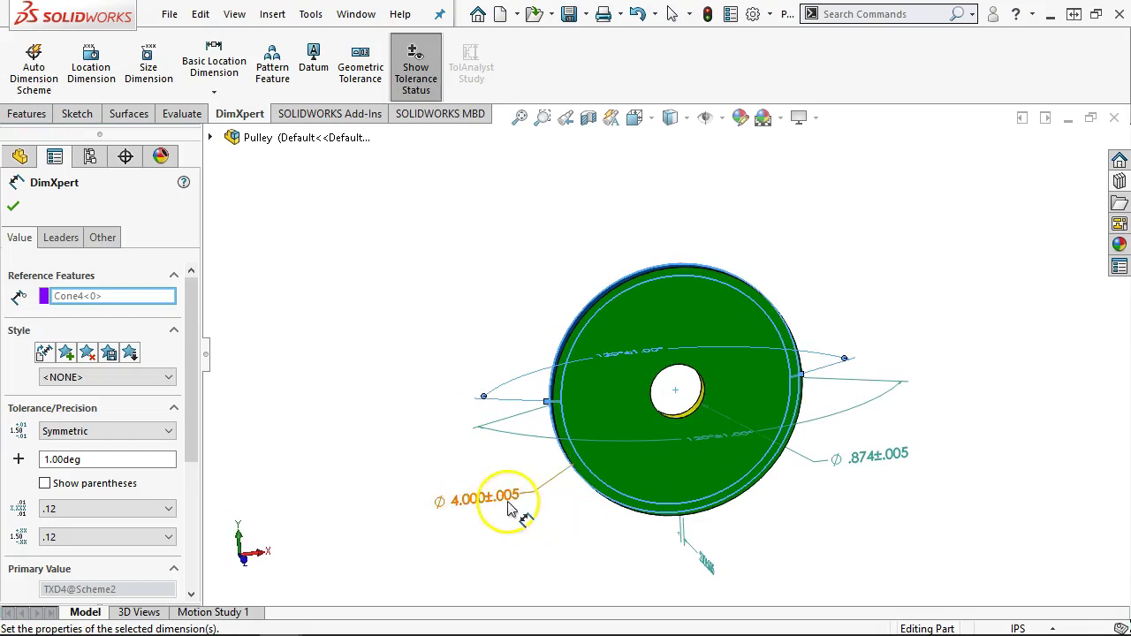
Step: Inspect the tolerance types available for the center bore's diameter dimension, and close its properties without changes
click(877, 460)
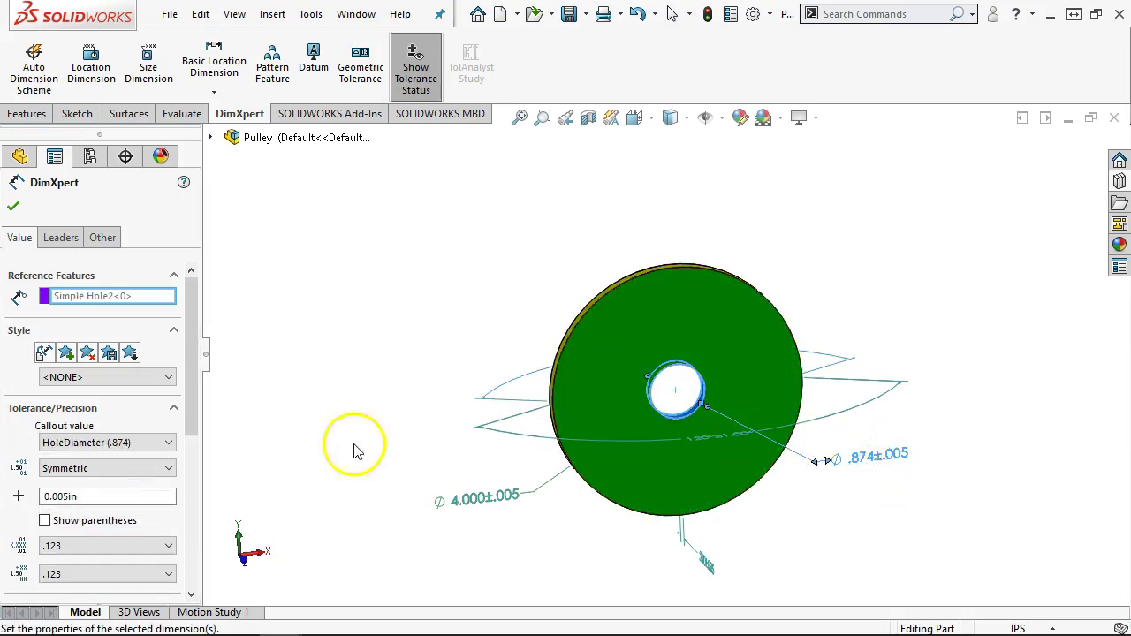
click(111, 468)
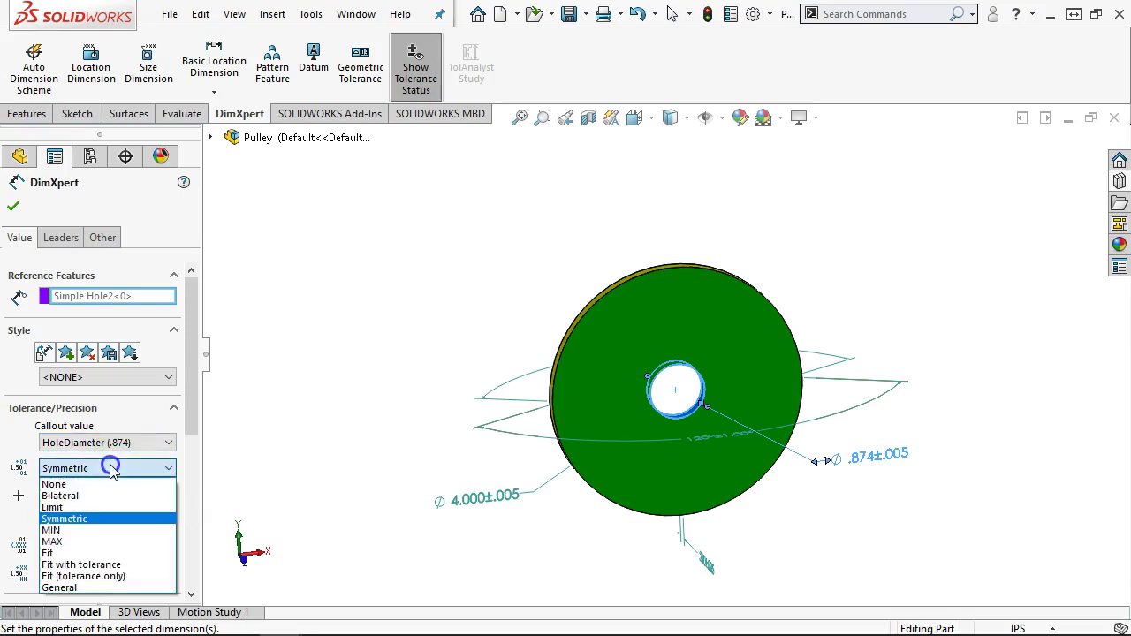
click(111, 468)
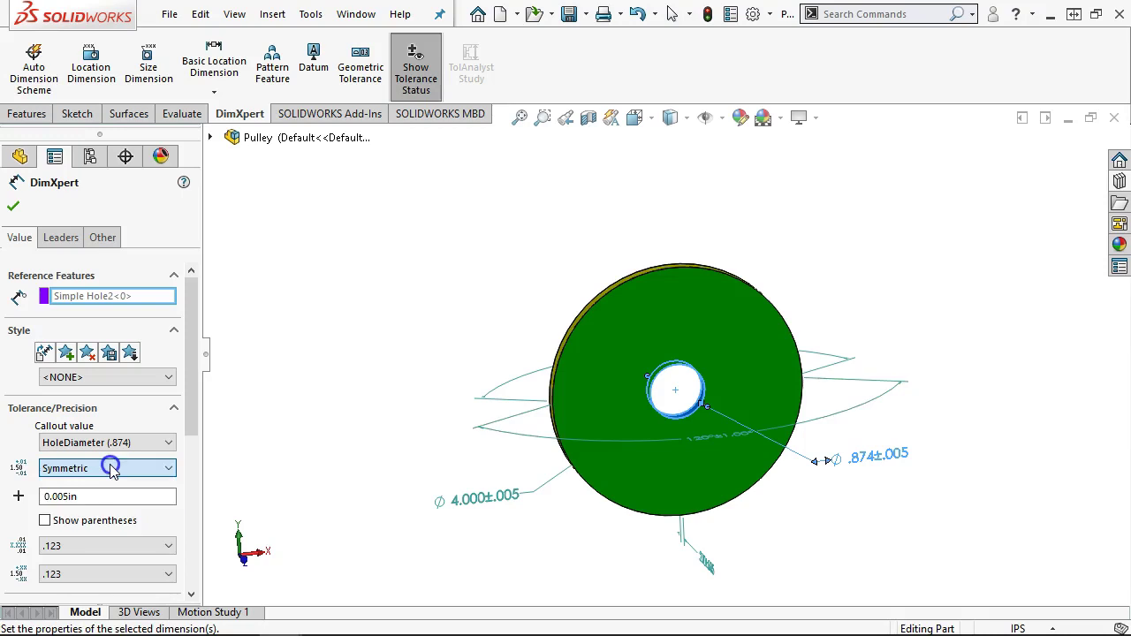
click(13, 206)
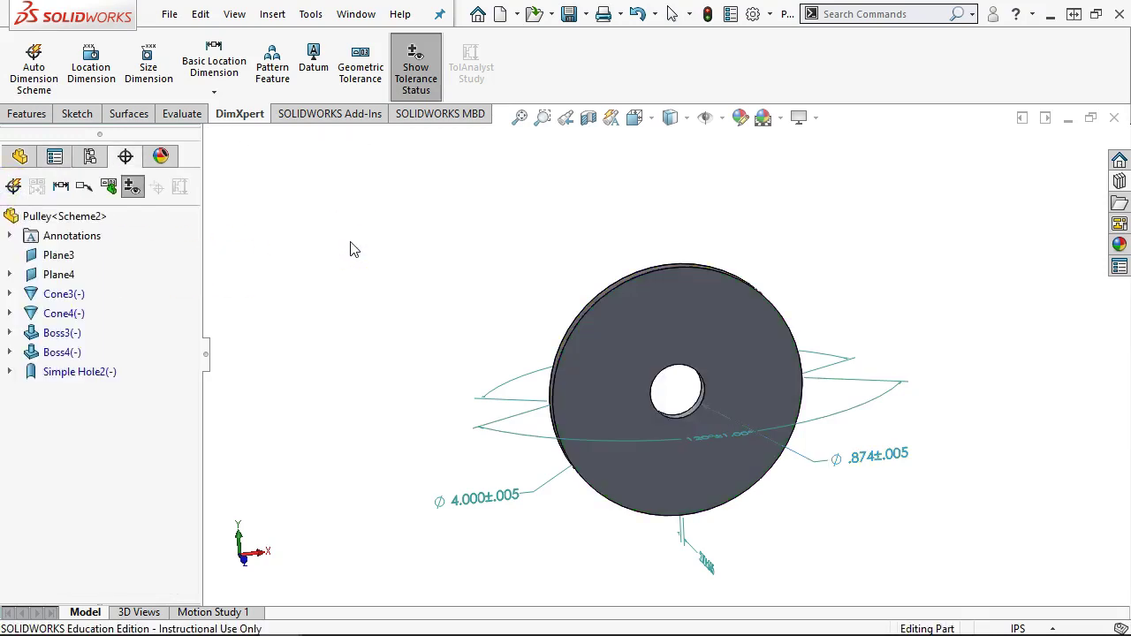
key(Escape)
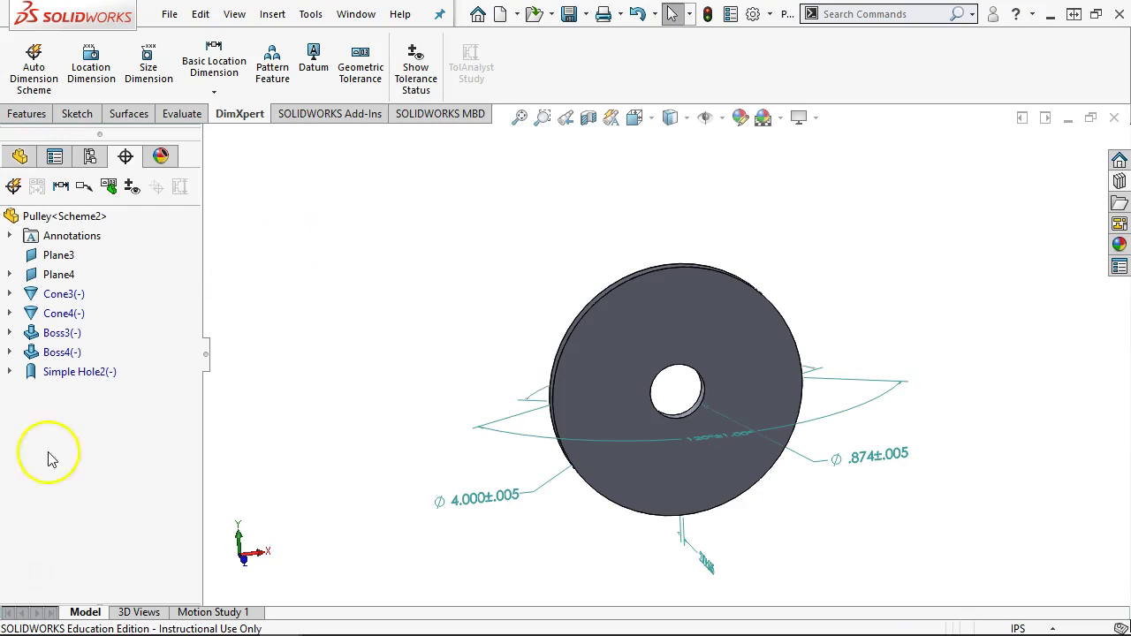
Step: Delete all DimXpert features of the scheme from Plane3 to Simple Hole2, including their dependent items
click(84, 376)
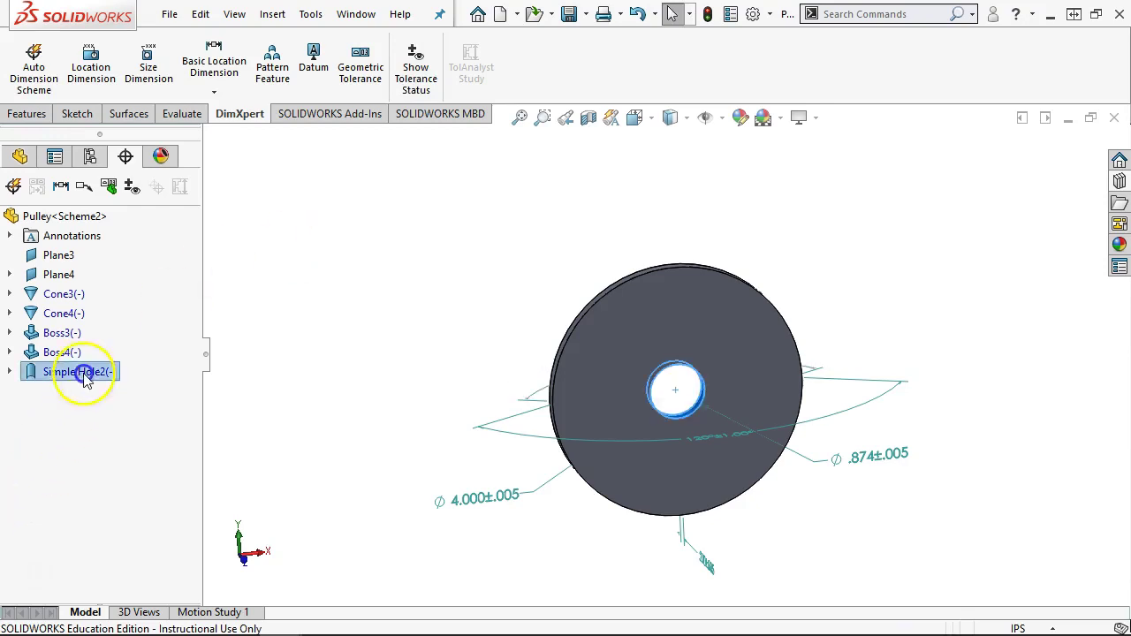
shift+click(62, 256)
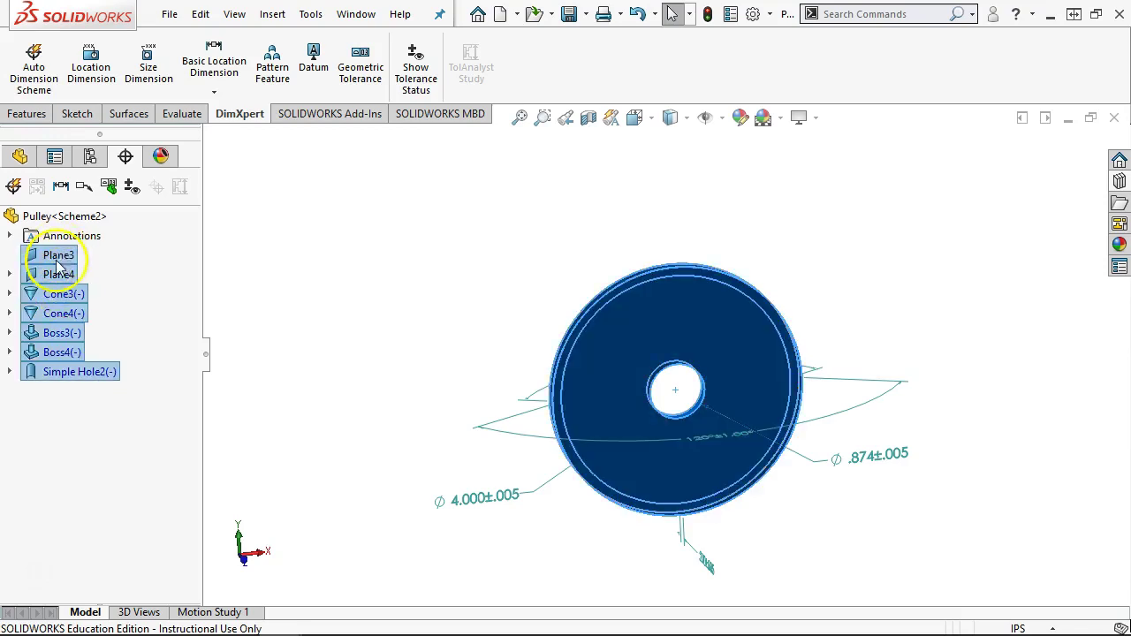
right_click(46, 295)
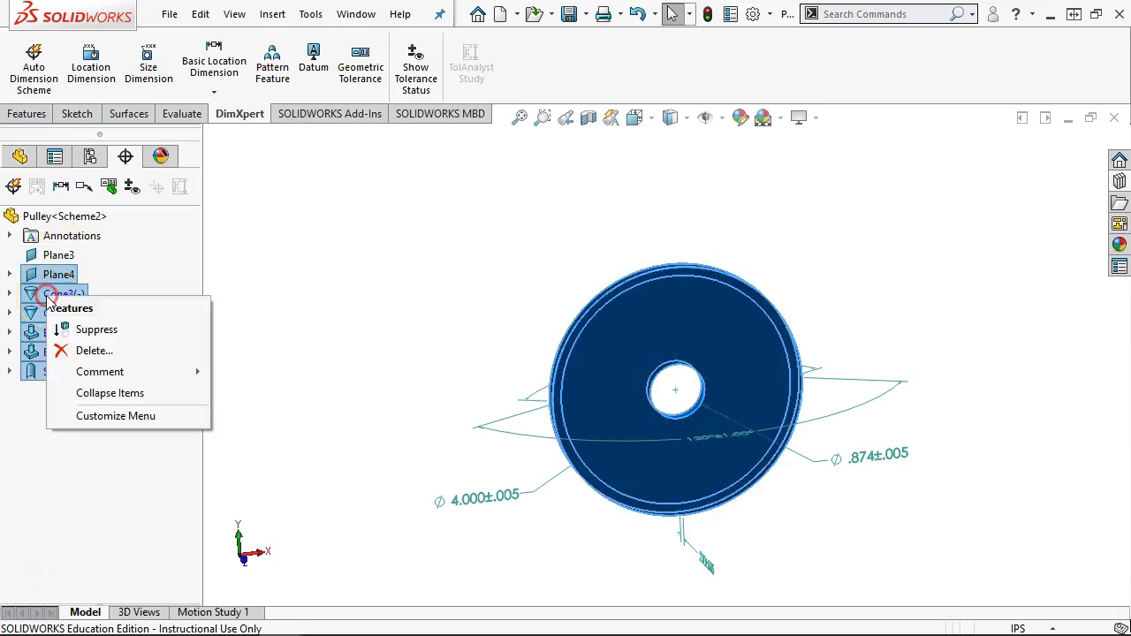
click(77, 351)
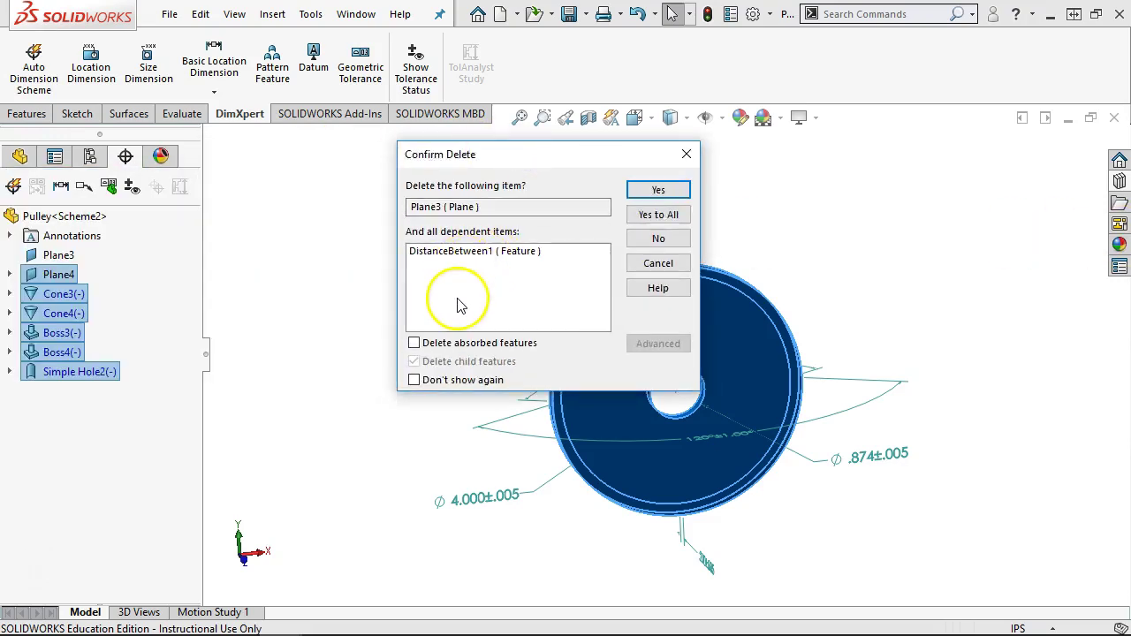
click(660, 215)
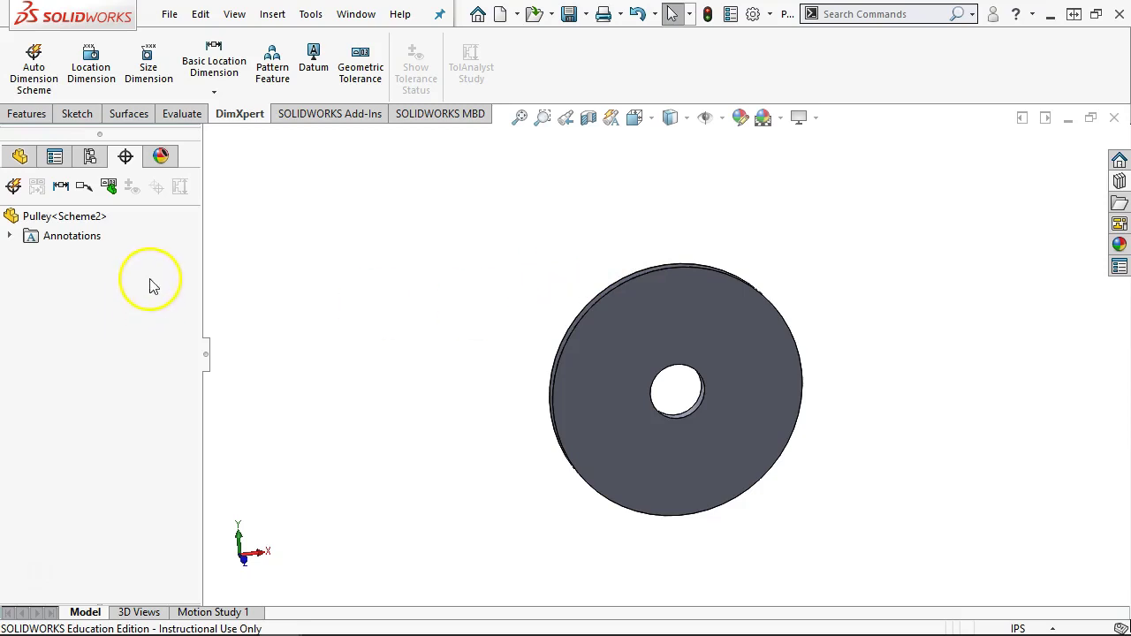
Step: Start a prismatic Auto Dimension Scheme with geometric tolerances, using the pulley's front flat face as primary datum
click(13, 187)
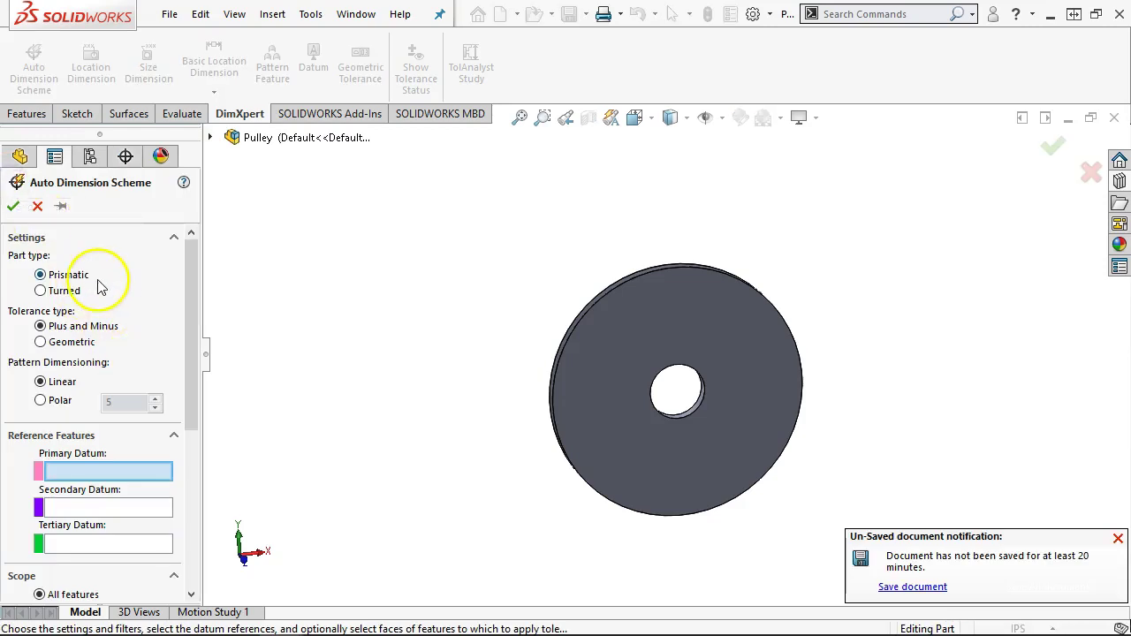
click(51, 342)
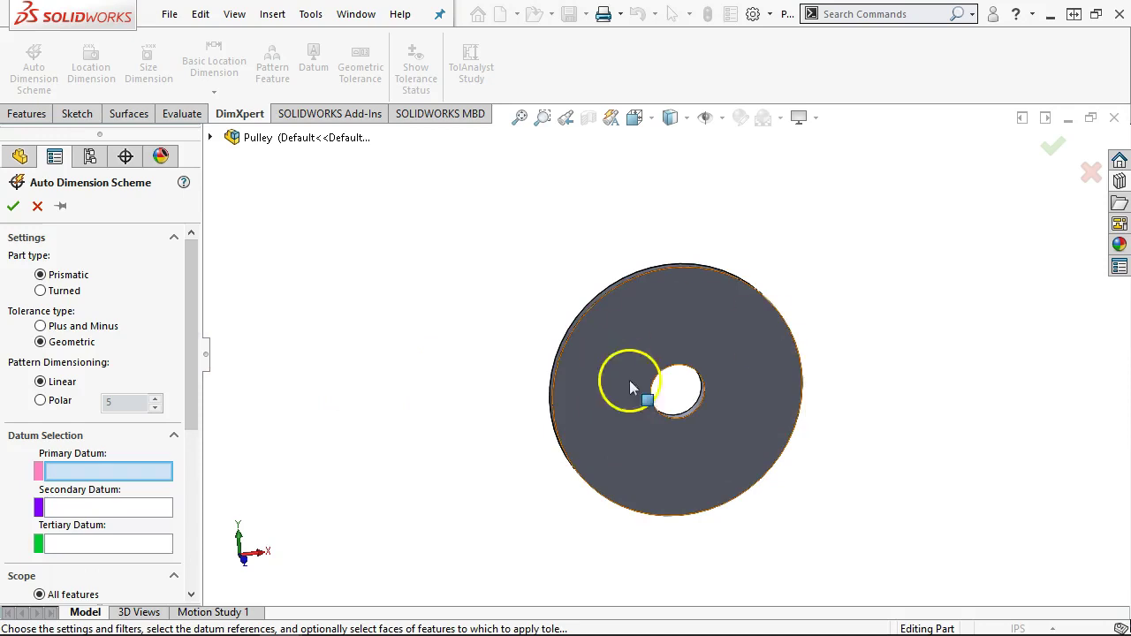
drag(189, 346, 187, 402)
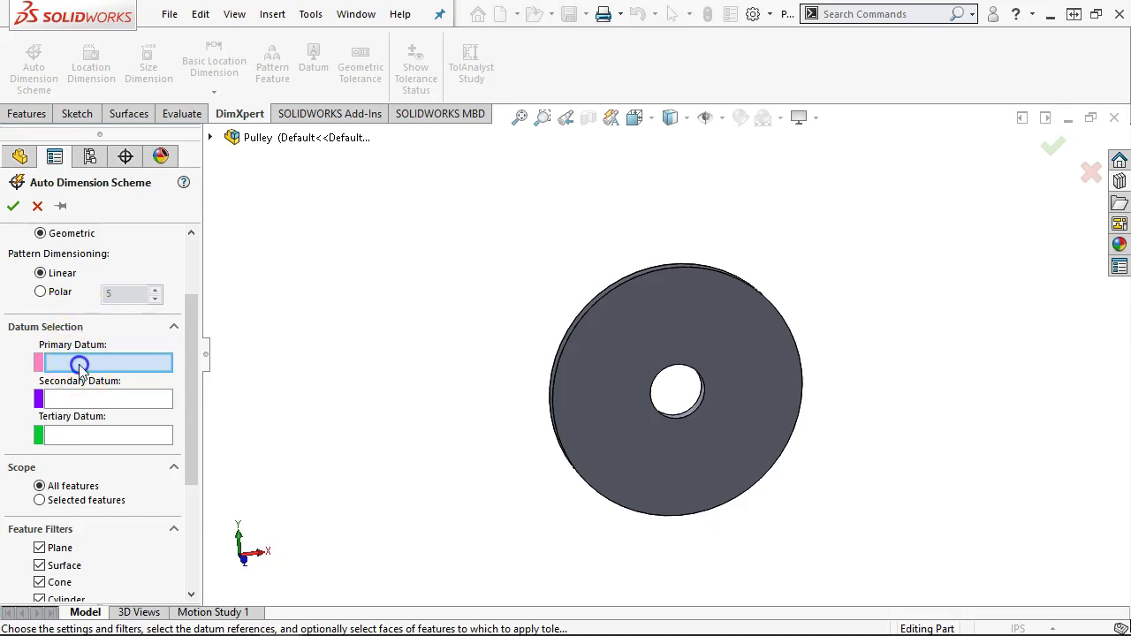
middle_drag(440, 406, 505, 454)
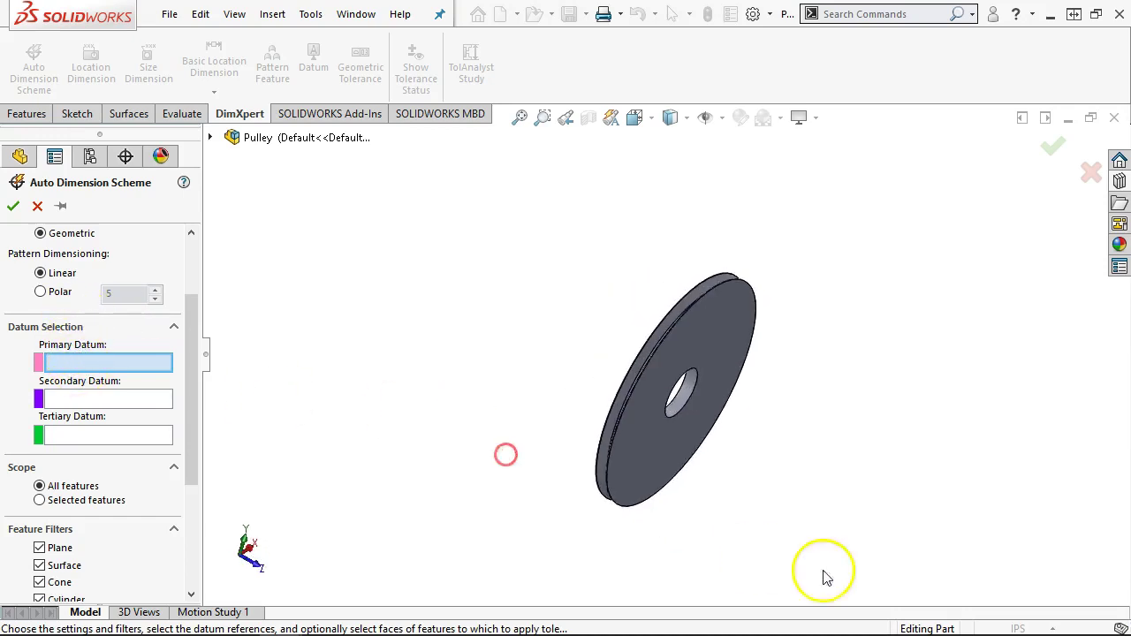
click(682, 454)
Step: Assign the center bore as a simple-hole secondary datum and generate the scheme for all features with every filter enabled
click(79, 398)
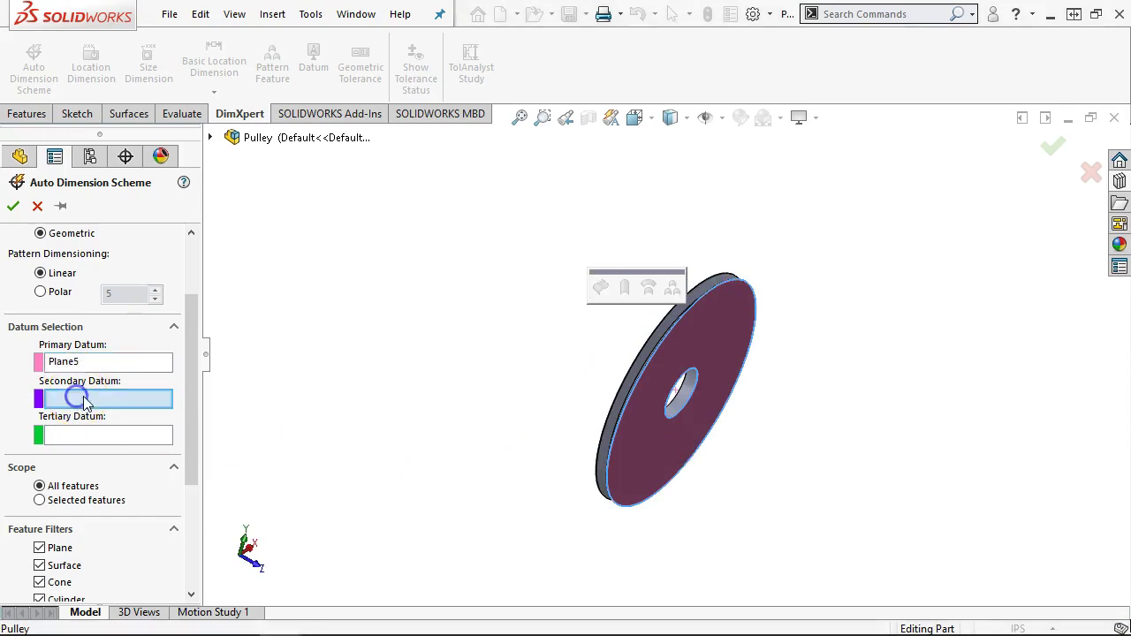
click(683, 398)
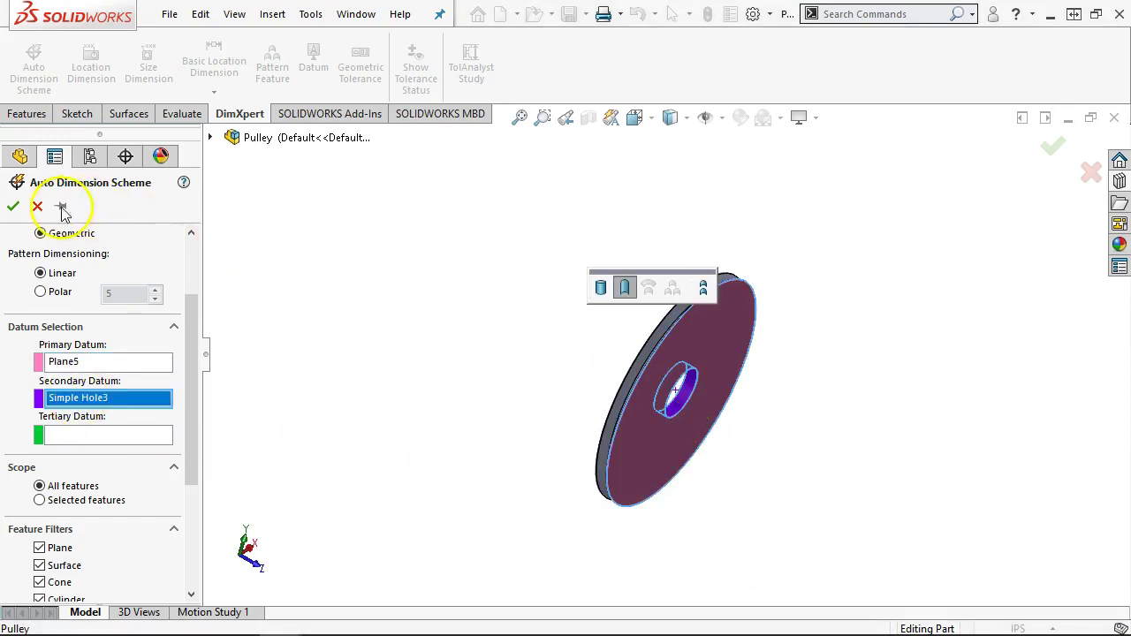
drag(189, 382, 195, 485)
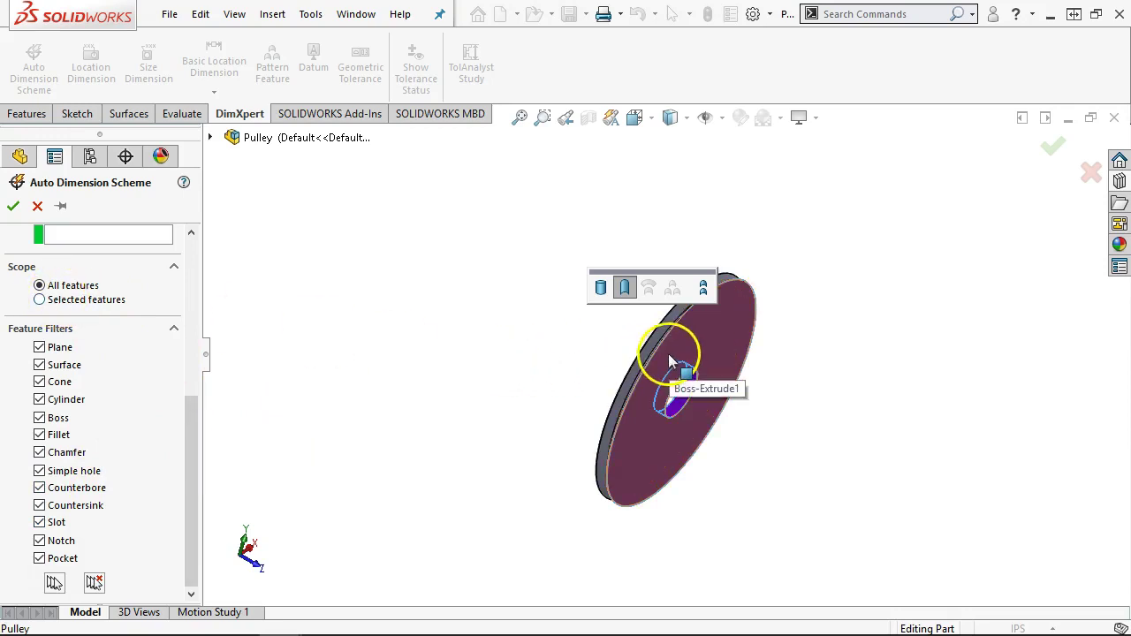
click(12, 206)
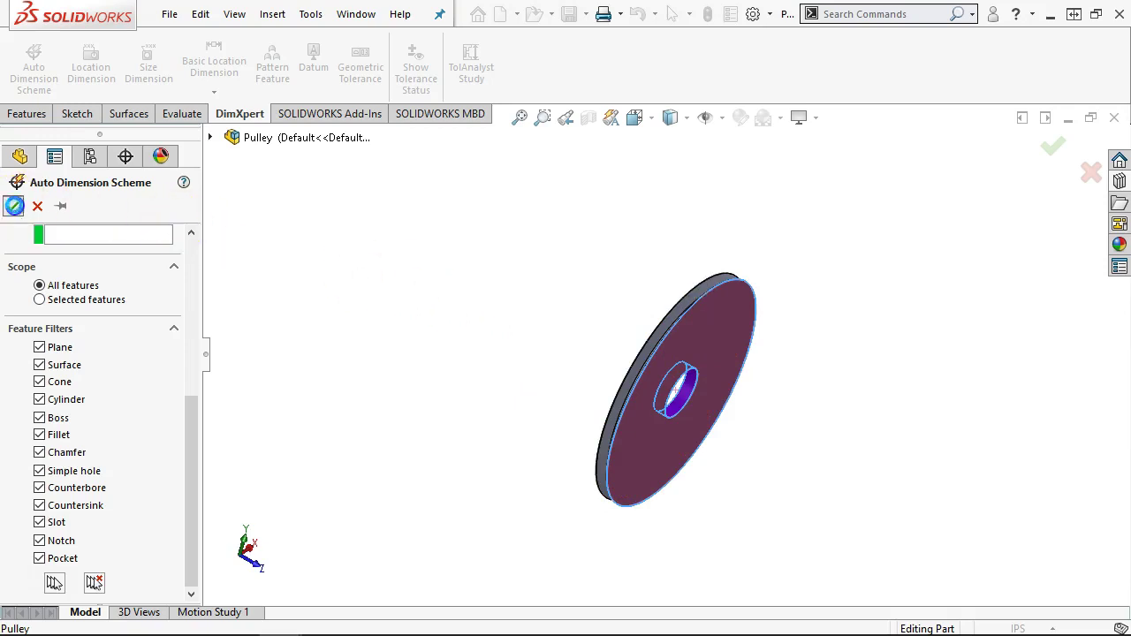
Step: Move the 120° cone angle dimension below the pulley slightly farther out from the part
mouse_move(326, 397)
middle_down()
mouse_move(318, 307)
mouse_move(304, 296)
mouse_move(181, 304)
mouse_move(185, 331)
mouse_move(199, 334)
mouse_move(229, 308)
mouse_move(217, 365)
mouse_move(491, 487)
mouse_move(489, 500)
middle_up()
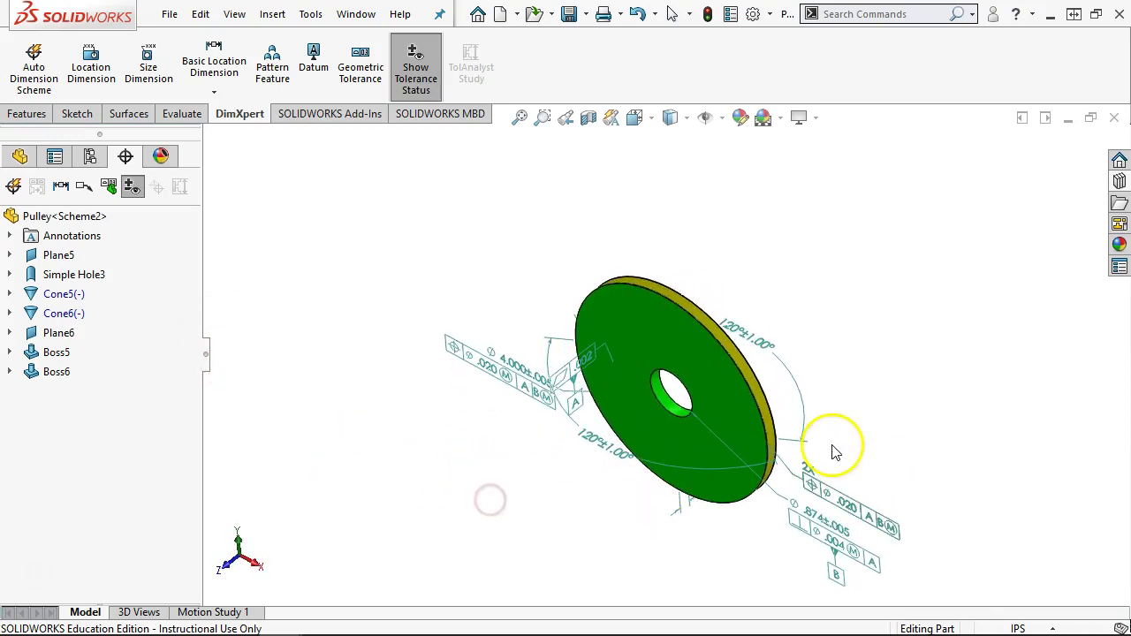
drag(593, 450, 576, 475)
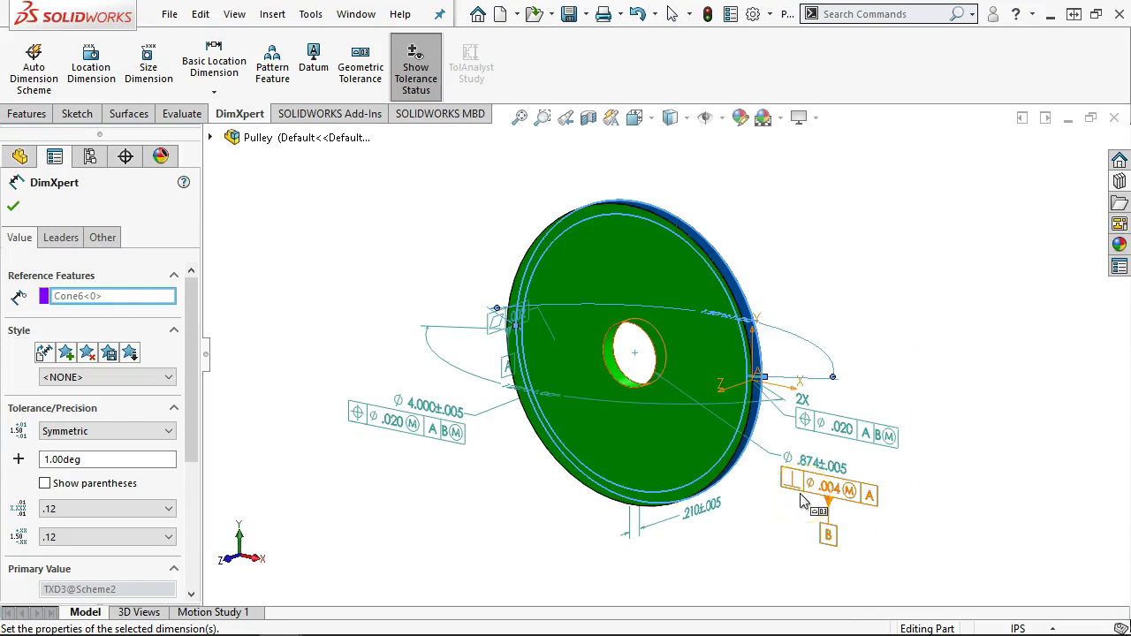
Step: Examine the position and perpendicularity tolerance frames on the pulley's rim and bore, with their datum references A and B
click(880, 438)
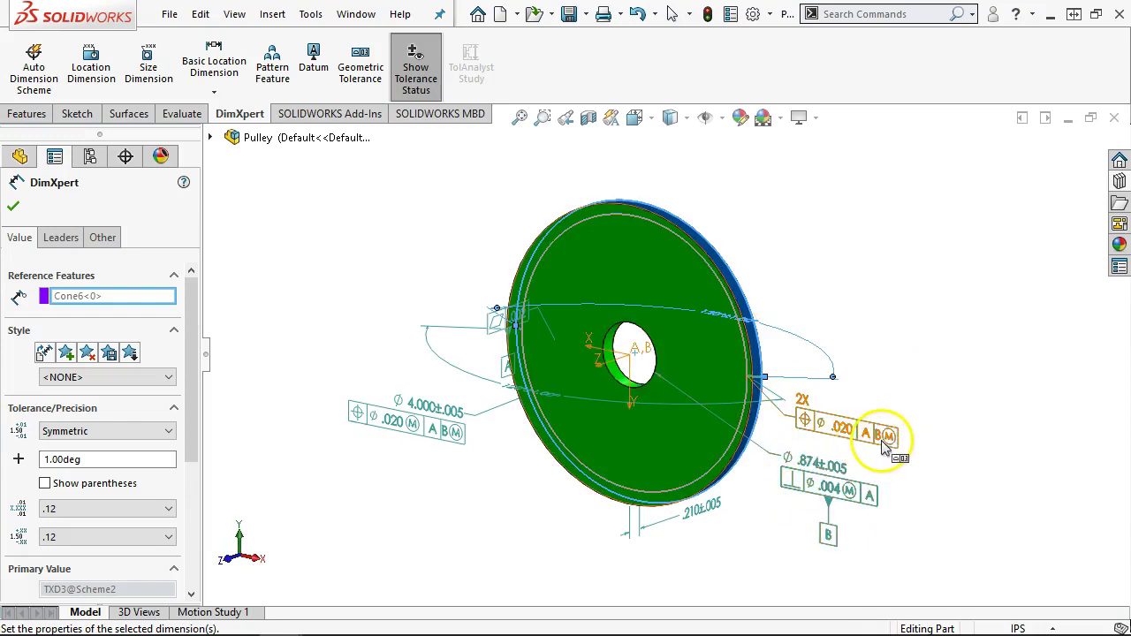
middle_drag(888, 441, 899, 340)
click(862, 417)
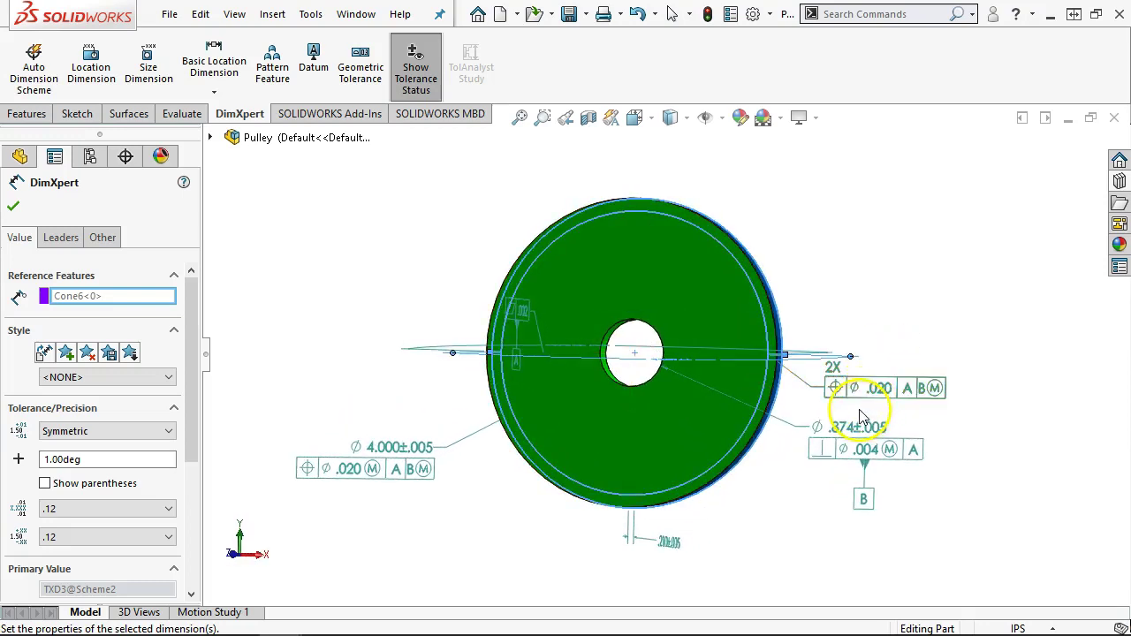
middle_drag(861, 411, 881, 449)
click(836, 497)
click(889, 421)
mouse_move(740, 505)
middle_down()
mouse_move(733, 469)
mouse_move(765, 442)
middle_up()
click(783, 399)
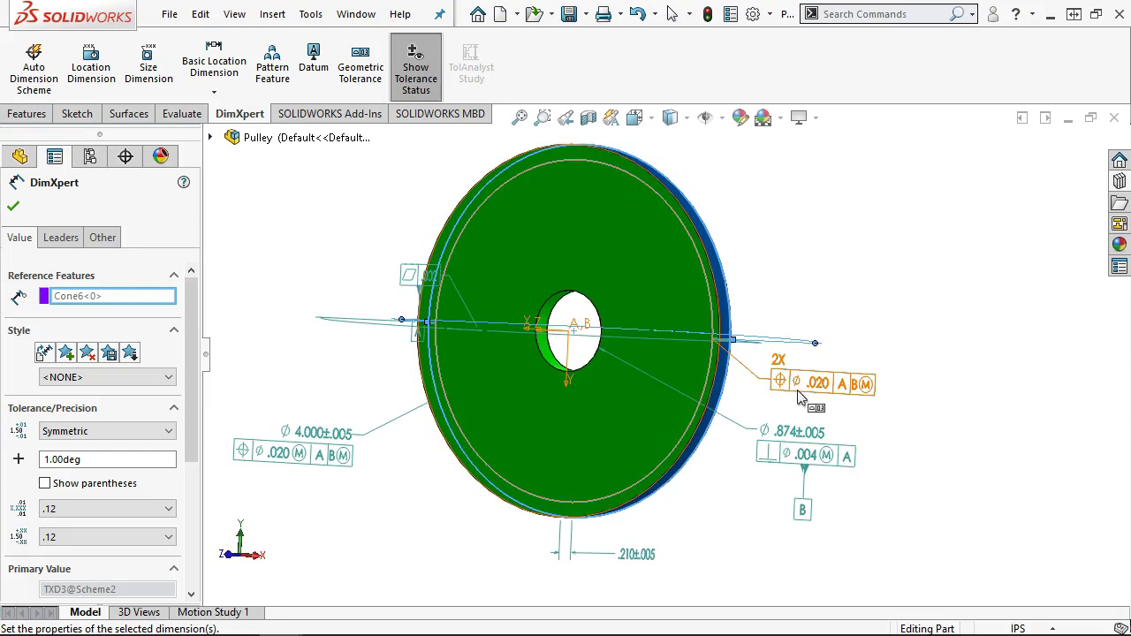
Step: Examine the position tolerance shared by the pulley's two groove cones and the datum A flatness callout on the front face
middle_drag(797, 398, 750, 425)
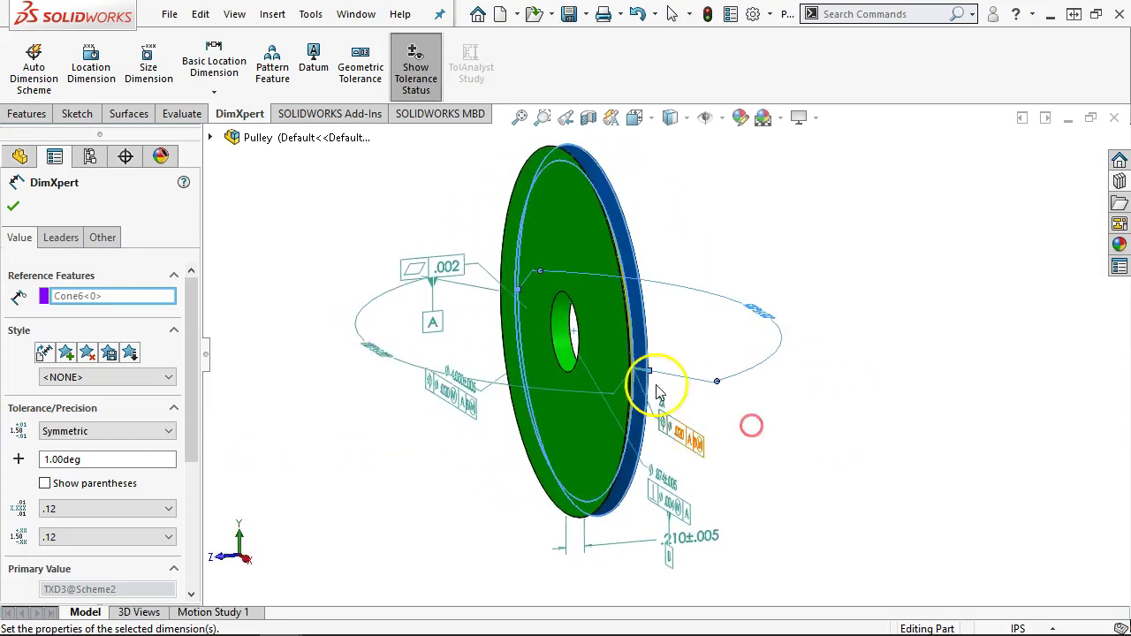
scroll(654, 389, down, 5)
scroll(654, 389, down, 3)
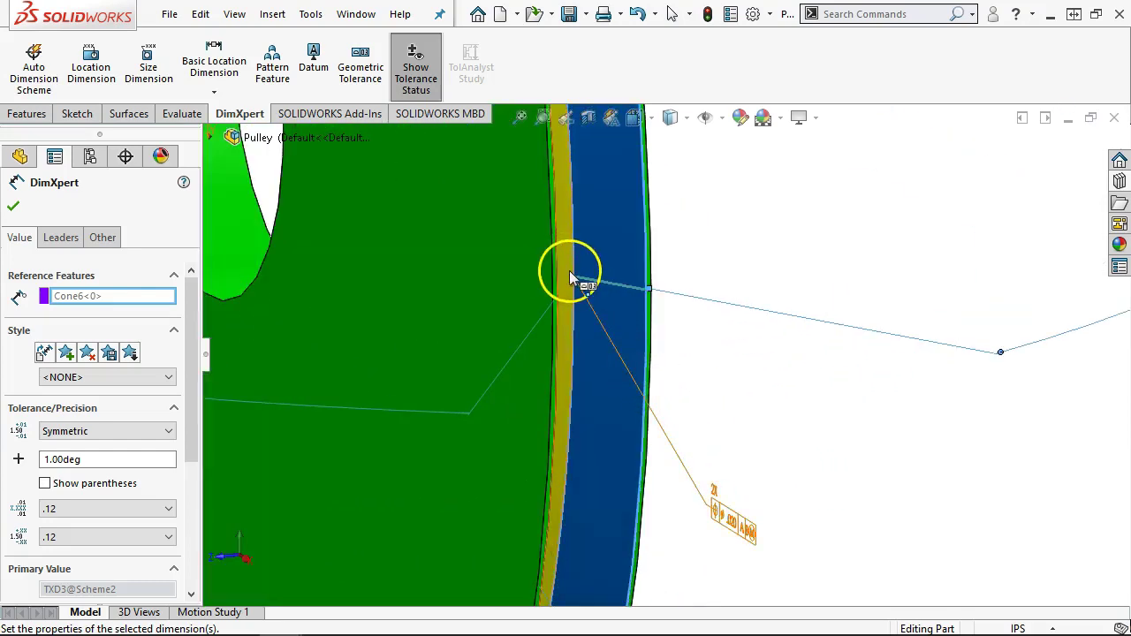
scroll(803, 420, up, 3)
middle_drag(802, 419, 864, 454)
scroll(837, 373, up, 4)
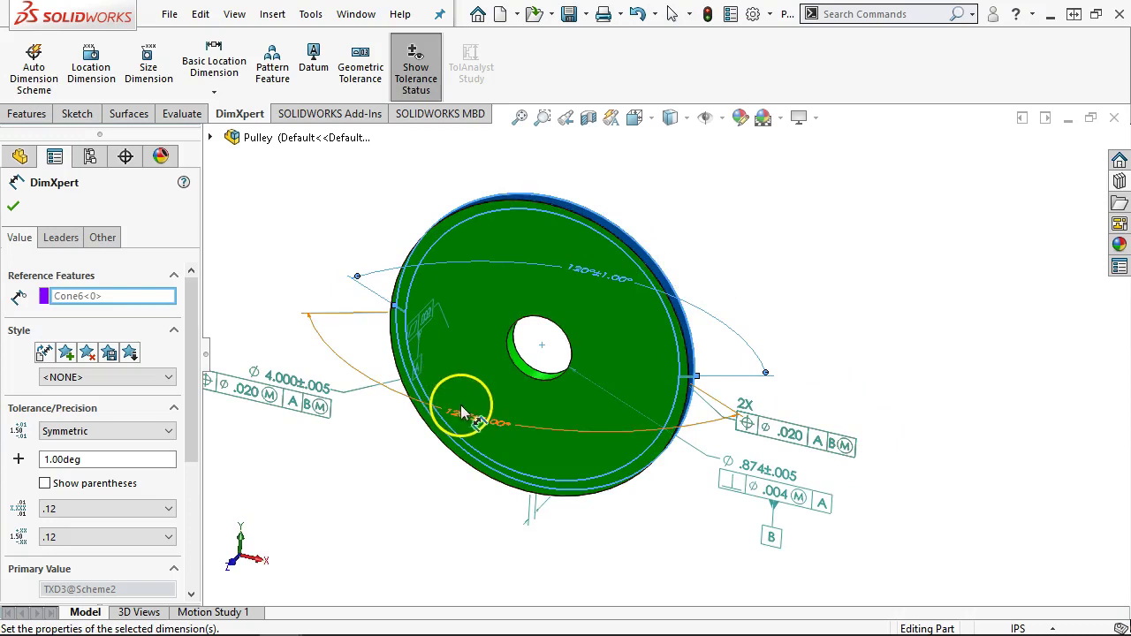
mouse_move(884, 283)
middle_down()
mouse_move(873, 337)
mouse_move(863, 258)
mouse_move(799, 268)
mouse_move(819, 278)
mouse_move(767, 469)
mouse_move(733, 492)
middle_up()
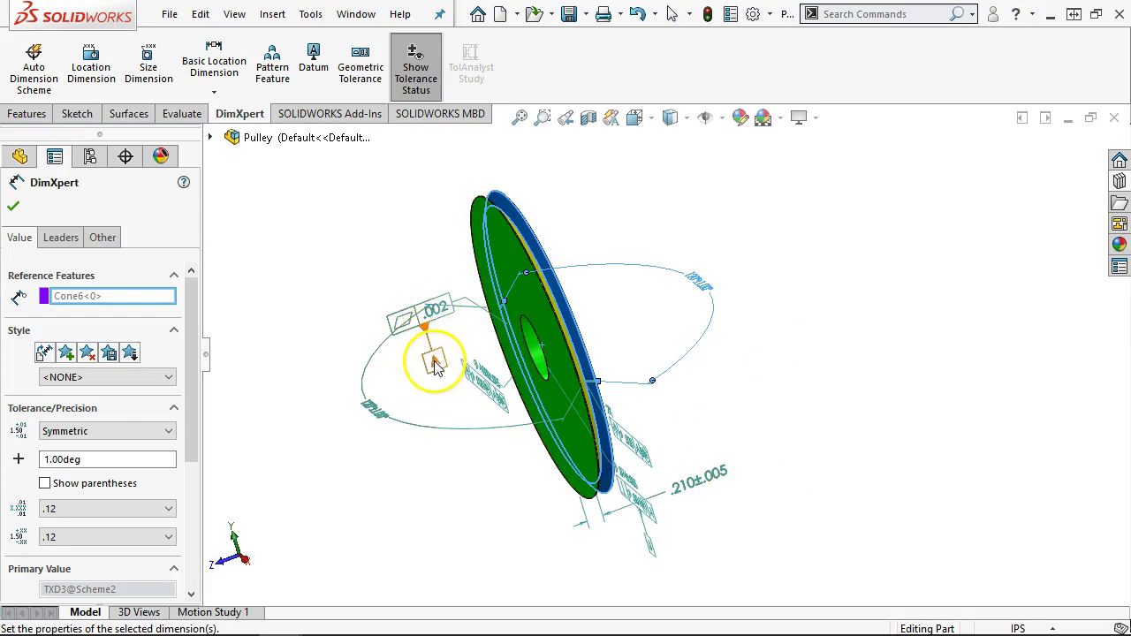
mouse_move(771, 409)
middle_down()
mouse_move(821, 360)
mouse_move(801, 315)
mouse_move(769, 297)
mouse_move(717, 316)
mouse_move(717, 435)
mouse_move(775, 424)
mouse_move(749, 407)
mouse_move(808, 361)
mouse_move(876, 333)
mouse_move(931, 371)
mouse_move(910, 427)
middle_up()
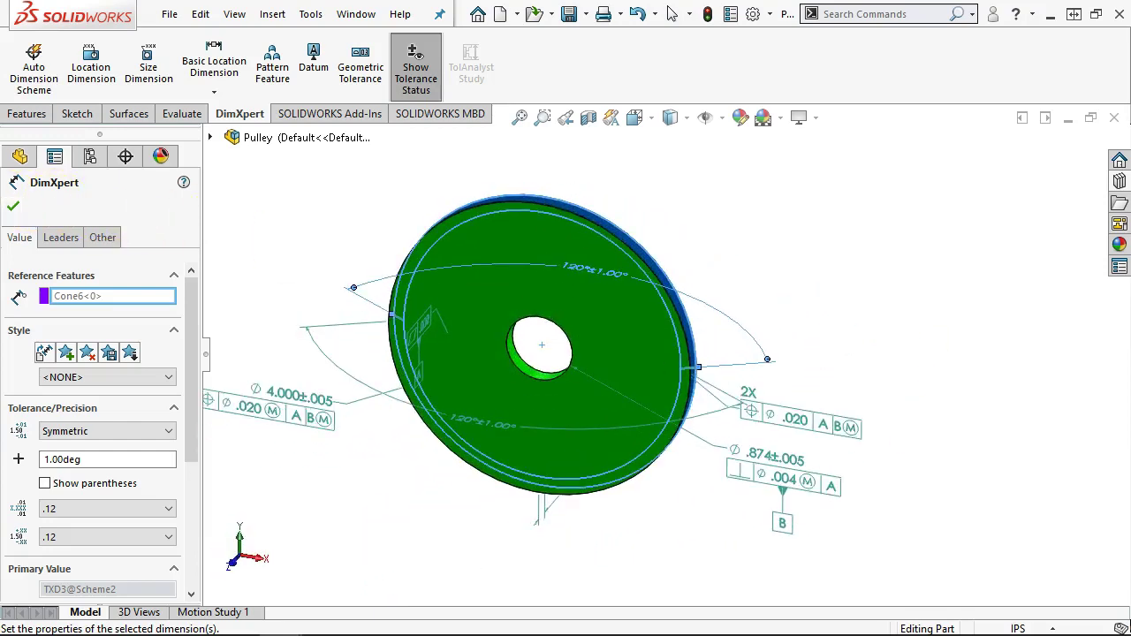
Step: Delete all DimXpert features of the current scheme, Plane5 through Boss6, together with their dependent tolerances
click(14, 207)
click(55, 371)
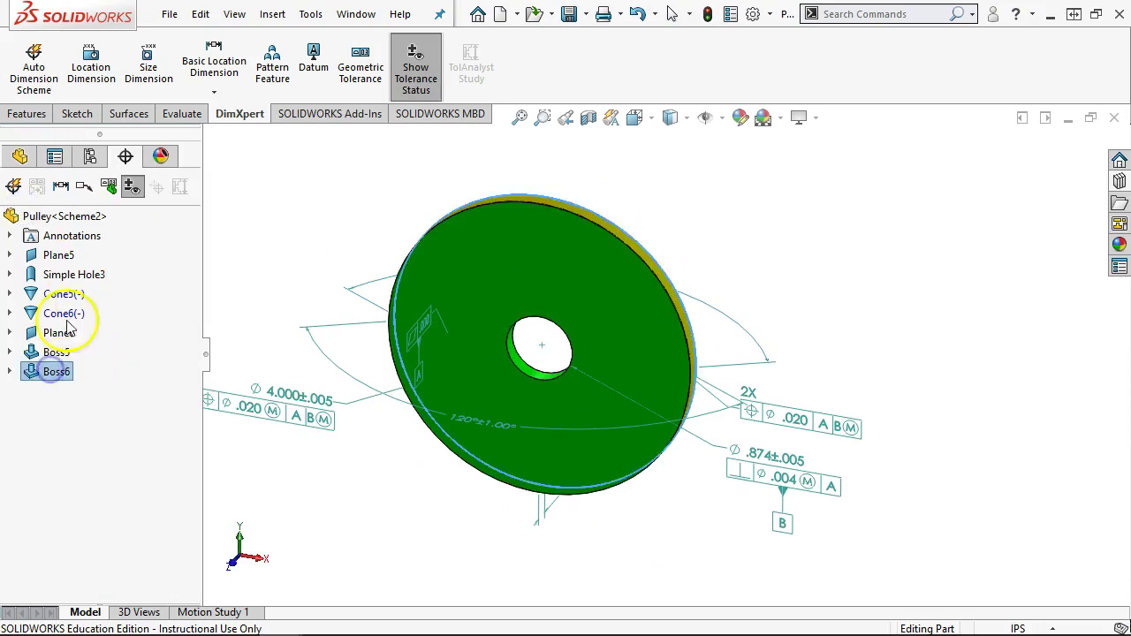
shift+click(50, 256)
key(Delete)
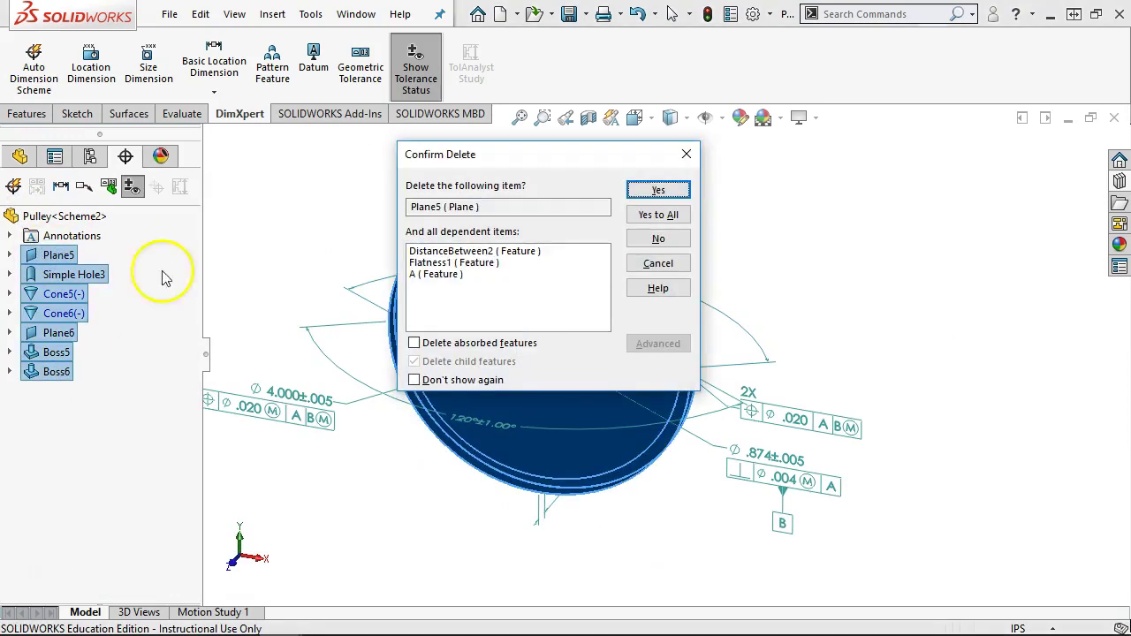
click(664, 217)
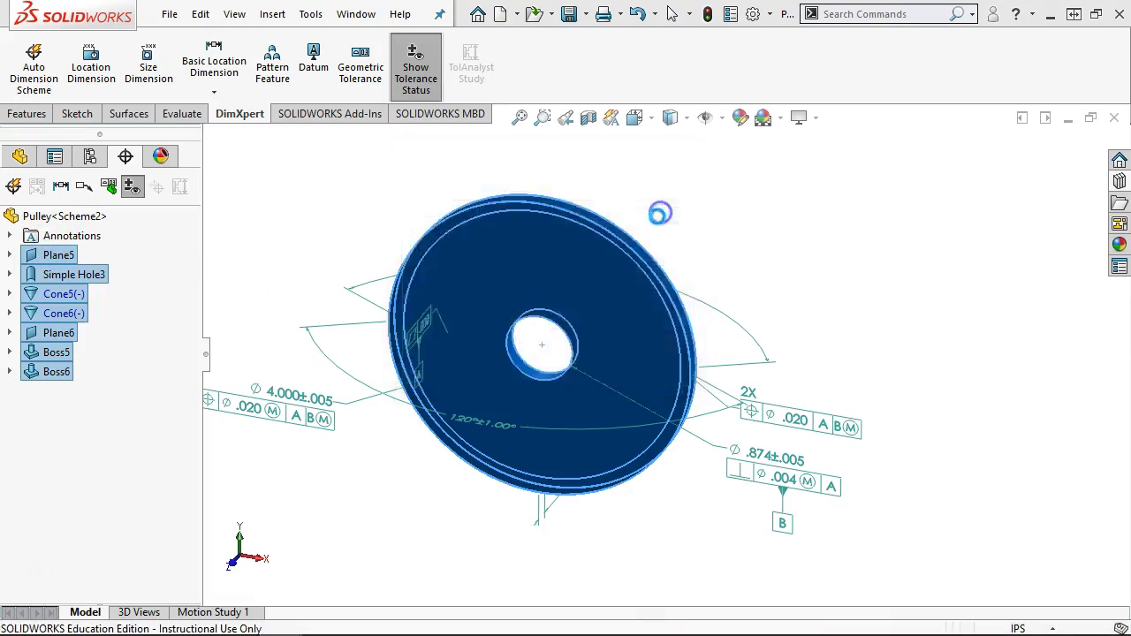
Step: Start a turned Auto Dimension Scheme with geometric tolerances and linear pattern dimensioning, using the pulley's front flat face as primary datum
click(15, 187)
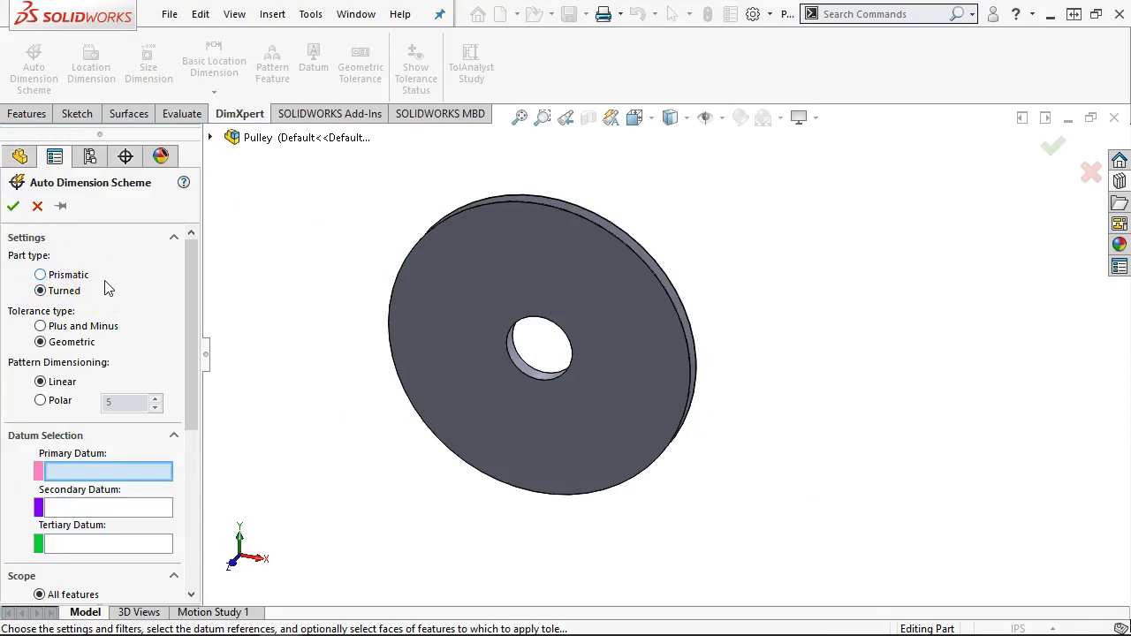
click(516, 420)
click(135, 507)
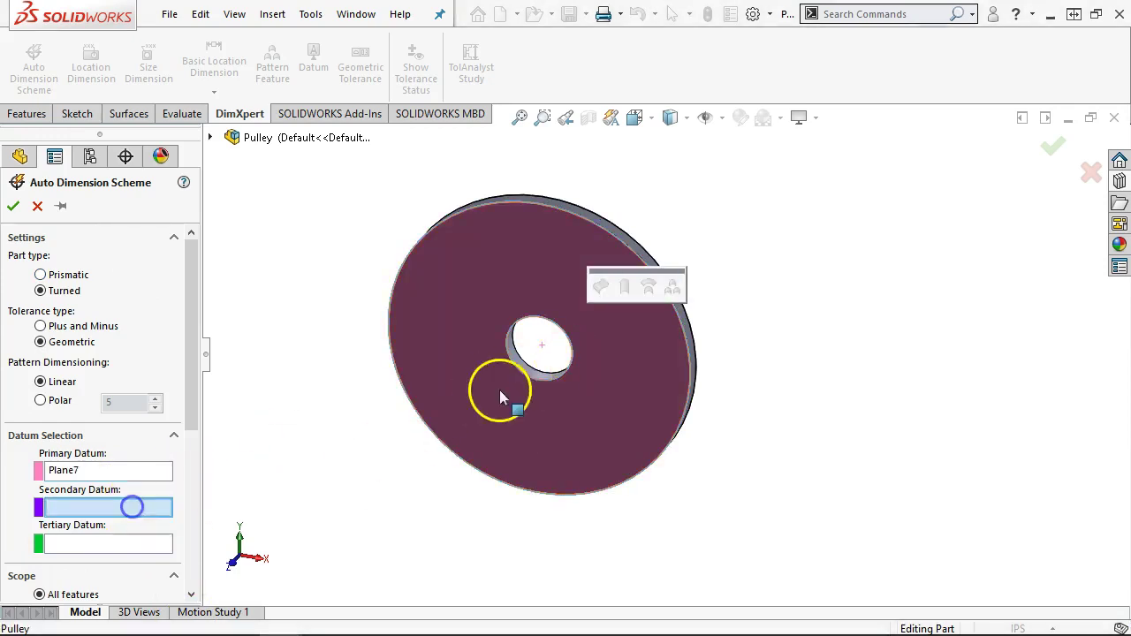
scroll(526, 358, down, 3)
click(534, 360)
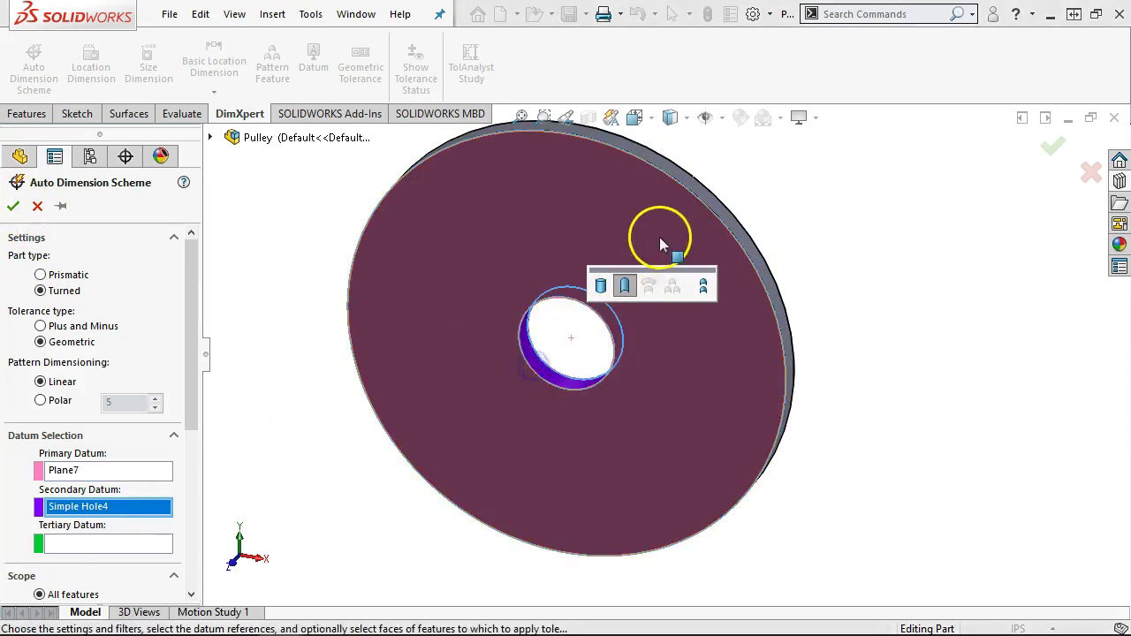
scroll(690, 226, down, 3)
scroll(684, 237, up, 2)
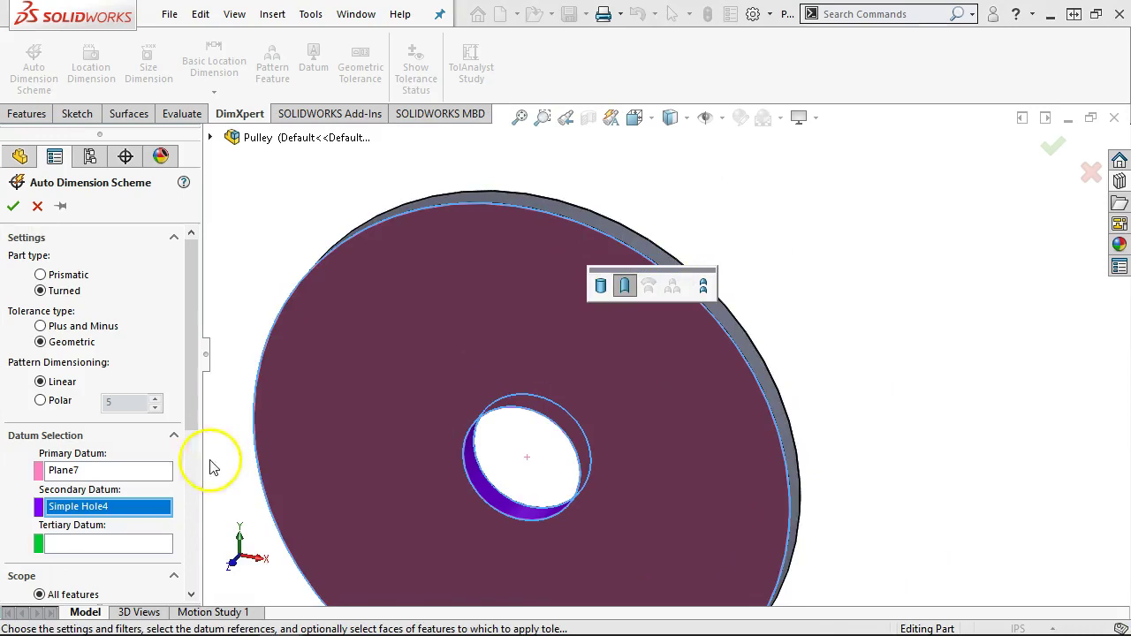
right_click(95, 515)
click(142, 521)
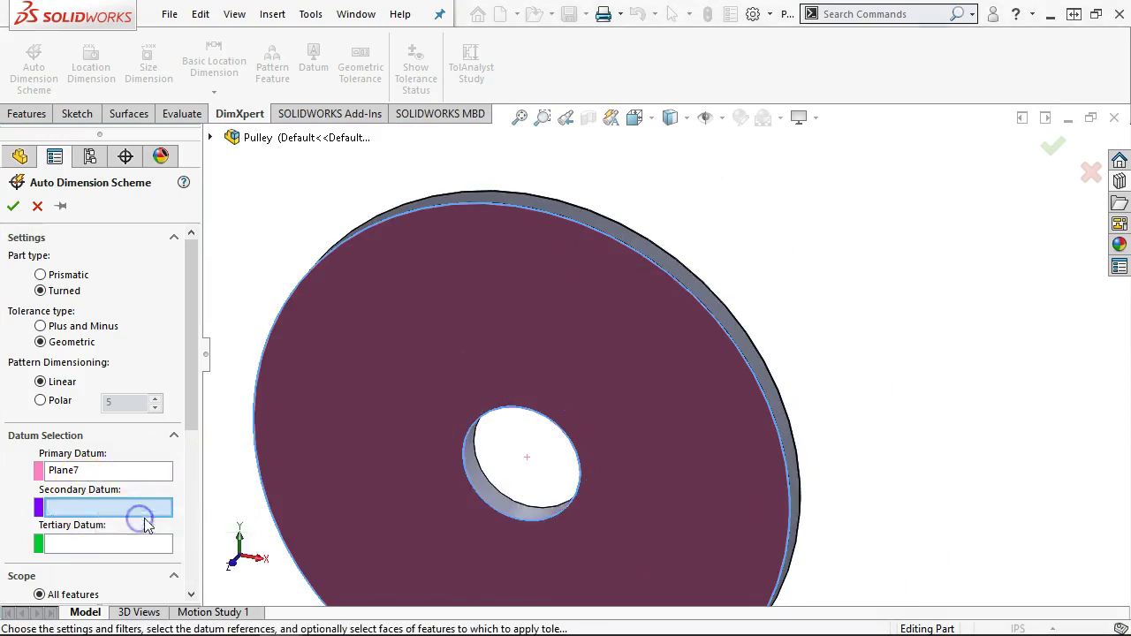
Step: Assign the rear flange's outer rim as the boss secondary datum and generate the turned scheme for all features
scroll(652, 228, down, 2)
scroll(608, 411, down, 5)
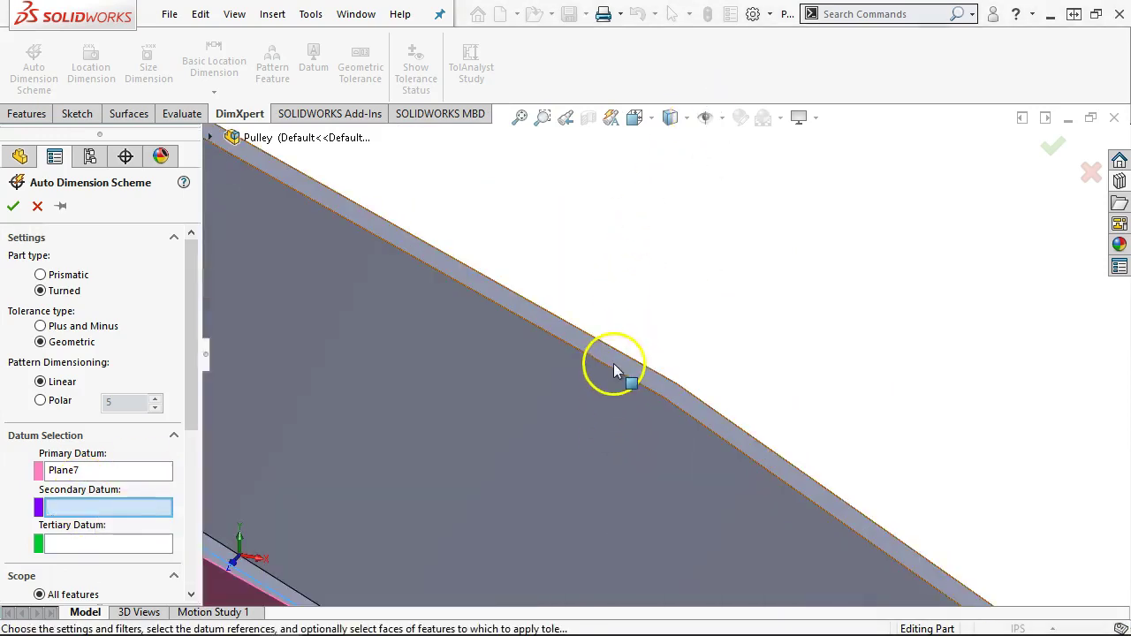
click(610, 360)
scroll(757, 306, up, 8)
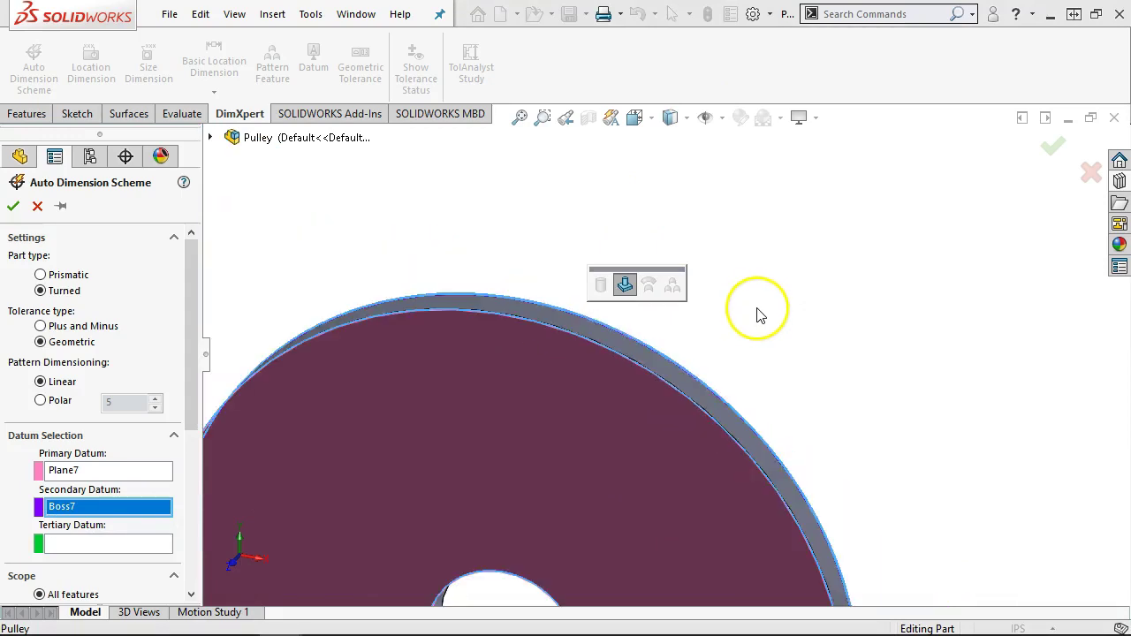
scroll(674, 522, down, 3)
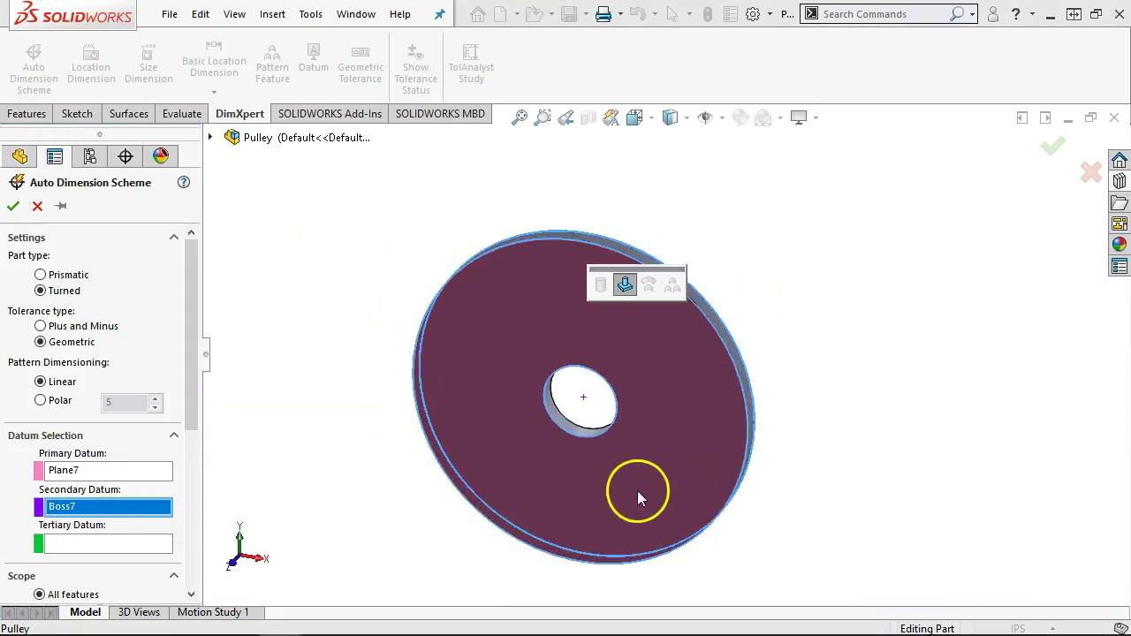
click(13, 206)
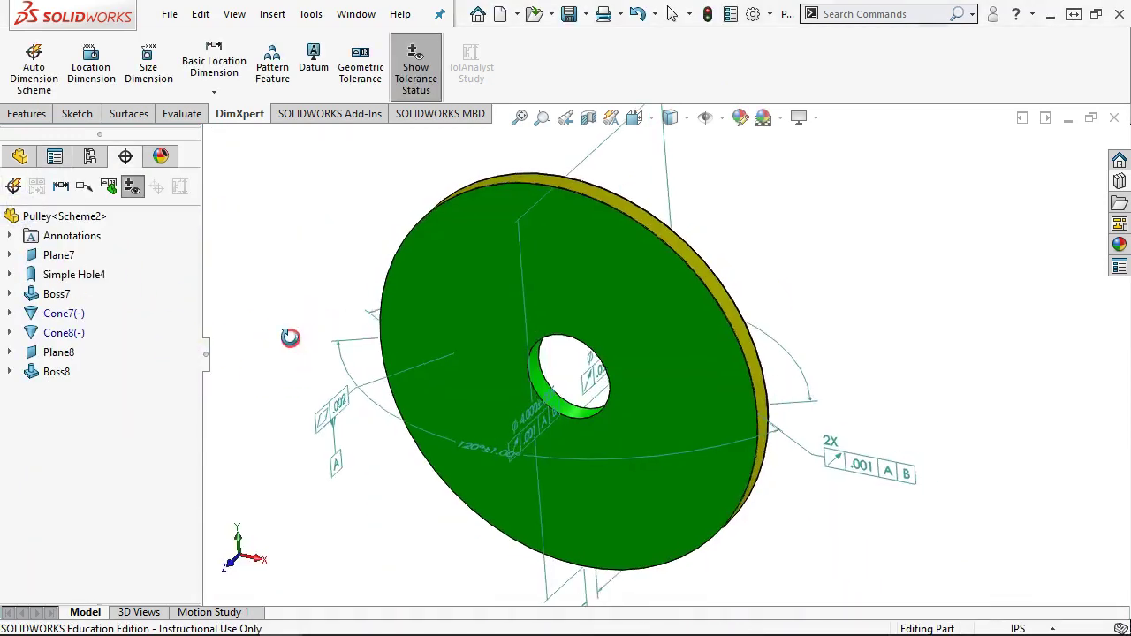
Step: Spread the two rim diameter callouts and the bore diameter callout outward on either side of the pulley, clear of each other
mouse_move(725, 550)
middle_down()
mouse_move(757, 502)
mouse_move(755, 465)
mouse_move(762, 485)
mouse_move(735, 447)
mouse_move(778, 485)
middle_up()
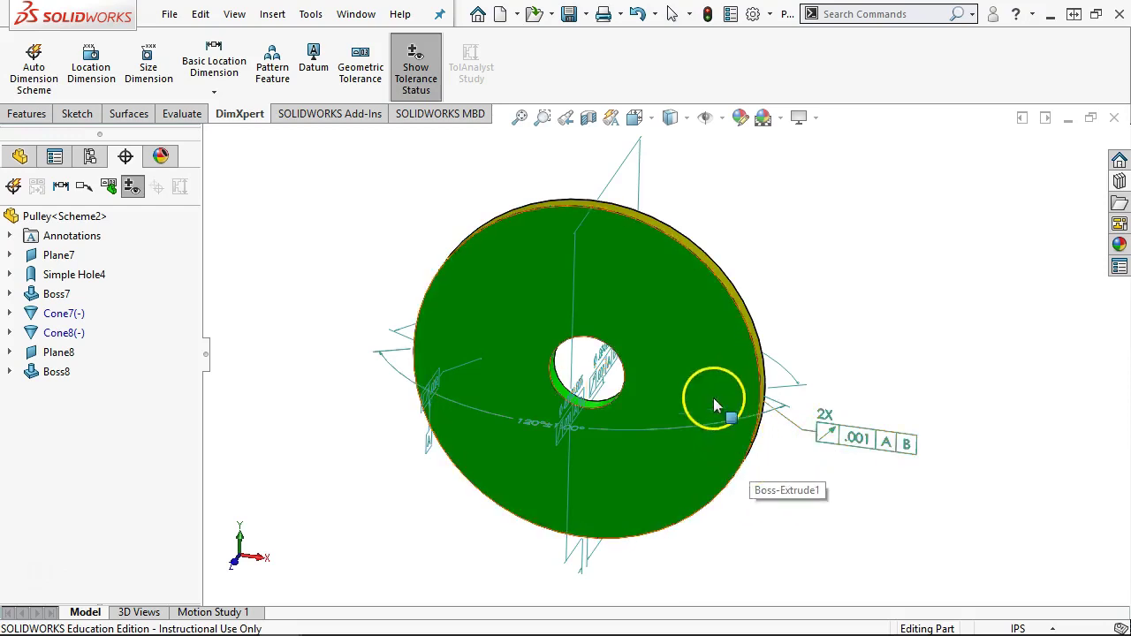
mouse_move(740, 506)
middle_down()
mouse_move(720, 465)
mouse_move(657, 441)
mouse_move(613, 467)
mouse_move(655, 492)
middle_up()
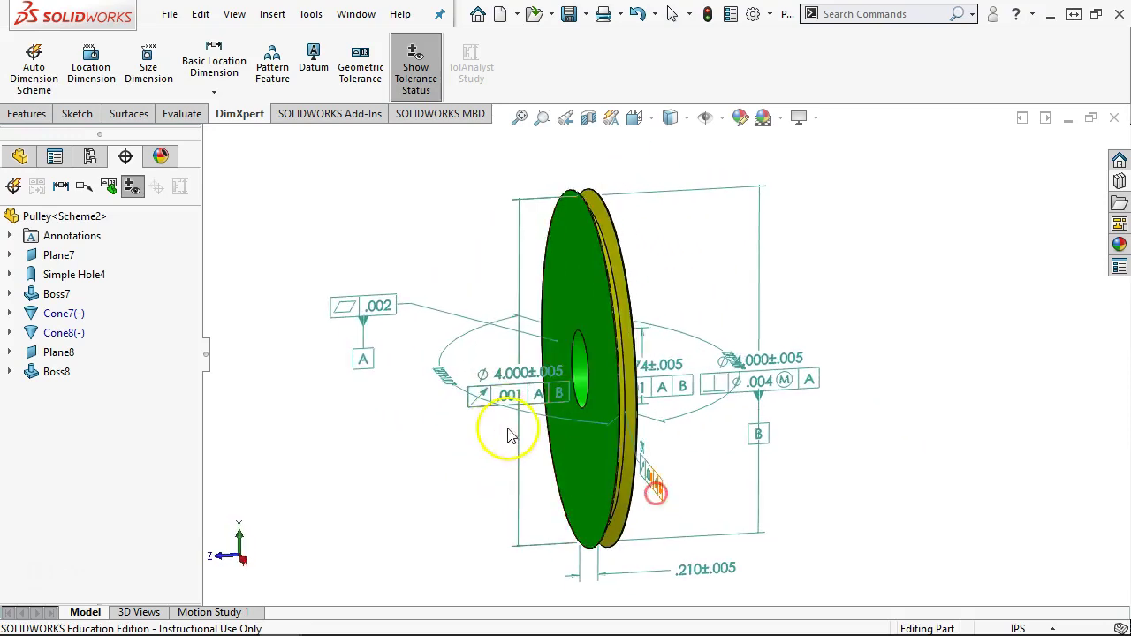
mouse_move(508, 400)
mouse_down()
mouse_move(441, 374)
mouse_move(296, 395)
mouse_move(293, 417)
mouse_up()
mouse_move(652, 371)
mouse_down()
mouse_move(837, 348)
mouse_move(932, 318)
mouse_move(906, 257)
mouse_up()
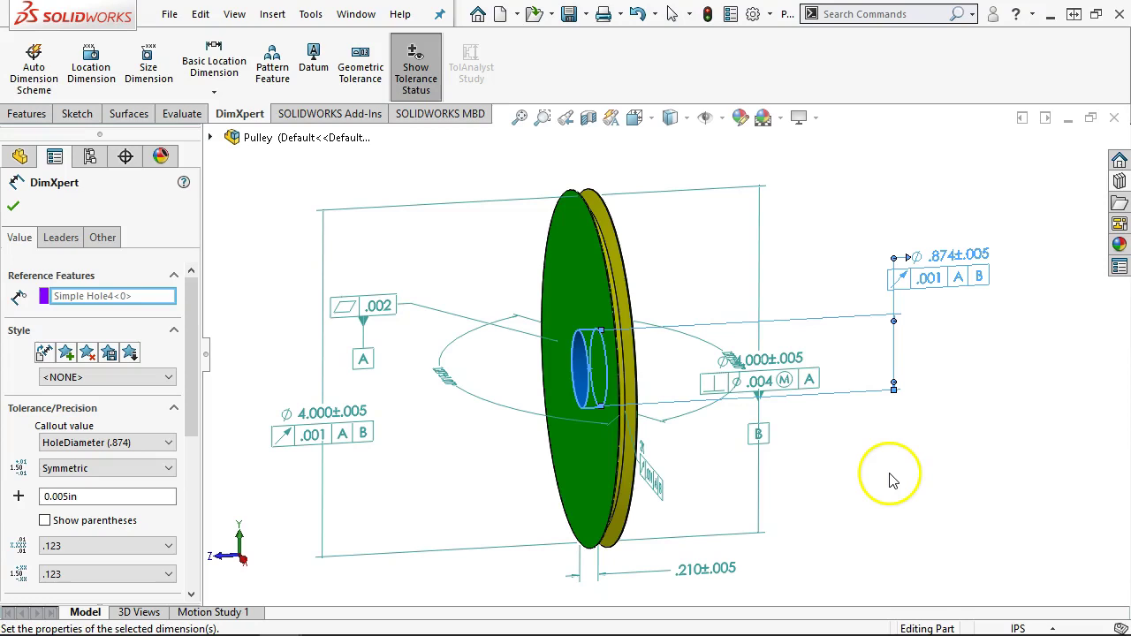
drag(757, 419, 855, 460)
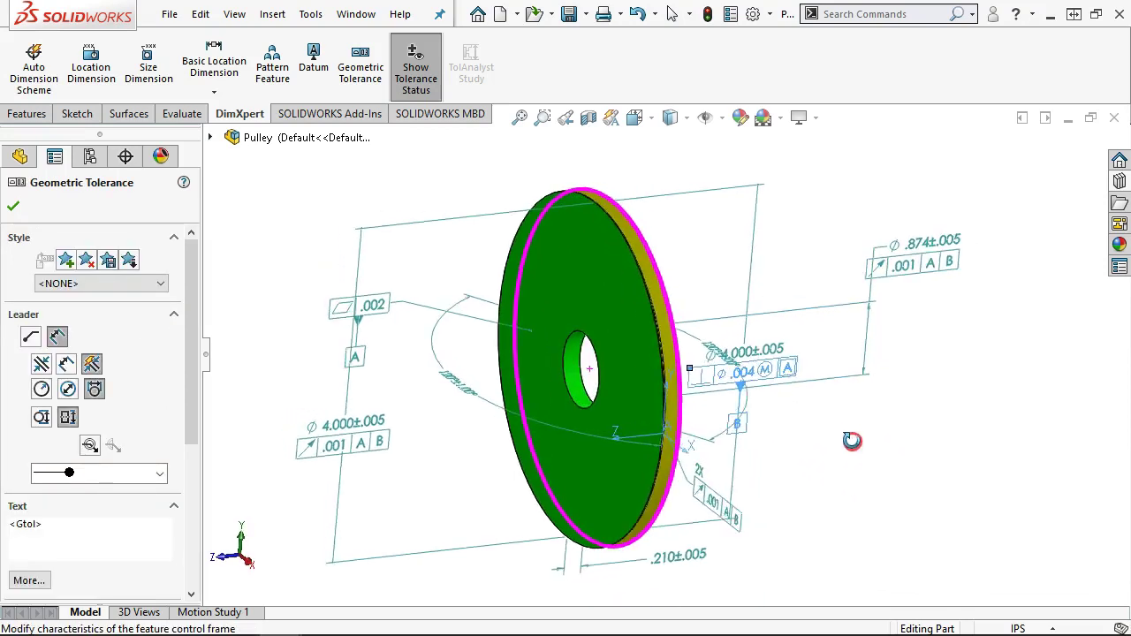
drag(948, 319, 1016, 292)
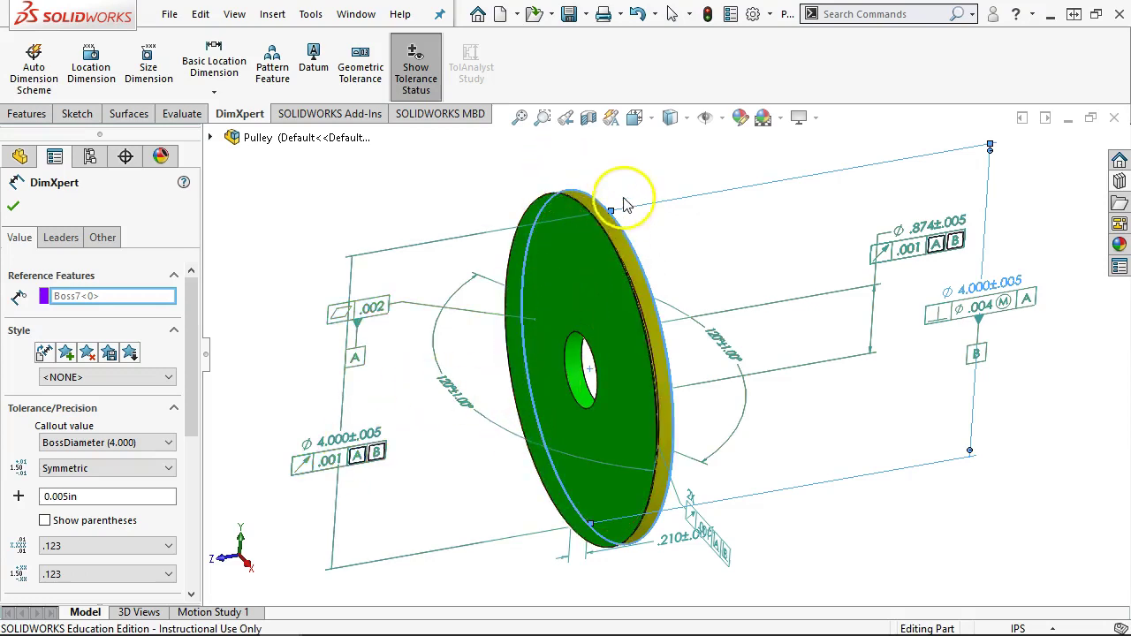
mouse_move(822, 468)
middle_down()
mouse_move(822, 434)
mouse_move(845, 414)
mouse_move(854, 457)
mouse_move(843, 477)
middle_up()
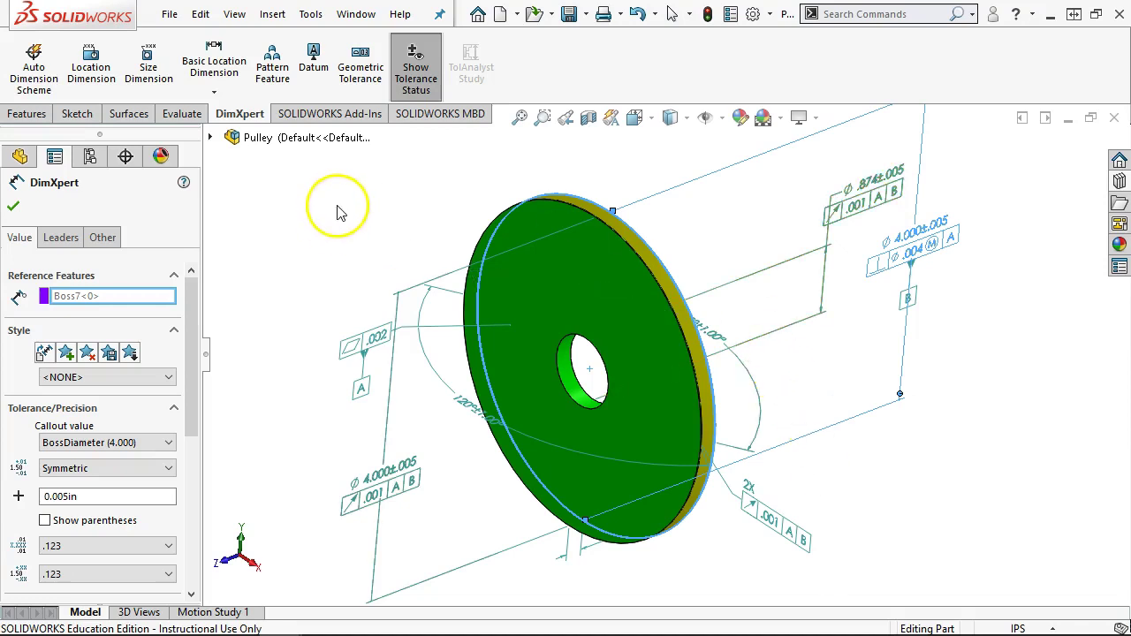
Step: Delete all features of the turned scheme, Plane7 through Boss8, along with their dependent items
click(15, 208)
click(55, 372)
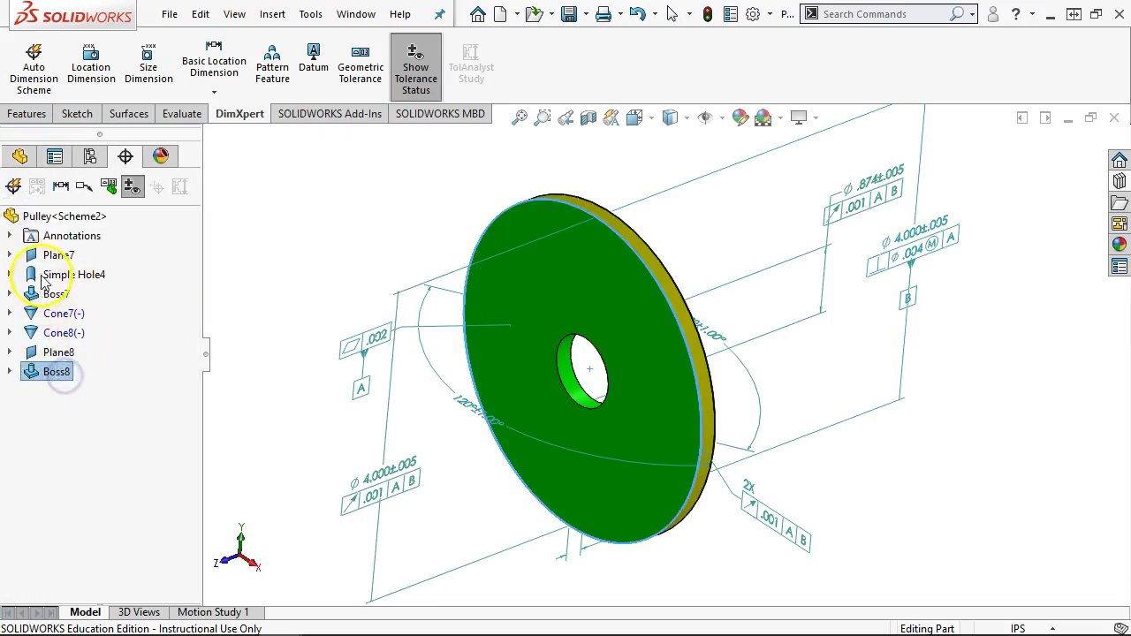
shift+click(57, 255)
right_click(58, 257)
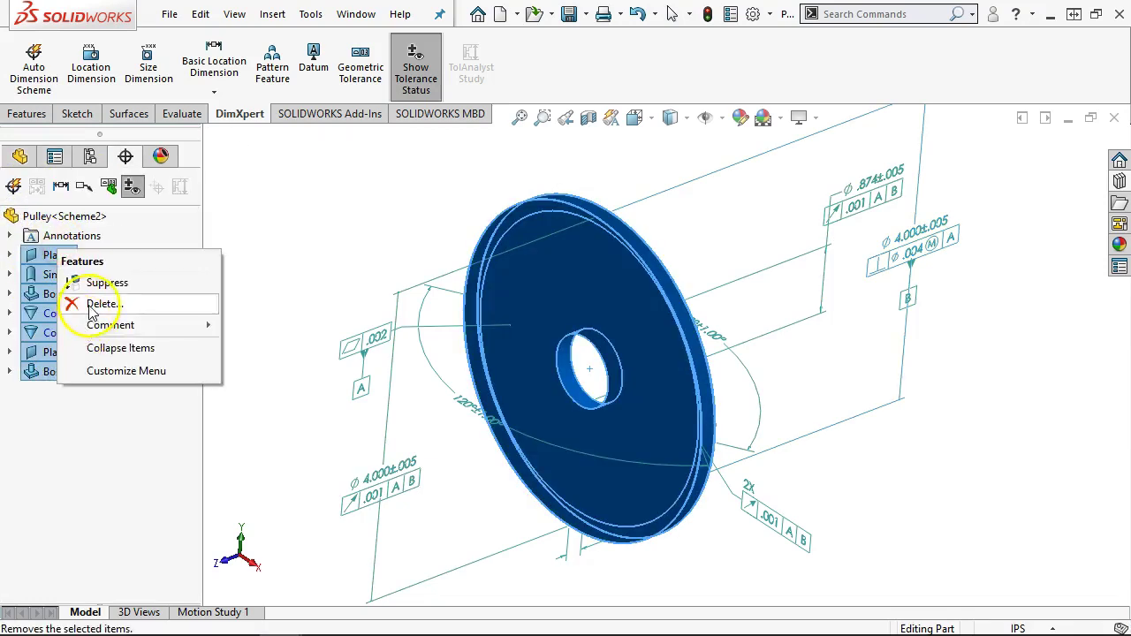
click(91, 305)
click(658, 215)
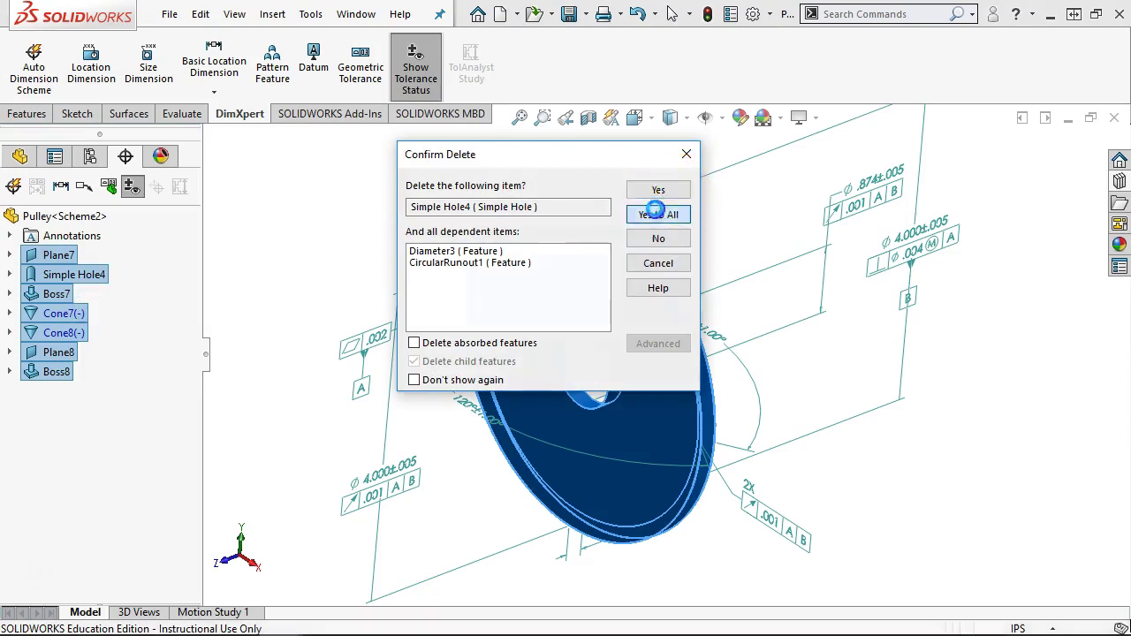
Step: Start a prismatic Auto Dimension Scheme with geometric tolerances and linear pattern dimensioning, using the front flat face as primary datum
click(13, 185)
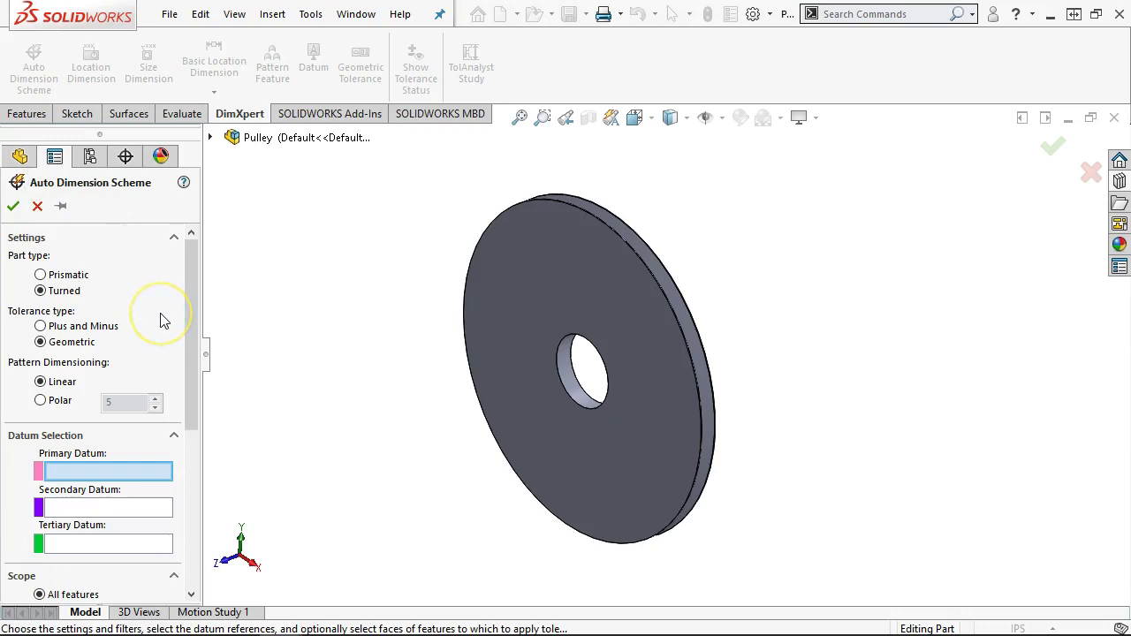
click(59, 402)
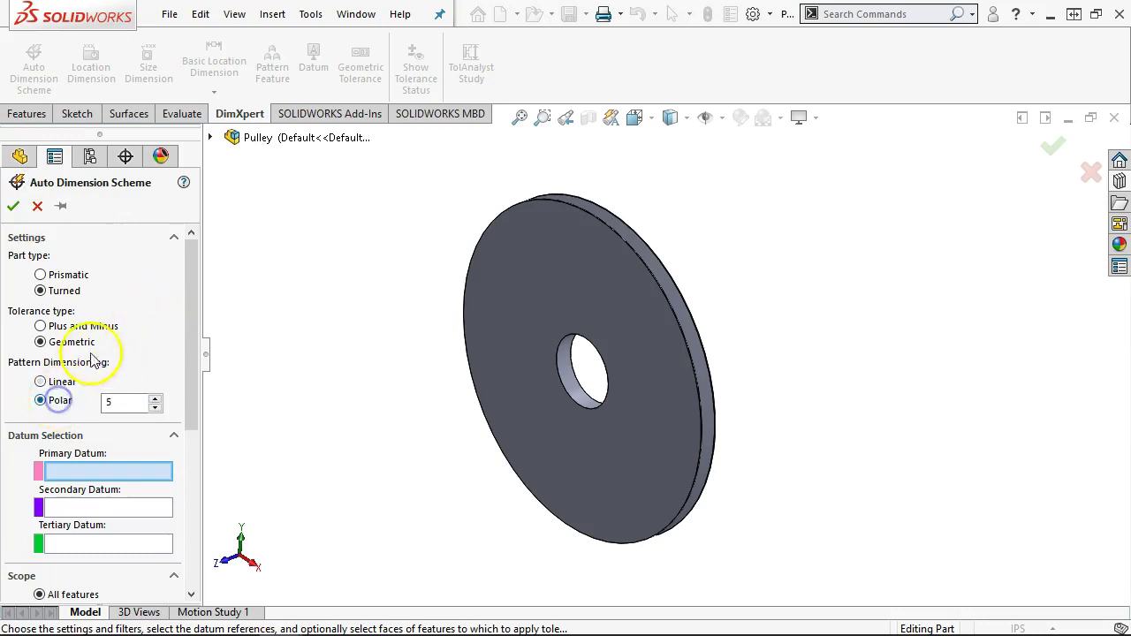
click(41, 275)
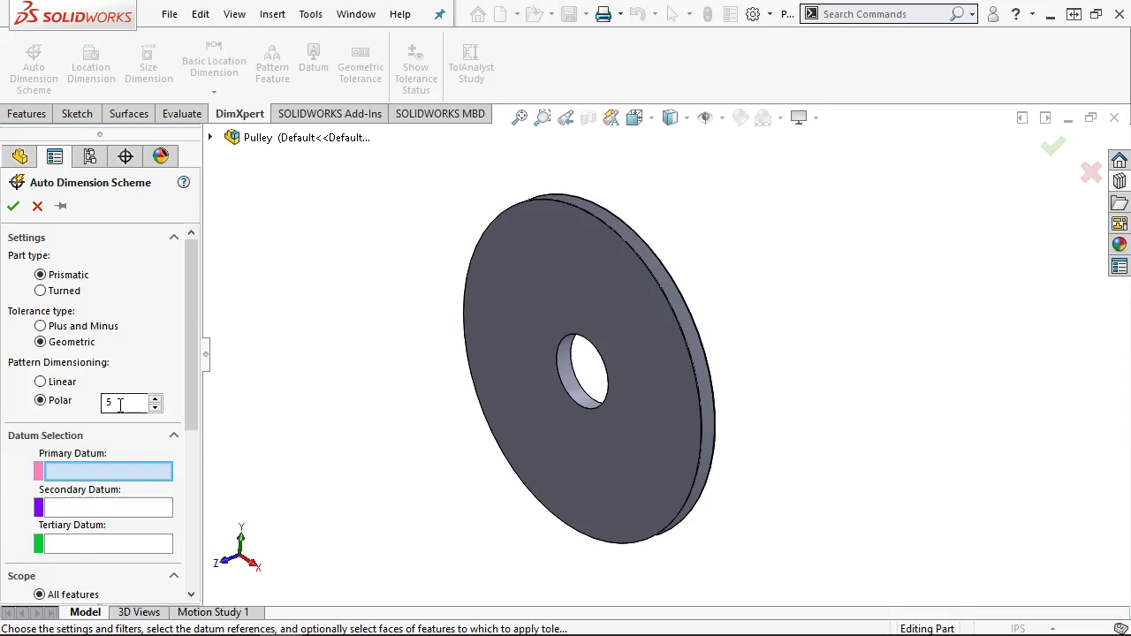
click(40, 382)
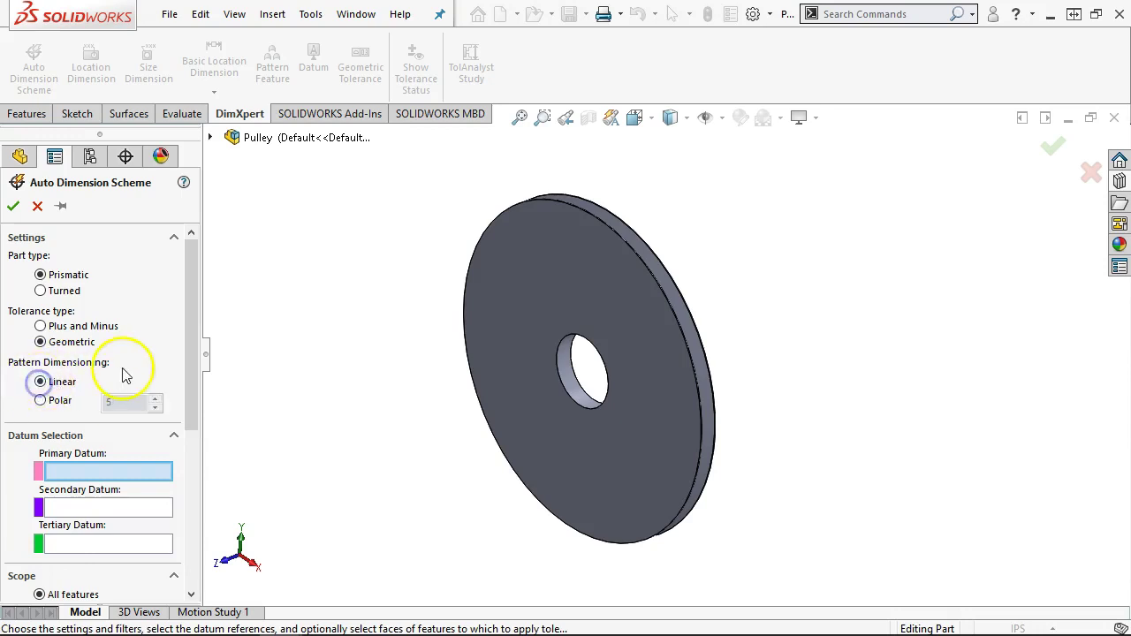
drag(195, 336, 193, 397)
click(77, 346)
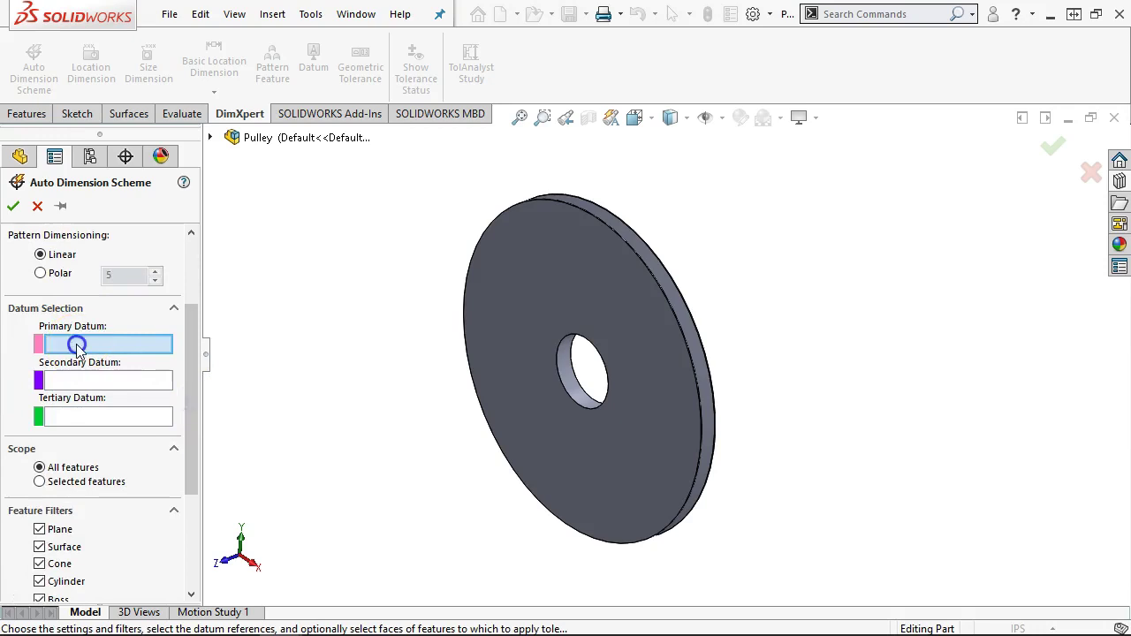
click(519, 328)
Step: Assign the narrow outer rim of the front flange as the boss secondary datum
scroll(601, 277, down, 5)
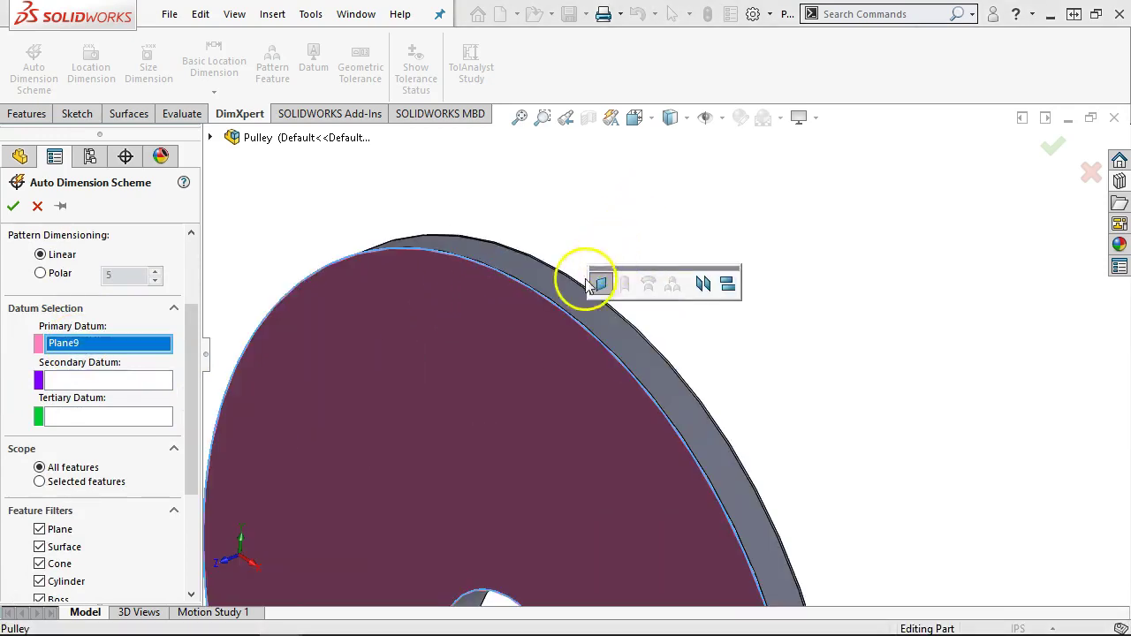
scroll(409, 280, down, 2)
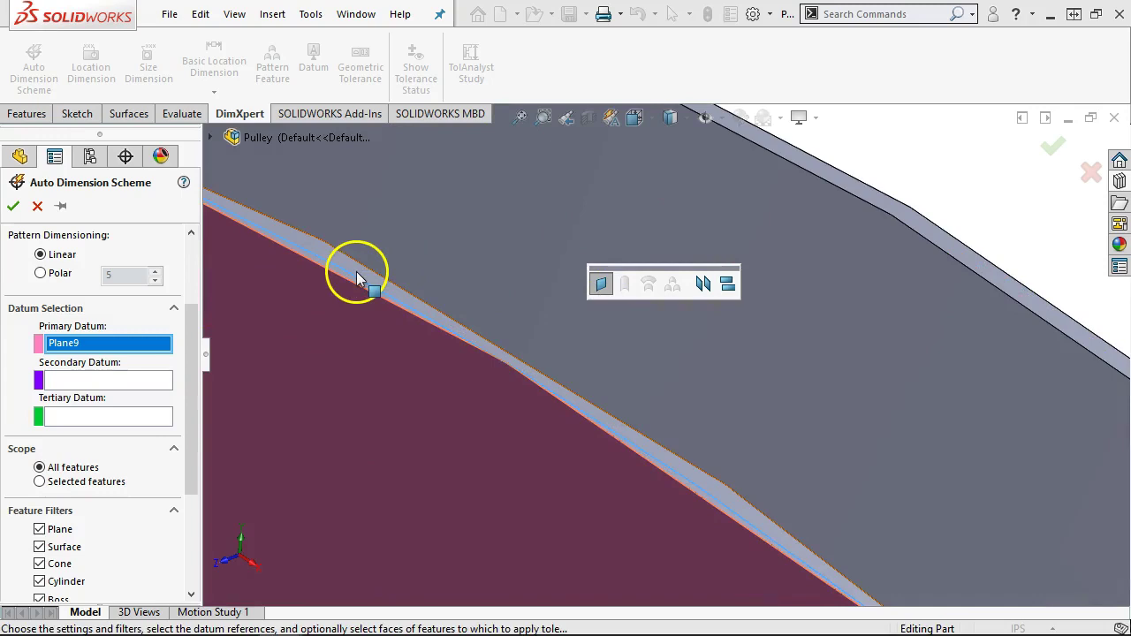
click(51, 380)
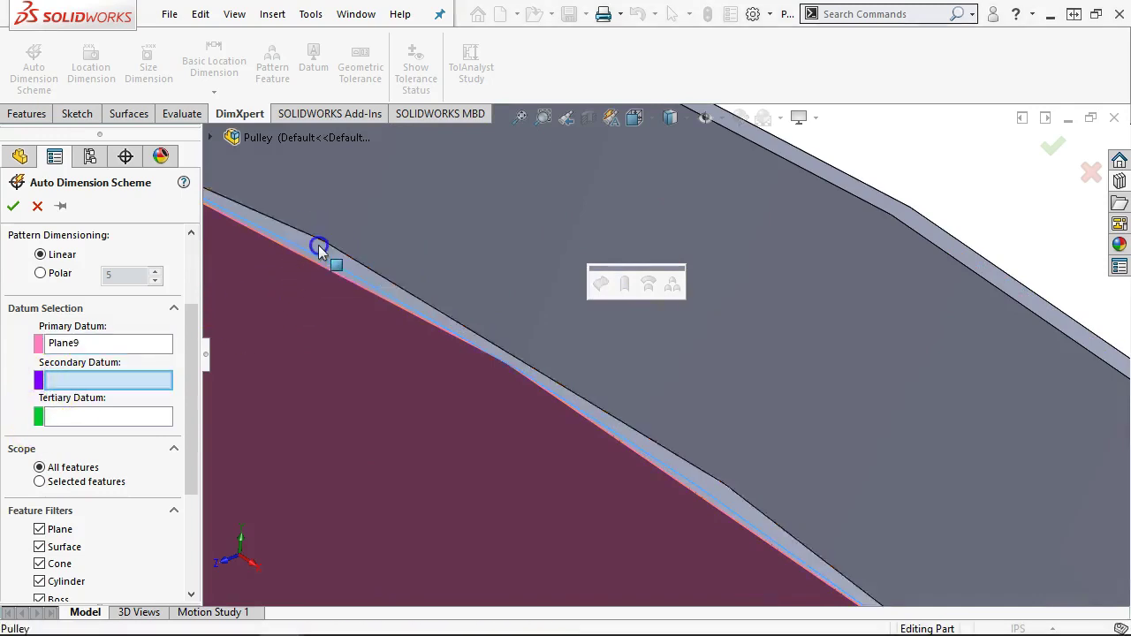
click(449, 362)
scroll(449, 362, up, 7)
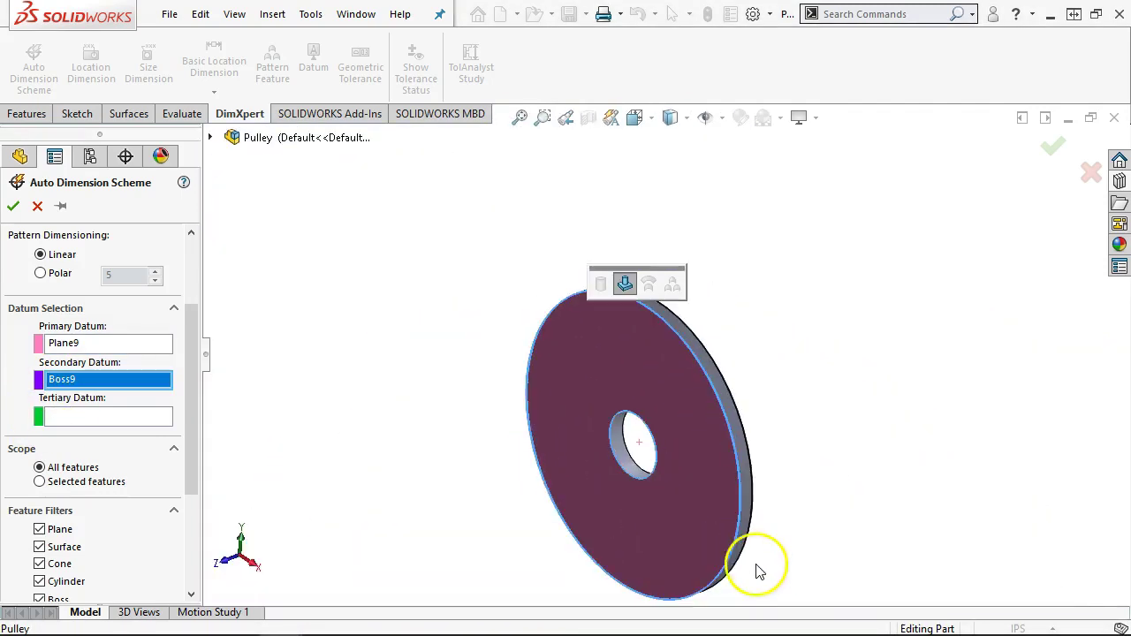
Step: Generate the prismatic scheme and place the two cone angle callouts outward on either side of the pulley
click(14, 207)
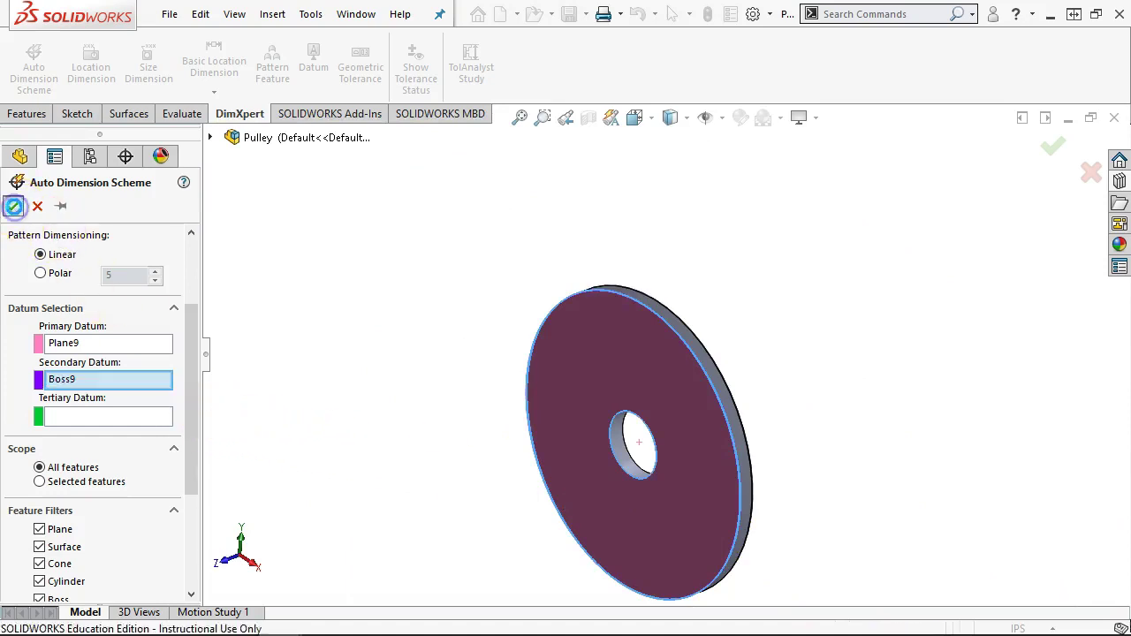
click(407, 264)
click(415, 500)
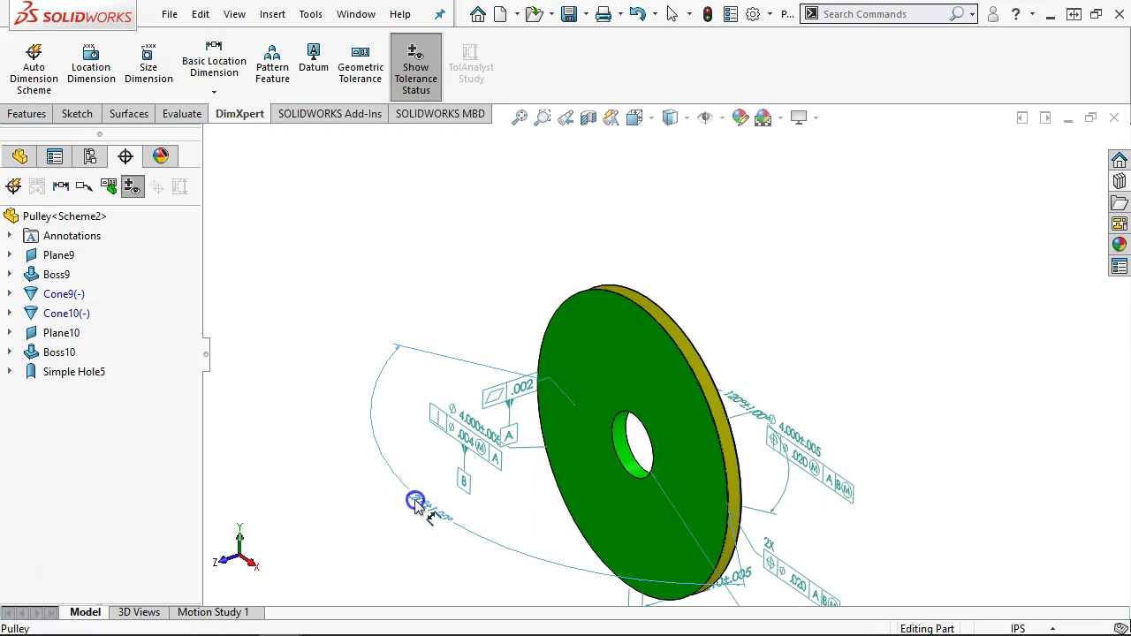
drag(732, 404, 846, 346)
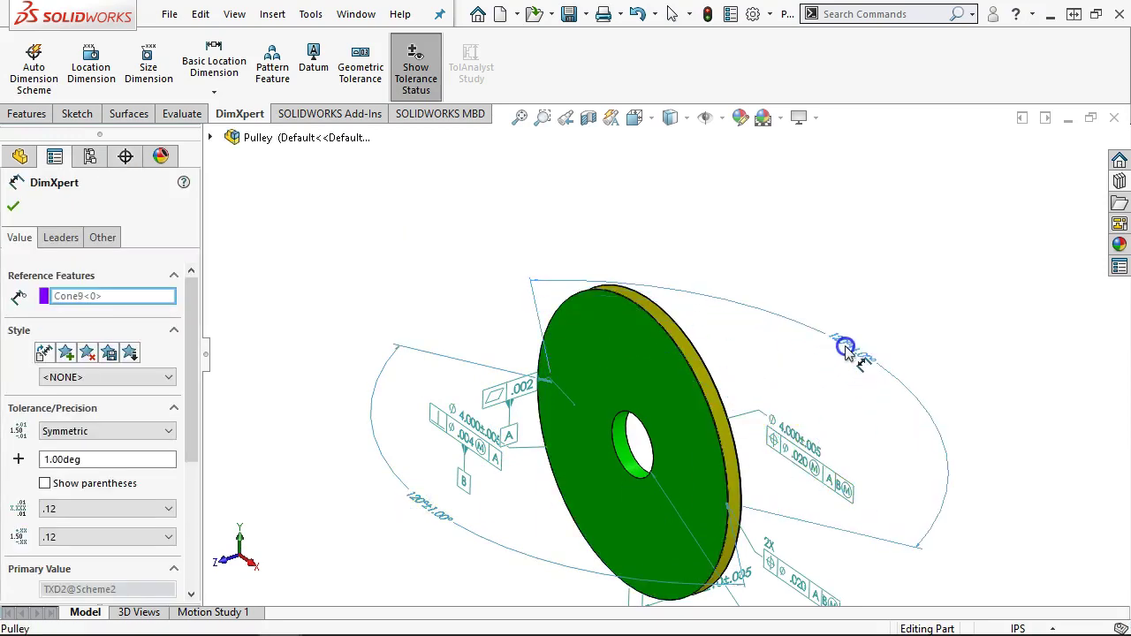
Step: Examine the position tolerance callouts of the bore, the rear rim and the 2X cone surfaces, including their datum references
scroll(766, 413, up, 4)
mouse_move(769, 415)
middle_down()
mouse_move(753, 369)
mouse_move(757, 425)
middle_up()
mouse_move(740, 481)
middle_down()
mouse_move(798, 474)
mouse_move(841, 387)
mouse_move(891, 383)
mouse_move(872, 410)
mouse_move(846, 380)
middle_up()
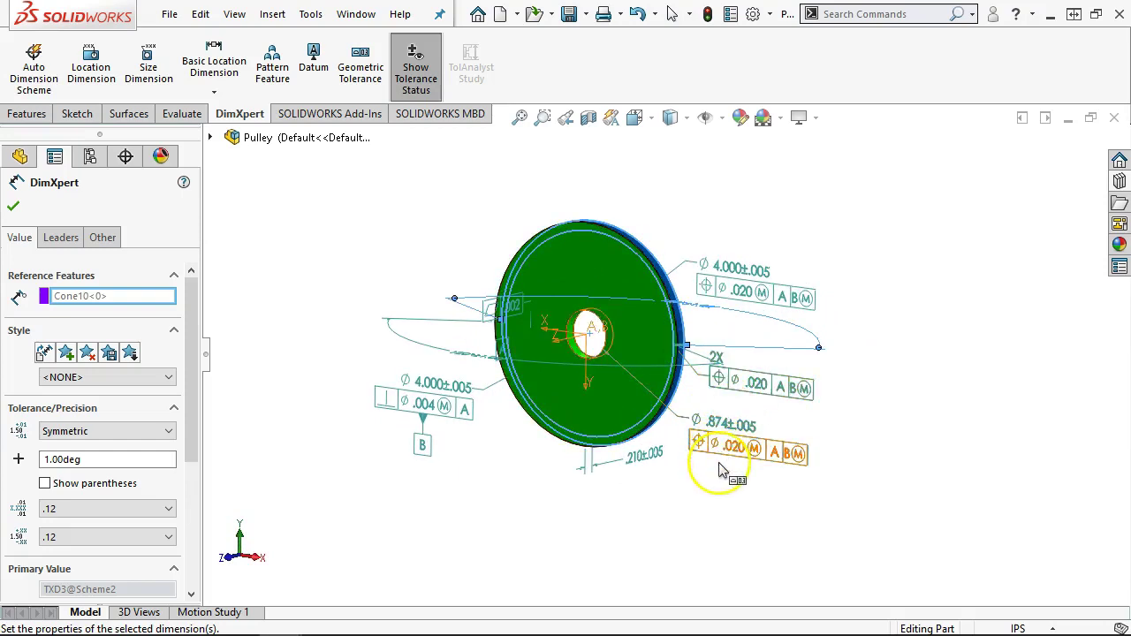
scroll(796, 402, down, 4)
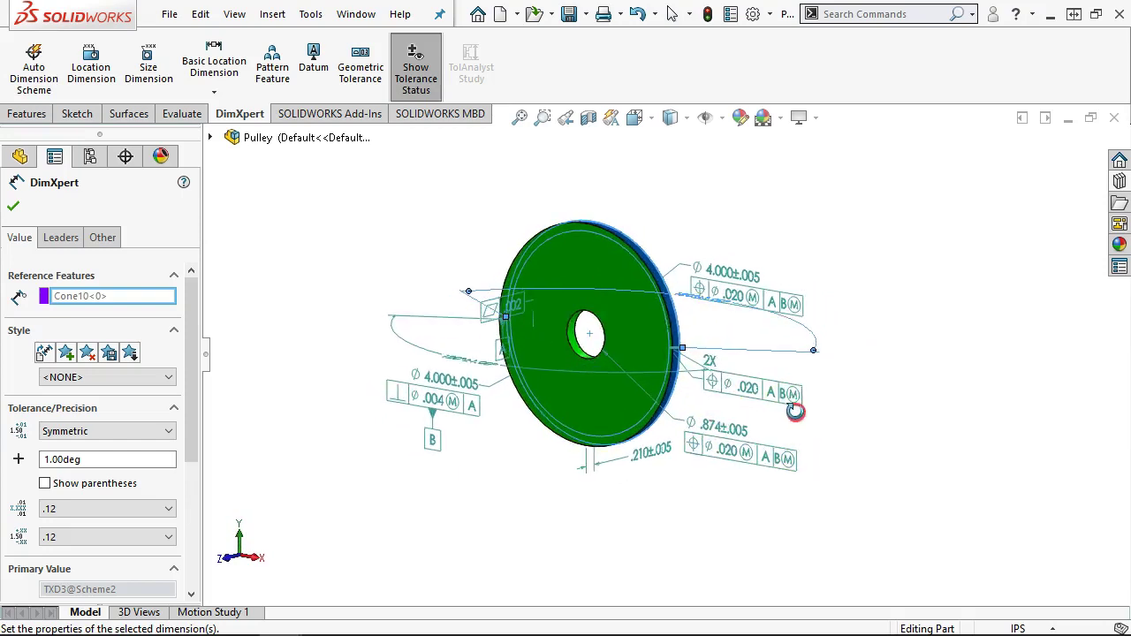
click(720, 446)
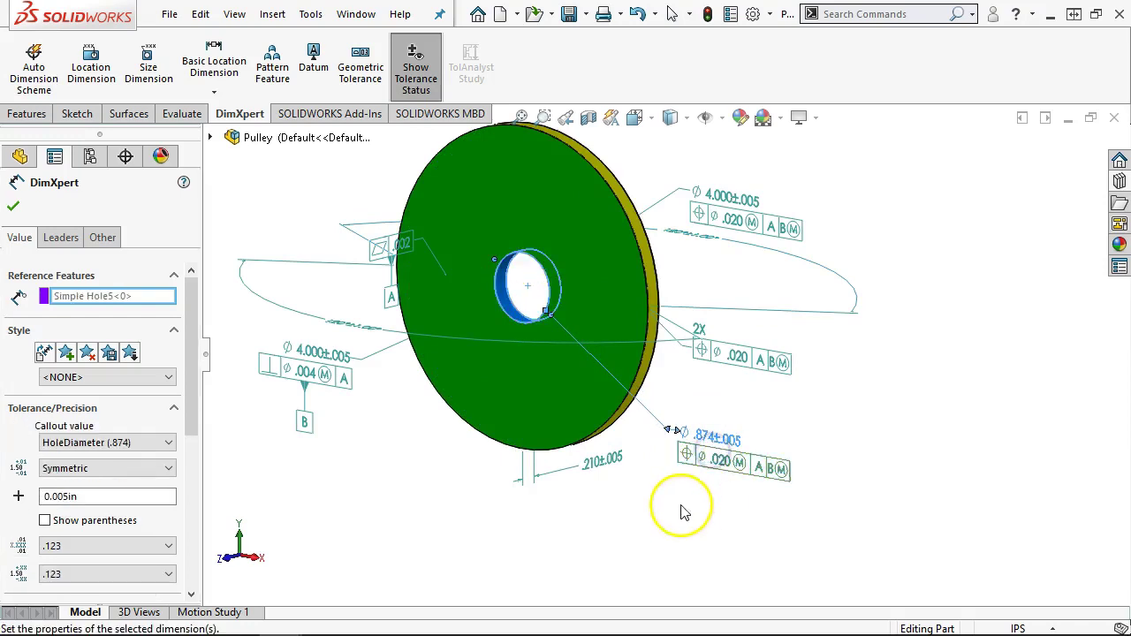
scroll(707, 464, down, 2)
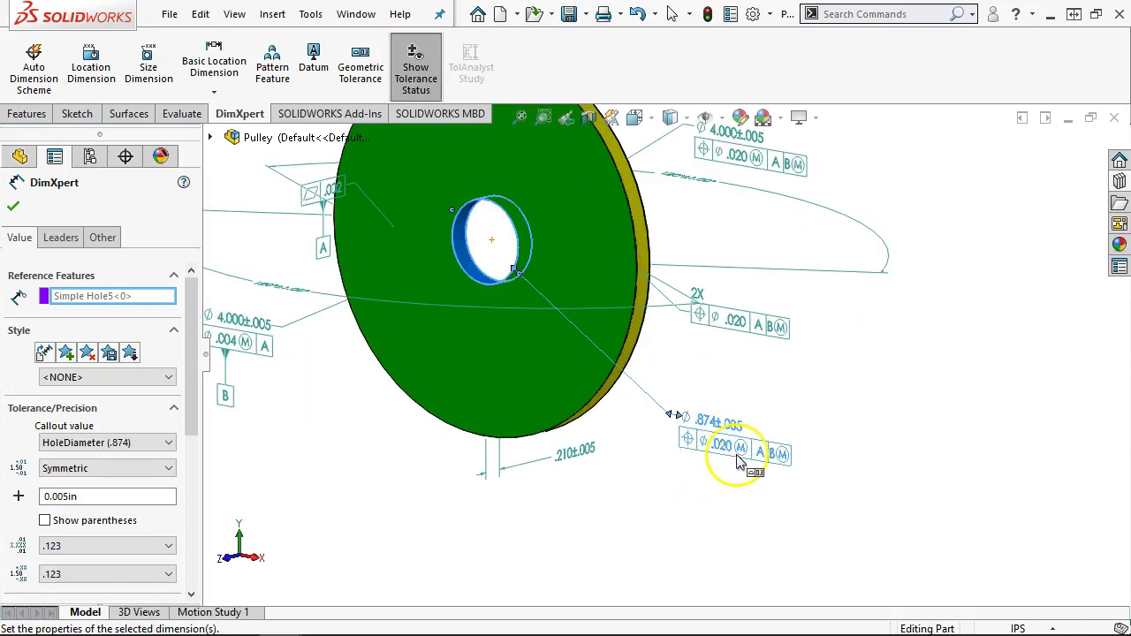
click(770, 480)
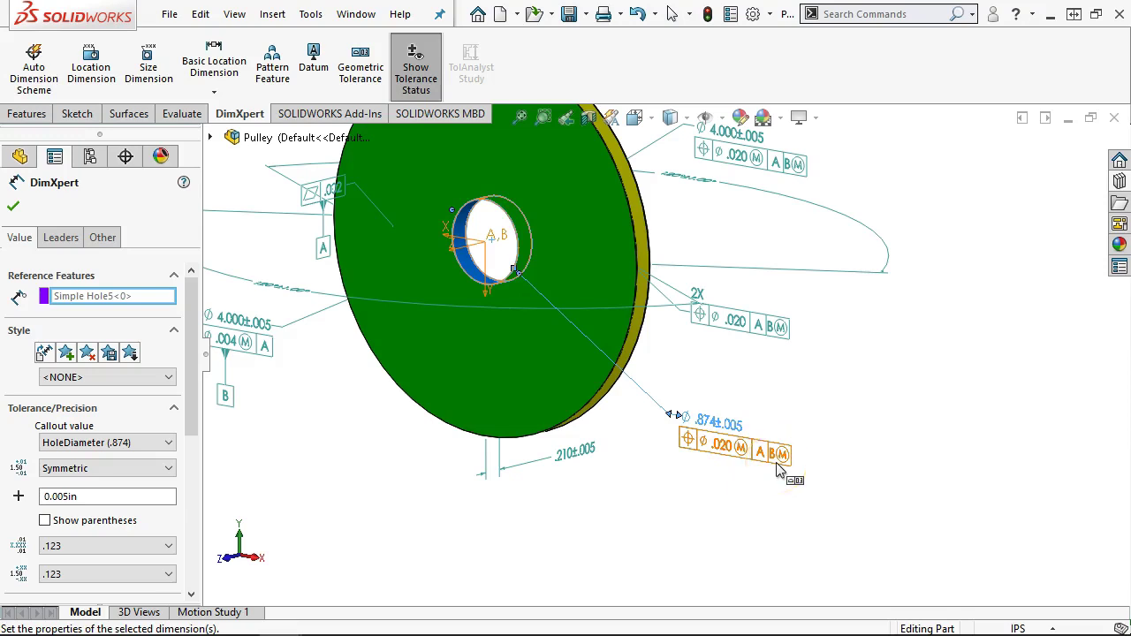
click(889, 399)
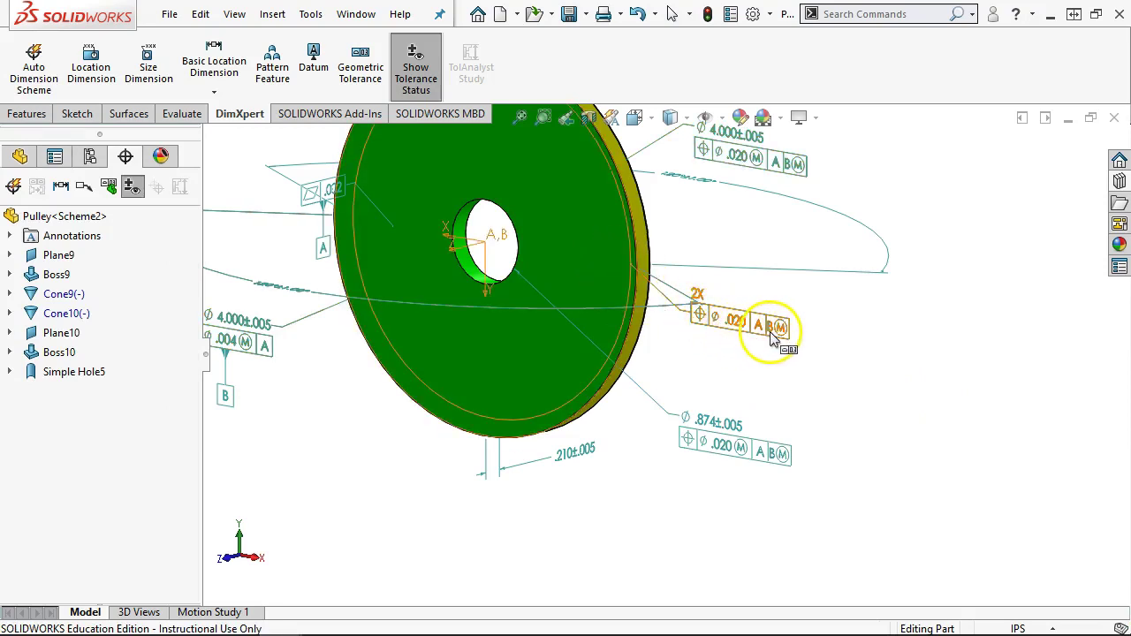
scroll(771, 340, up, 5)
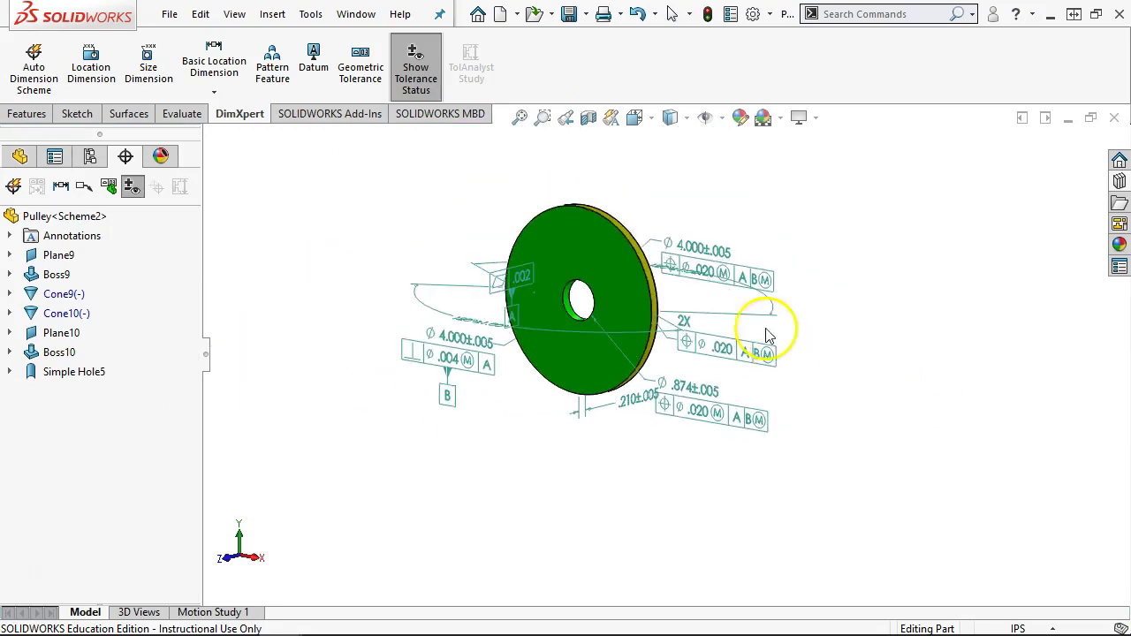
middle_drag(677, 177, 678, 216)
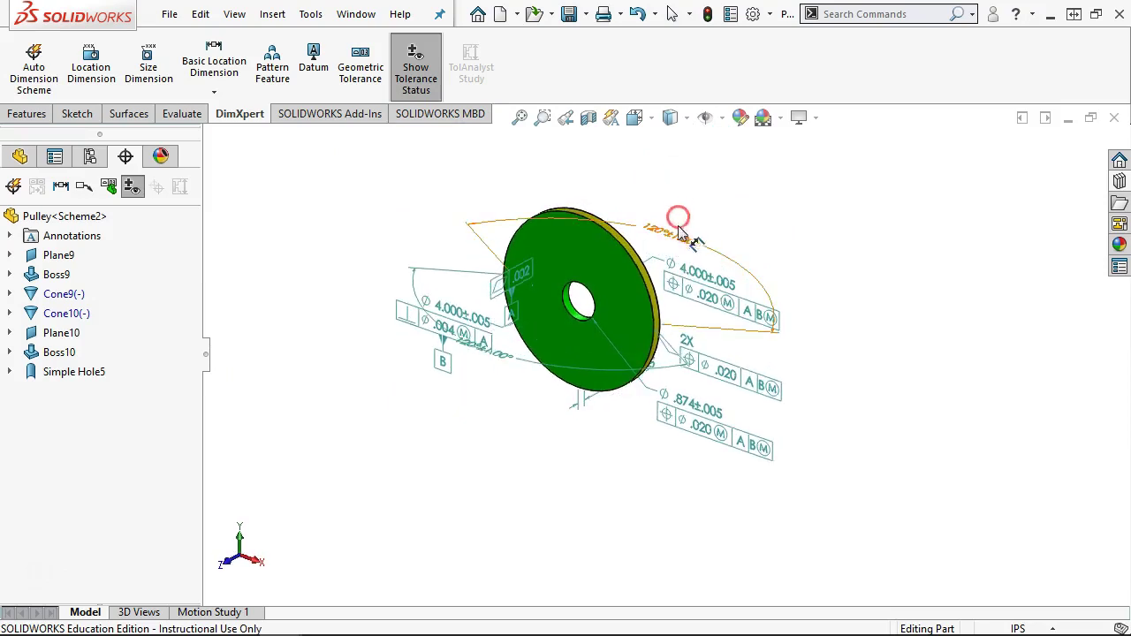
Step: Move the front rim's diameter and perpendicularity callout with datum B farther away from the pulley
drag(417, 327, 366, 379)
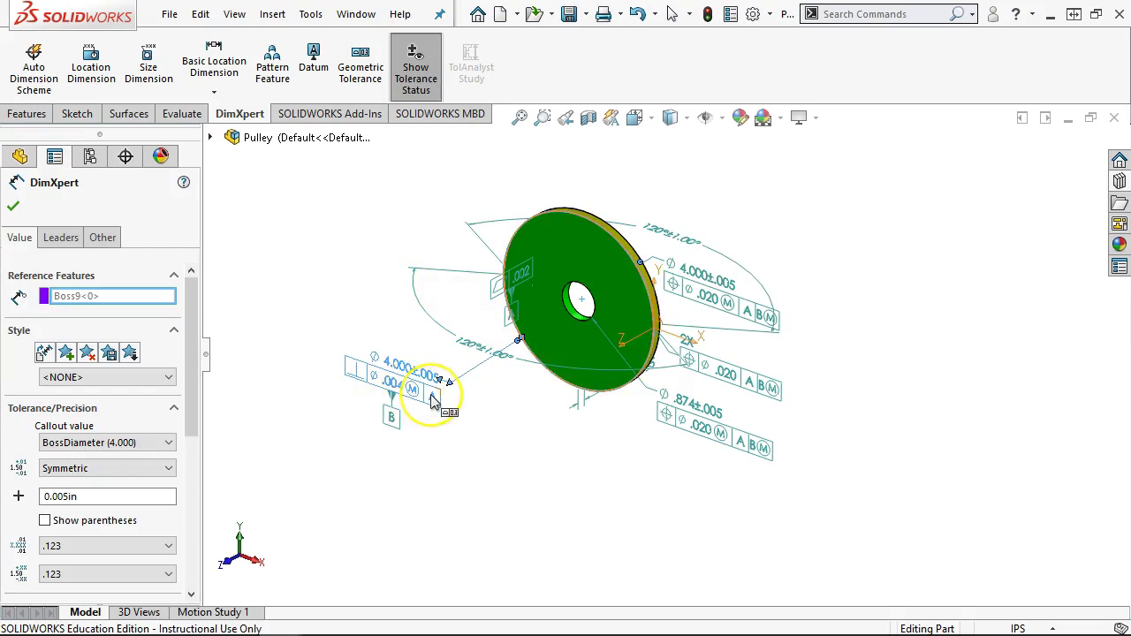
click(342, 230)
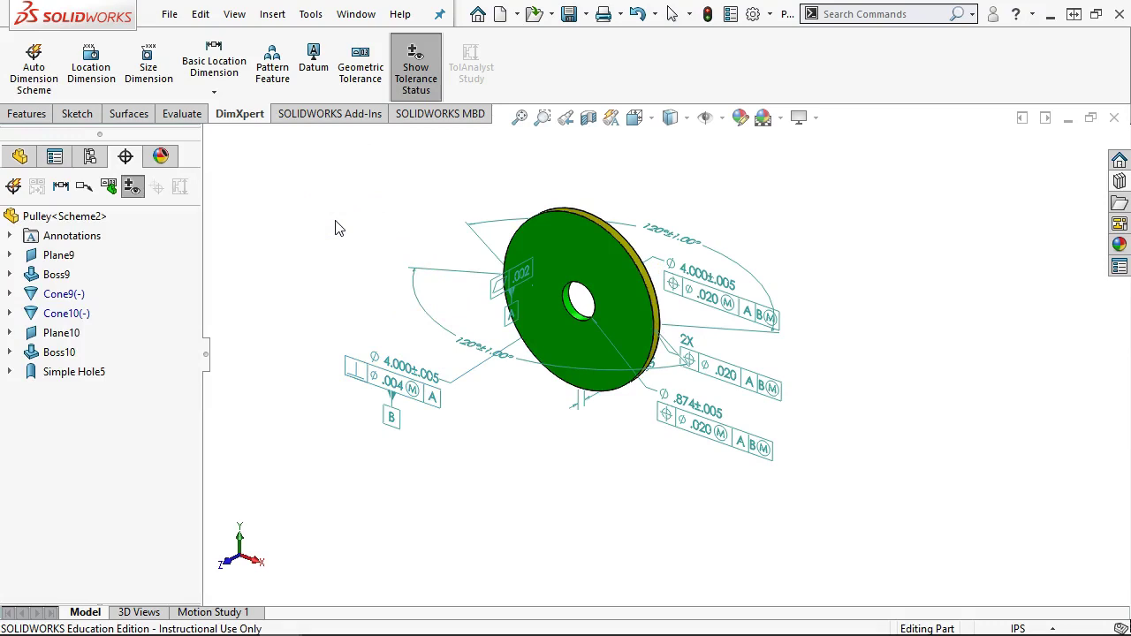
click(335, 220)
Step: Compare the feature tree with the DimXpert feature list and inspect the pulley part's annotation display options
click(13, 155)
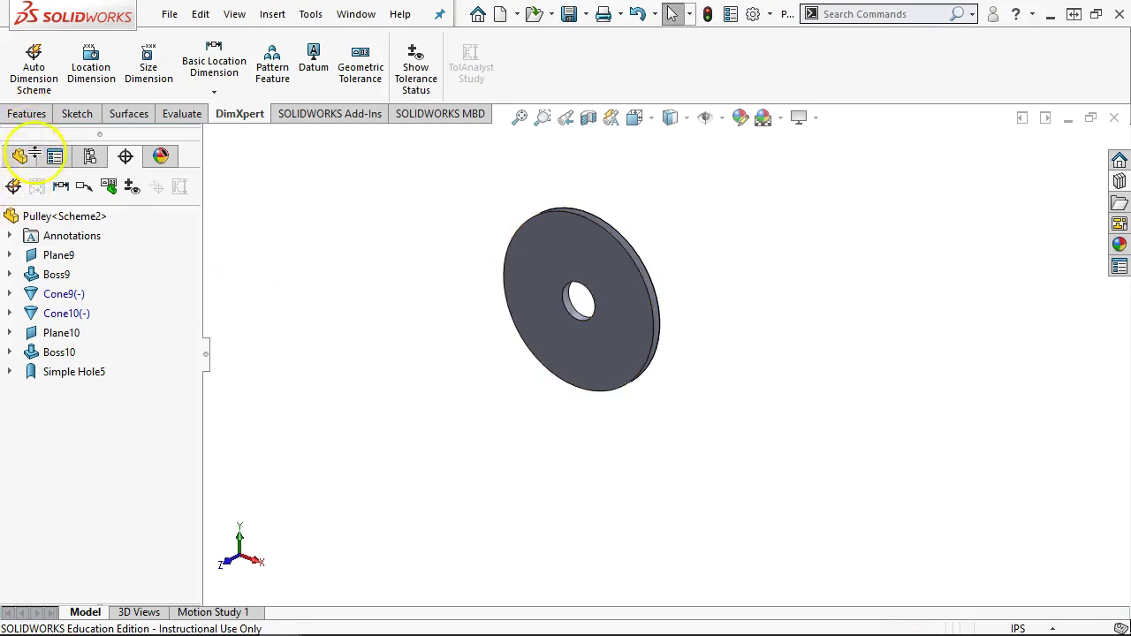
click(18, 157)
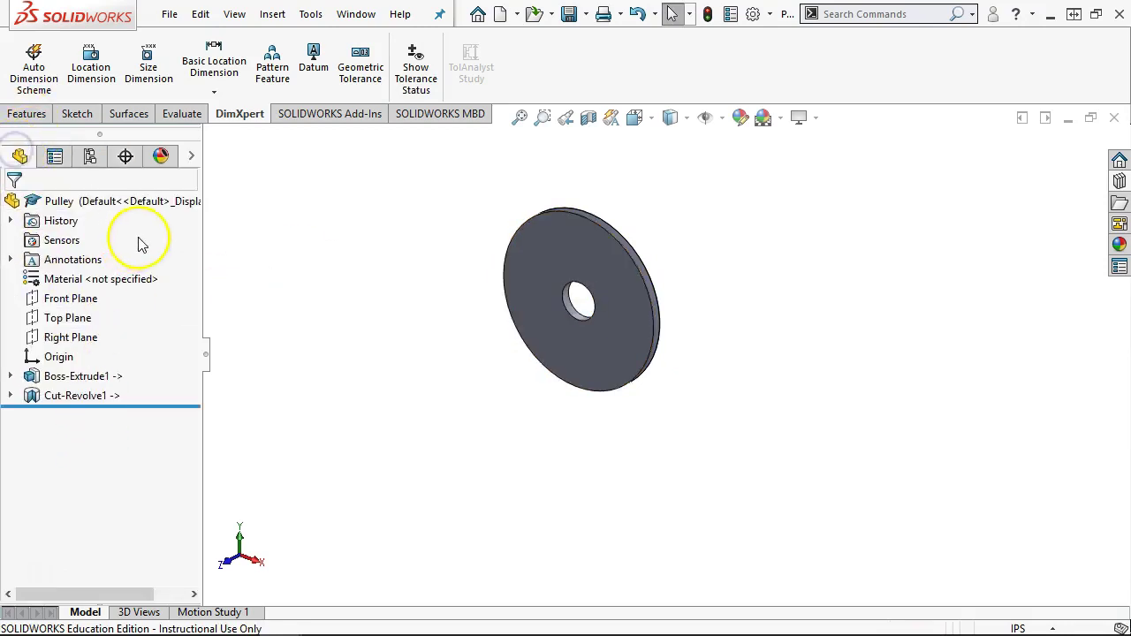
click(125, 156)
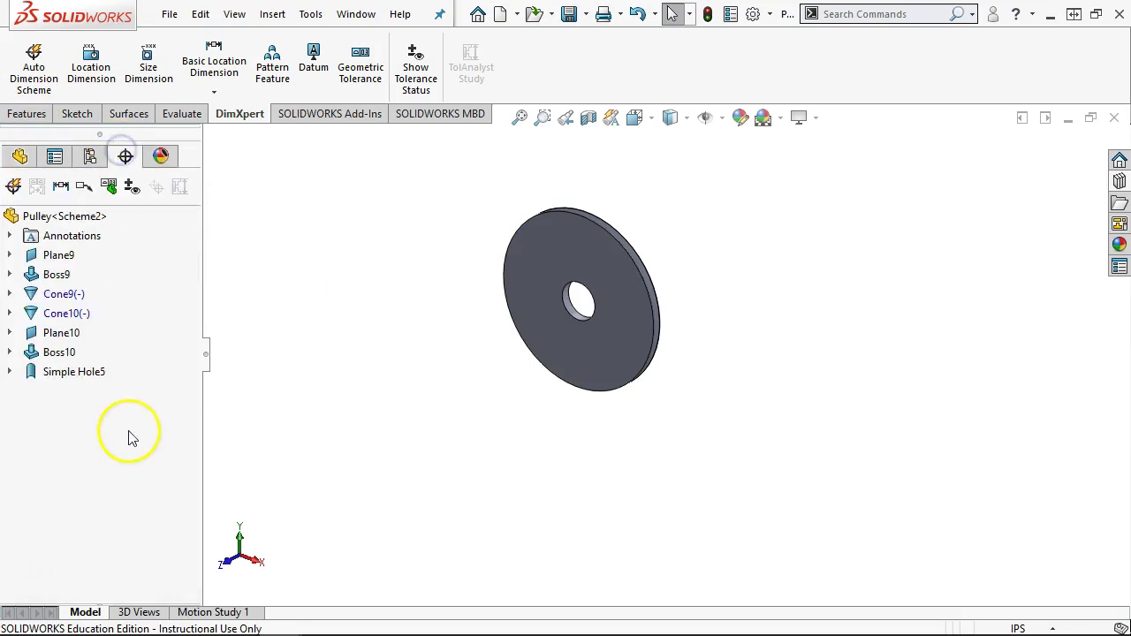
click(19, 156)
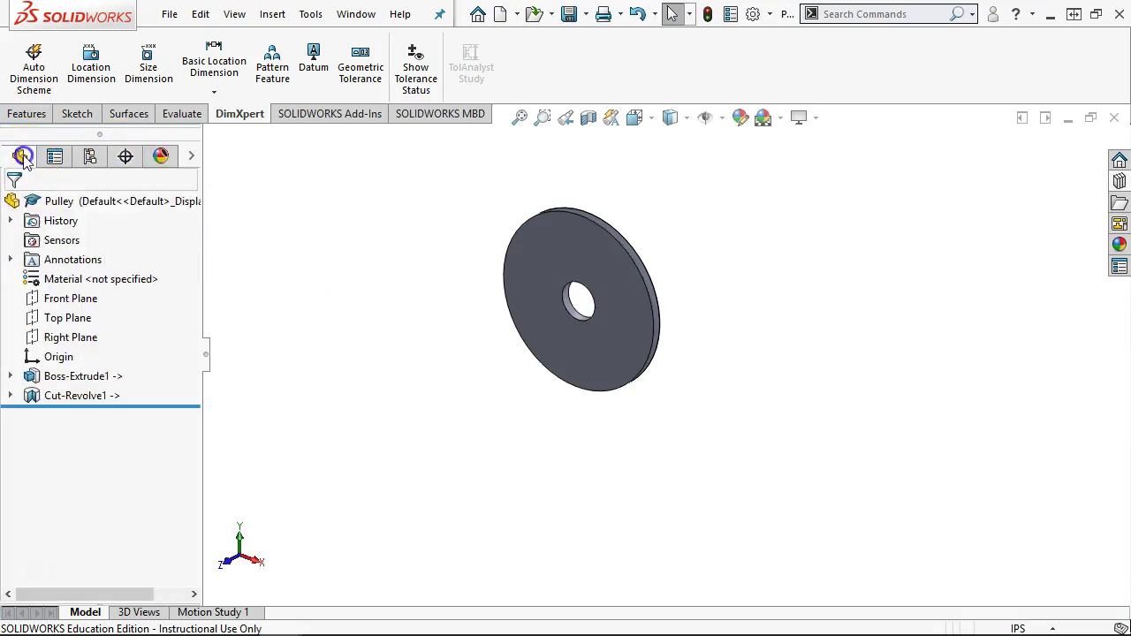
right_click(49, 267)
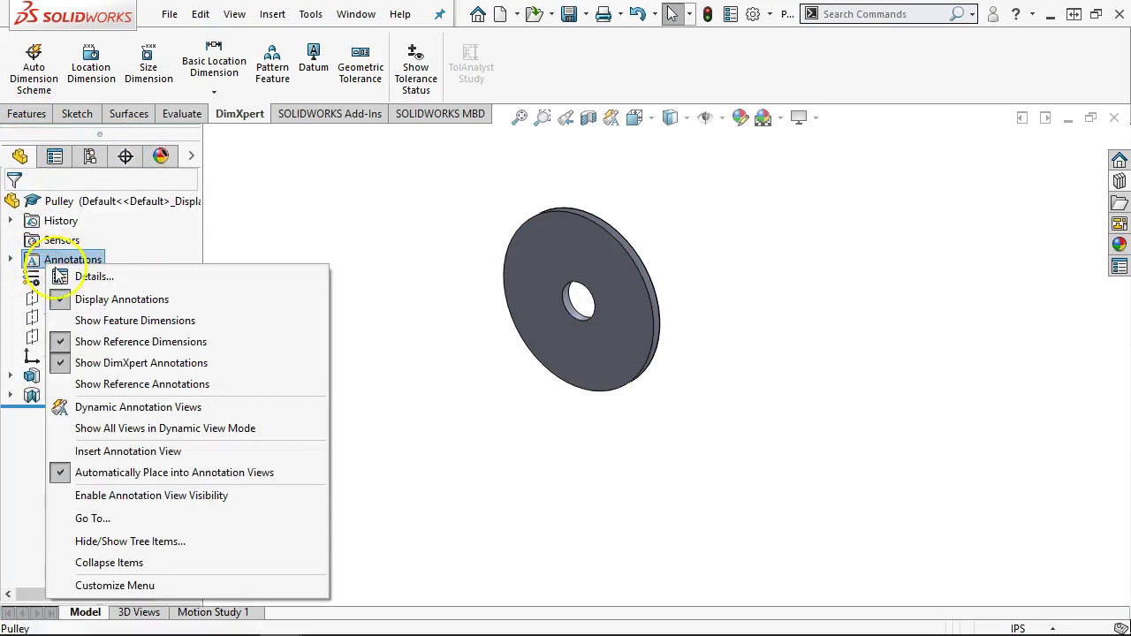
click(480, 206)
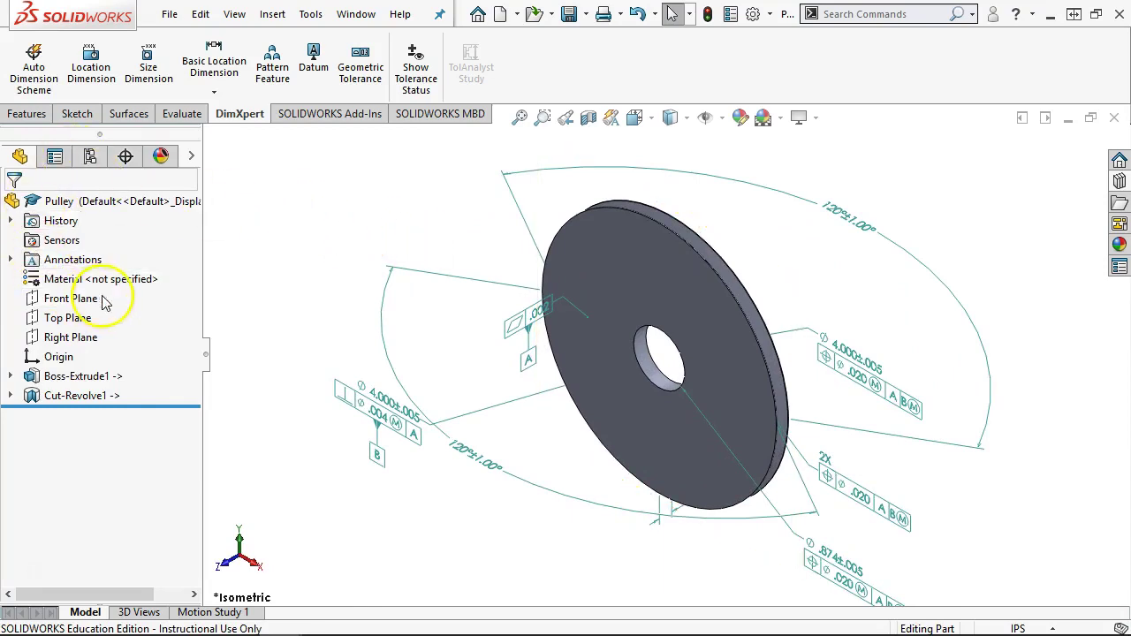
Step: Hide the pulley part's DimXpert annotations, show them again, and recheck the annotation display options
right_click(59, 259)
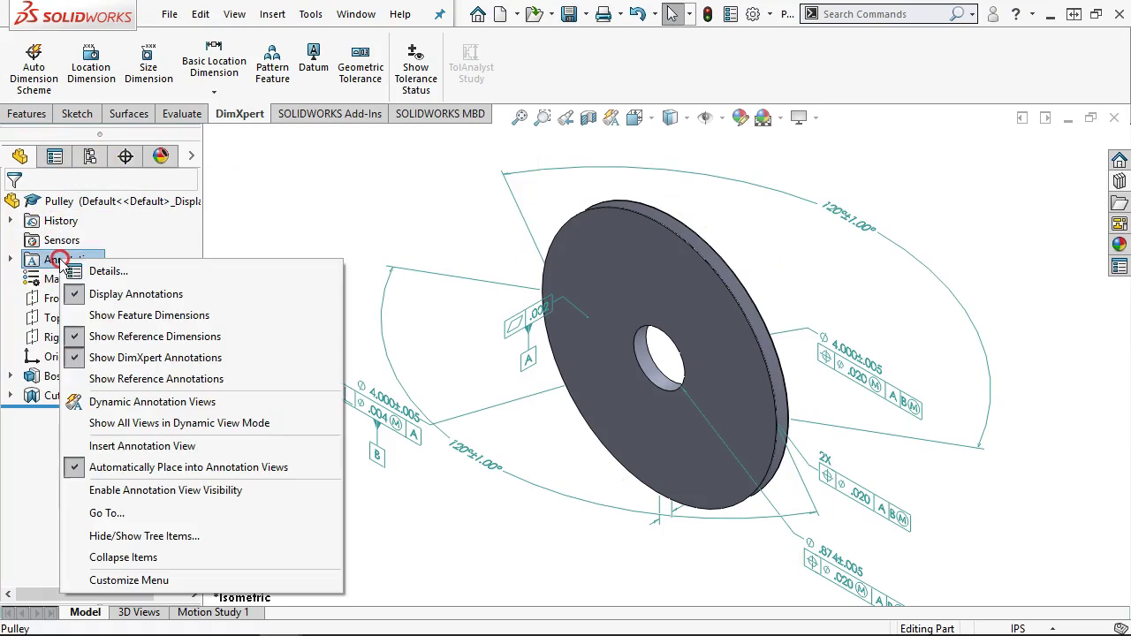
click(103, 360)
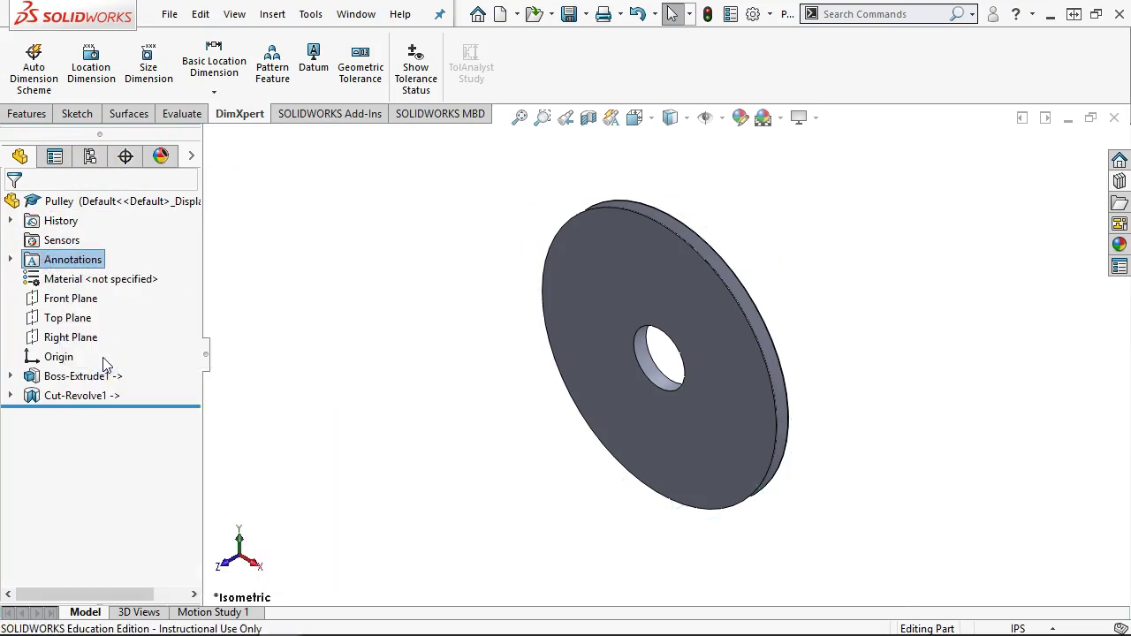
right_click(72, 261)
click(130, 361)
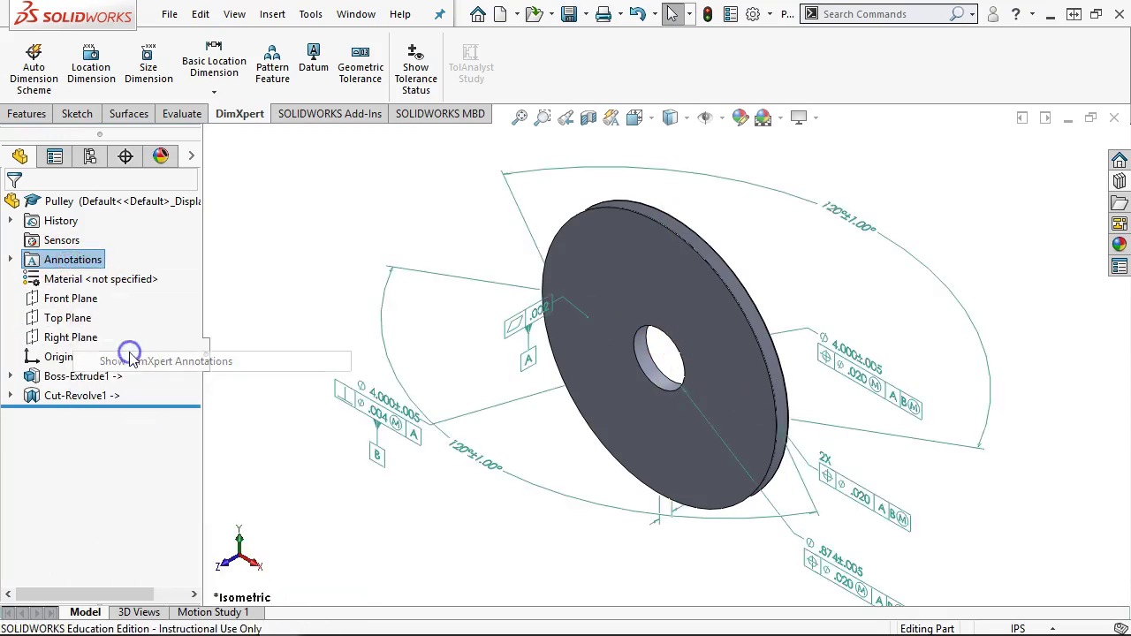
right_click(86, 260)
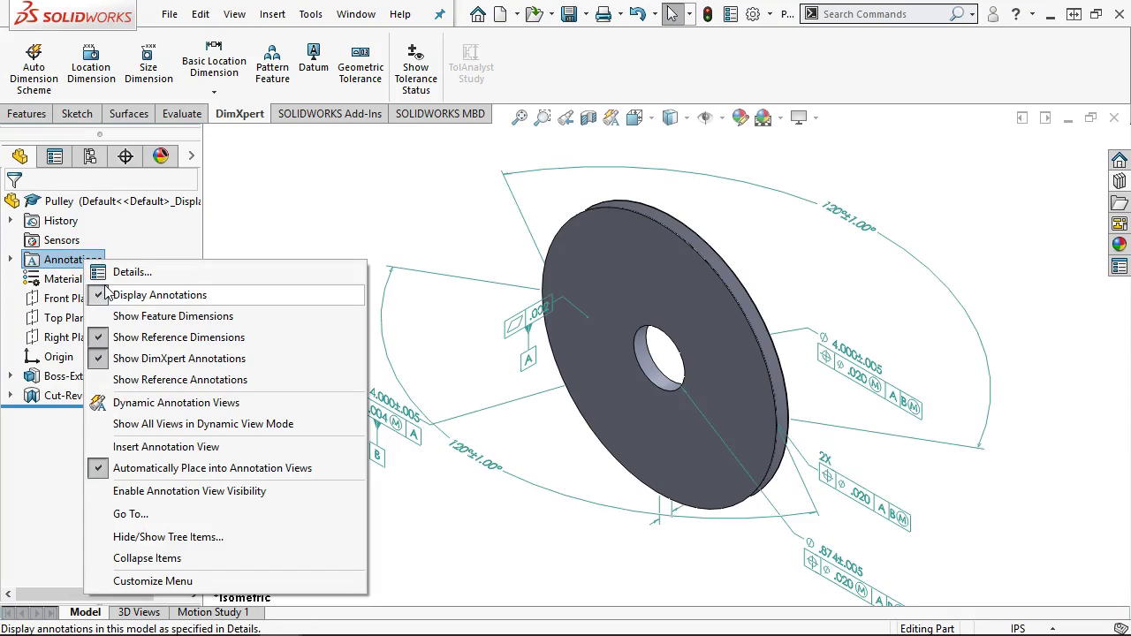
click(291, 226)
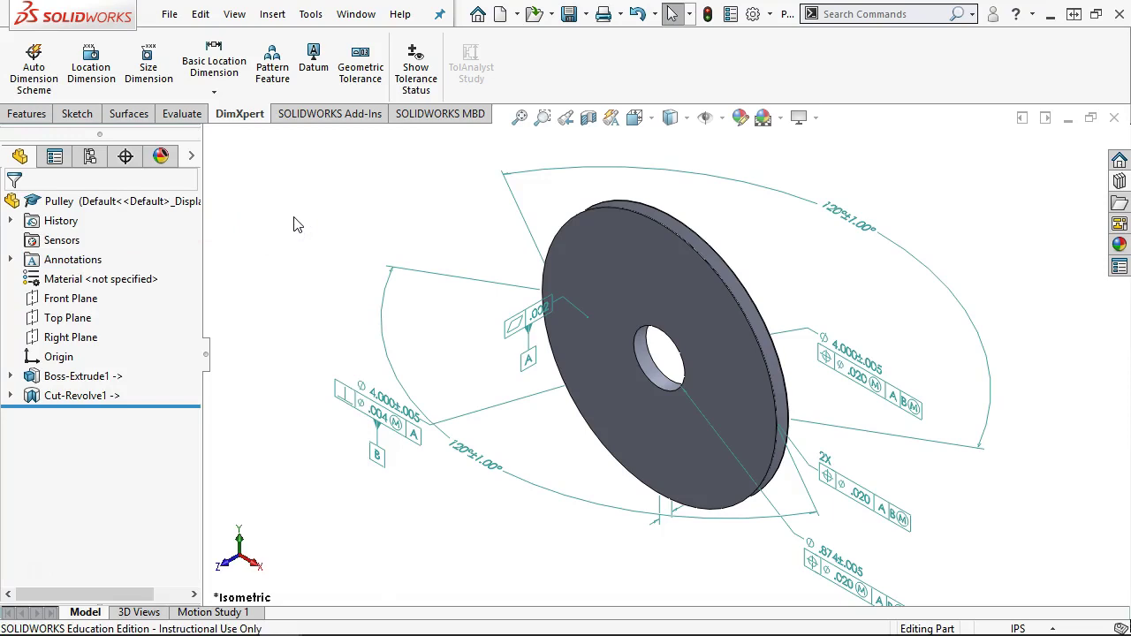
Step: Save the pulley part and switch to the Pulley.SLDASM assembly
click(573, 12)
click(357, 14)
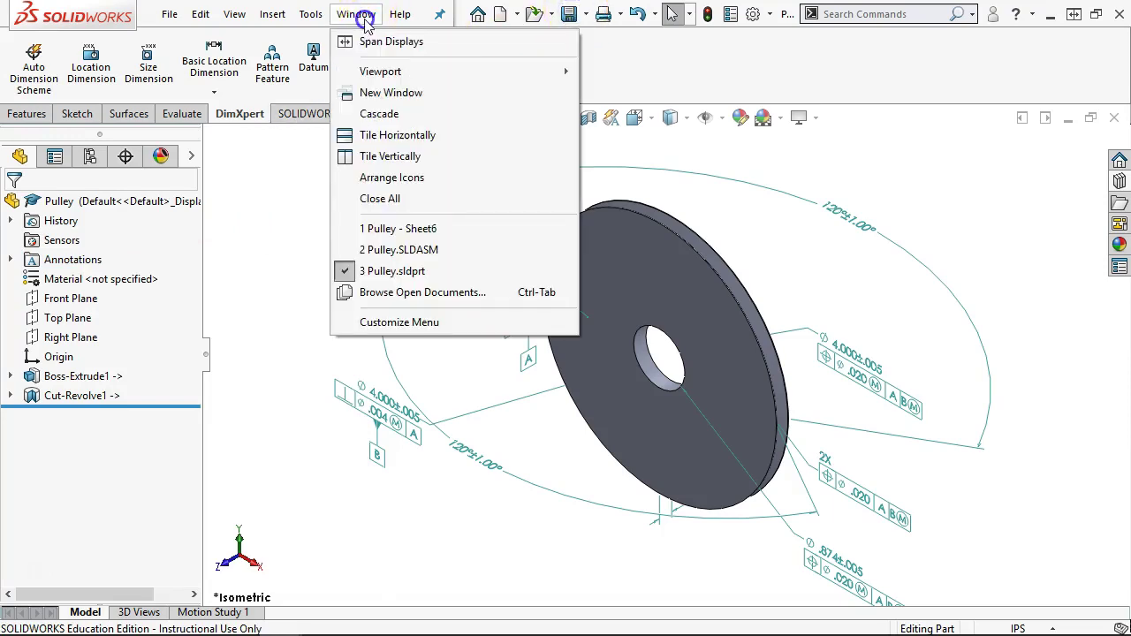
click(412, 254)
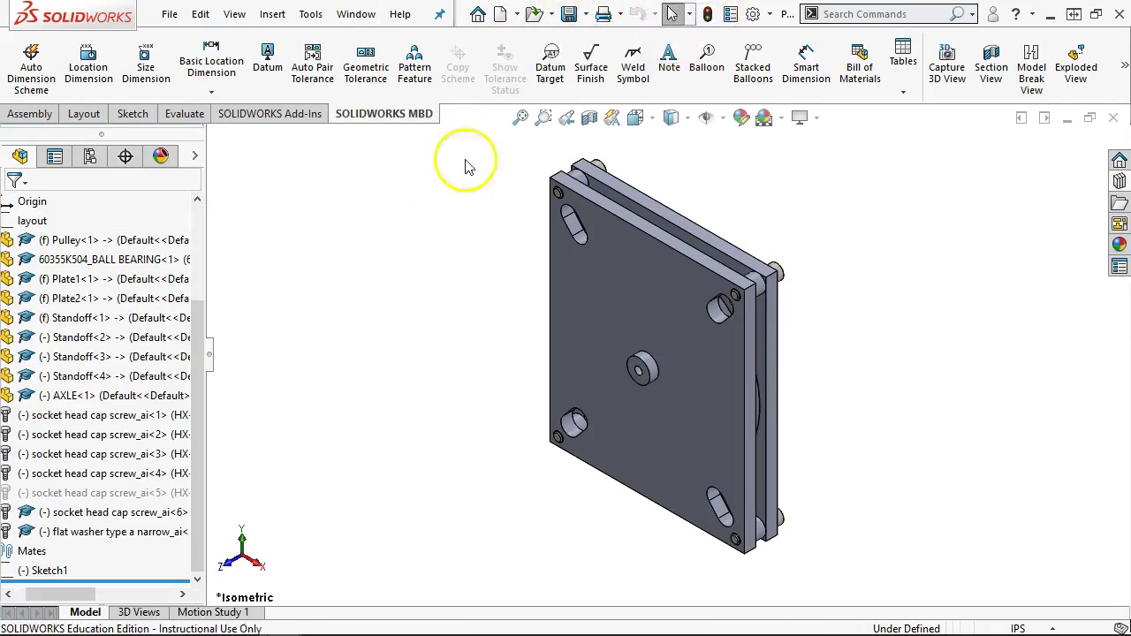
Step: Inspect the annotation display options of the Pulley assembly, including the one for DimXpert annotations
scroll(82, 247, up, 2)
scroll(78, 250, up, 2)
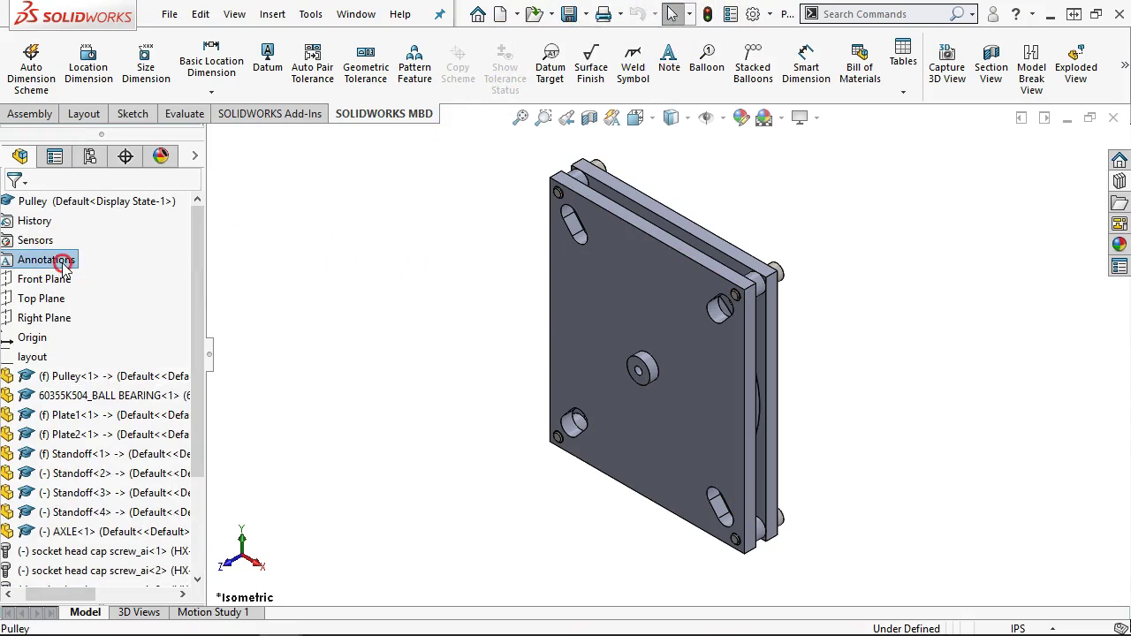
right_click(62, 260)
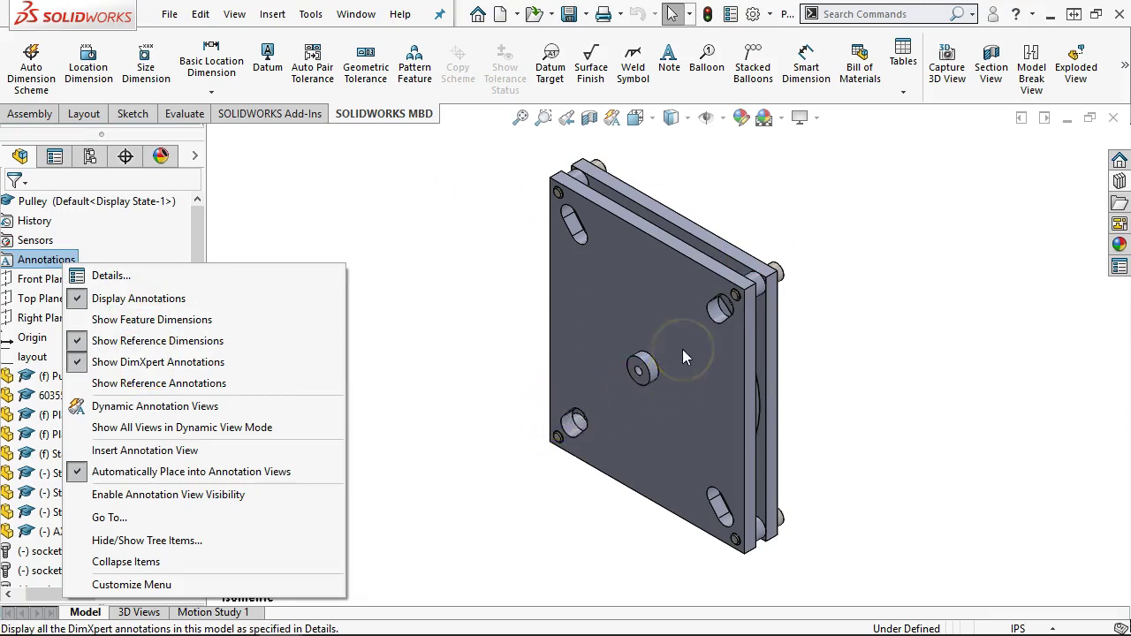
click(511, 230)
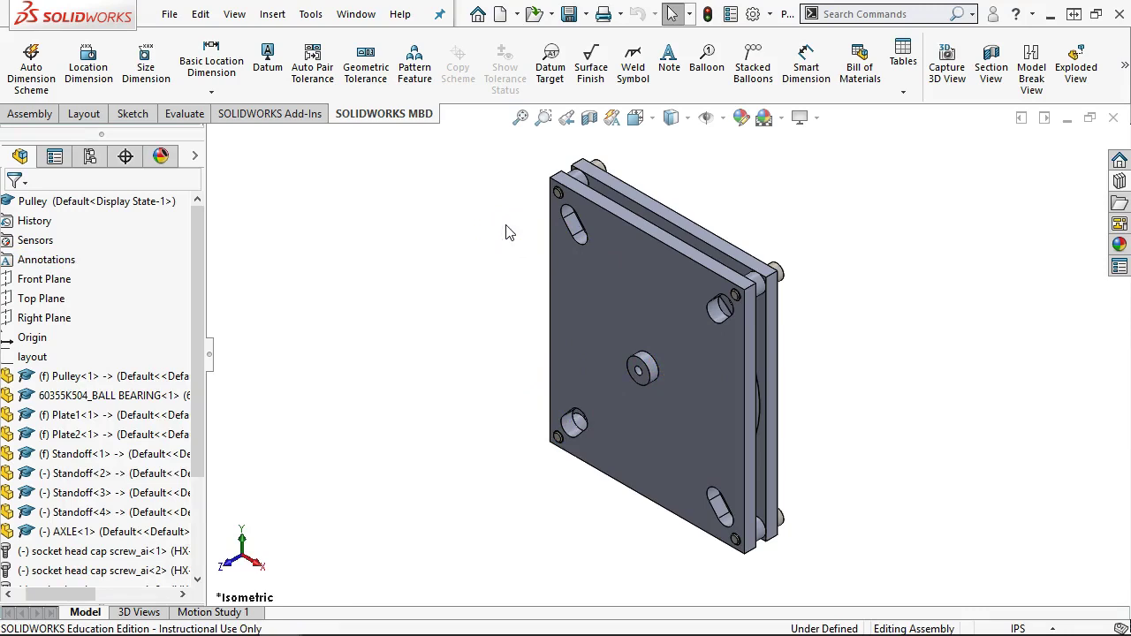
Step: Return to the Pulley.sldprt part and close it
click(355, 15)
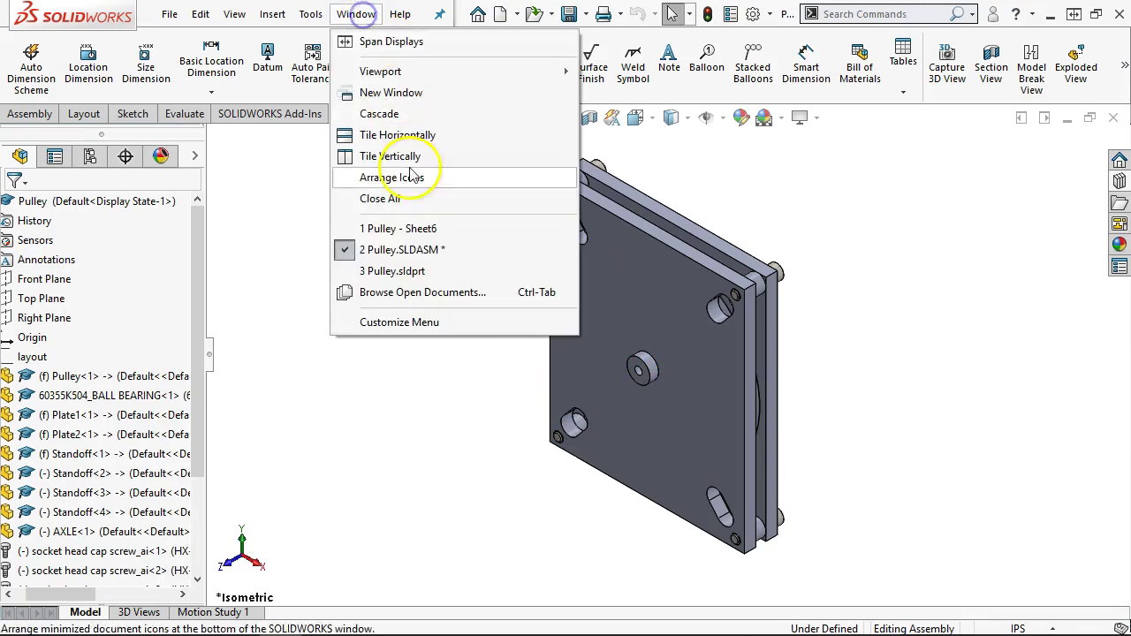
click(419, 280)
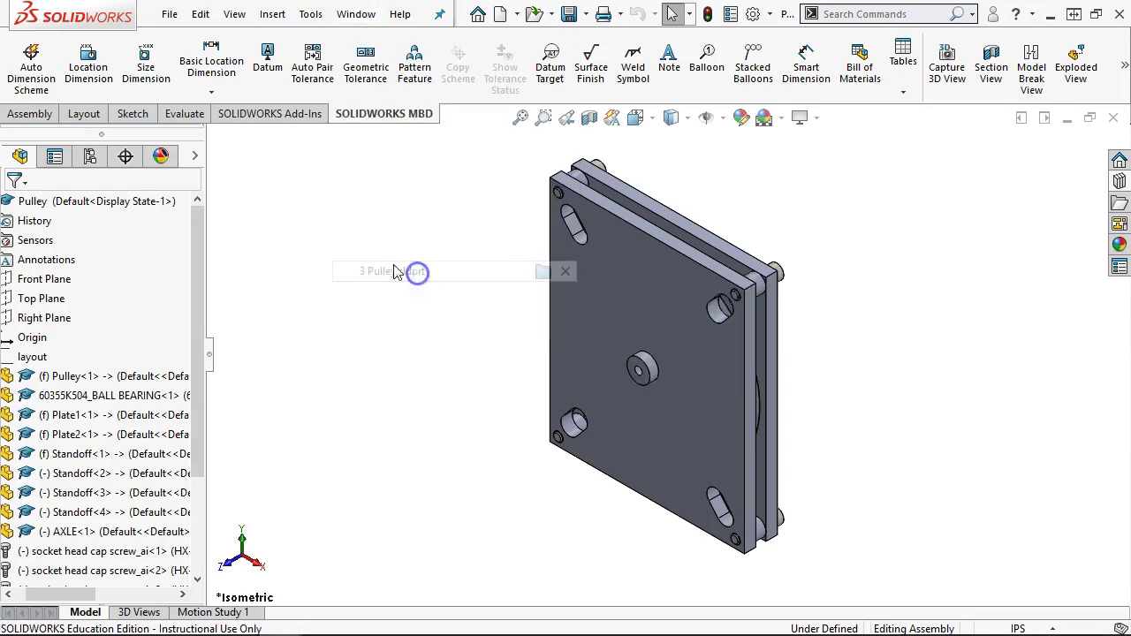
click(1113, 118)
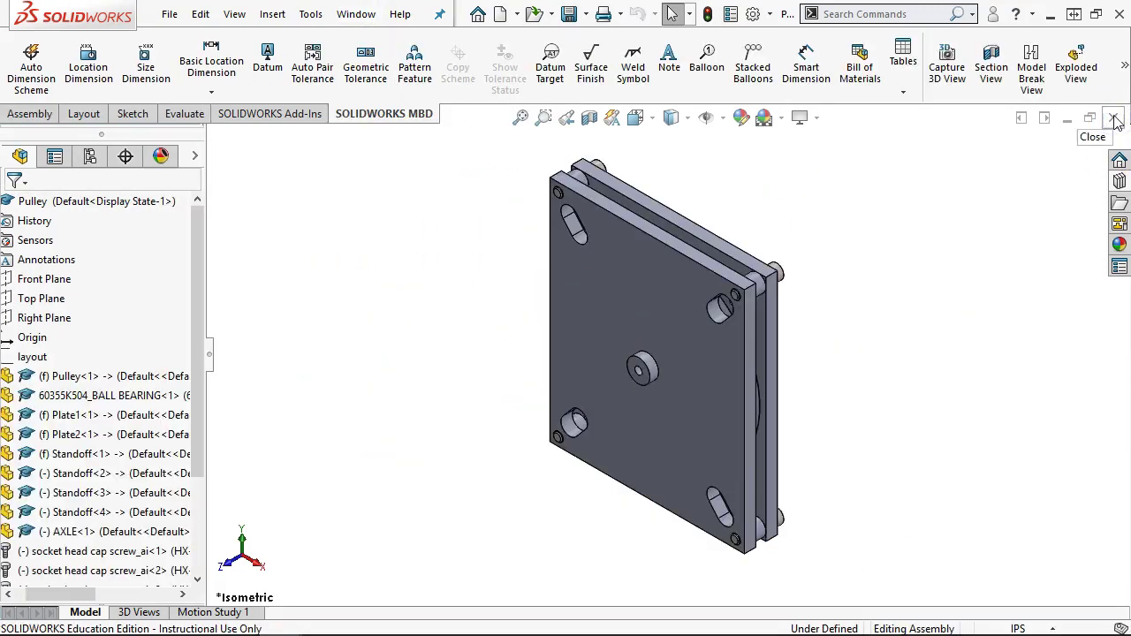
Step: Open the Plate1 component from the assembly as its own part and display its configurations
right_click(103, 415)
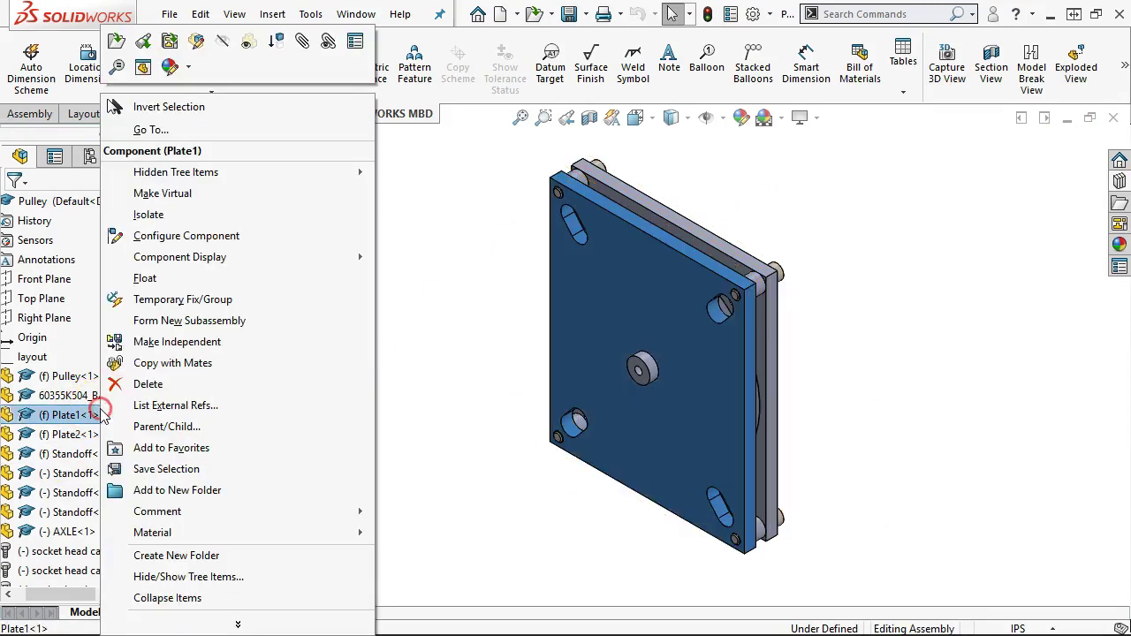
click(112, 51)
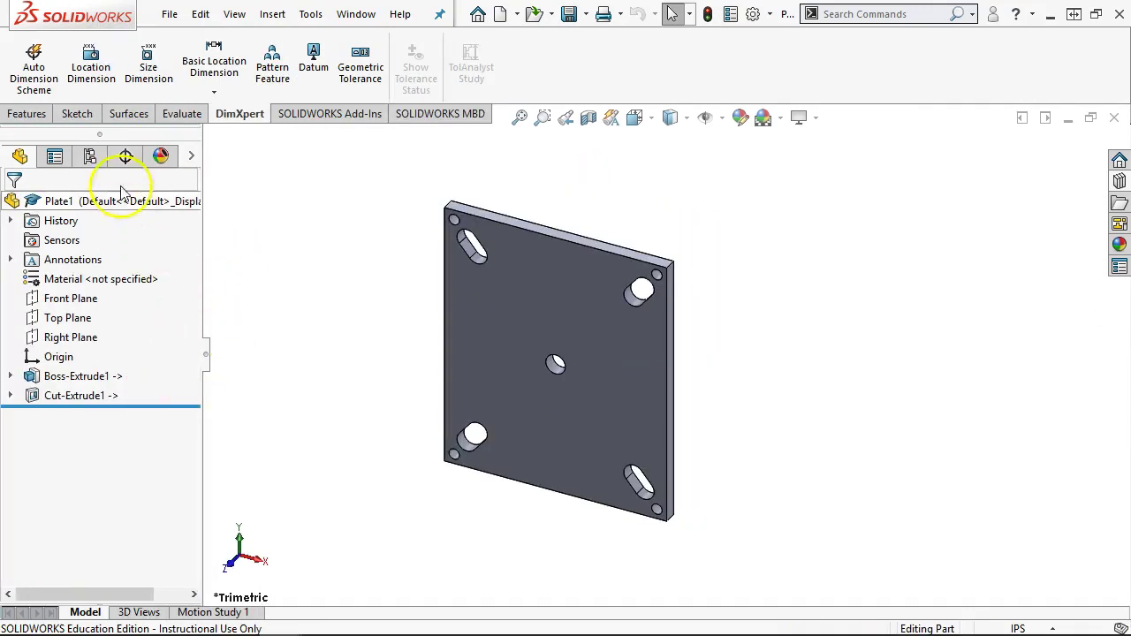
click(90, 156)
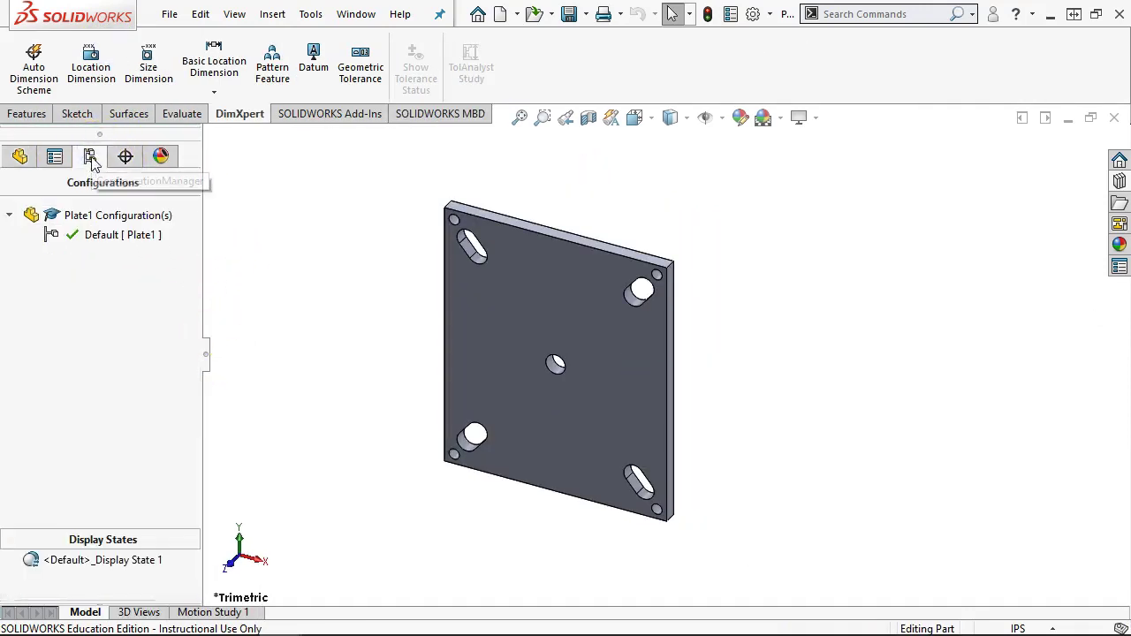
Step: Compare the DimXpert and SOLIDWORKS MBD commands available for Plate1, including the eDrawings, STEP 242 and 3D PMI Compare commands
click(127, 156)
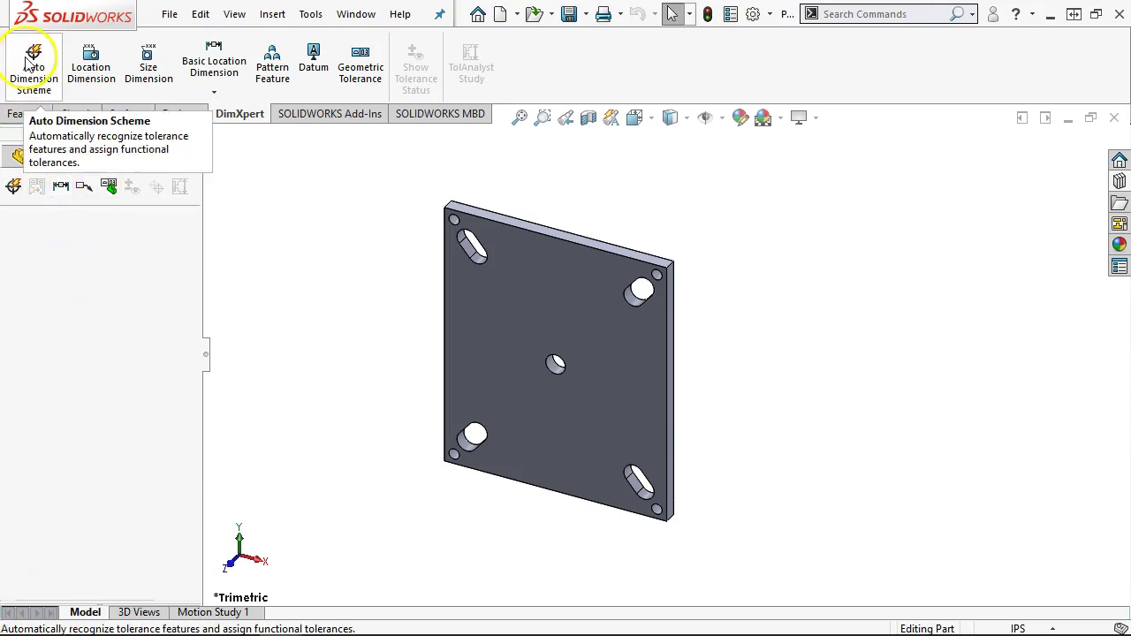
click(425, 116)
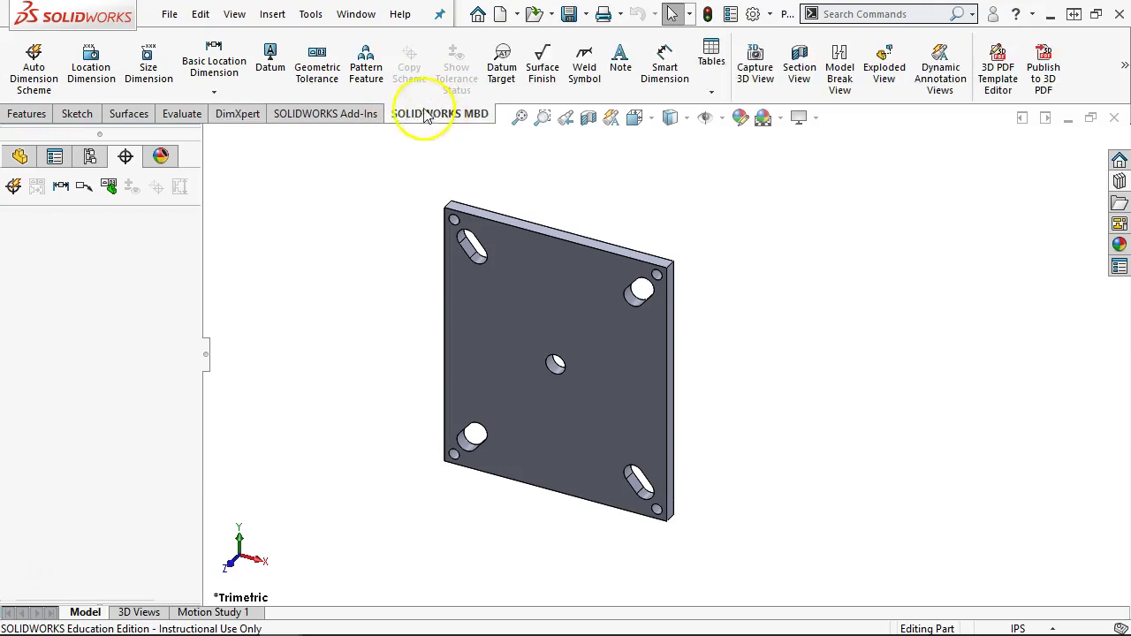
click(221, 115)
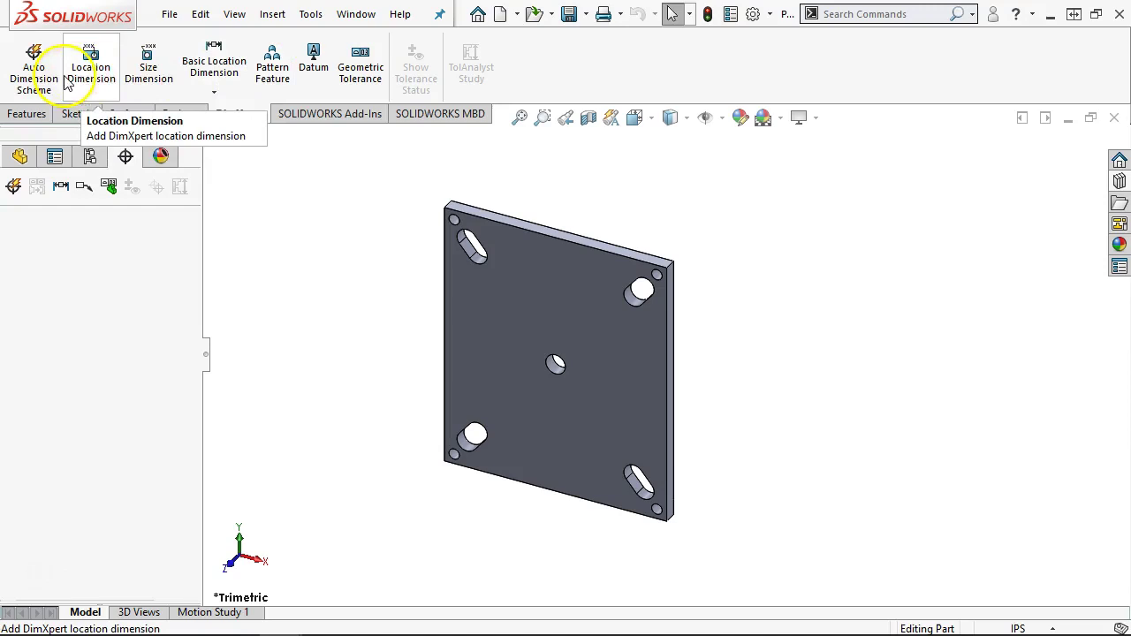
click(432, 114)
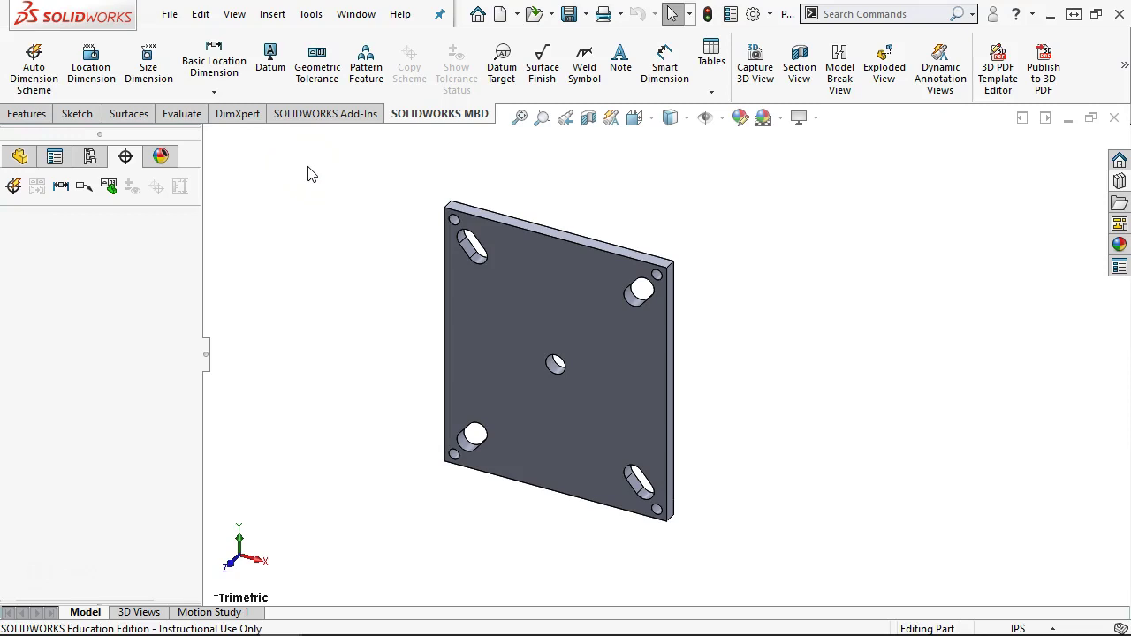
click(240, 114)
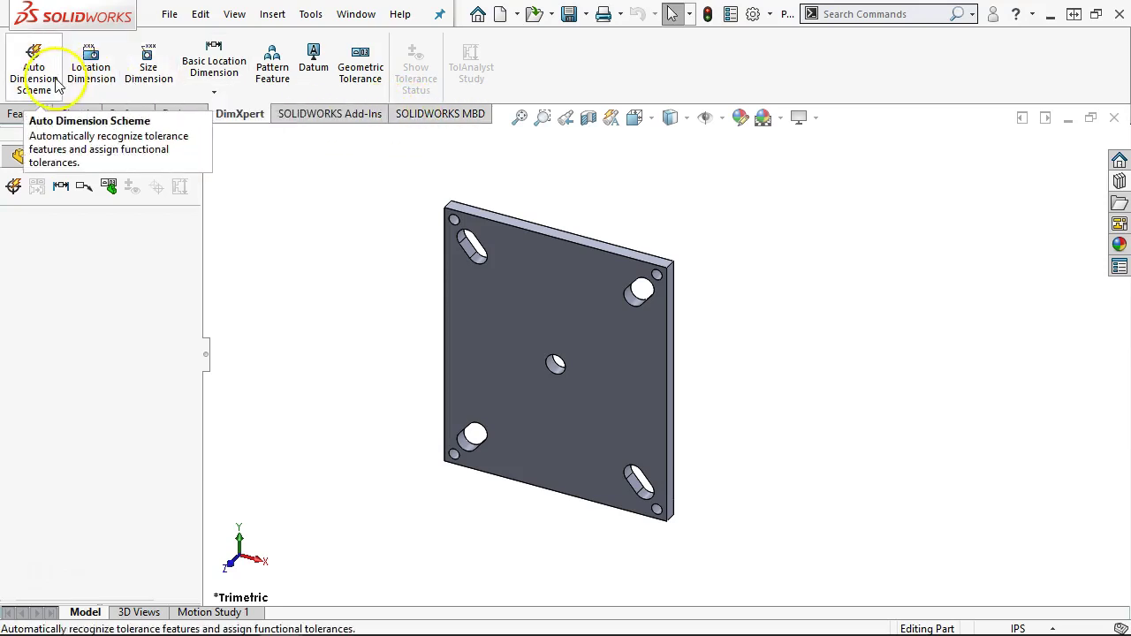
click(413, 116)
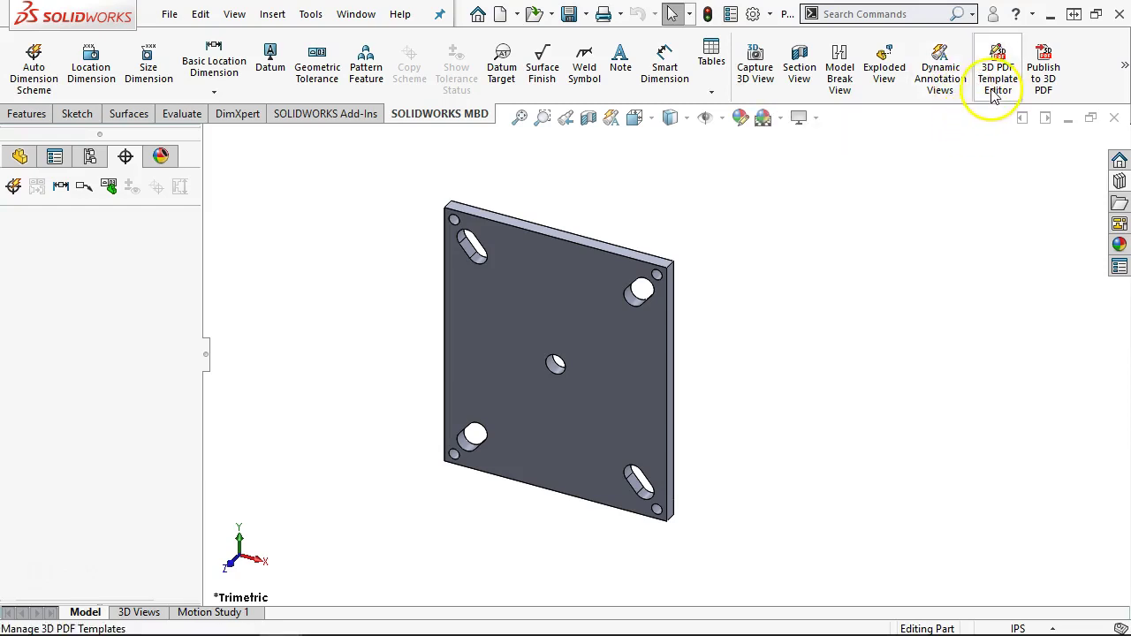
click(1123, 67)
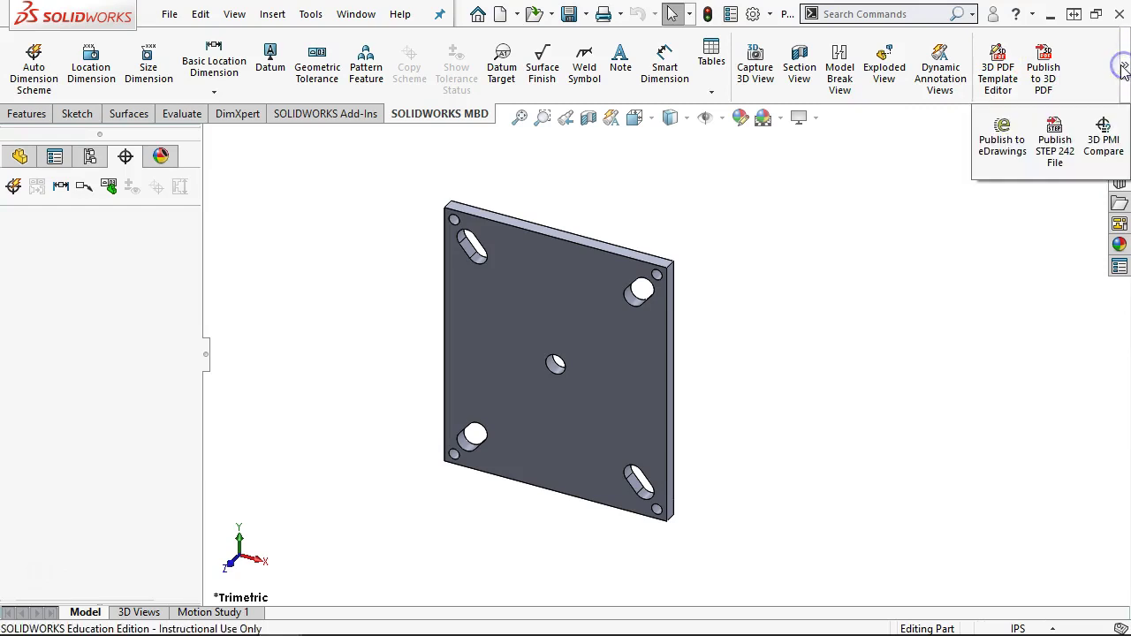
click(1004, 148)
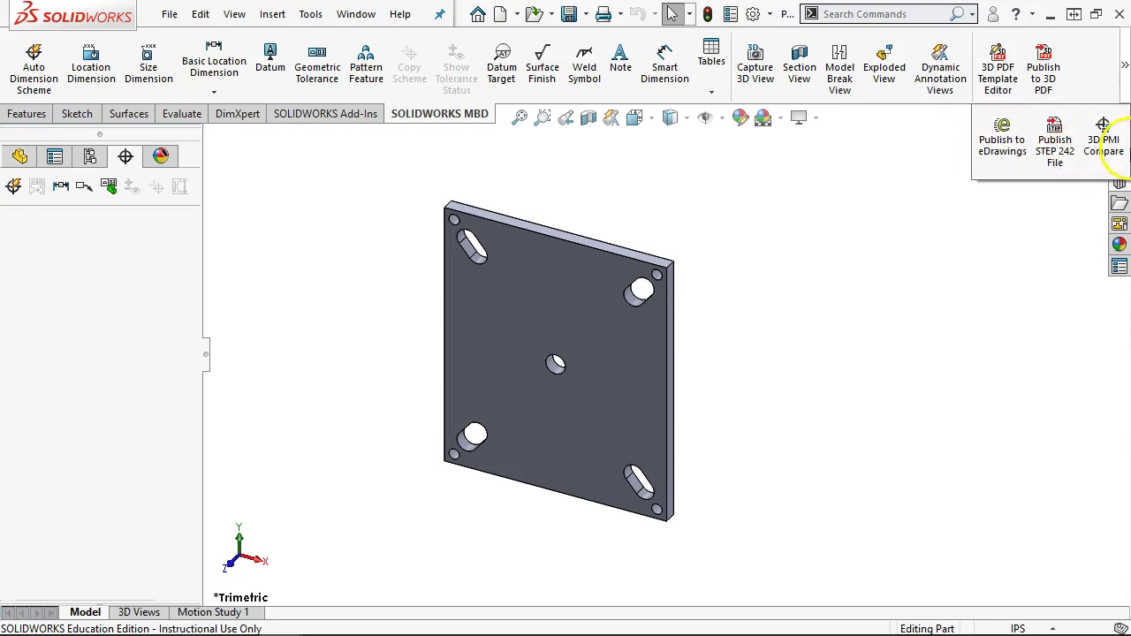
click(1111, 149)
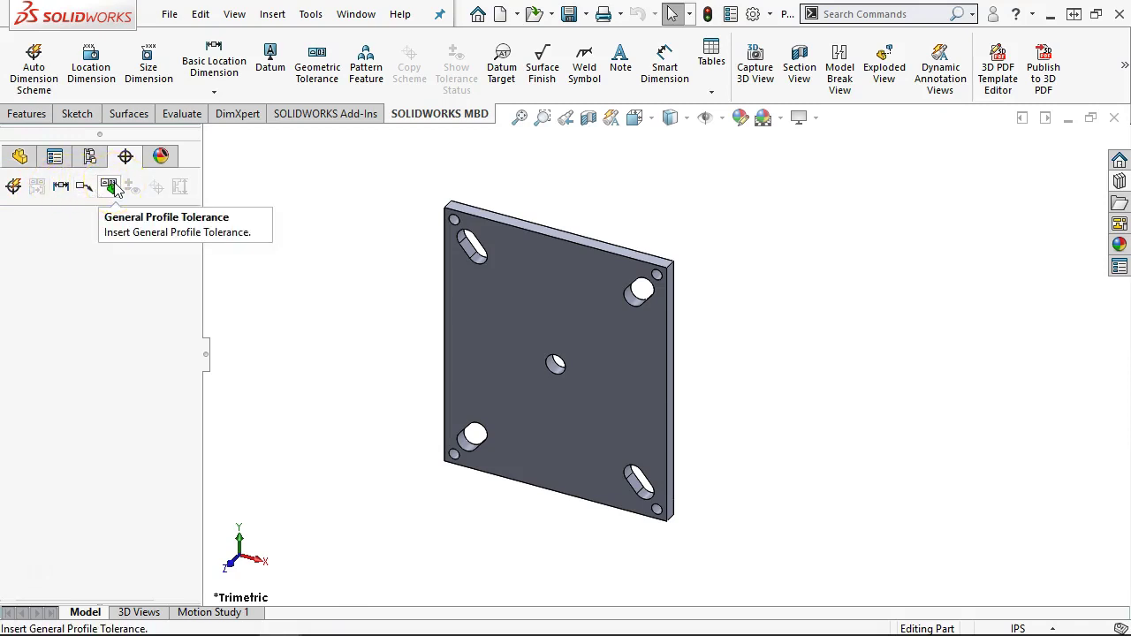
Step: Set up a prismatic, geometric auto dimension scheme for Plate1 with its large front face as primary datum and its lower edge face as secondary datum
click(13, 187)
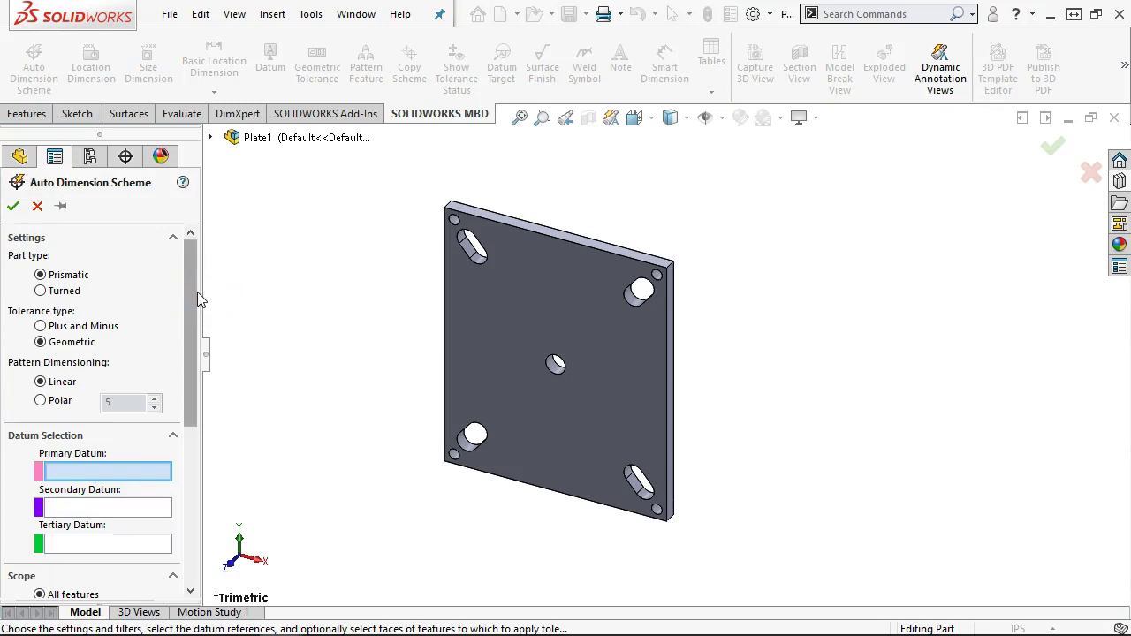
drag(197, 292, 192, 334)
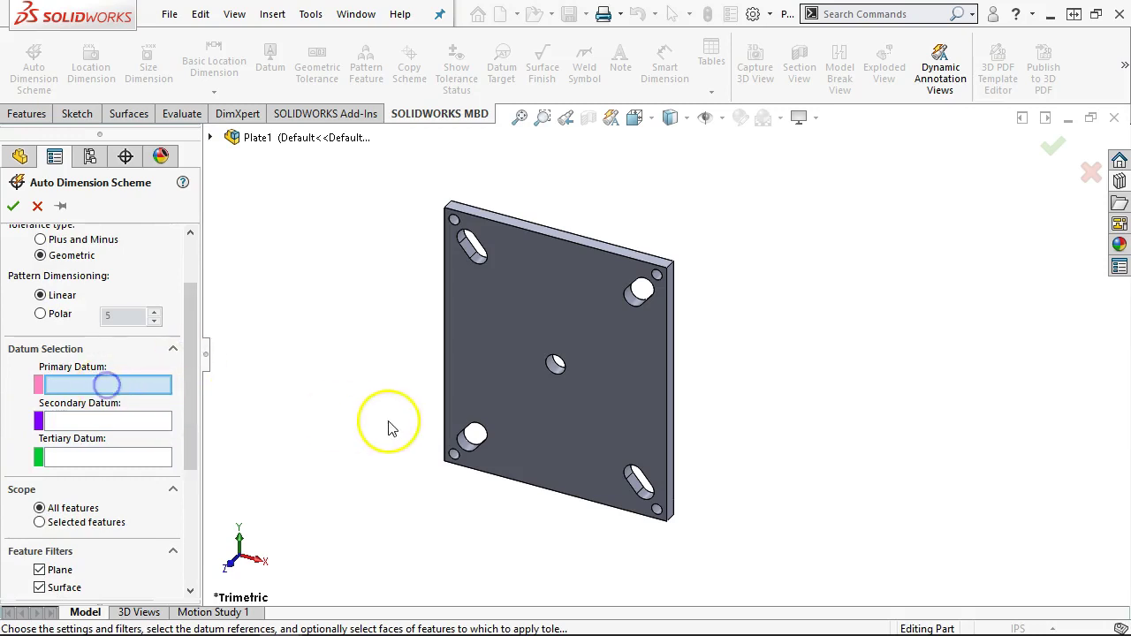
click(609, 350)
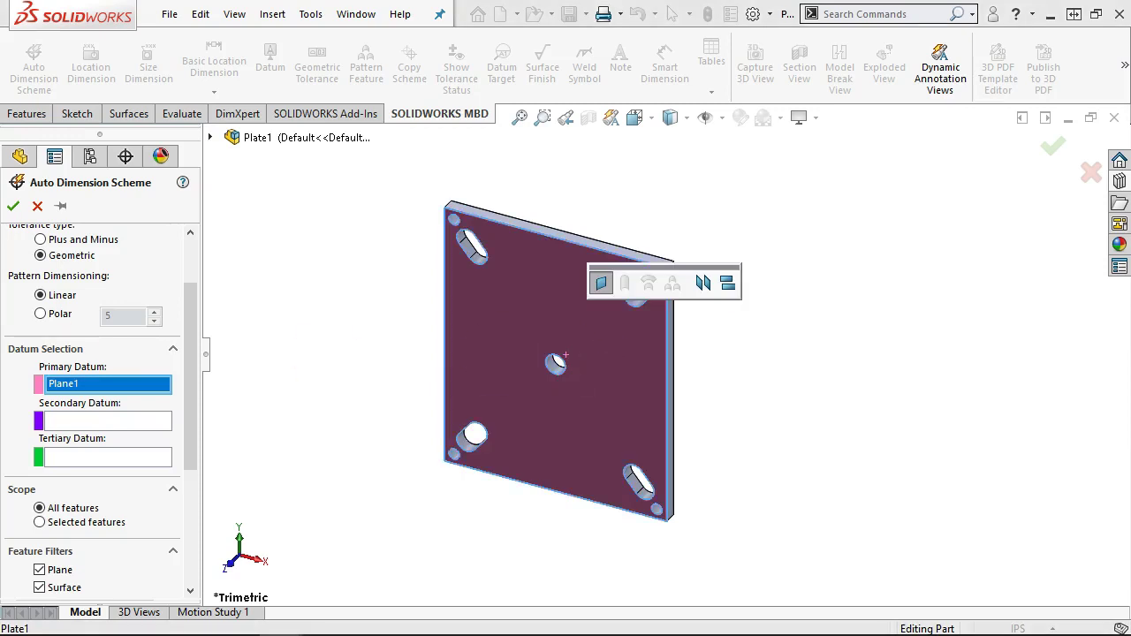
click(88, 421)
middle_drag(265, 480, 528, 475)
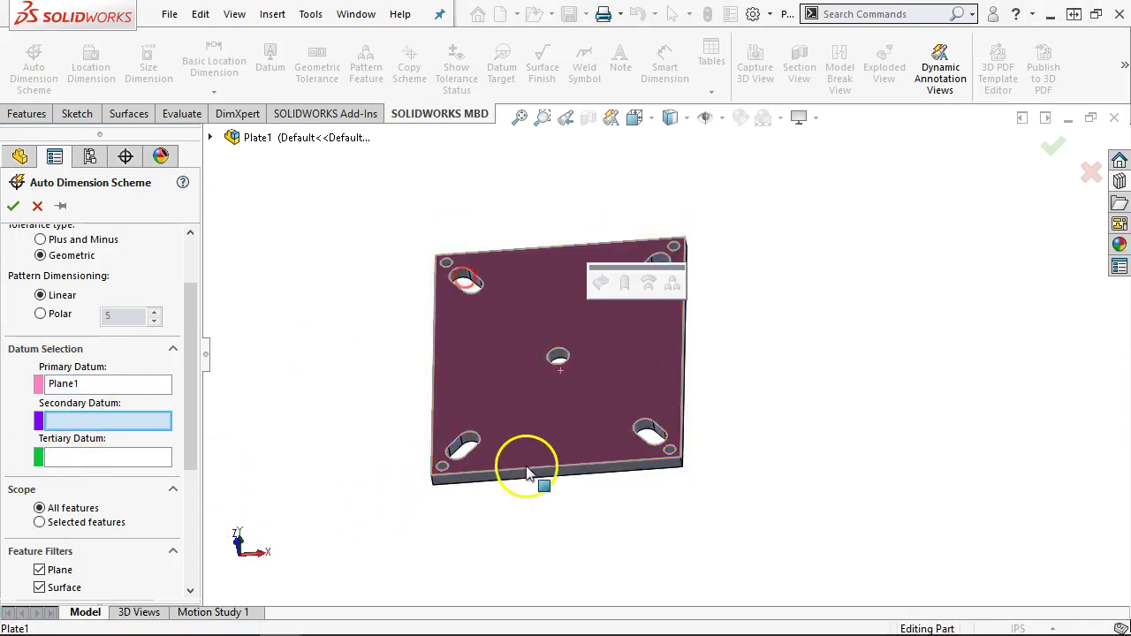
click(530, 473)
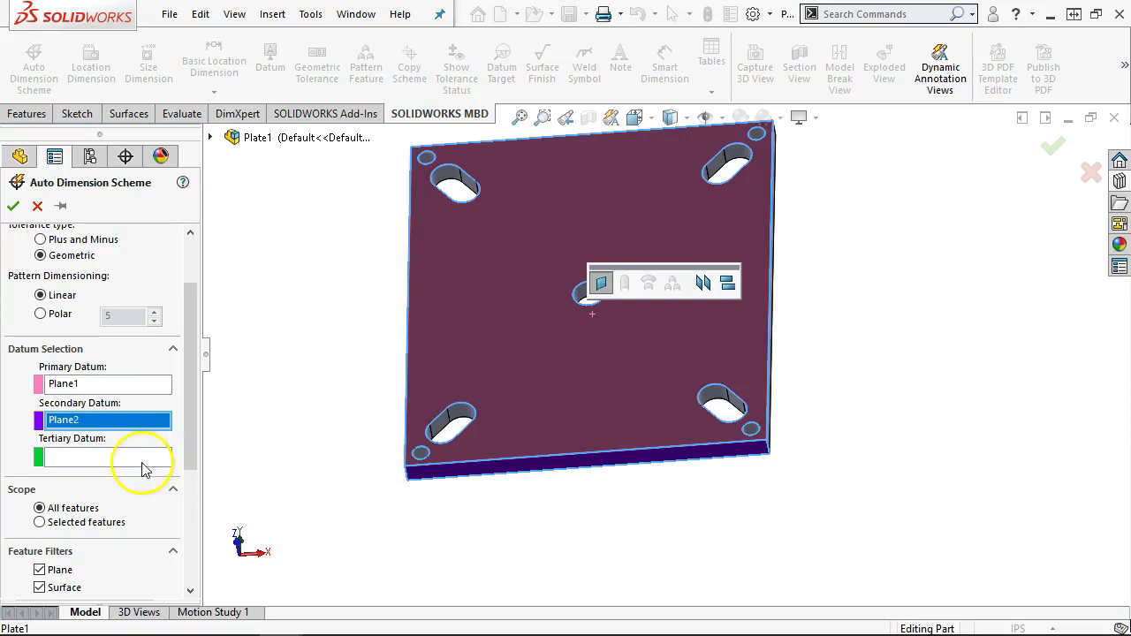
Step: Set Plate1's left edge face as the tertiary datum and generate the auto dimension scheme for all features
click(97, 457)
middle_drag(386, 423, 487, 320)
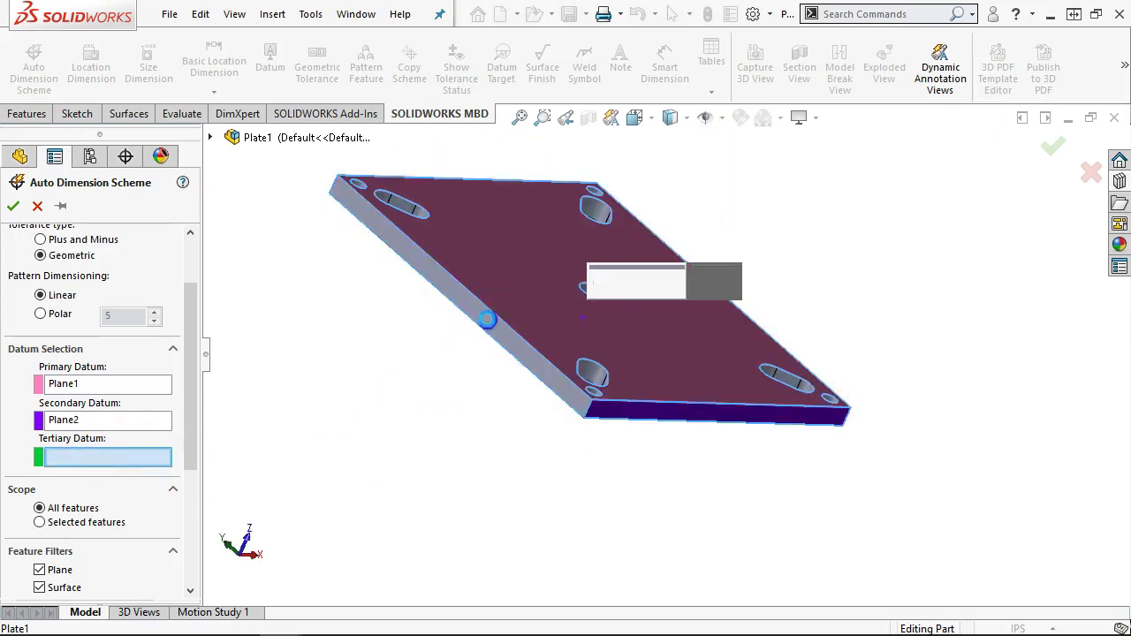
click(484, 320)
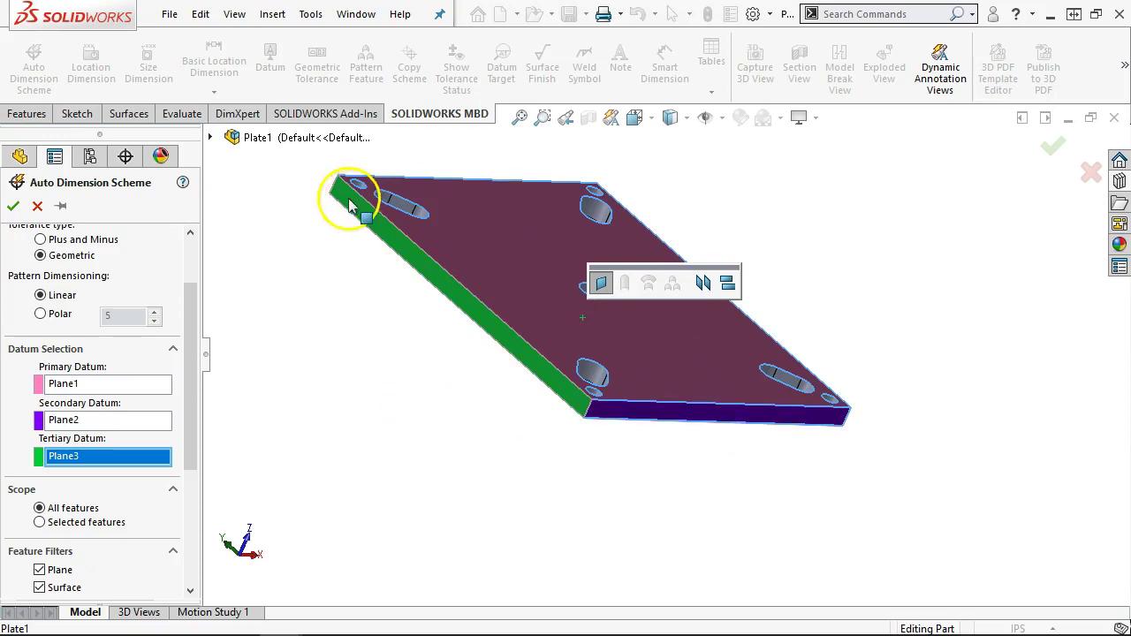
click(13, 206)
mouse_move(335, 335)
middle_down()
mouse_move(310, 348)
mouse_move(306, 413)
mouse_move(361, 472)
middle_up()
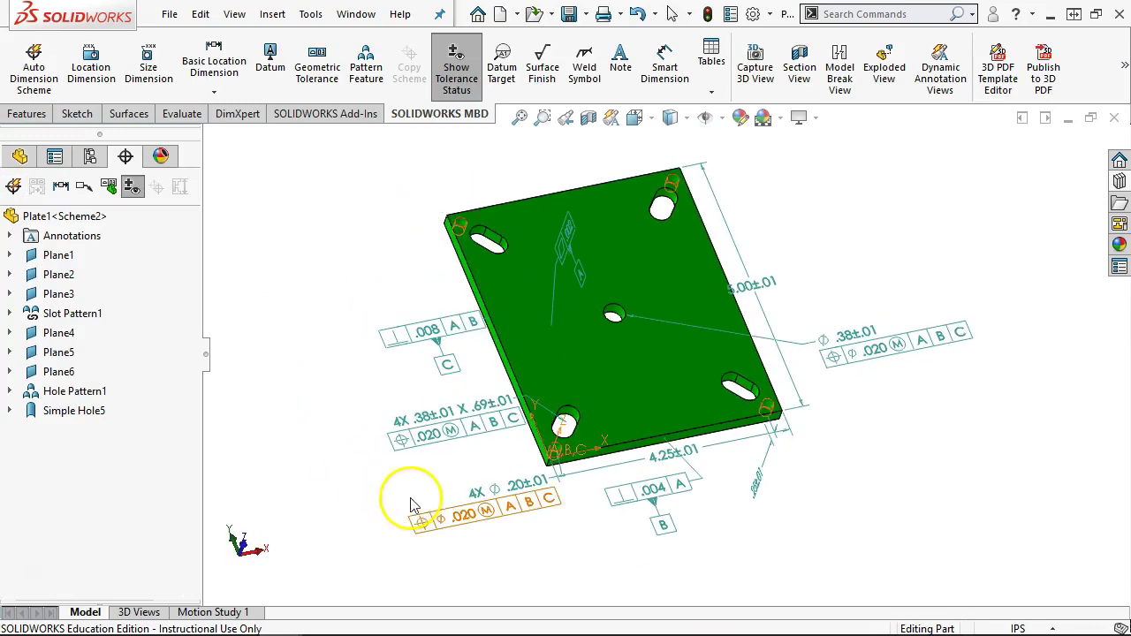
Step: Move the four-slot size callout with its position tolerance frame farther away from the plate's left edge
click(445, 427)
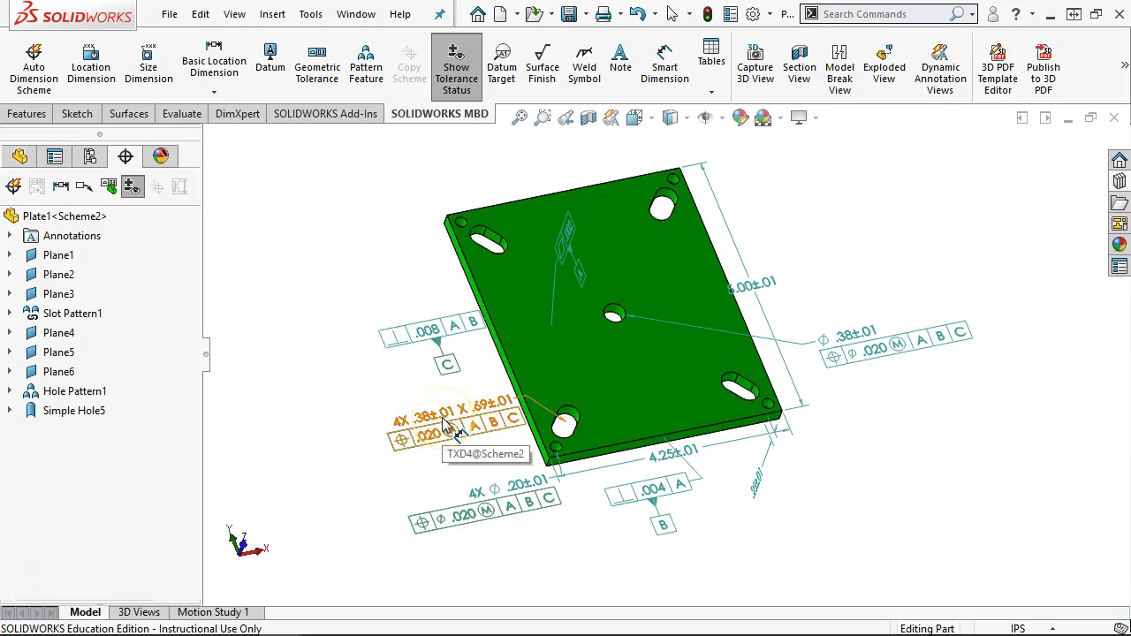
click(465, 516)
click(551, 547)
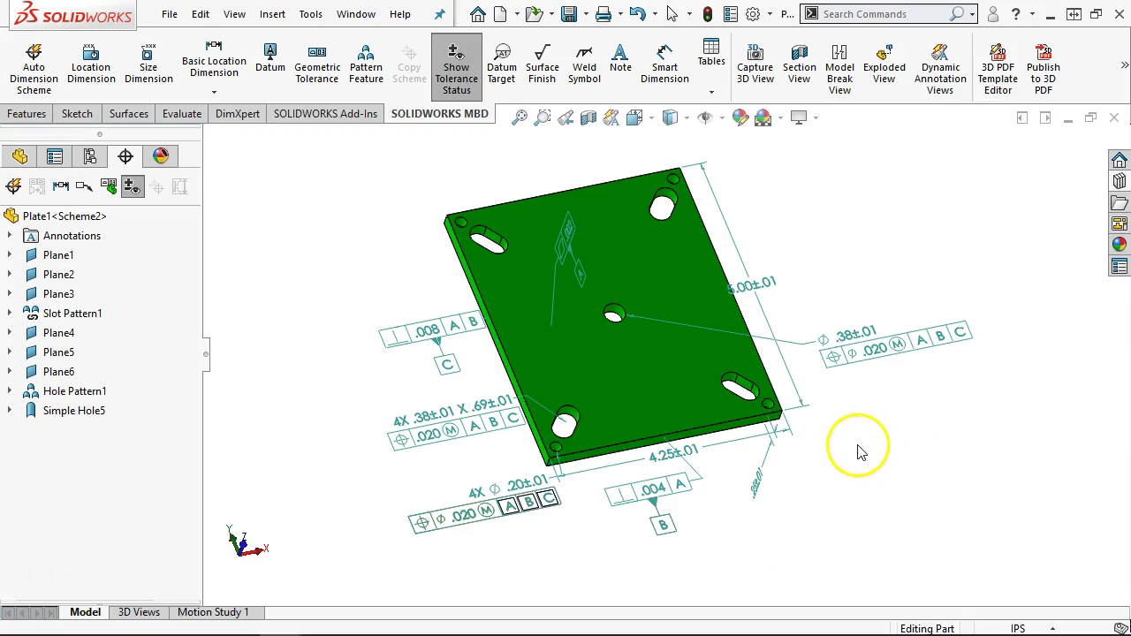
mouse_move(857, 450)
middle_down()
mouse_move(833, 457)
mouse_move(878, 420)
mouse_move(934, 415)
mouse_move(904, 411)
mouse_move(854, 464)
middle_up()
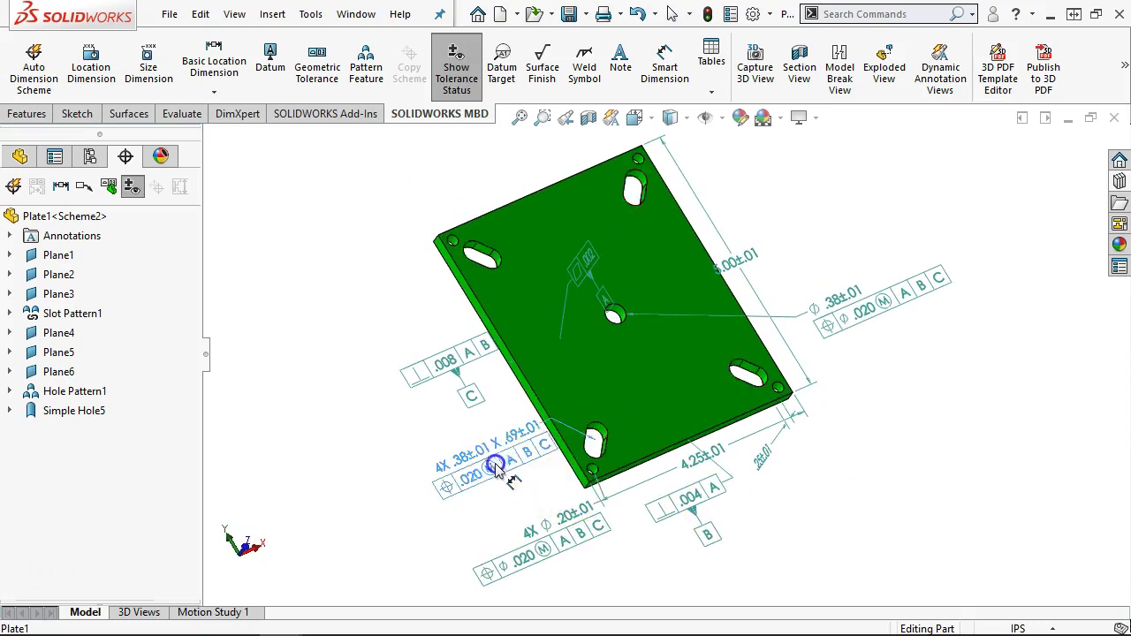
click(427, 477)
click(437, 494)
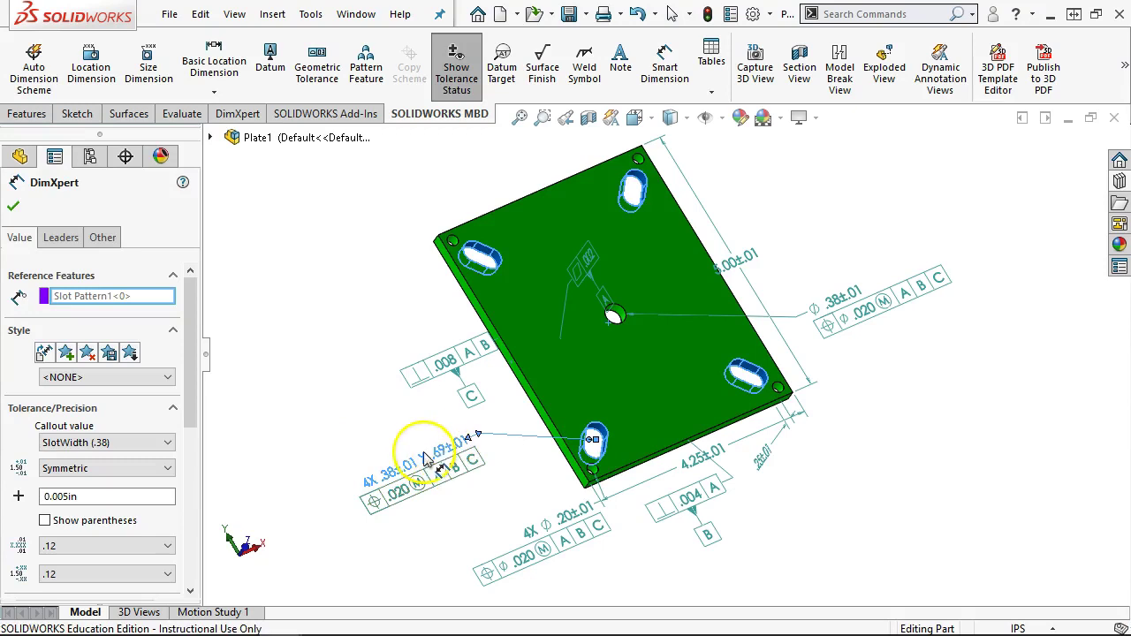
Step: Move the datum C and datum B perpendicularity frames and the 5.00 length dimension farther from the plate
drag(455, 376, 348, 357)
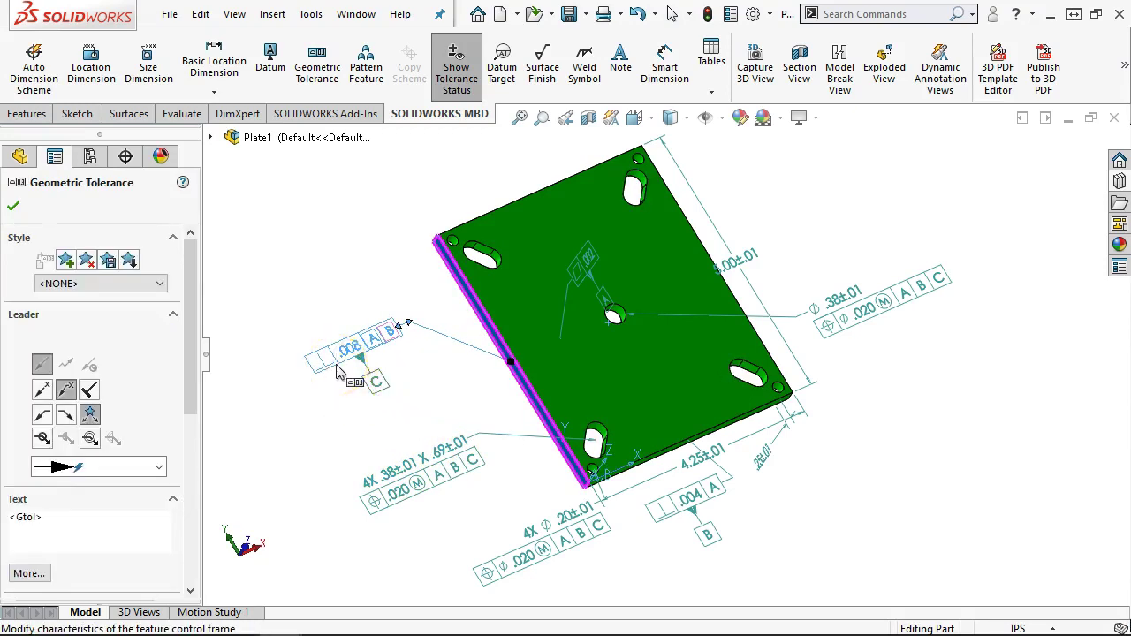
drag(680, 499, 678, 510)
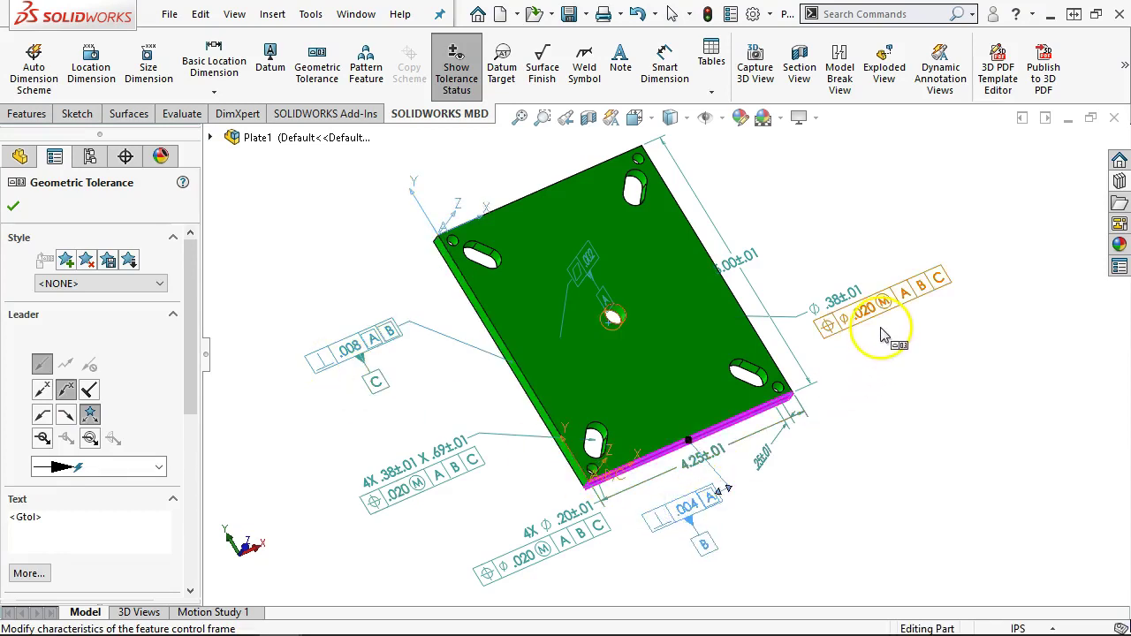
drag(740, 265, 832, 231)
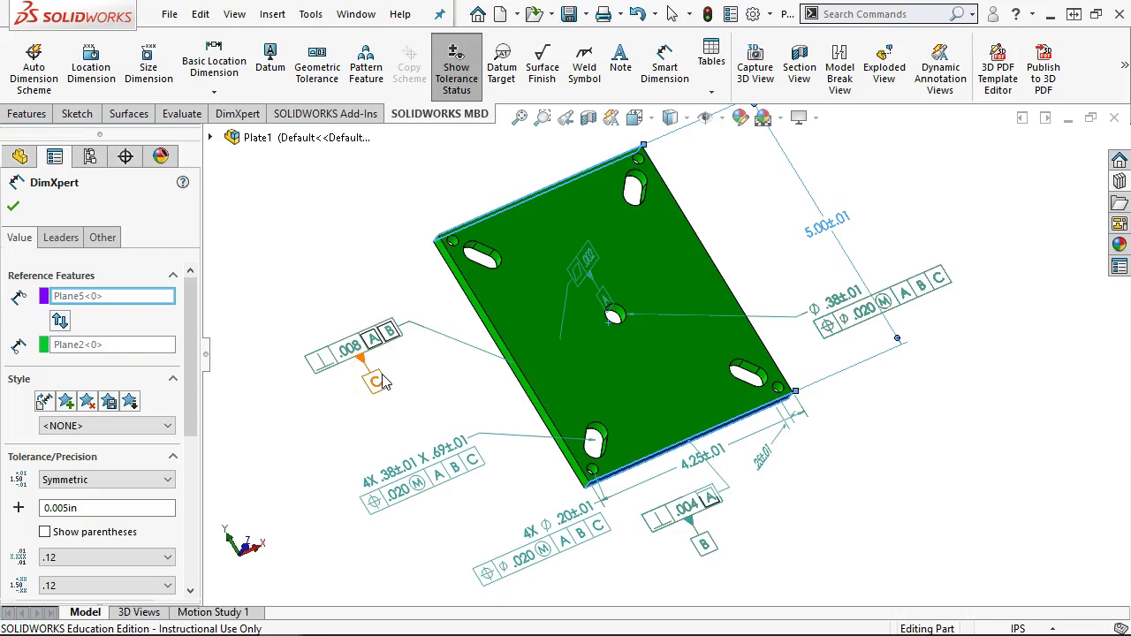
click(360, 247)
middle_drag(340, 239, 334, 189)
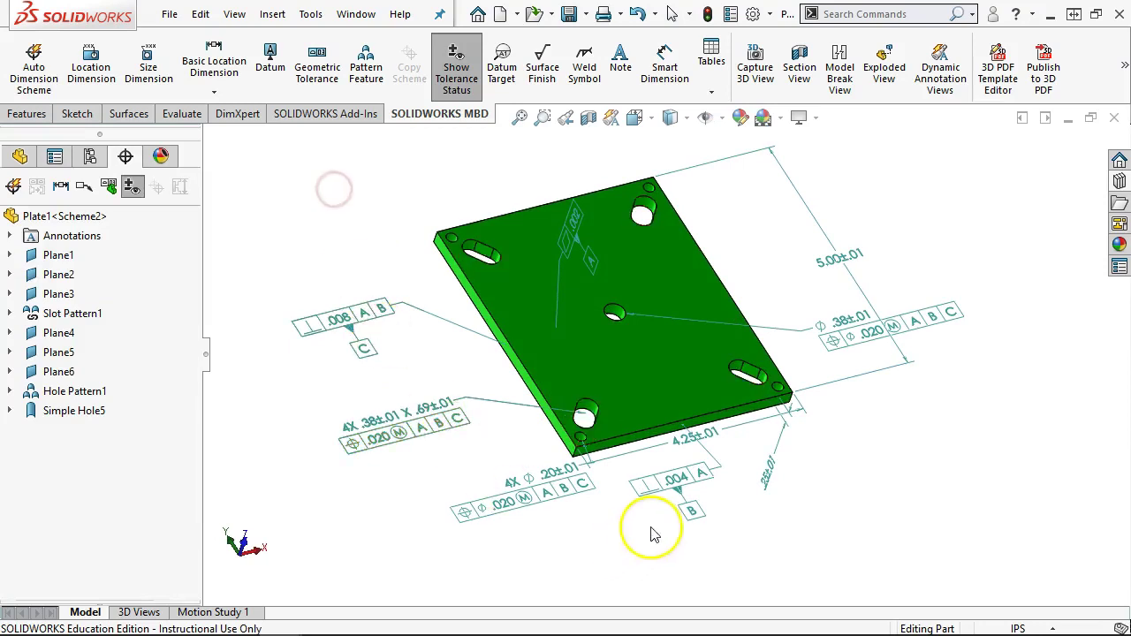
Step: Return to the Pulley assembly and open the Plate2 component as its own part
mouse_move(655, 476)
middle_down()
mouse_move(627, 468)
mouse_move(606, 503)
mouse_move(632, 519)
mouse_move(775, 404)
mouse_move(717, 454)
mouse_move(630, 493)
mouse_move(619, 460)
mouse_move(637, 415)
middle_up()
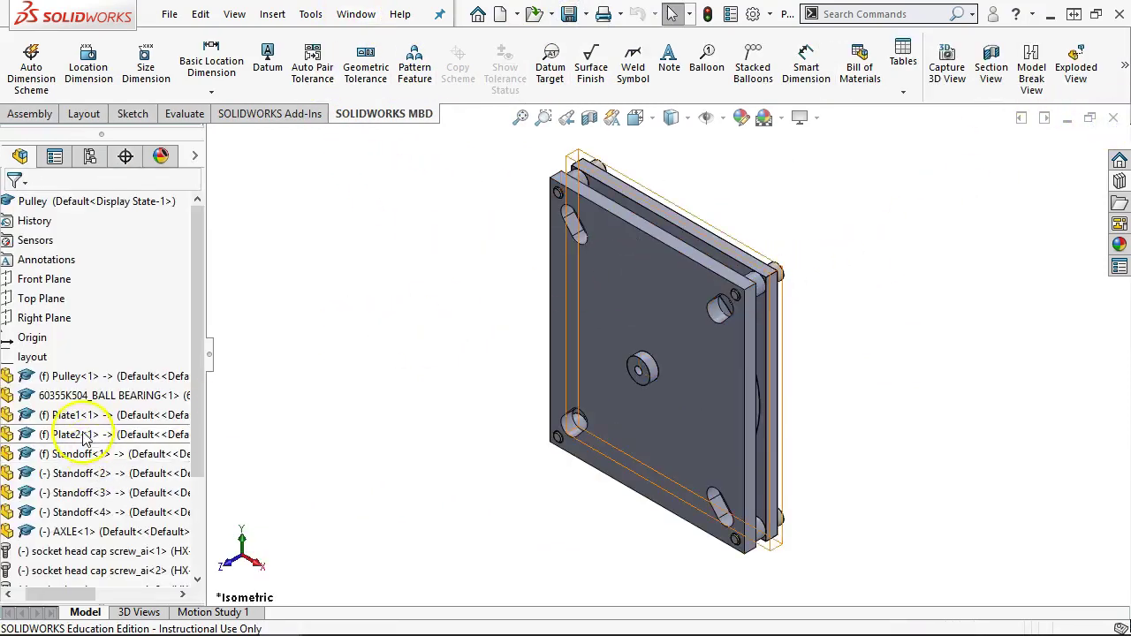
right_click(84, 439)
click(93, 40)
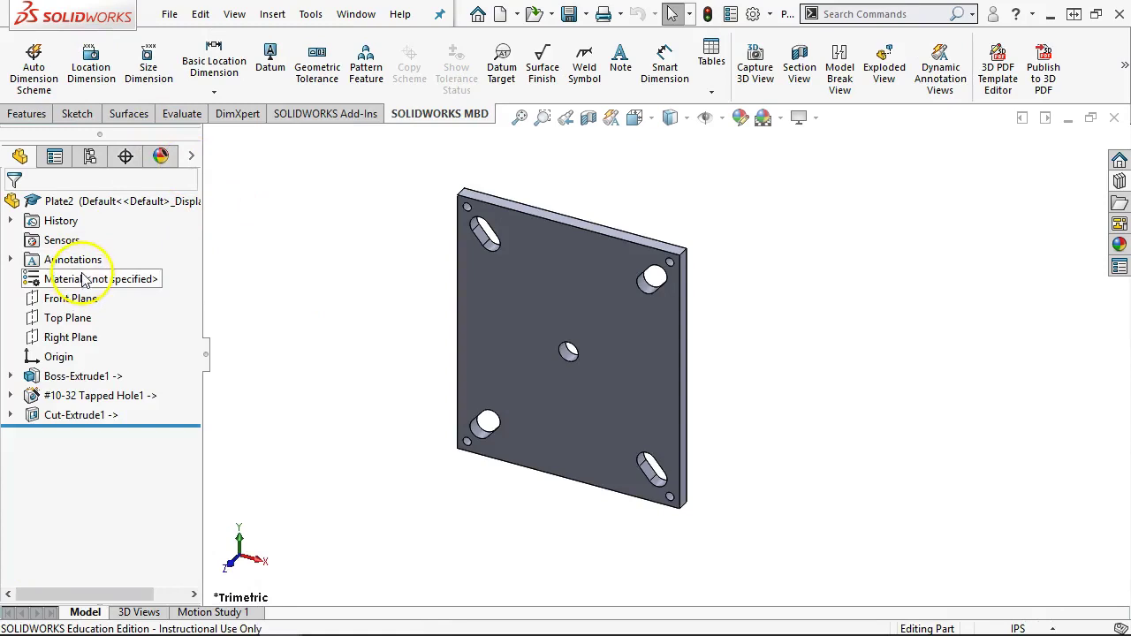
Step: Start an auto dimension scheme for Plate2 with its large front face as primary datum and its bottom edge face as secondary datum
click(125, 155)
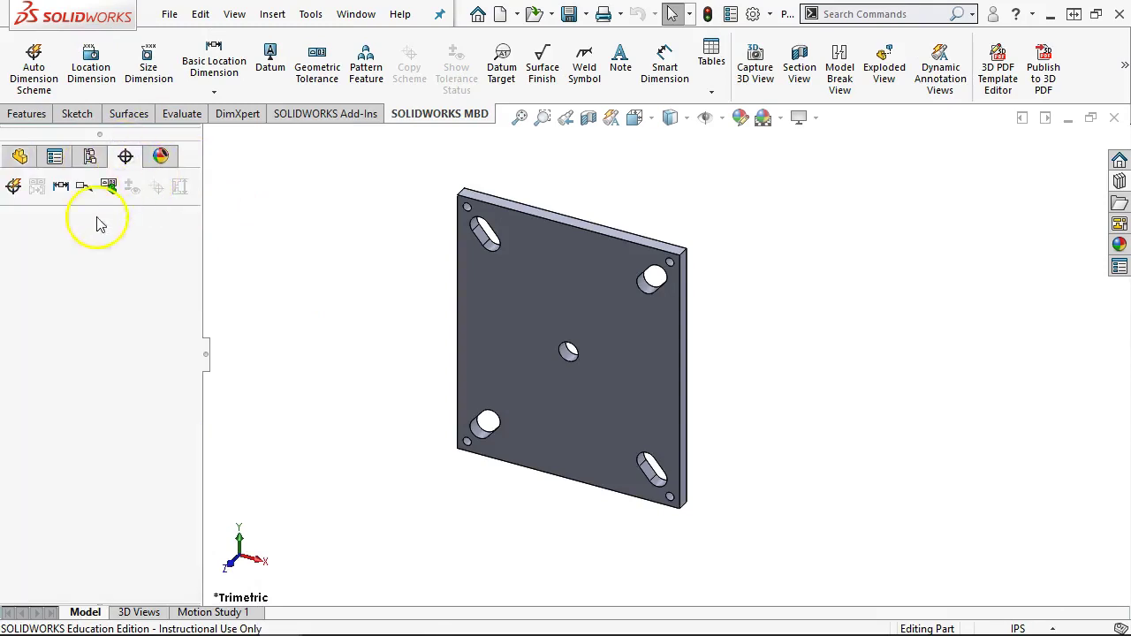
click(13, 189)
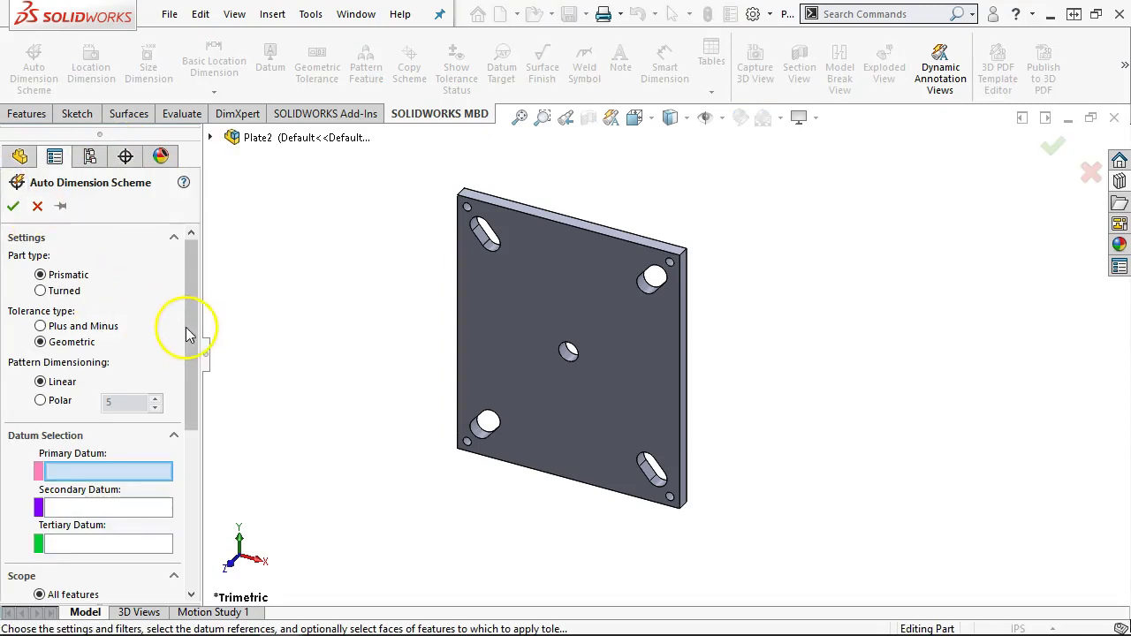
drag(194, 338, 189, 397)
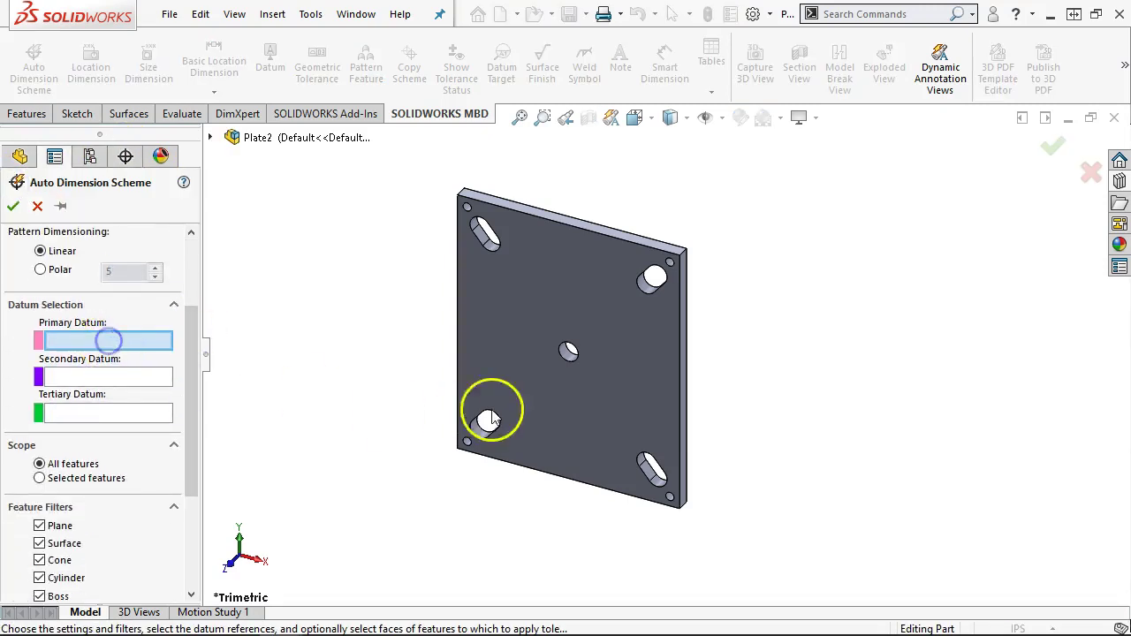
click(519, 366)
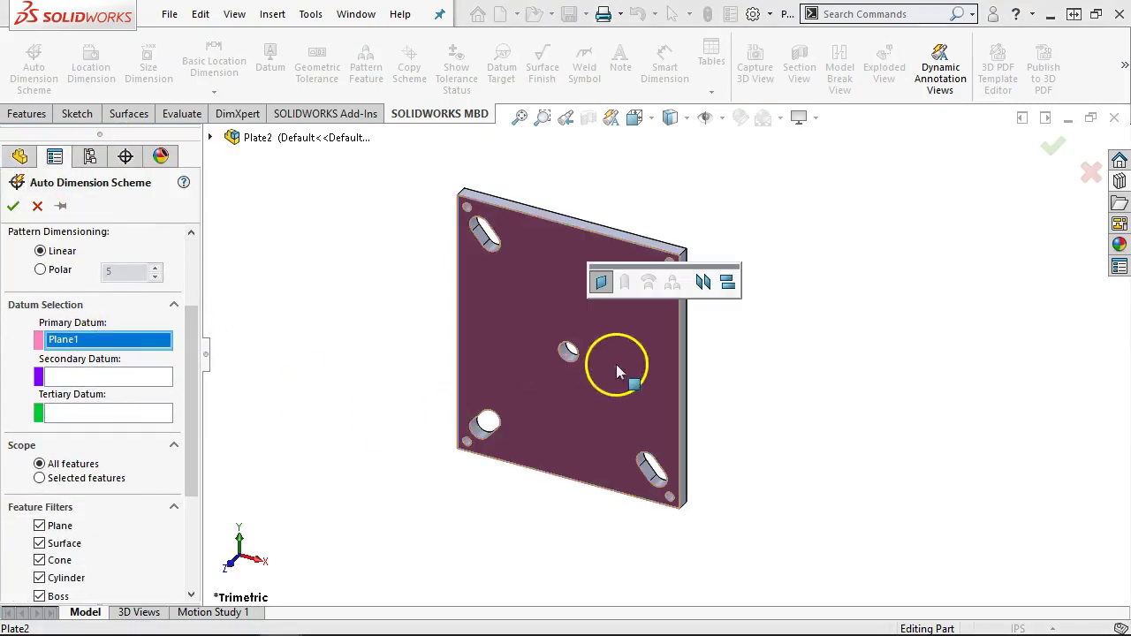
click(103, 377)
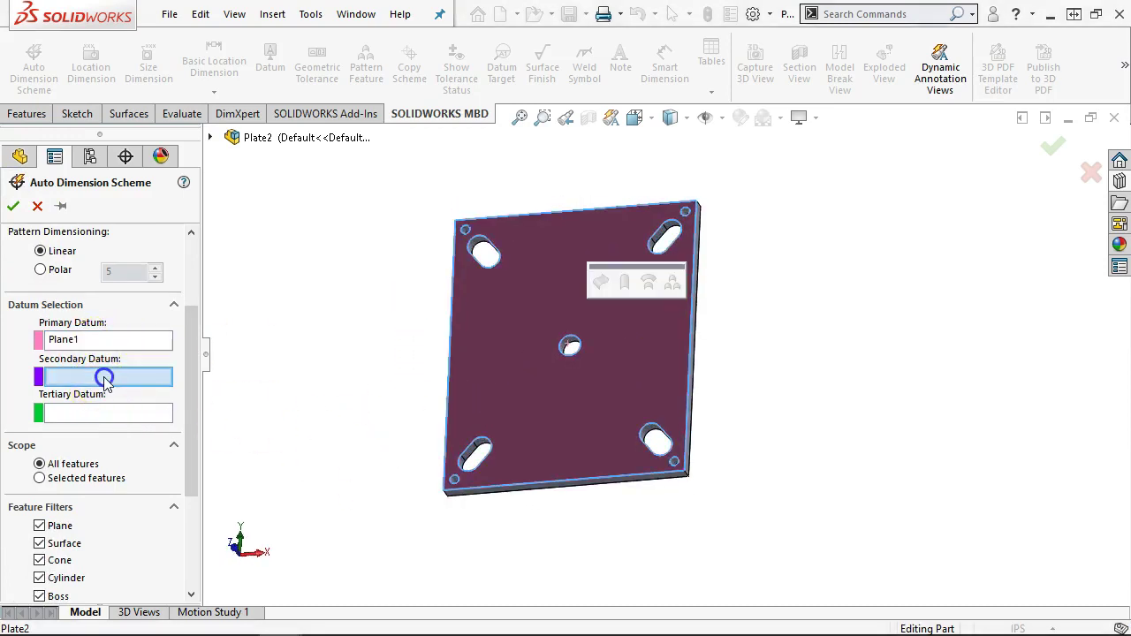
click(480, 458)
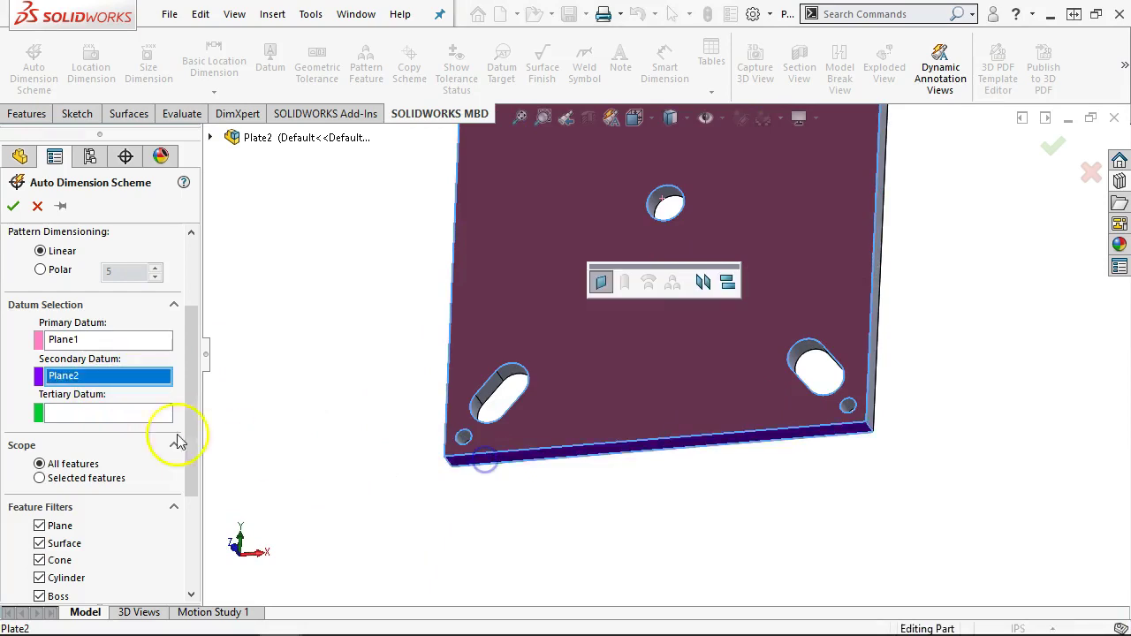
Step: Set Plate2's left edge face as the tertiary datum and generate the geometric auto dimension scheme for all features
click(53, 413)
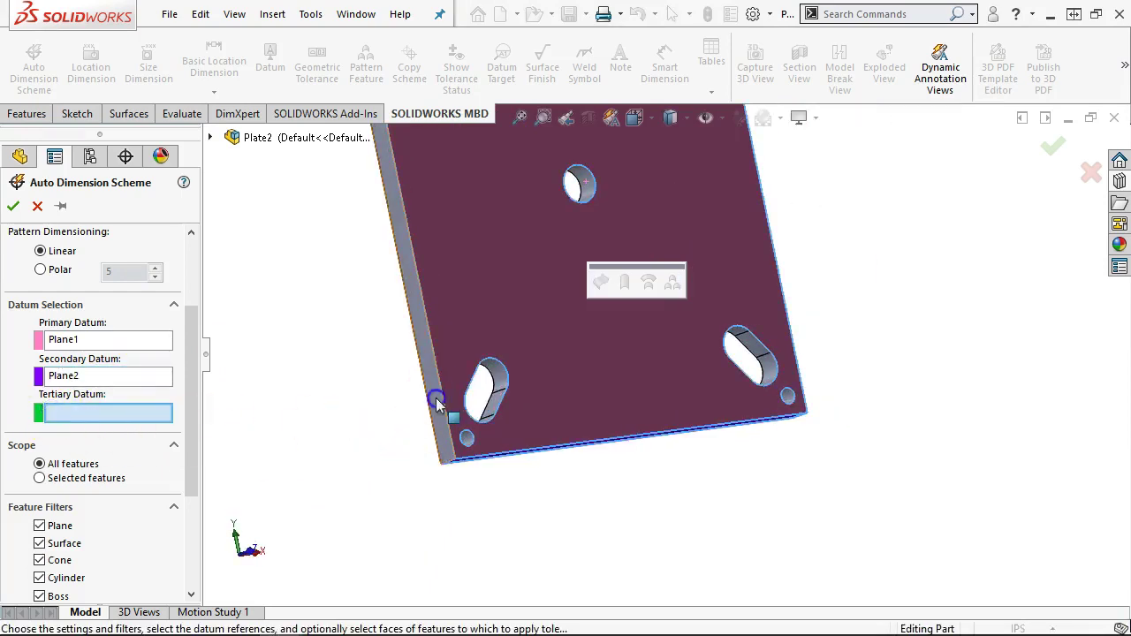
click(433, 398)
click(112, 251)
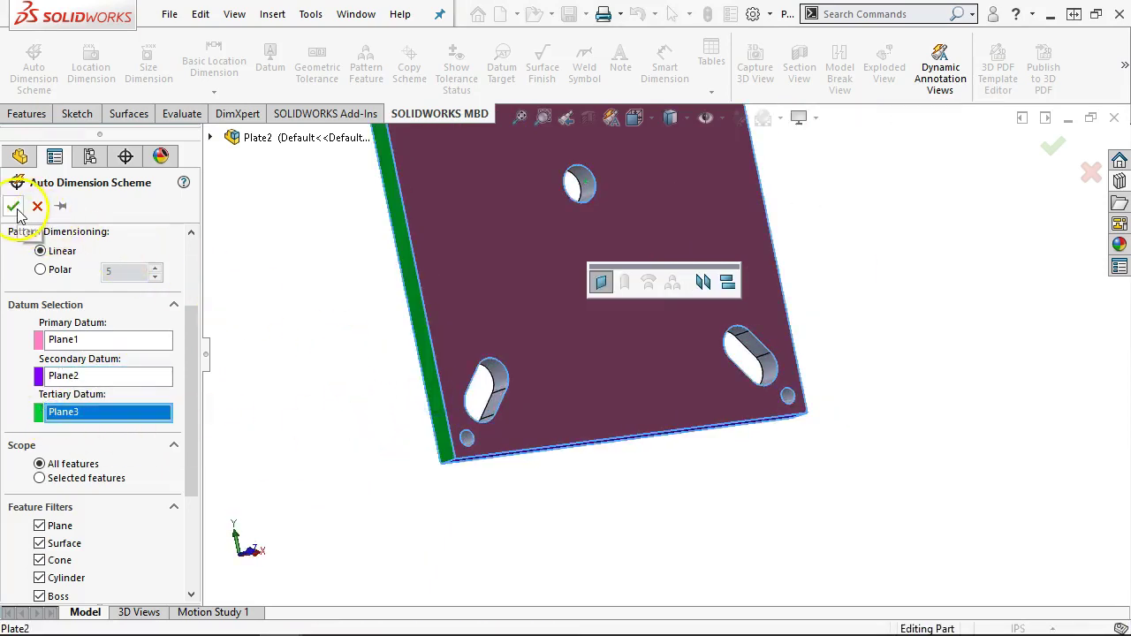
drag(180, 380, 182, 282)
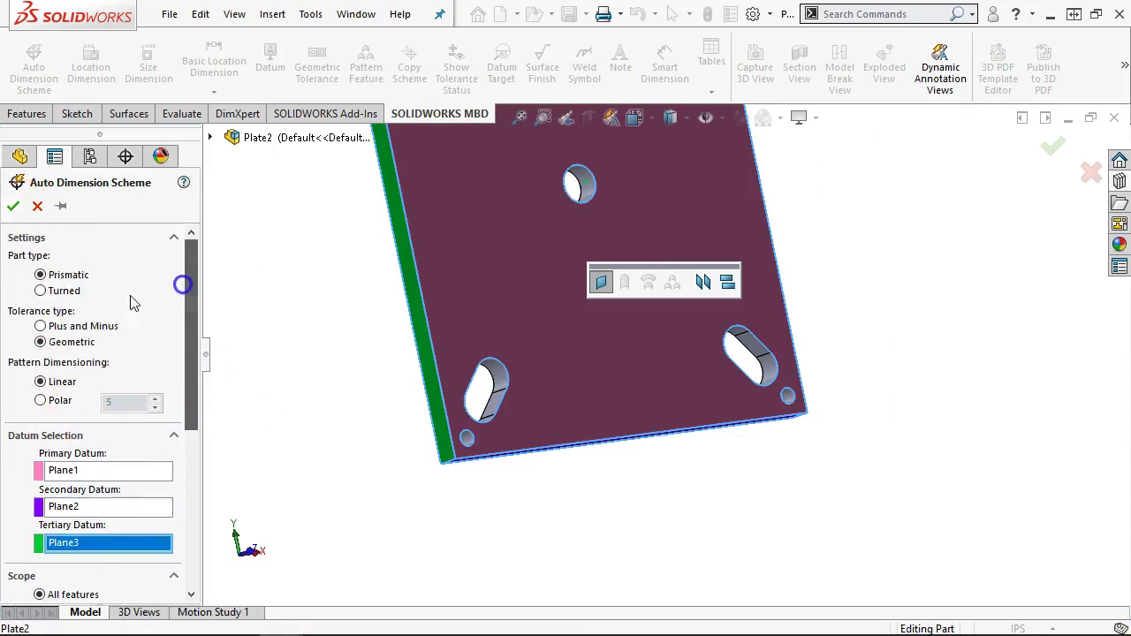
click(13, 206)
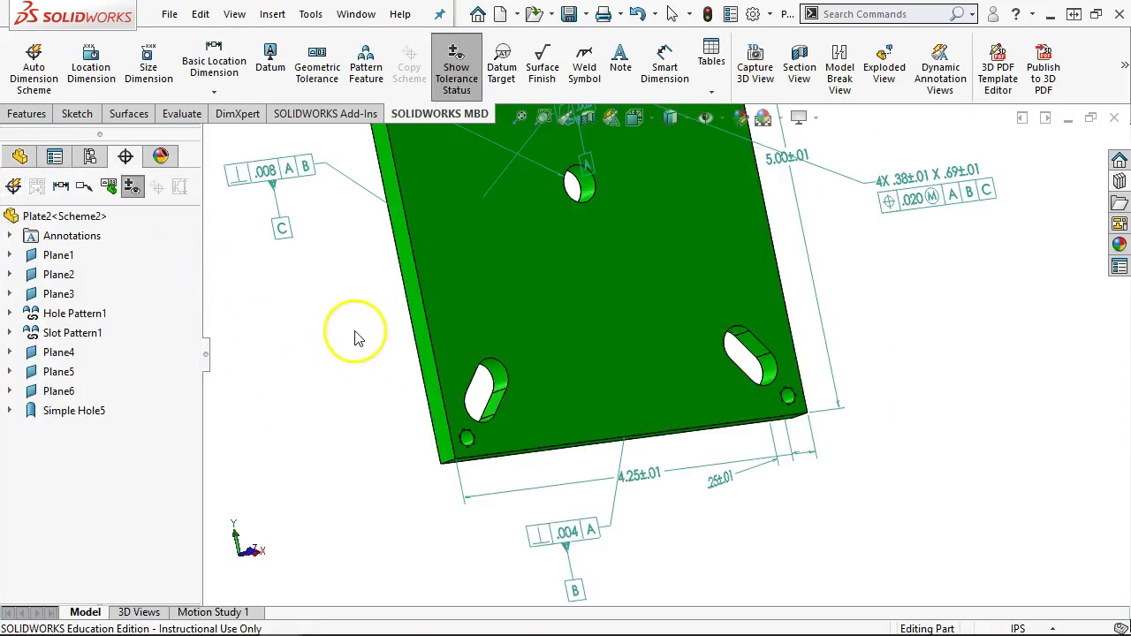
Step: Examine Plate2's generated annotations, including the position tolerance frame of the four 10-32 UNF-2B holes
click(552, 184)
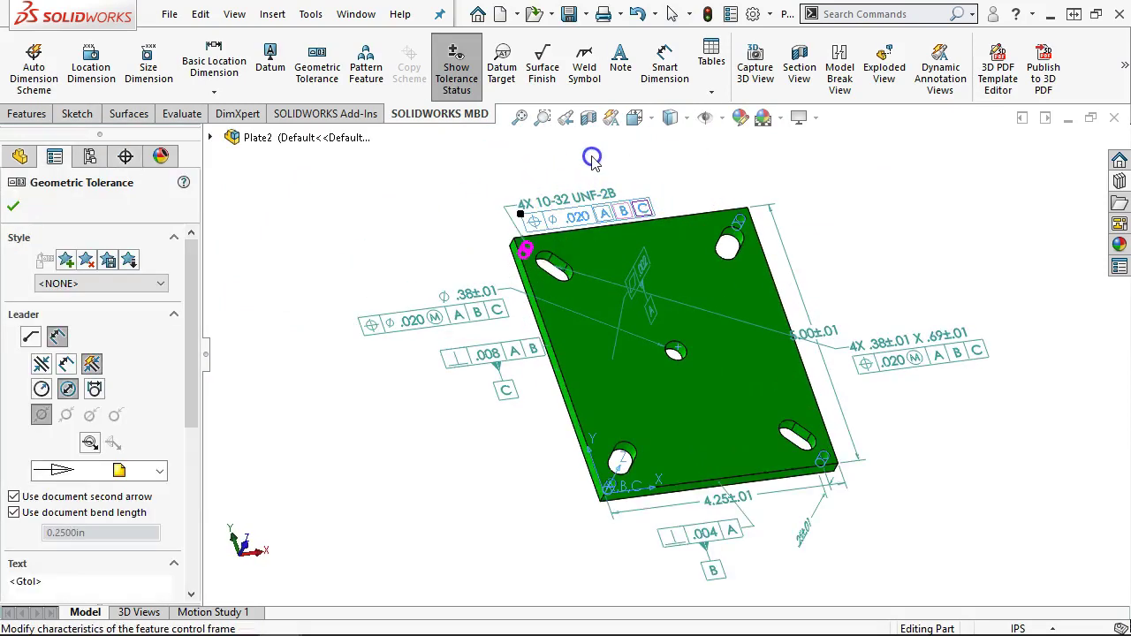
click(412, 190)
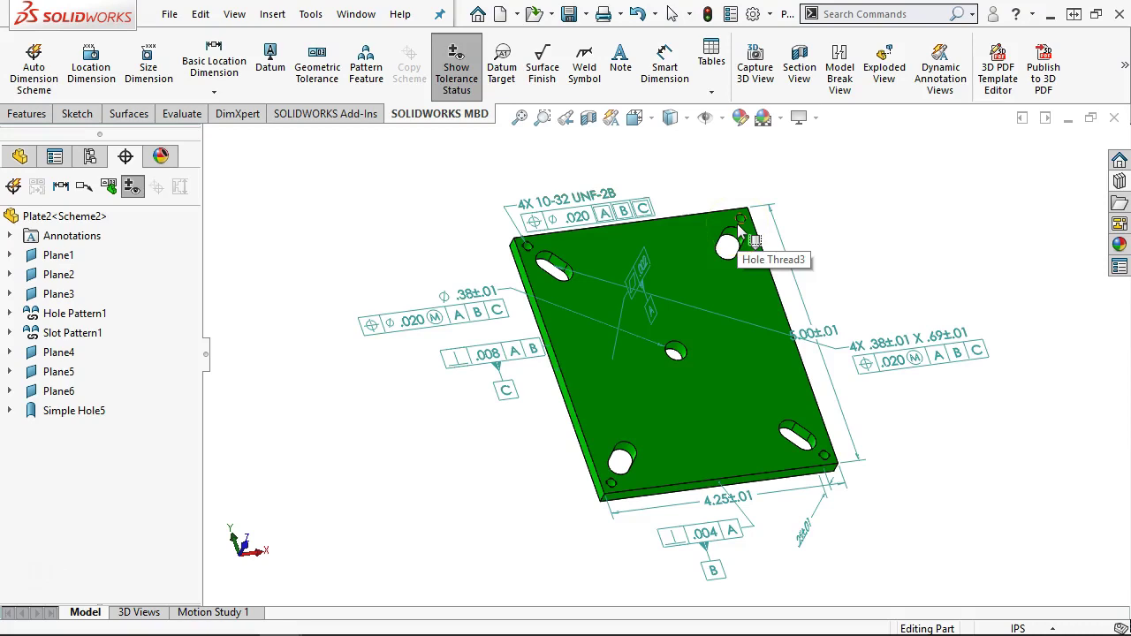
scroll(606, 214, down, 4)
scroll(667, 326, up, 4)
click(667, 333)
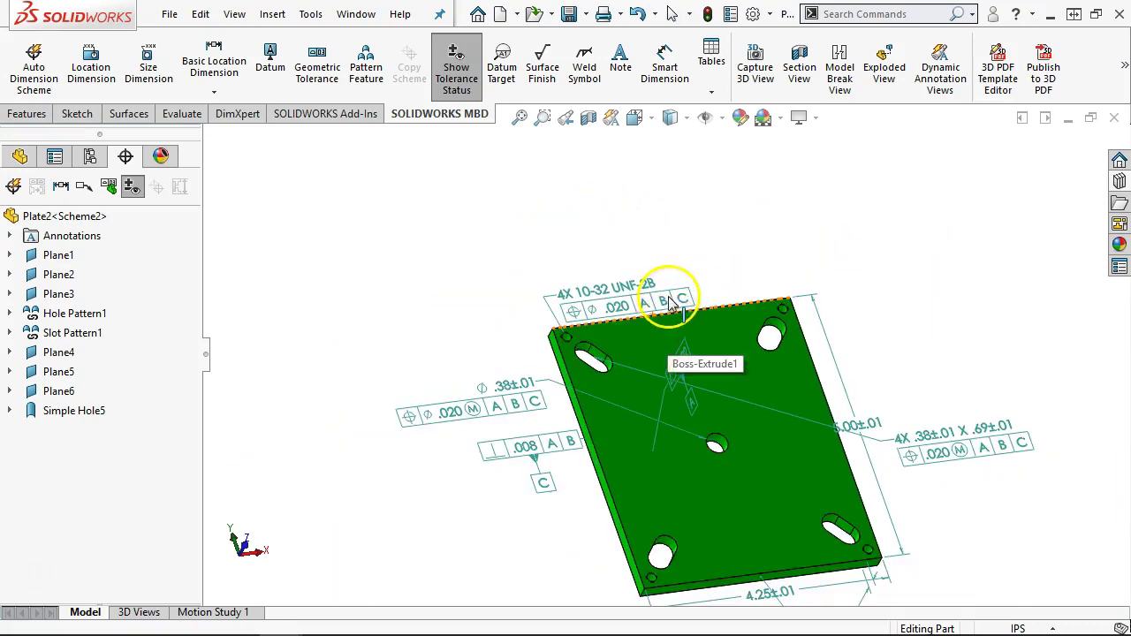
click(488, 266)
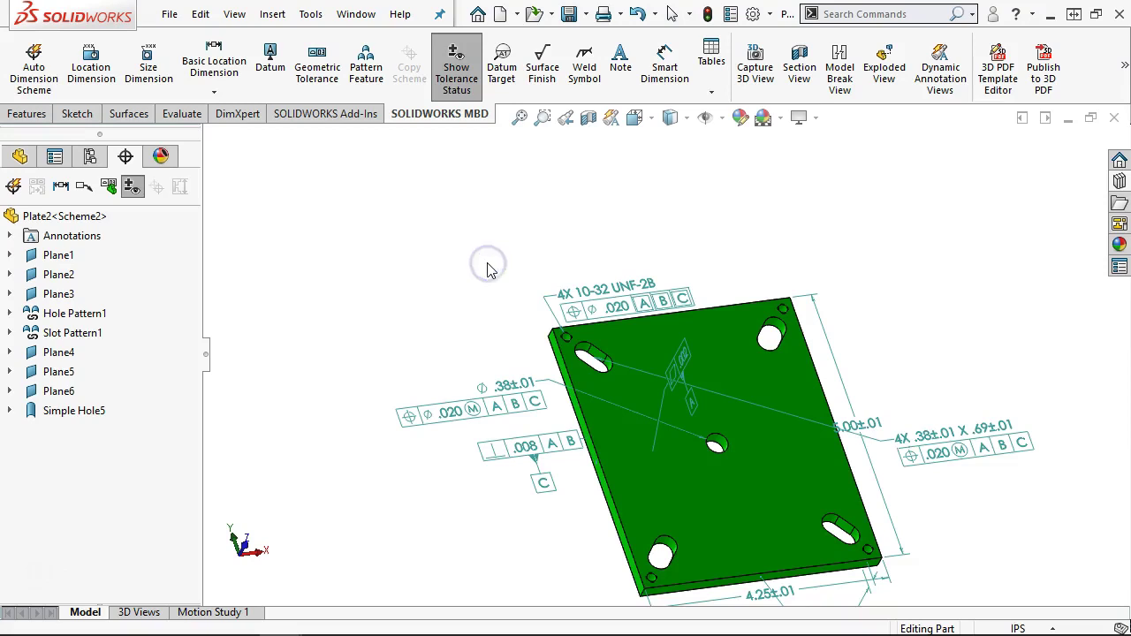
scroll(488, 266, up, 2)
scroll(727, 511, down, 2)
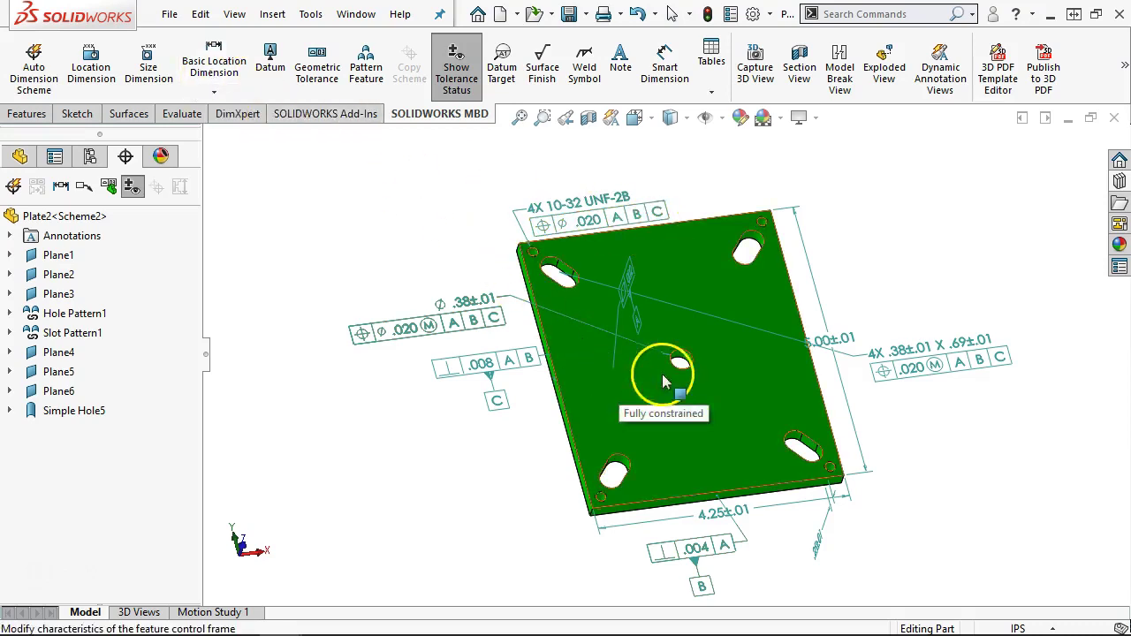
Step: Move the 5.00 length dimension farther from Plate2's right edge and select the 4.25 width dimension
click(832, 339)
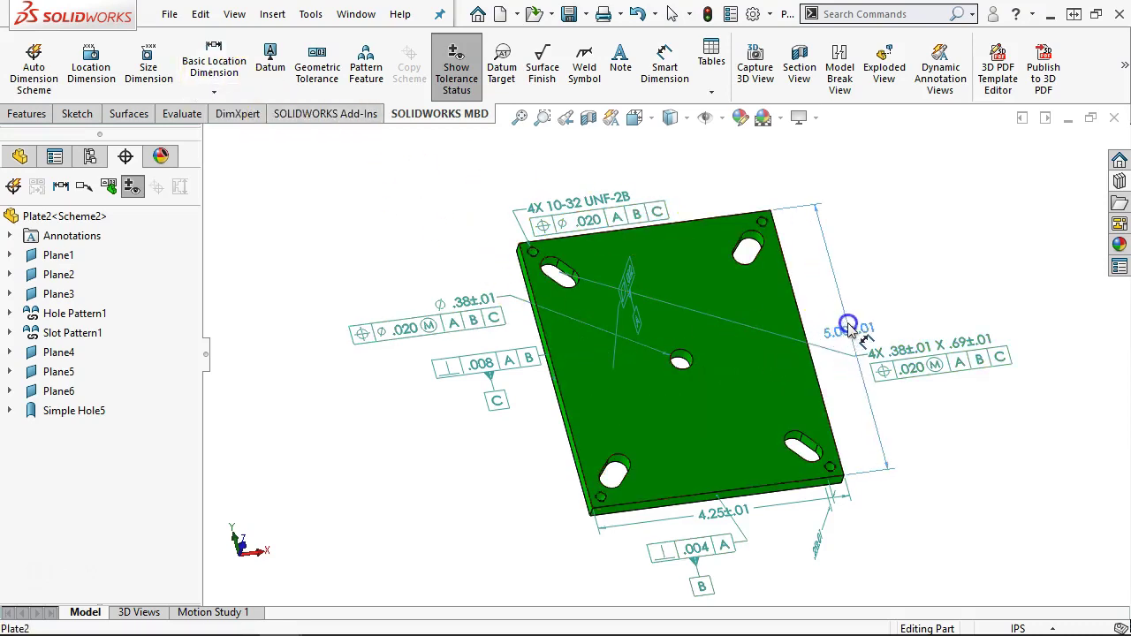
click(722, 516)
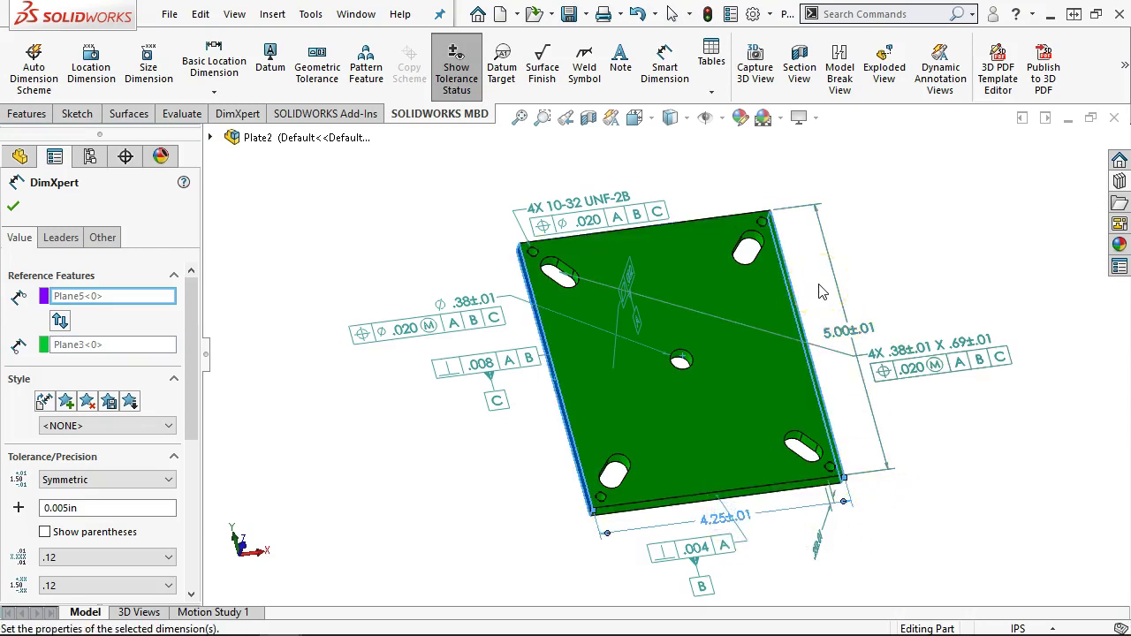
middle_drag(699, 362, 720, 340)
middle_drag(849, 253, 841, 285)
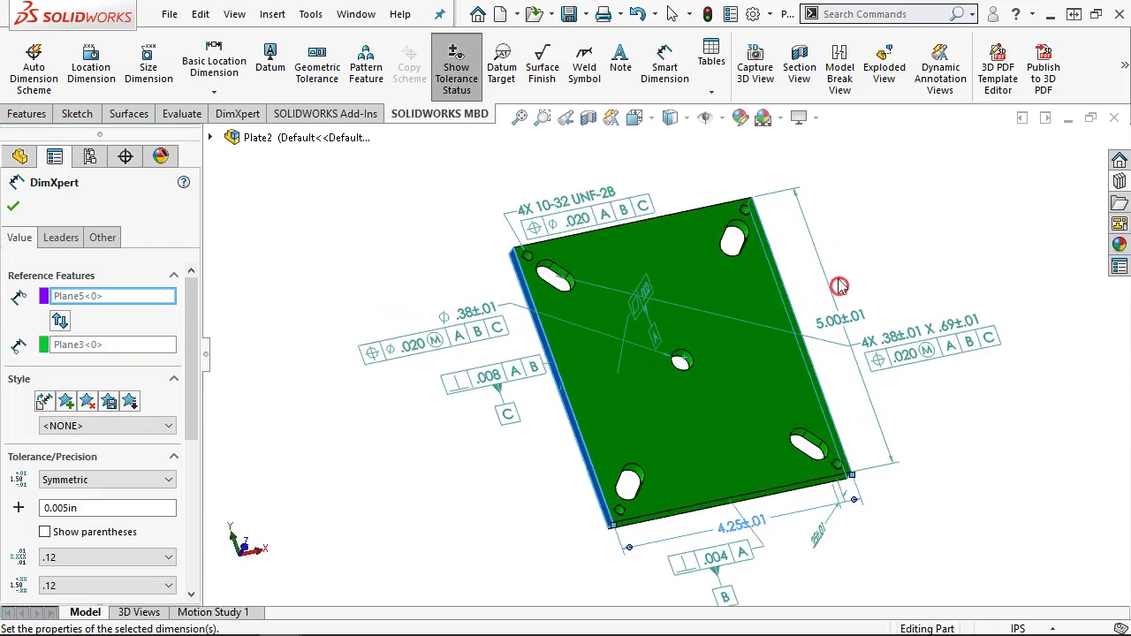
Step: Save and close Plate2, and open the first Standoff component of the Pulley assembly as its own part
click(575, 16)
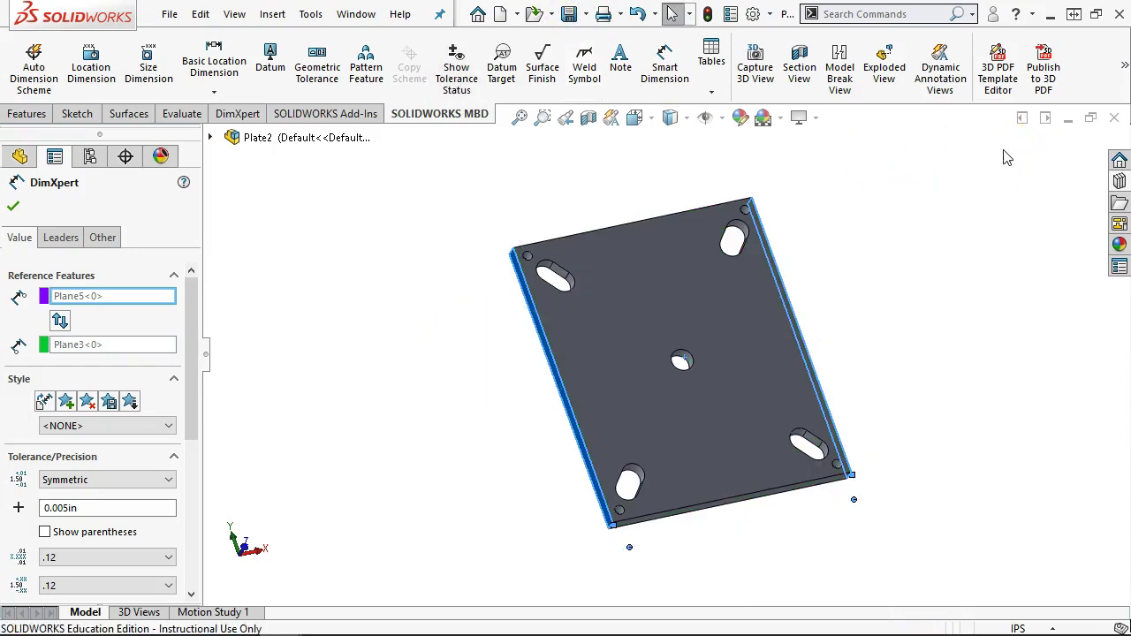
click(1112, 118)
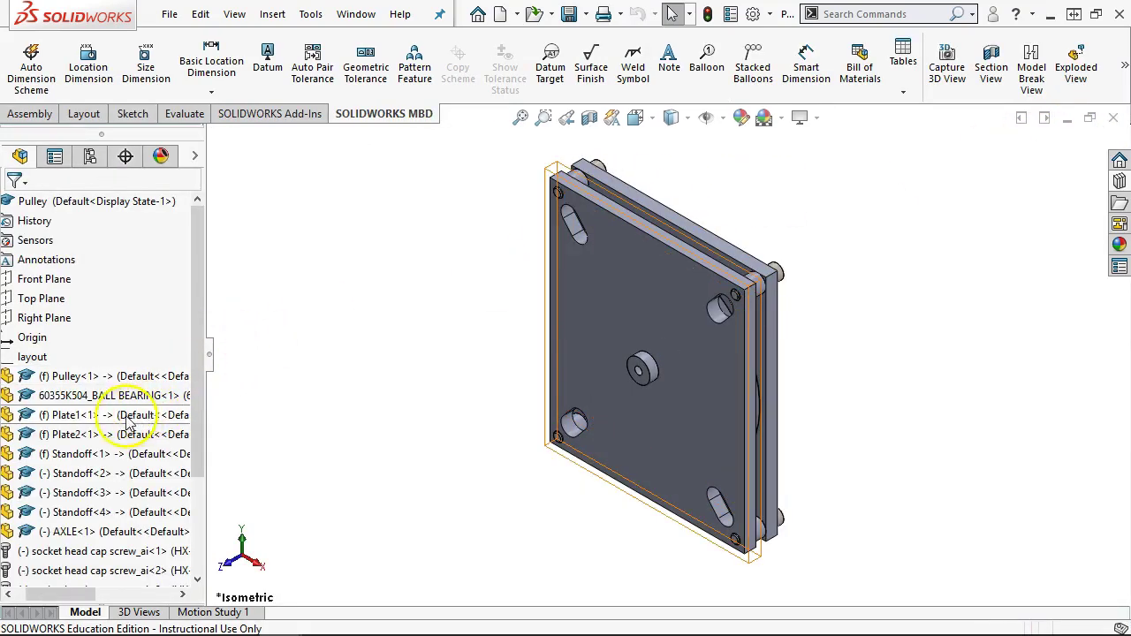
right_click(110, 457)
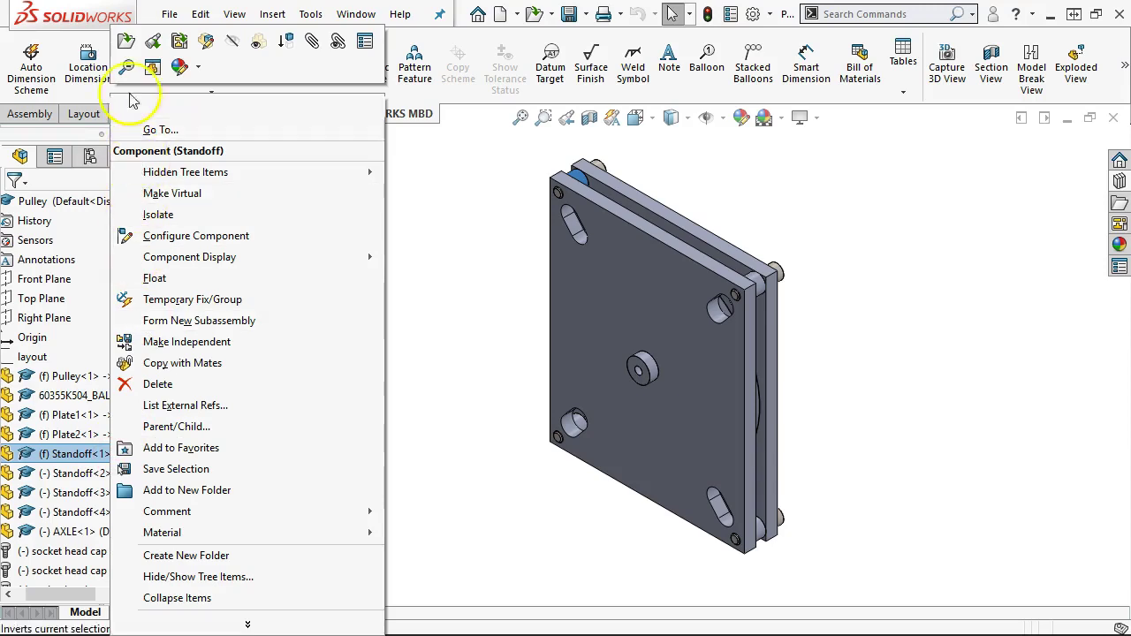
click(125, 46)
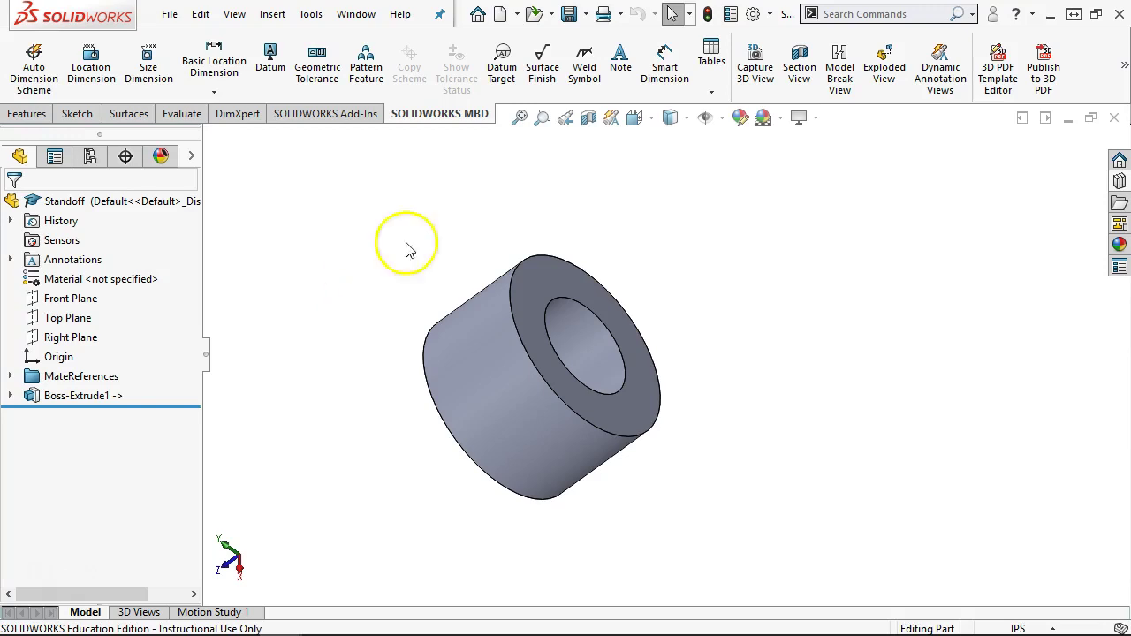
Step: Add a DimXpert size dimension for the diameter of the standoff's outer cylindrical face
middle_drag(395, 185, 469, 222)
click(149, 66)
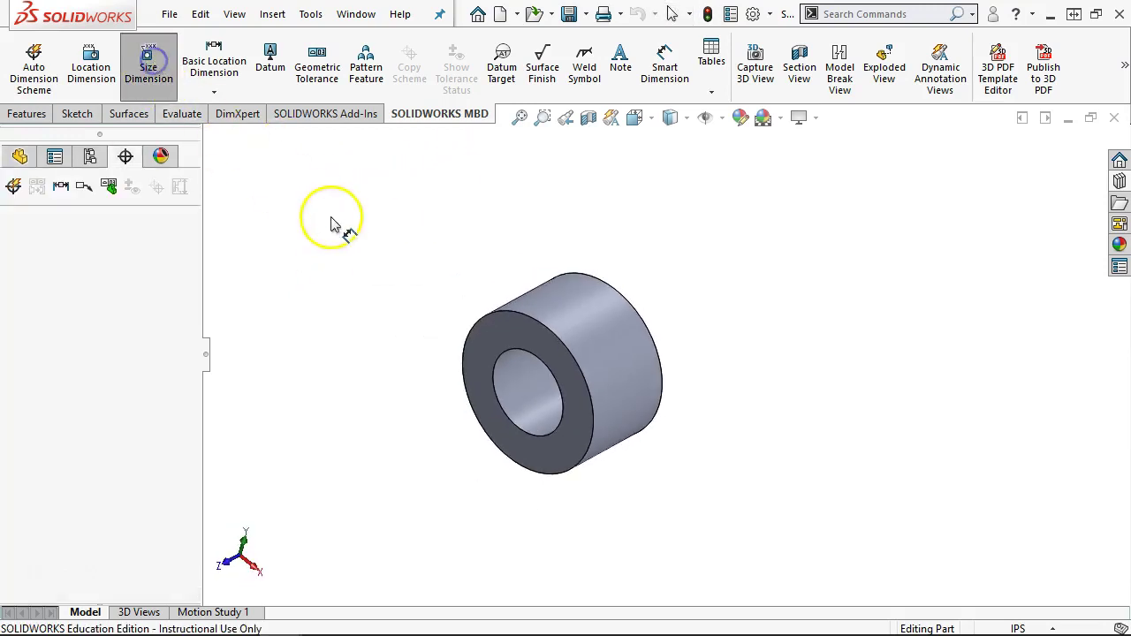
click(601, 331)
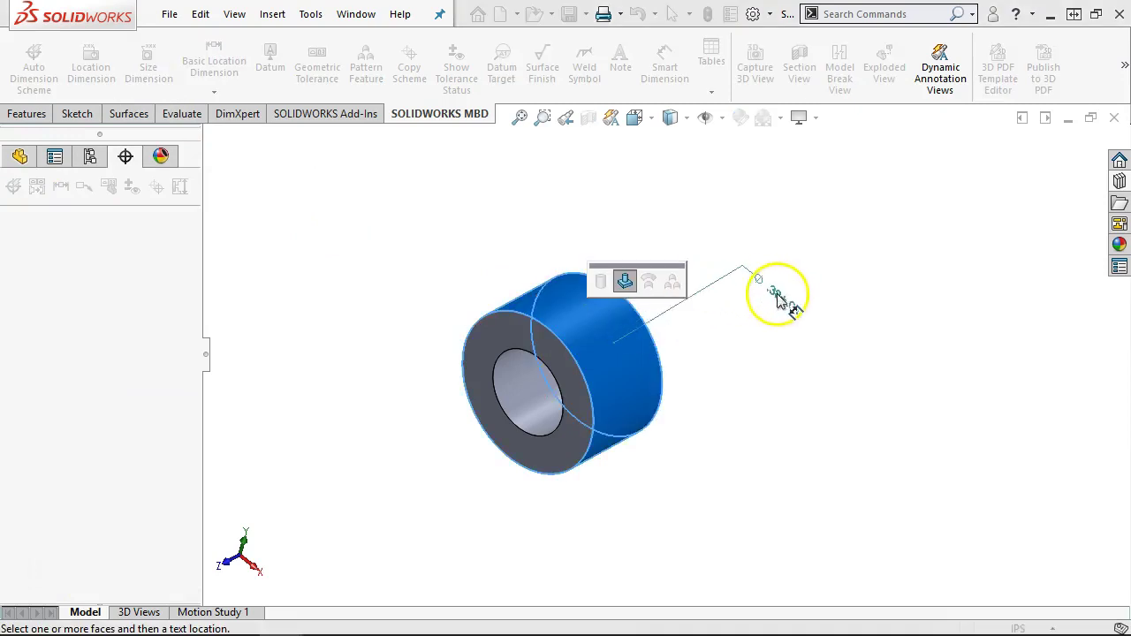
click(779, 294)
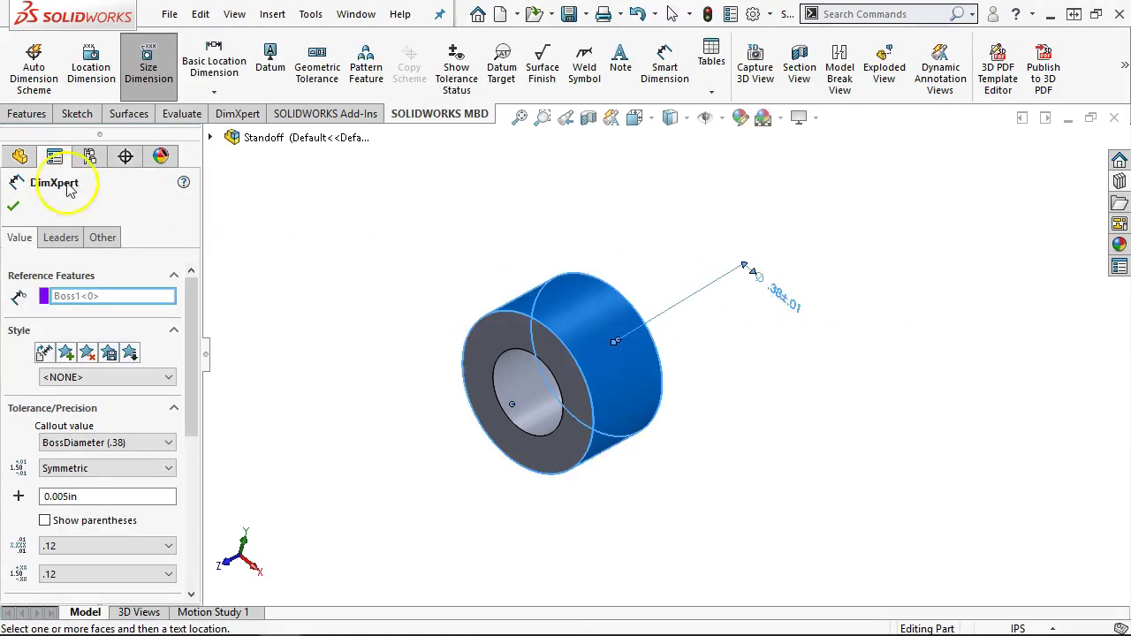
click(11, 209)
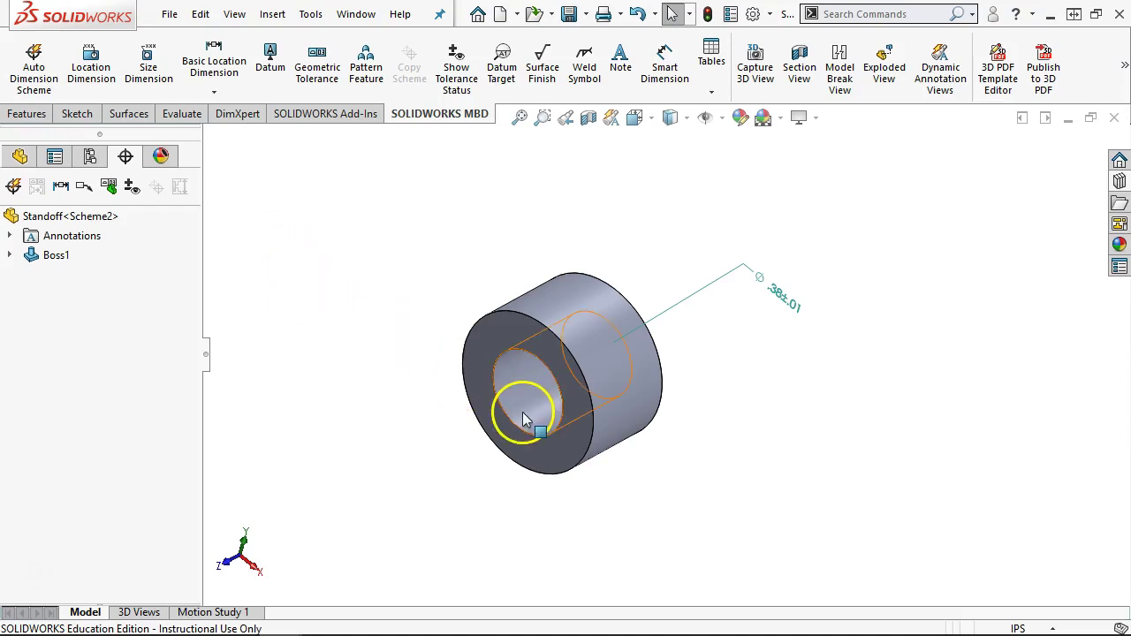
Step: Add a DimXpert size dimension for the diameter of the standoff's through hole
click(148, 63)
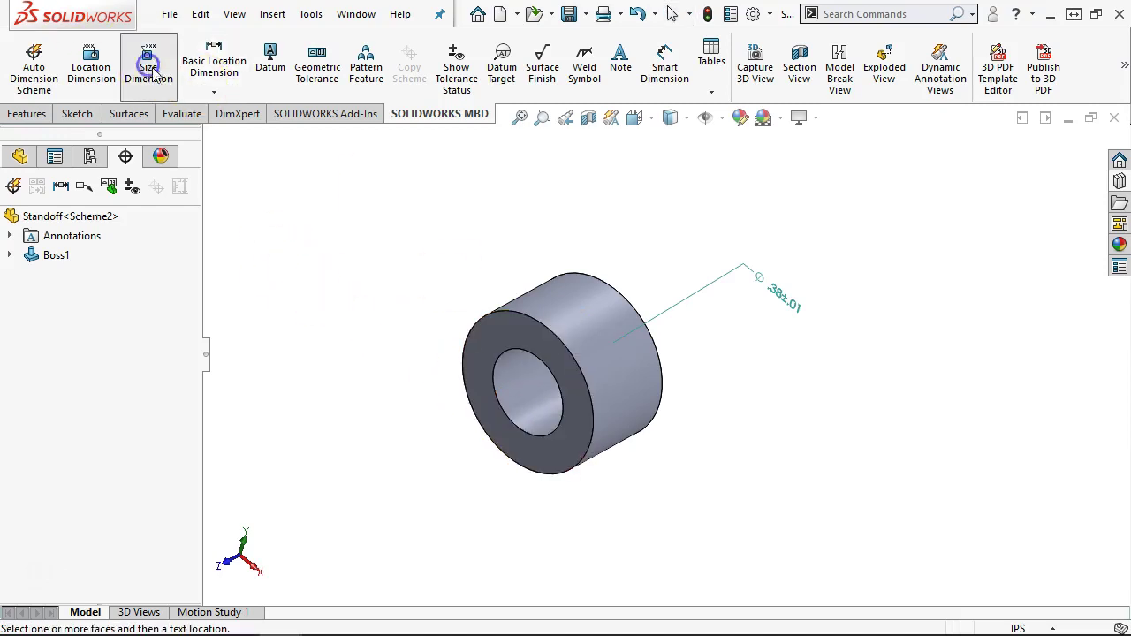
click(541, 391)
click(820, 374)
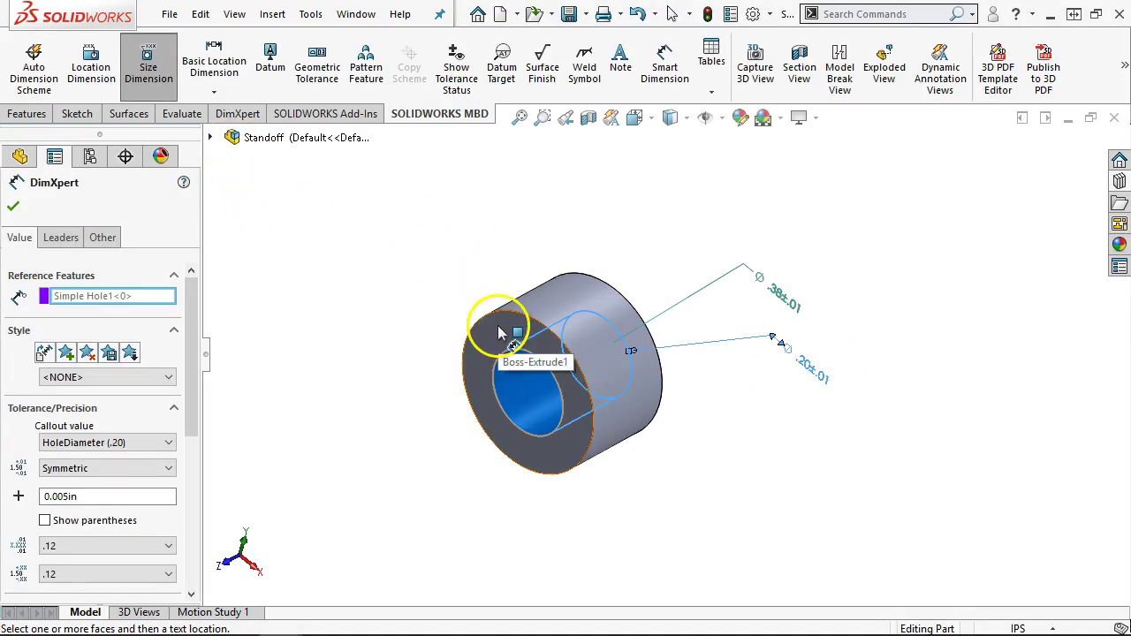
Step: Create a width feature from the standoff's two end faces and place its size dimension outside the part
click(497, 325)
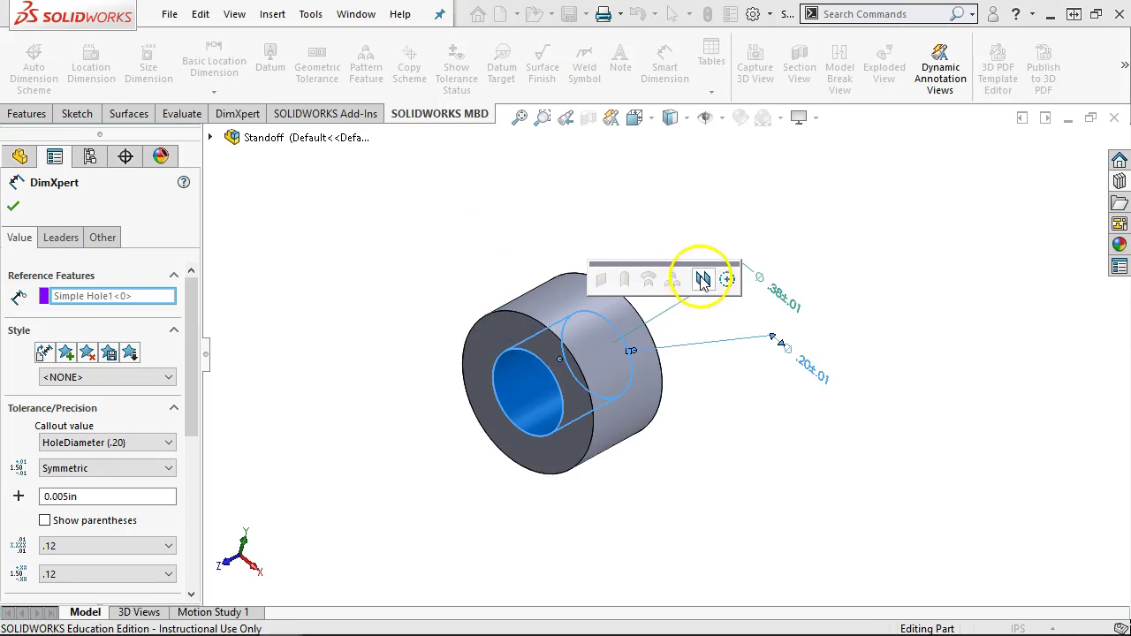
click(703, 281)
middle_drag(698, 279, 478, 242)
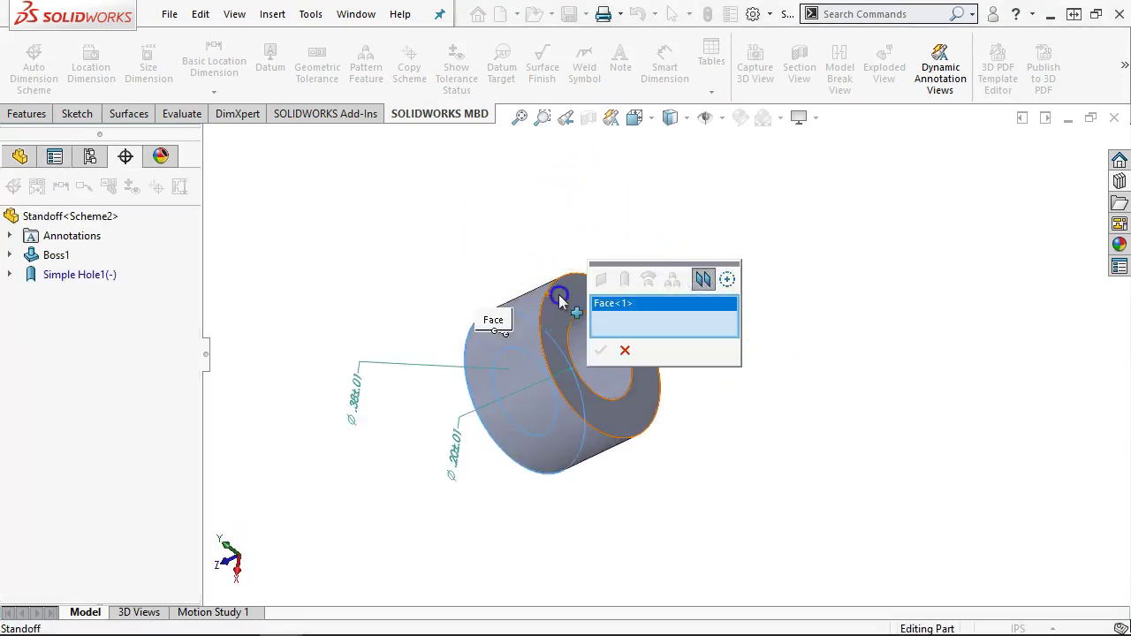
click(555, 292)
click(601, 351)
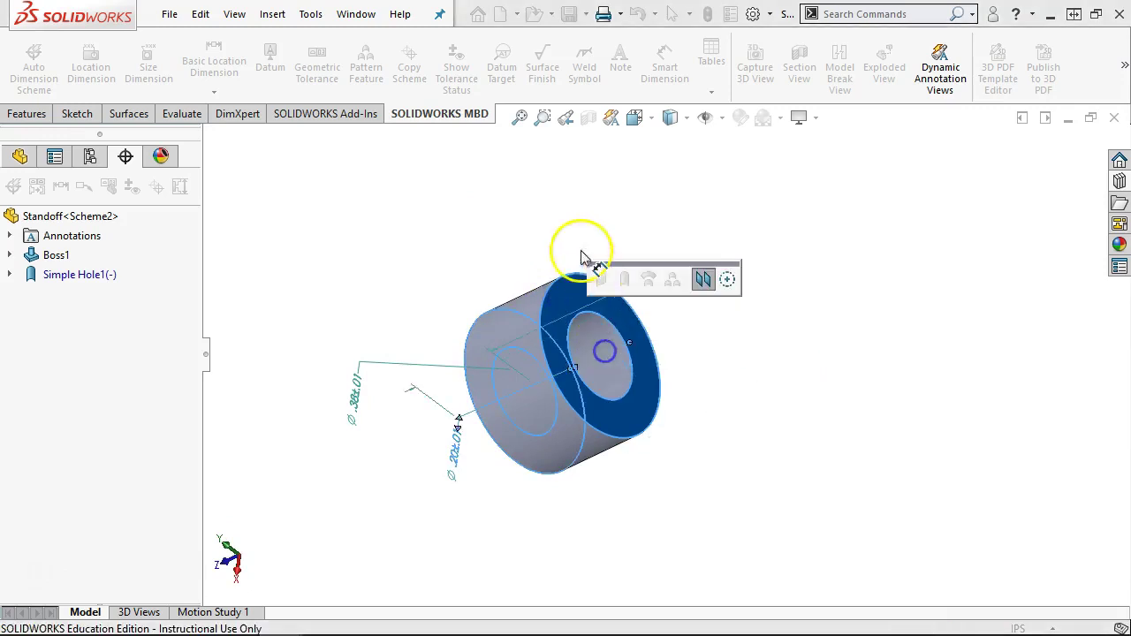
click(573, 207)
middle_drag(719, 304, 757, 232)
key(Escape)
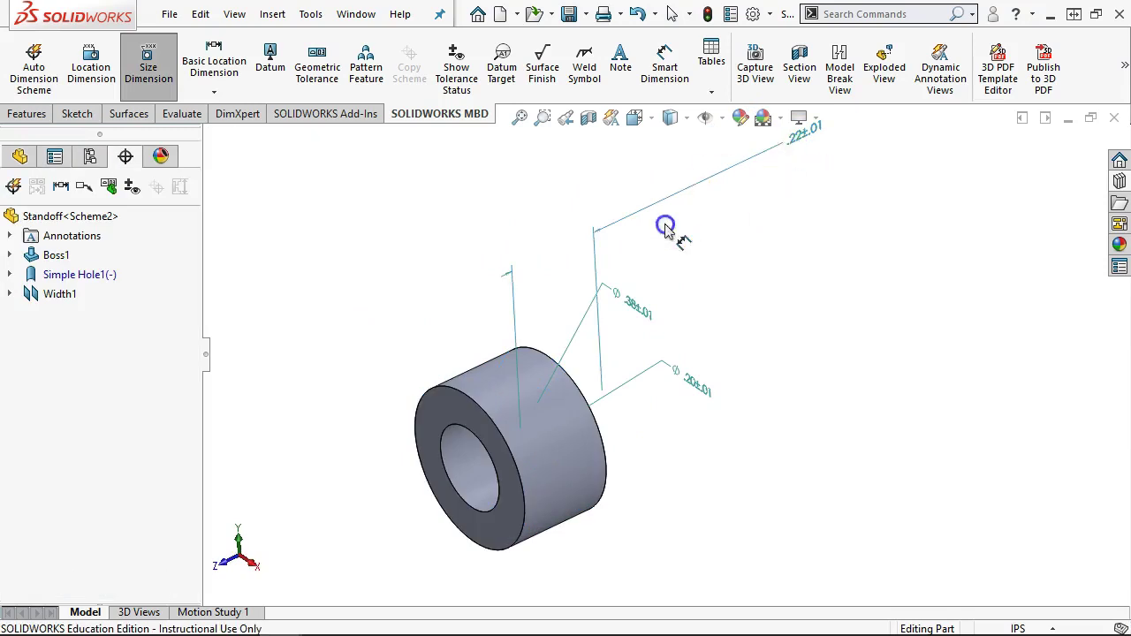
Step: Move the .22 width dimension closer to the standoff, directly above its body and beside the diameter callouts
drag(794, 144, 574, 257)
middle_drag(696, 314, 689, 400)
click(677, 275)
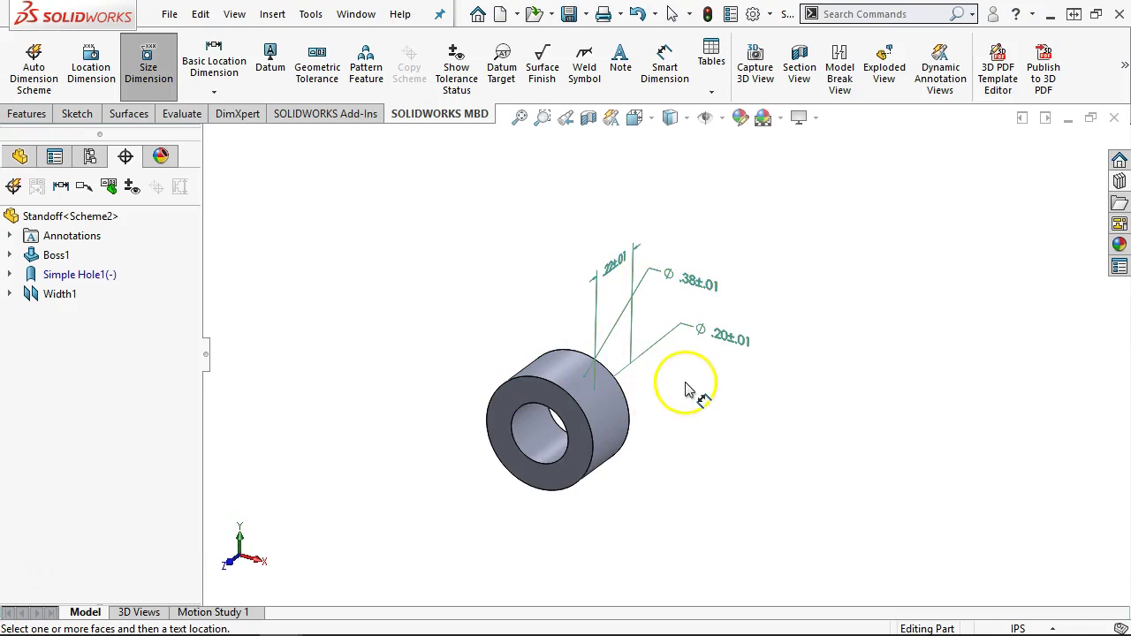
scroll(688, 389, up, 1)
mouse_move(503, 296)
middle_down()
mouse_move(478, 277)
mouse_move(474, 256)
middle_up()
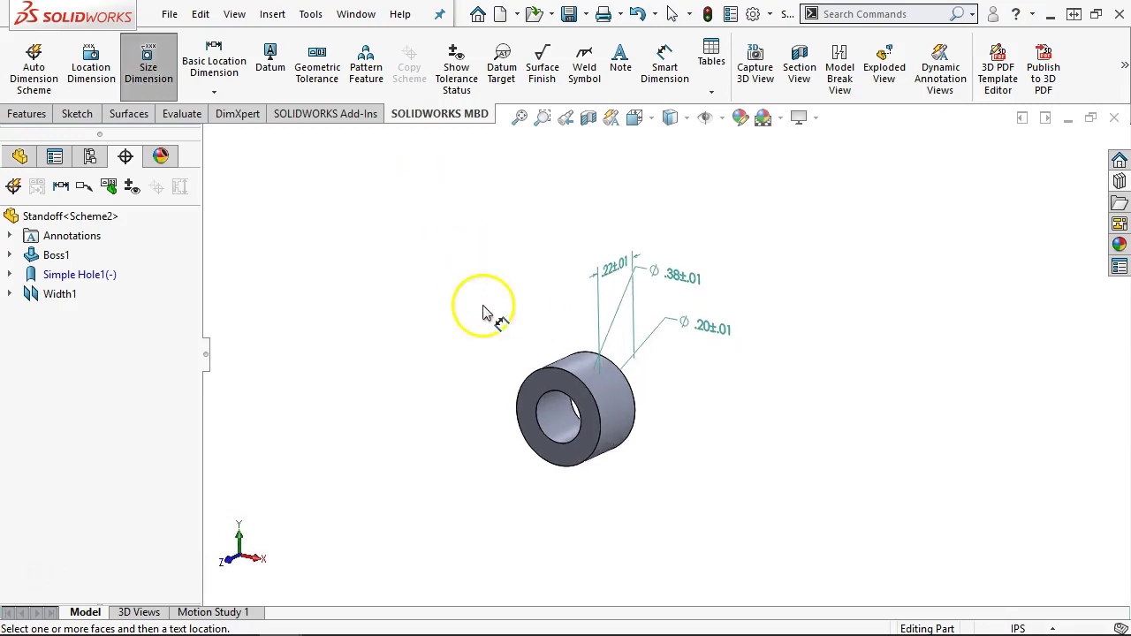
scroll(598, 440, down, 3)
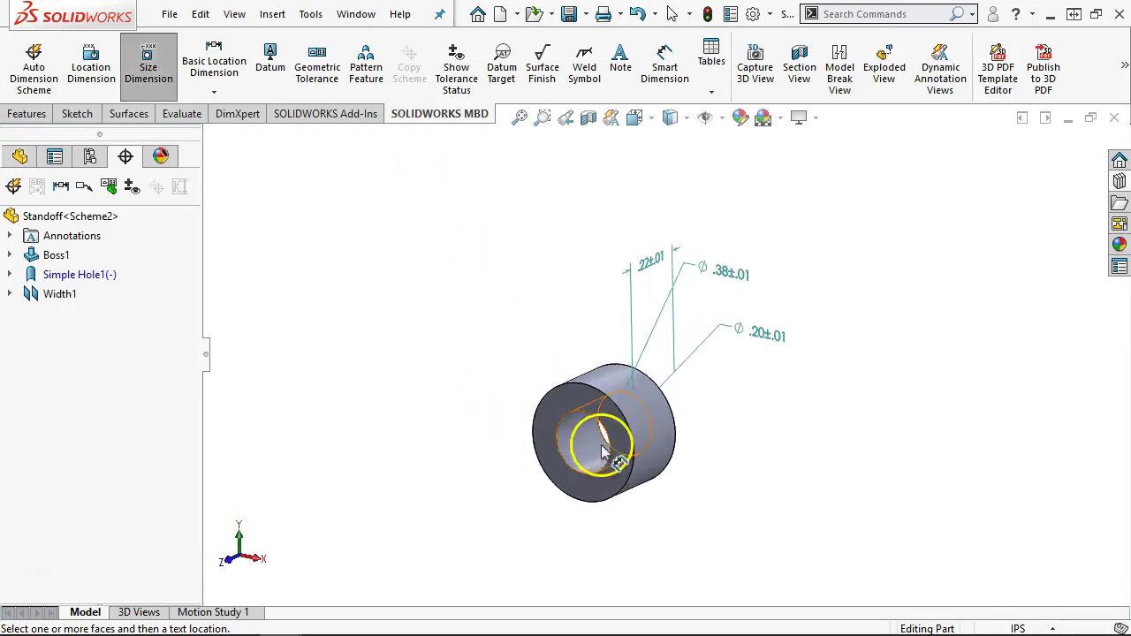
Step: Add datum feature A to the standoff's front end face as a plane feature and place its label beside the part
click(268, 60)
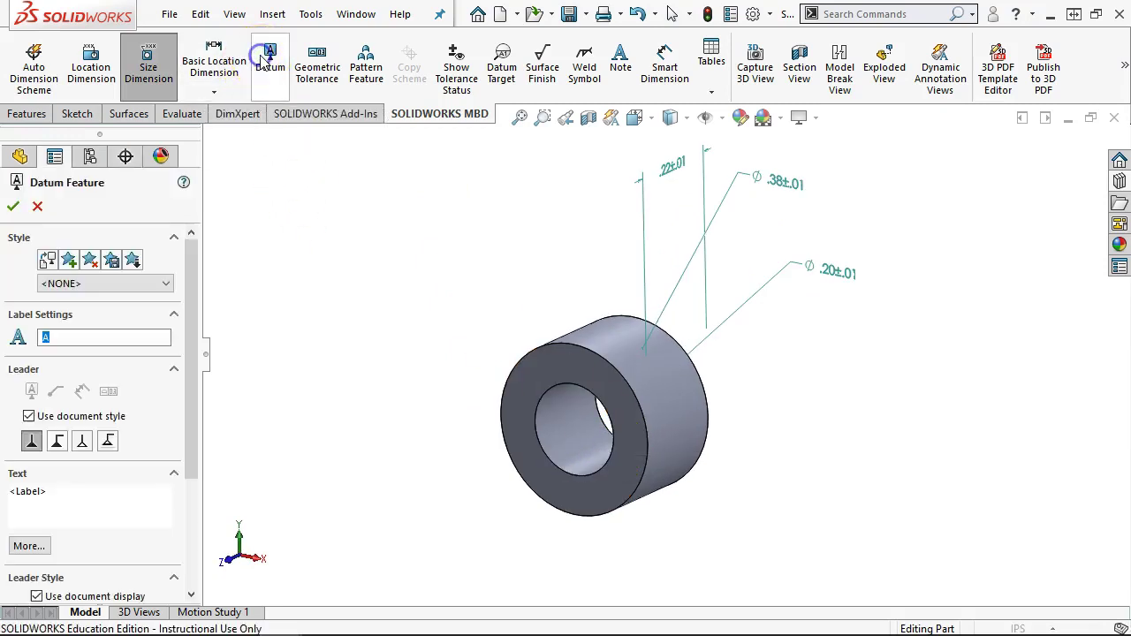
click(551, 364)
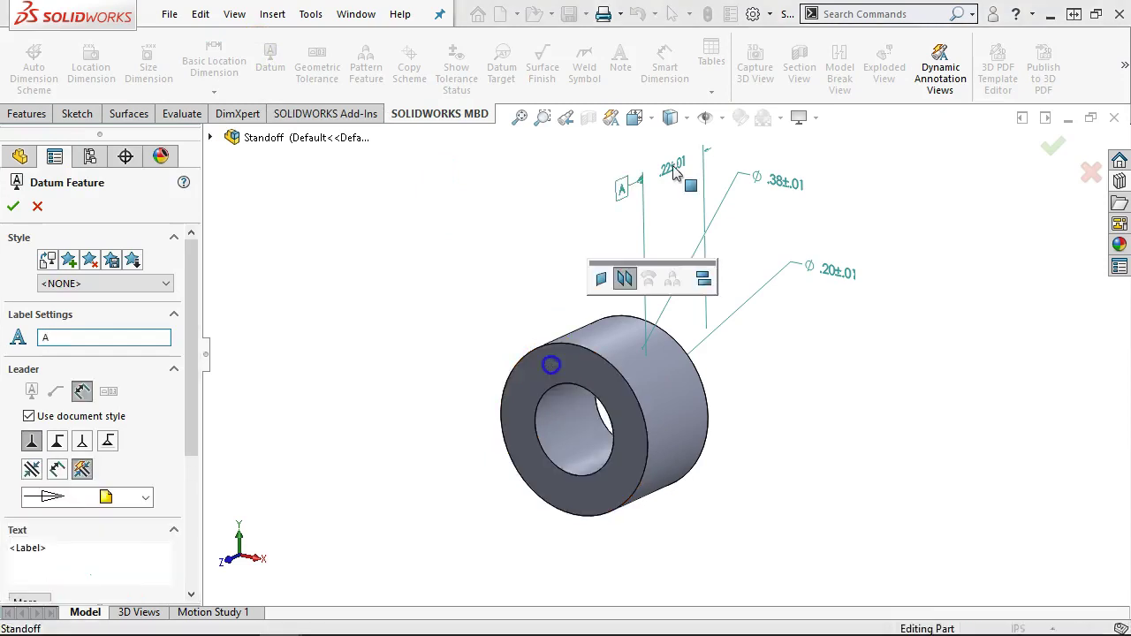
click(604, 281)
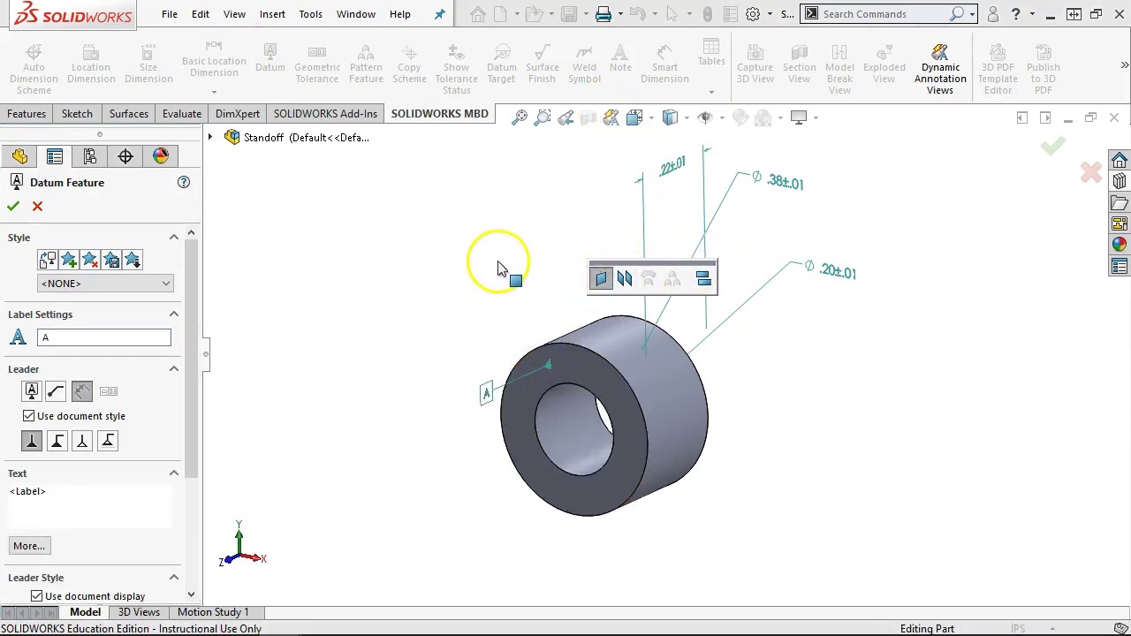
click(468, 294)
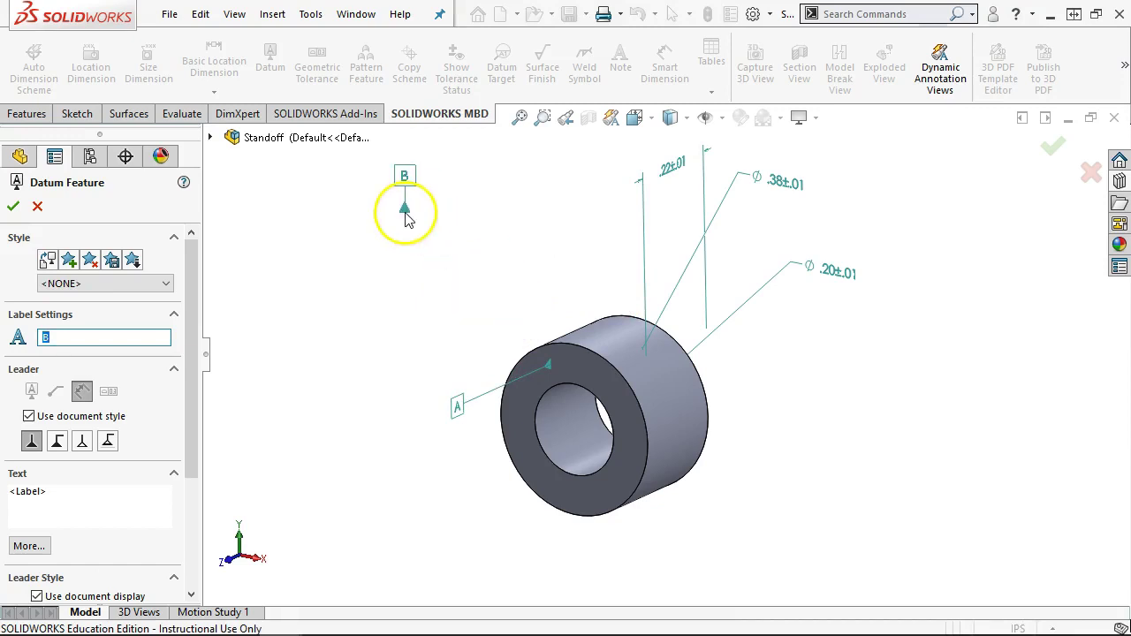
click(16, 207)
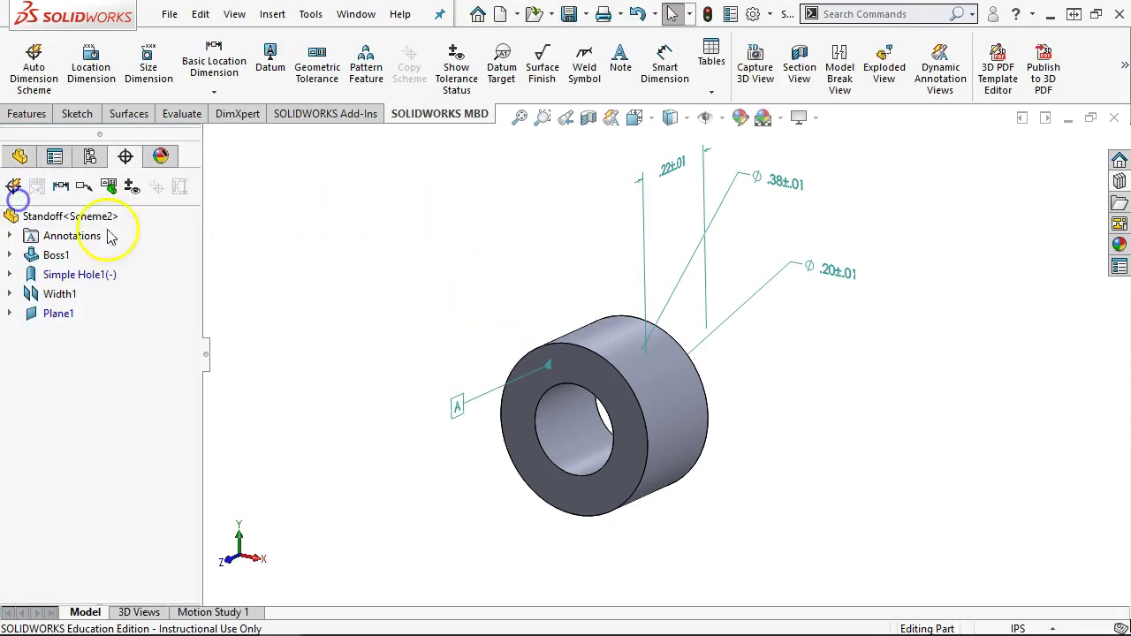
Step: Add a .02 flatness tolerance to the standoff's datum A face and position its frame just above the datum label
click(324, 68)
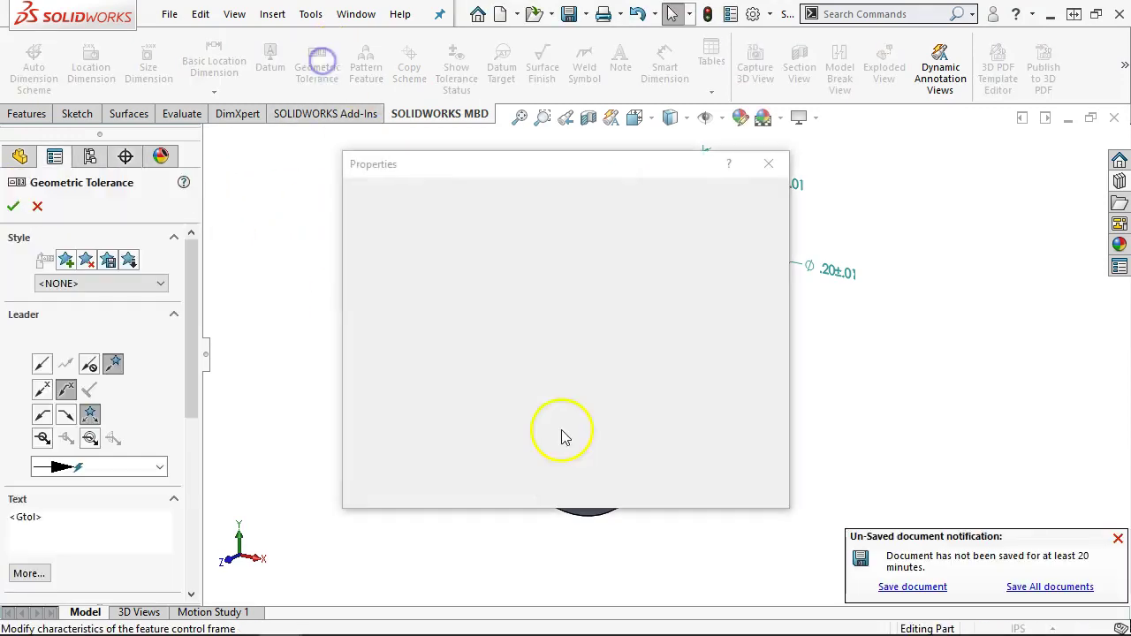
drag(667, 177, 943, 193)
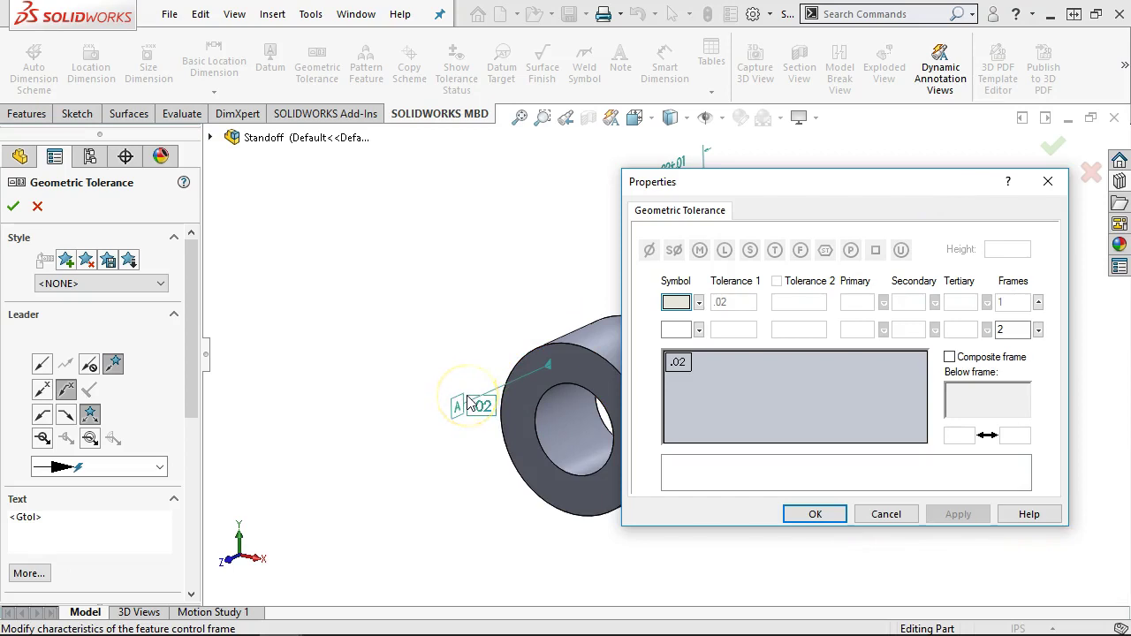
click(541, 400)
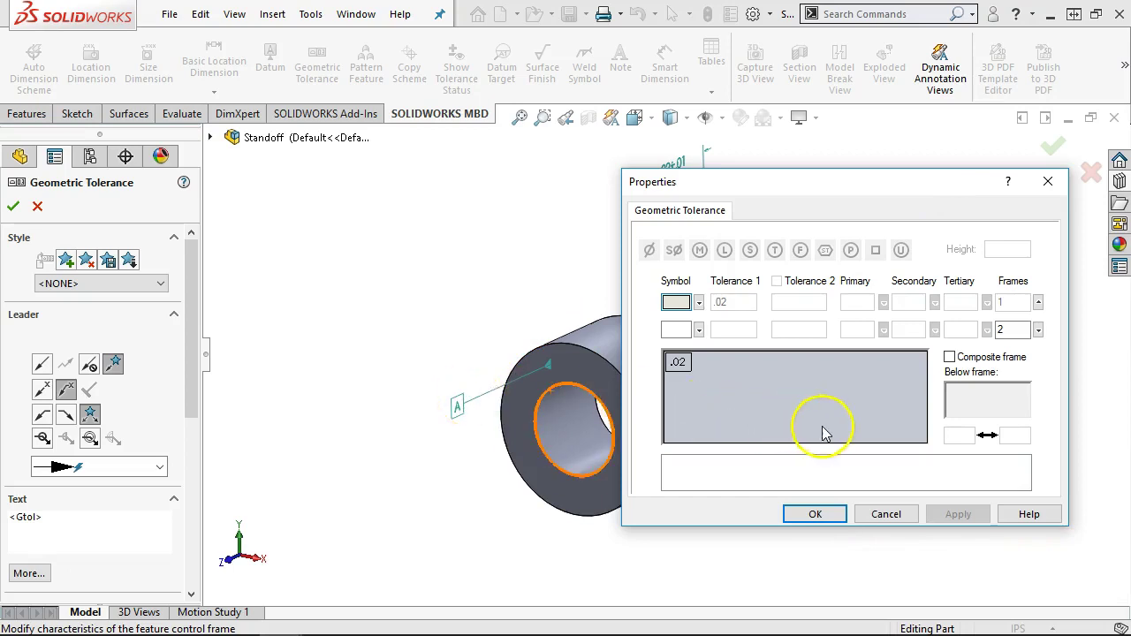
click(699, 303)
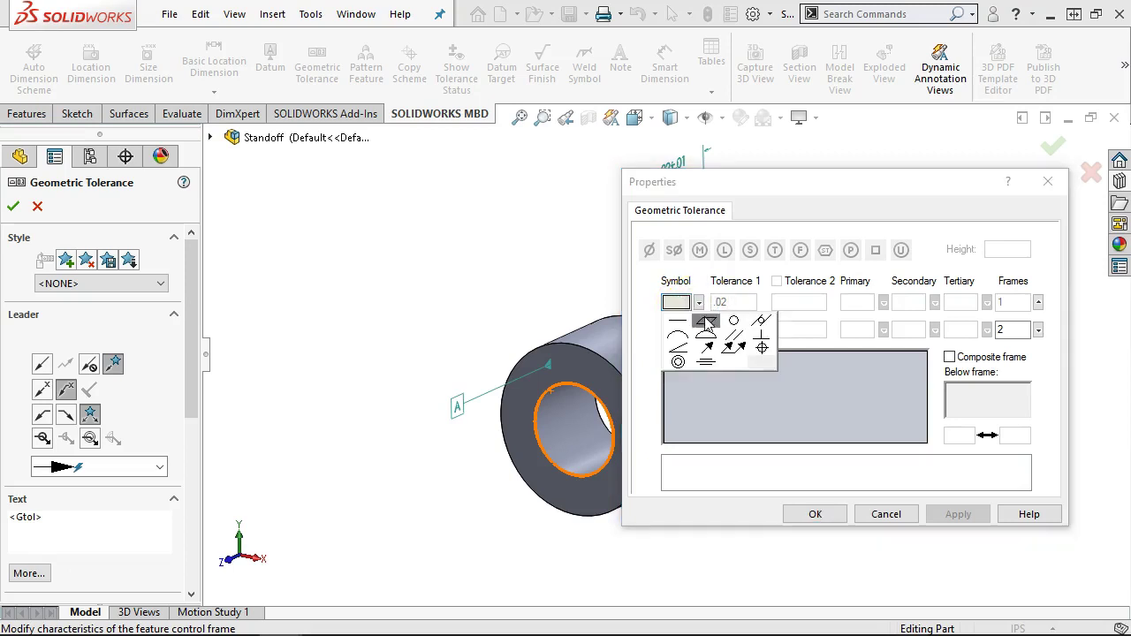
click(706, 321)
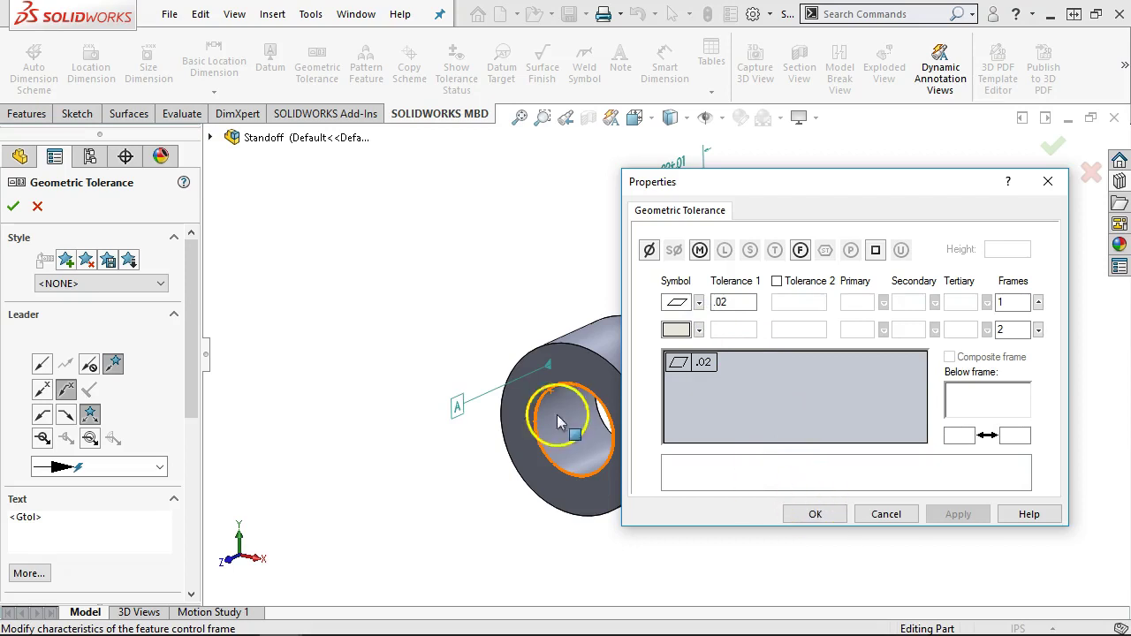
click(564, 366)
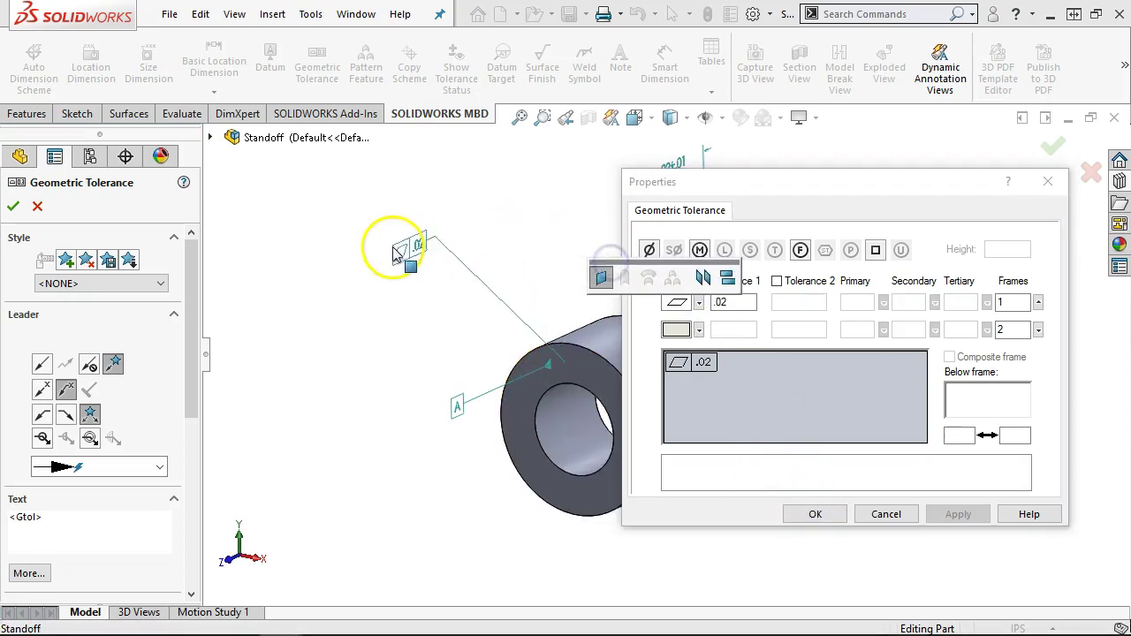
click(398, 254)
click(815, 513)
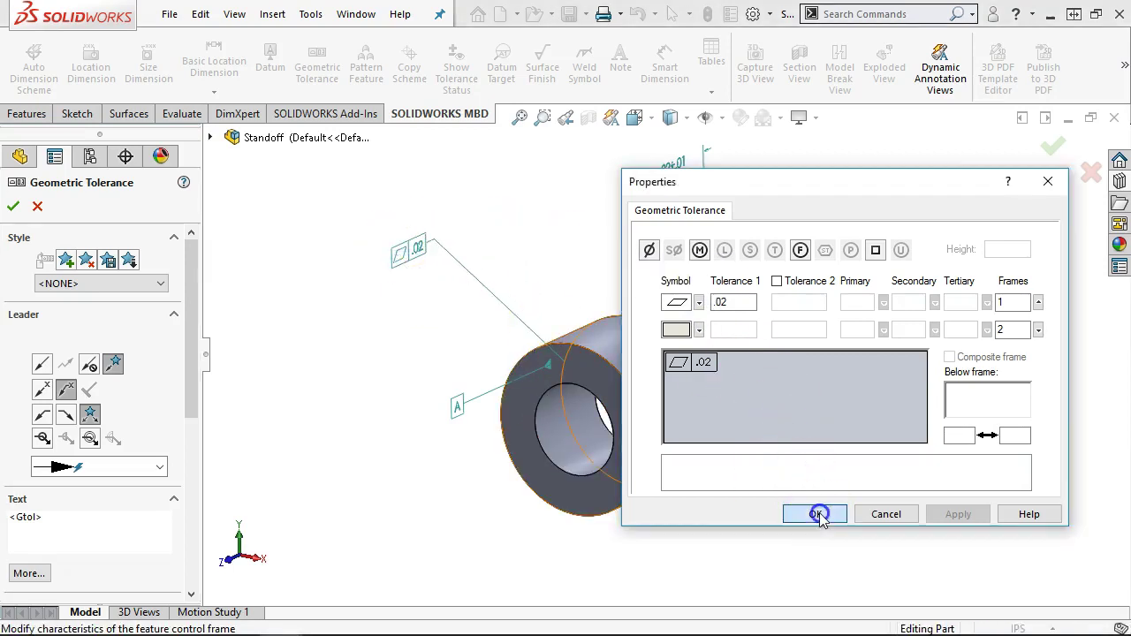
middle_drag(568, 189, 412, 230)
drag(405, 293, 458, 320)
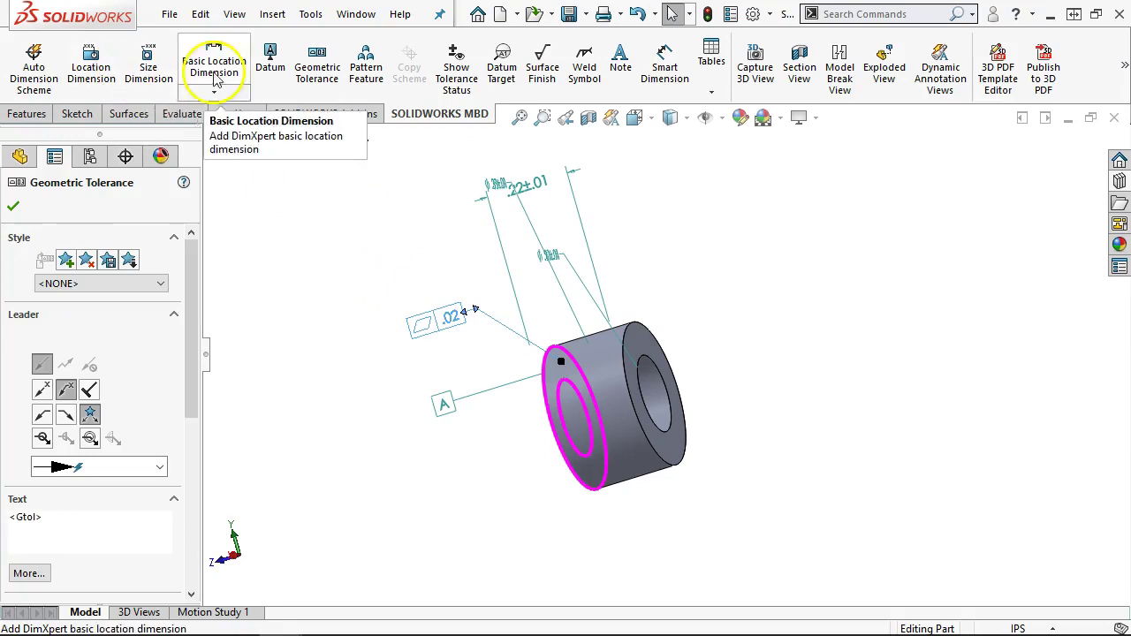
Step: Set up a new geometric tolerance frame with the Parallel symbol, a .02 tolerance and primary datum A
click(316, 78)
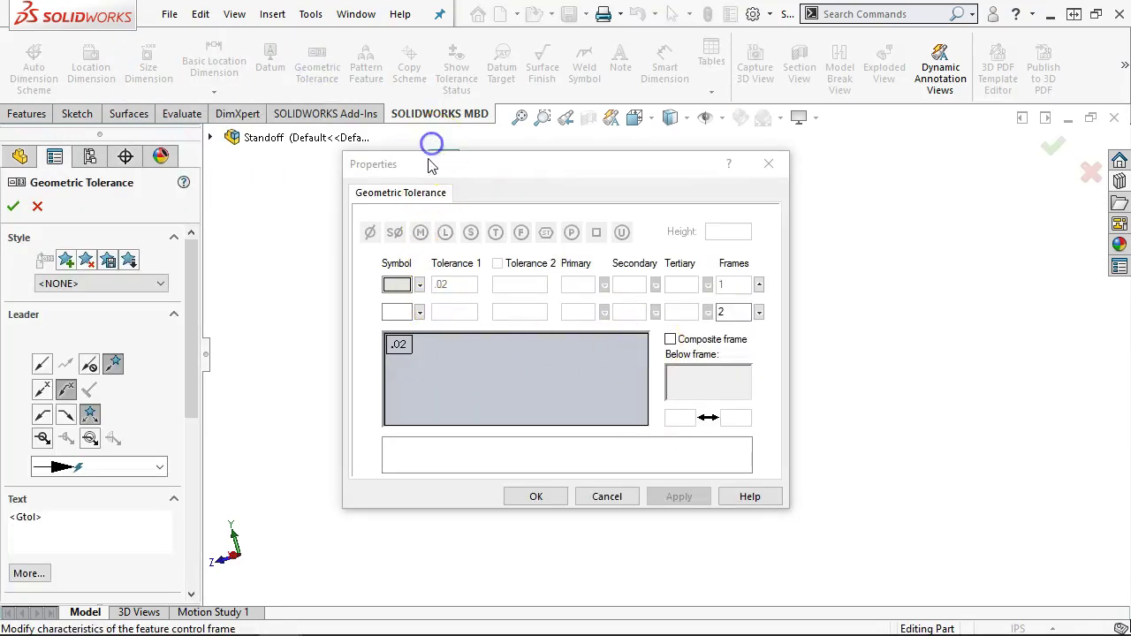
mouse_move(431, 171)
mouse_down()
mouse_move(245, 207)
mouse_move(190, 252)
mouse_up()
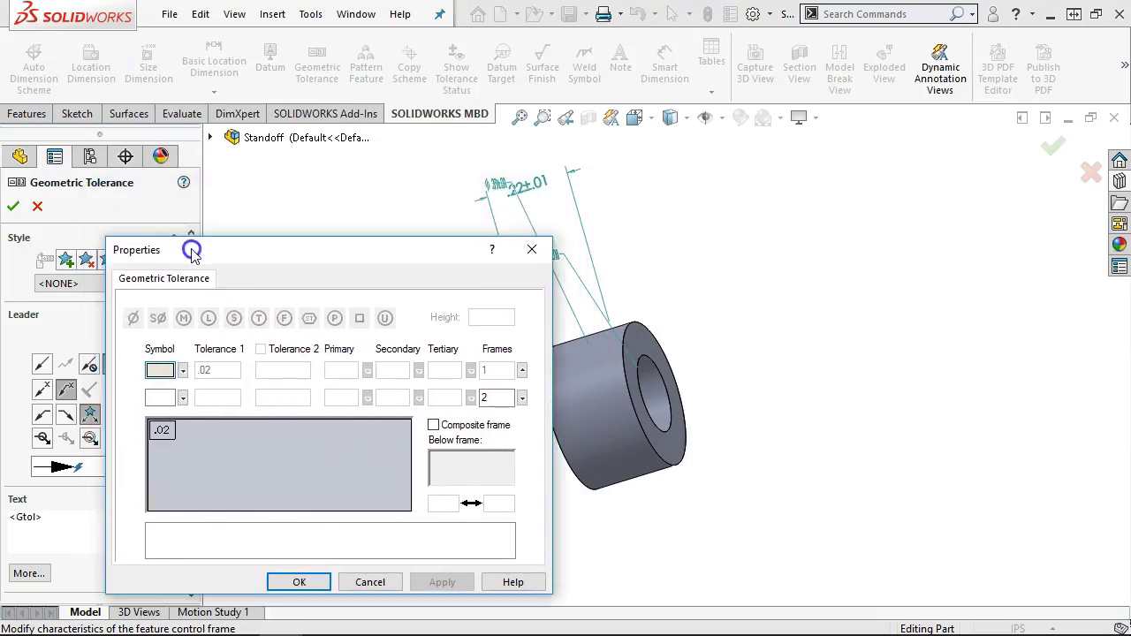
click(182, 371)
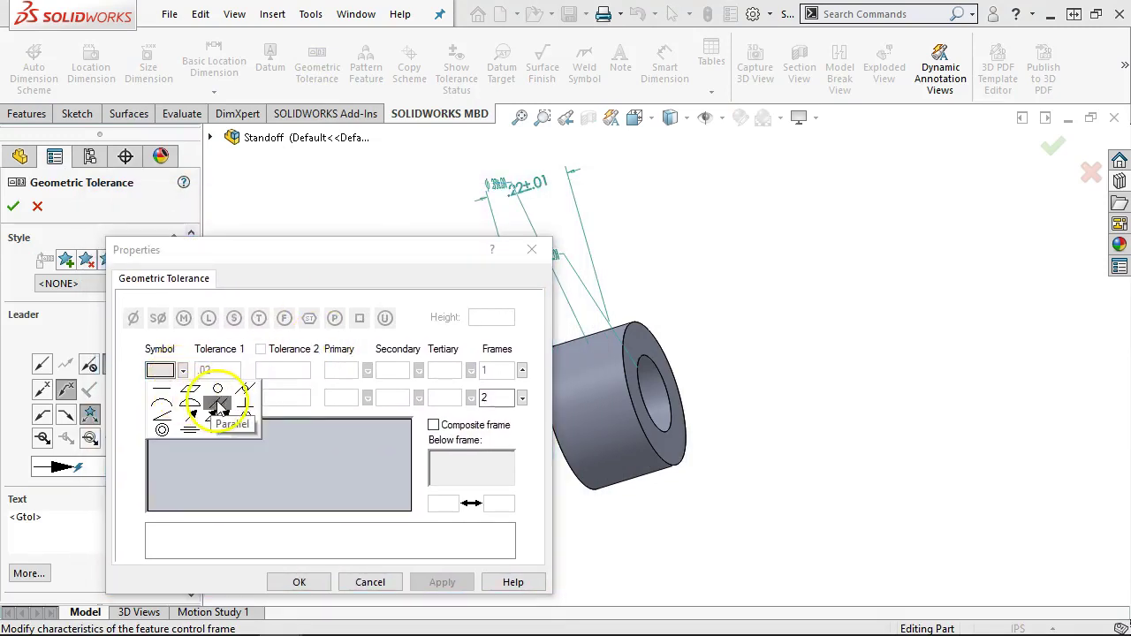
click(220, 405)
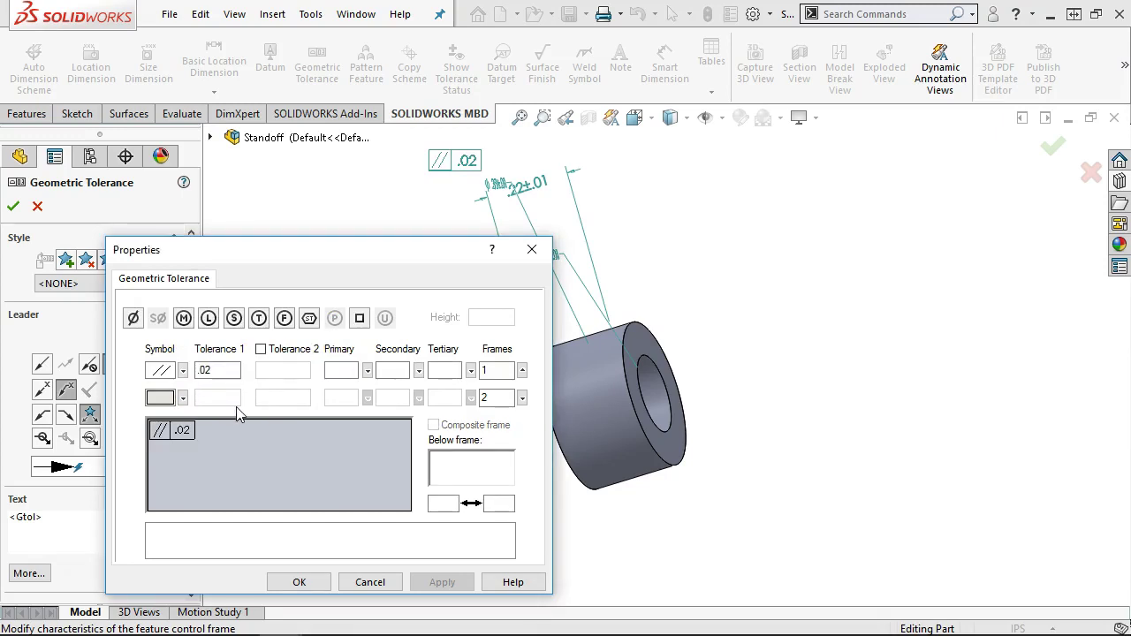
click(336, 370)
click(386, 373)
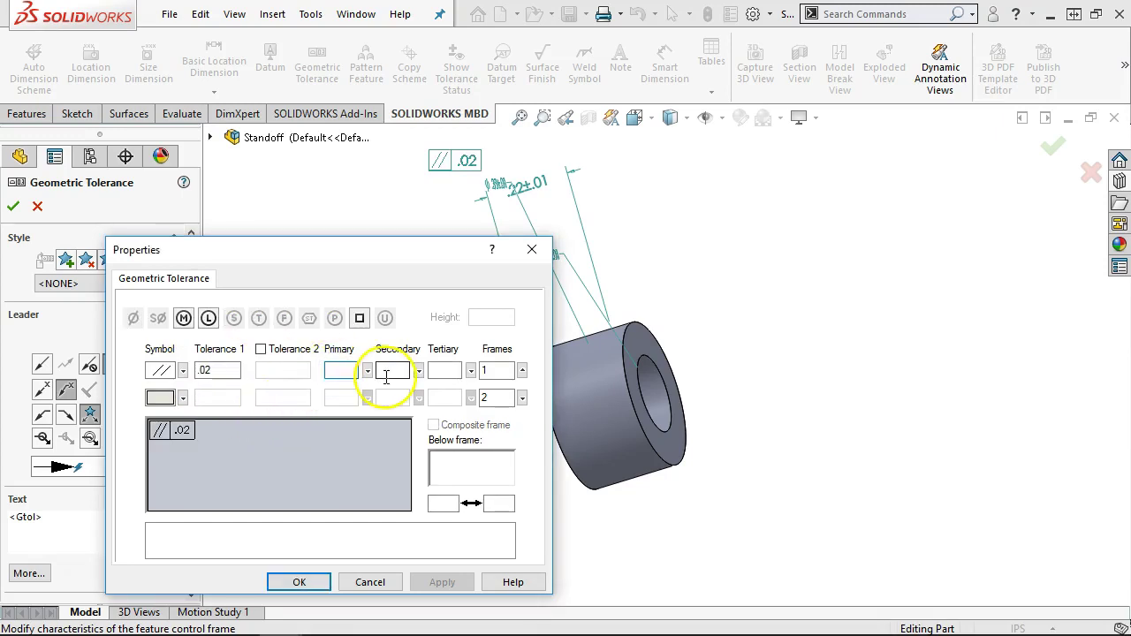
Step: Attach the parallelism tolerance to the standoff's rear end face as a plane feature and place the frame outside the part
click(652, 340)
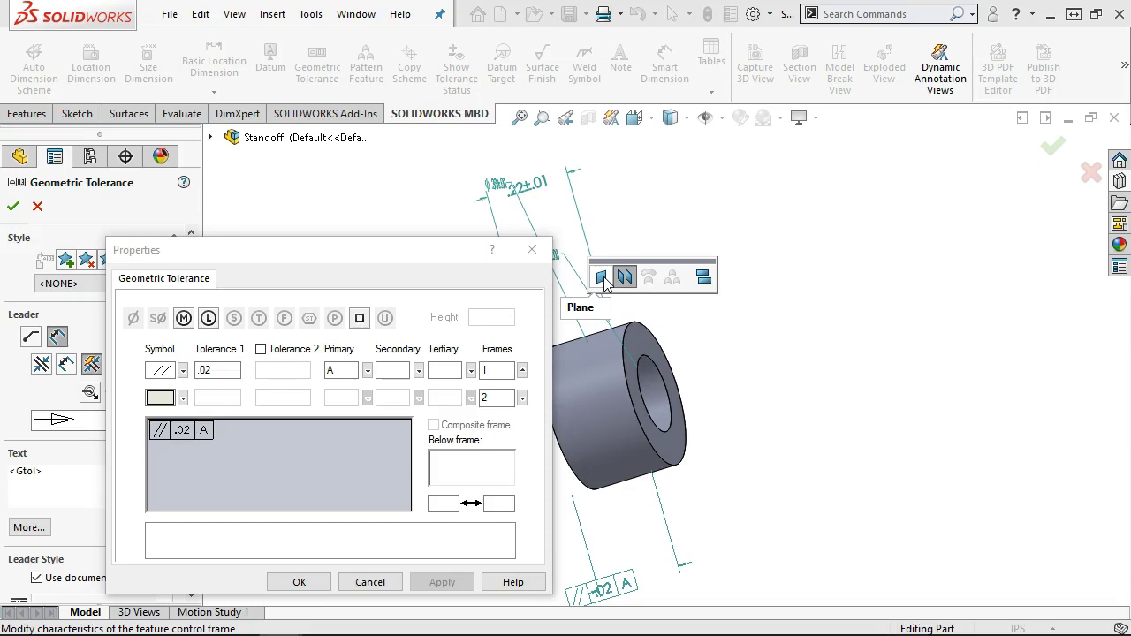
click(602, 279)
click(644, 397)
click(787, 231)
click(441, 482)
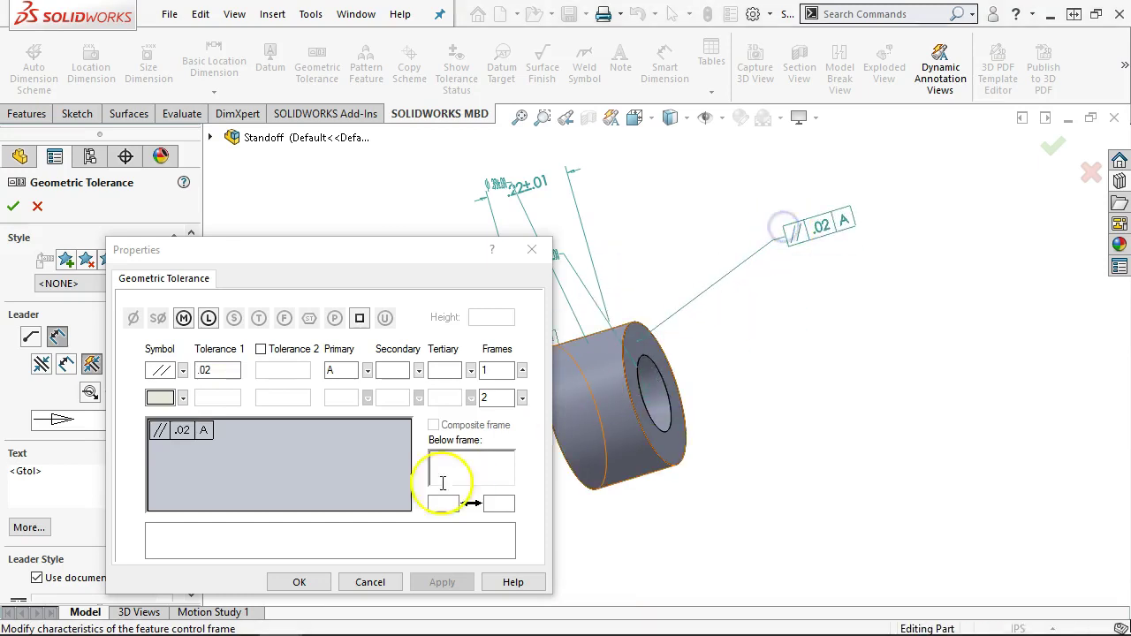
click(305, 580)
Step: Move the parallelism frame lower beside the standoff, below the .20 diameter callout
scroll(493, 315, up, 2)
middle_drag(496, 311, 604, 311)
click(761, 253)
drag(761, 252, 757, 374)
middle_drag(776, 422, 820, 392)
scroll(777, 380, down, 3)
scroll(820, 392, down, 2)
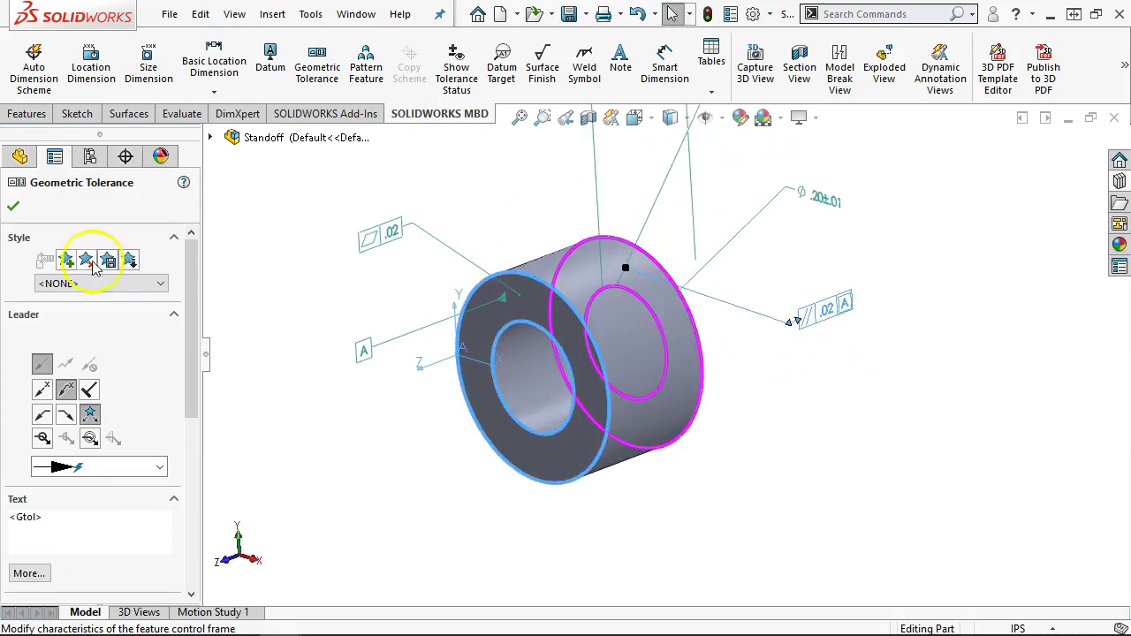
click(13, 205)
click(367, 482)
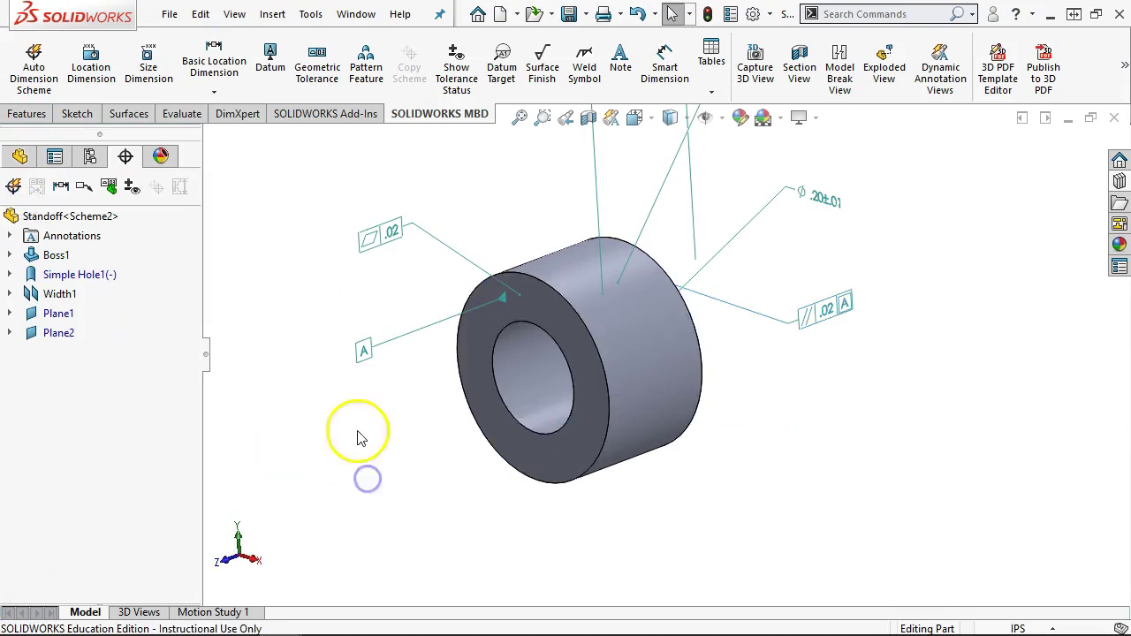
Step: Move the .38 diameter dimension from above the standoff to below its body
scroll(720, 412, up, 2)
mouse_move(720, 412)
middle_down()
mouse_move(730, 409)
mouse_move(724, 374)
mouse_move(703, 414)
mouse_move(713, 432)
middle_up()
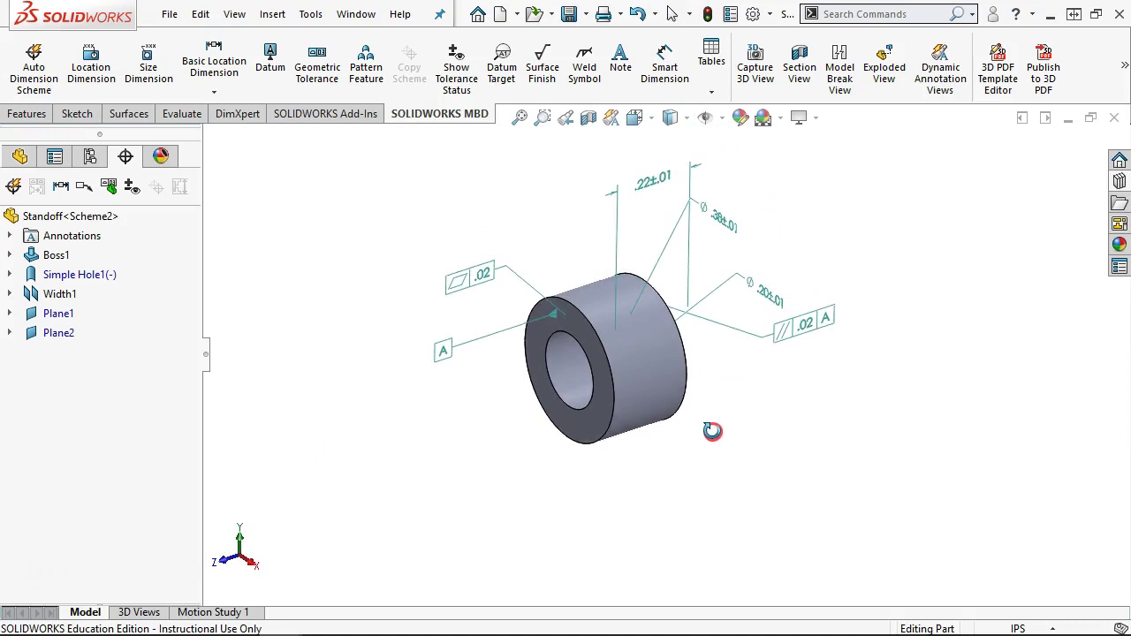
scroll(714, 432, up, 1)
click(721, 251)
drag(721, 251, 700, 468)
middle_drag(700, 469, 740, 457)
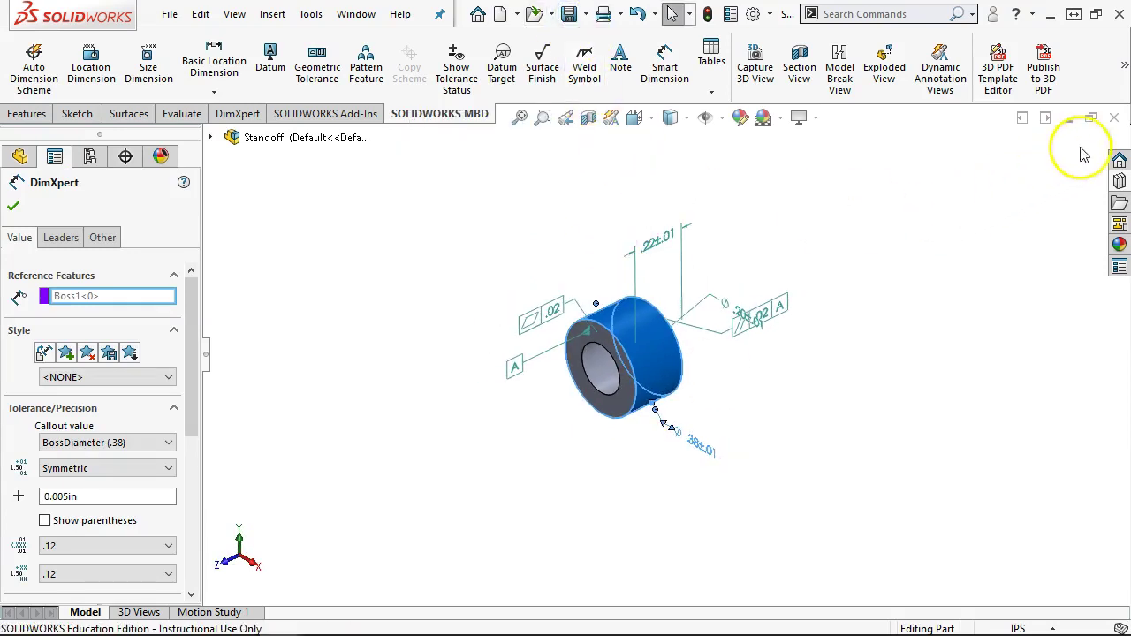
Step: Close the Standoff part and open the AXLE part from the Pulley assembly
click(1111, 121)
click(1111, 123)
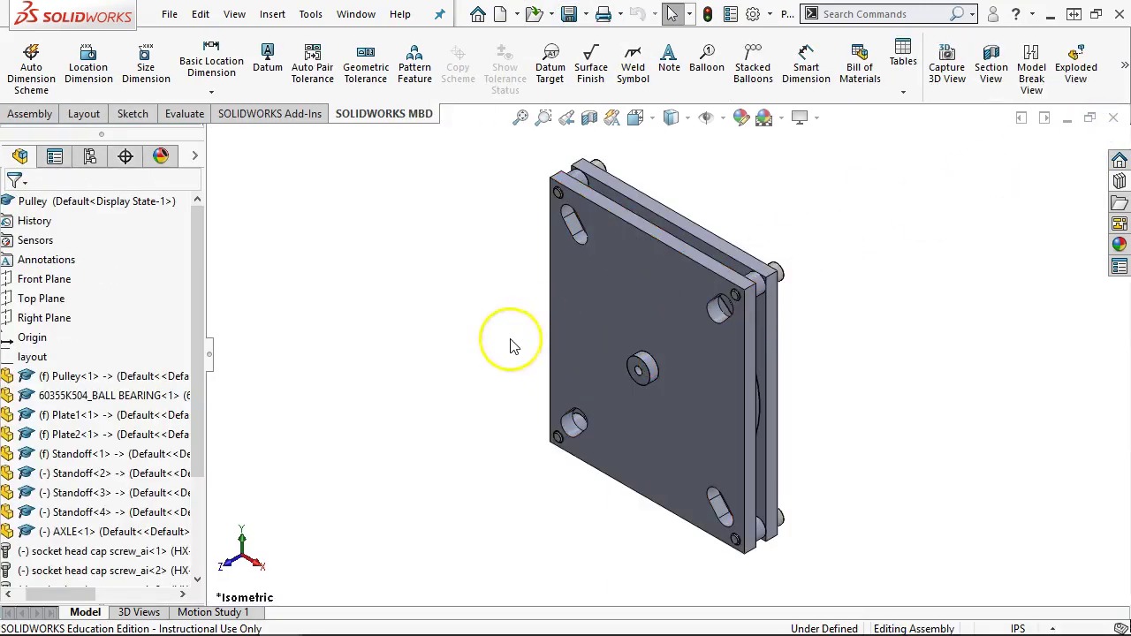
click(633, 370)
right_click(633, 370)
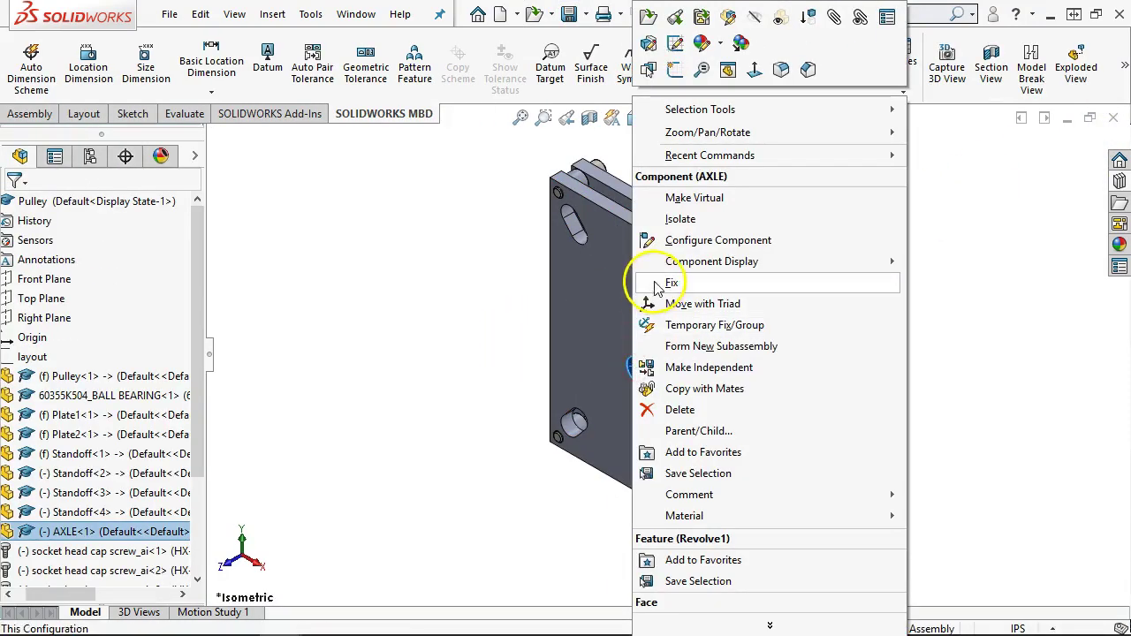
click(647, 20)
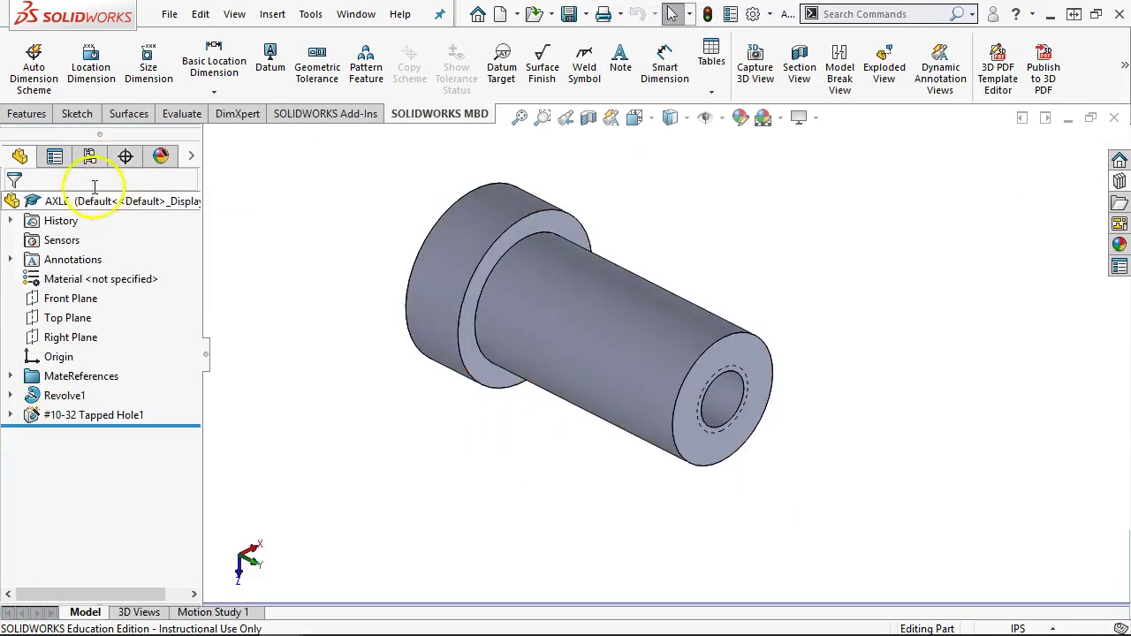
Step: Start an auto dimension scheme for the axle as a Turned part with Plus and Minus tolerances
click(124, 156)
click(13, 186)
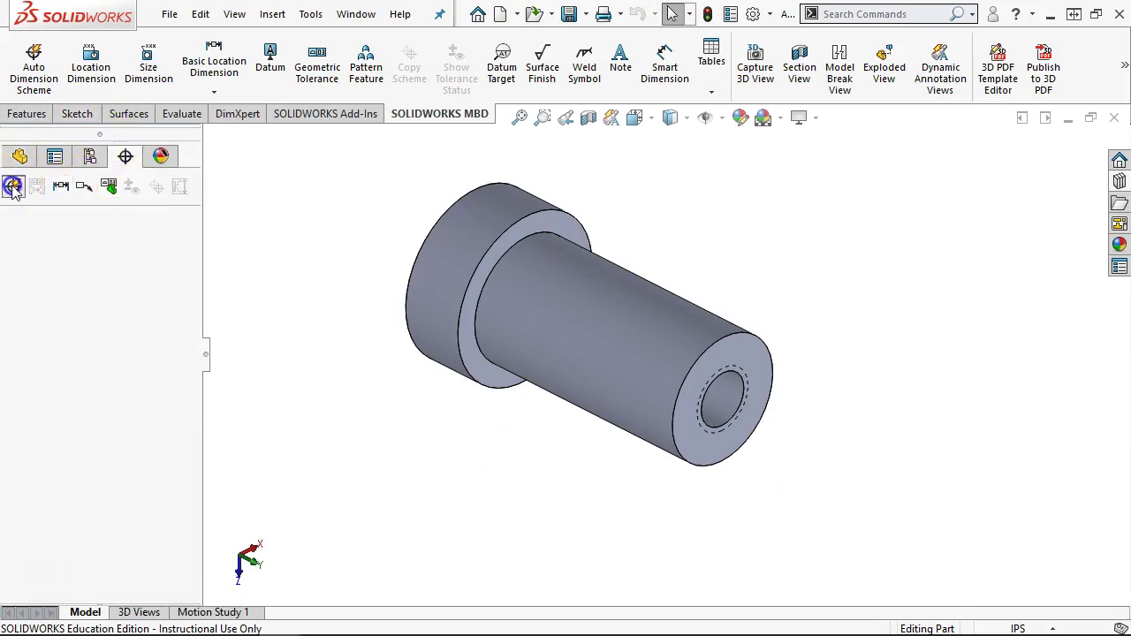
click(48, 326)
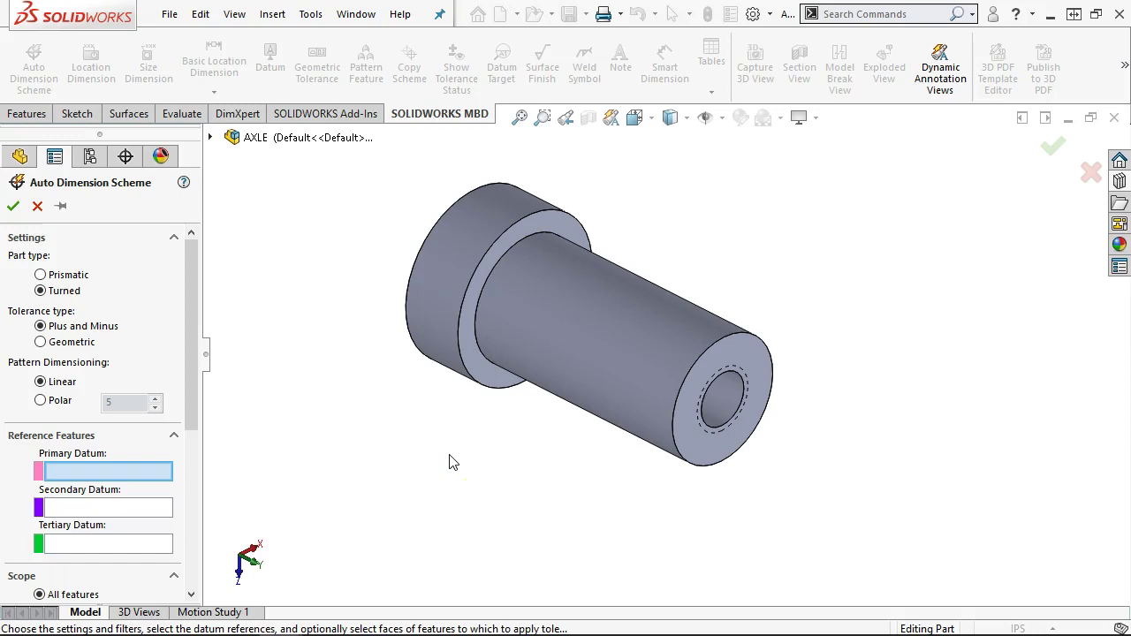
click(628, 367)
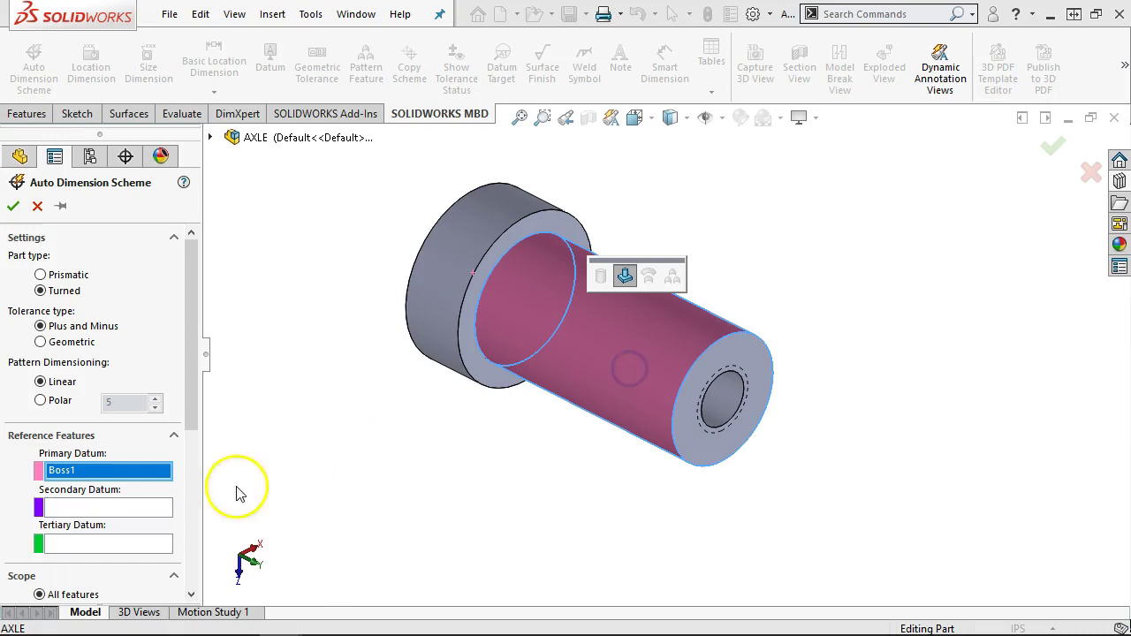
click(161, 513)
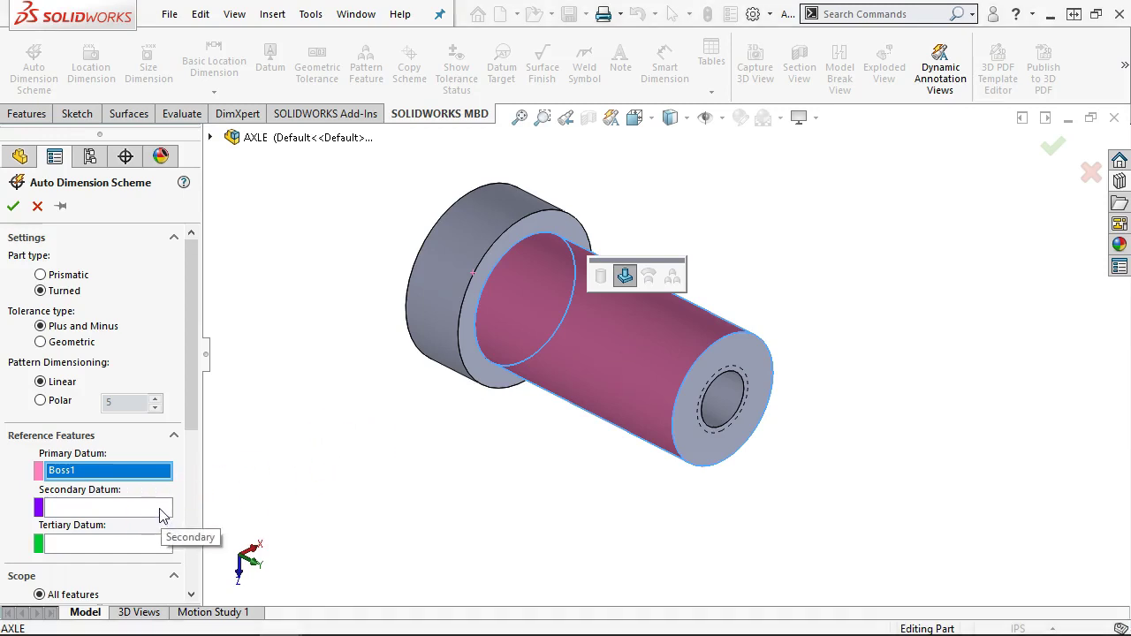
click(162, 510)
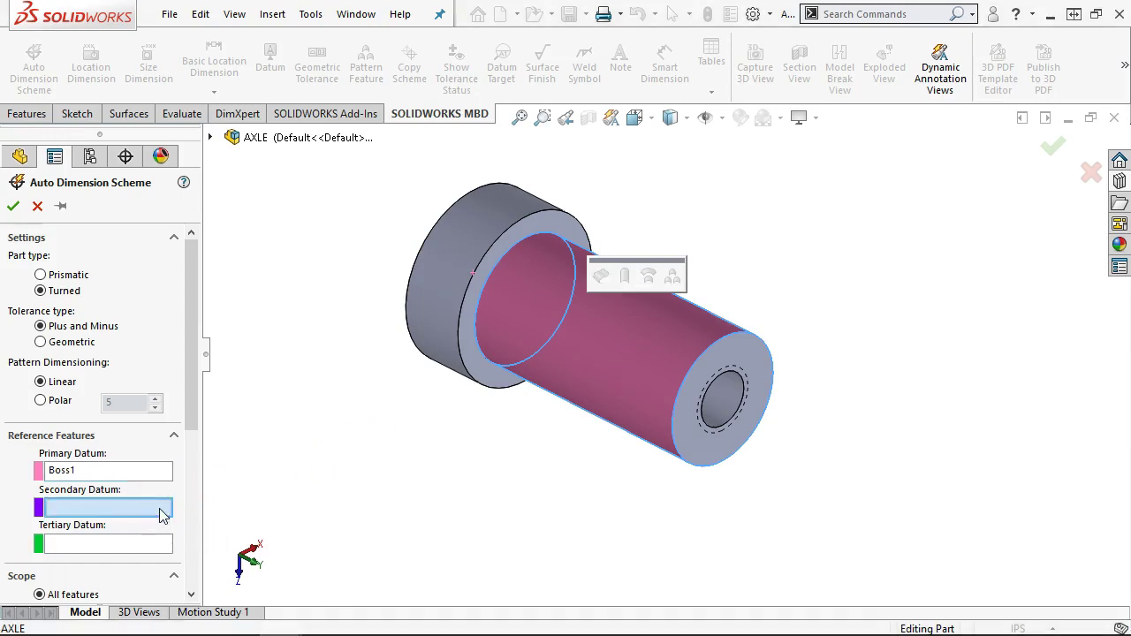
click(137, 477)
right_click(137, 478)
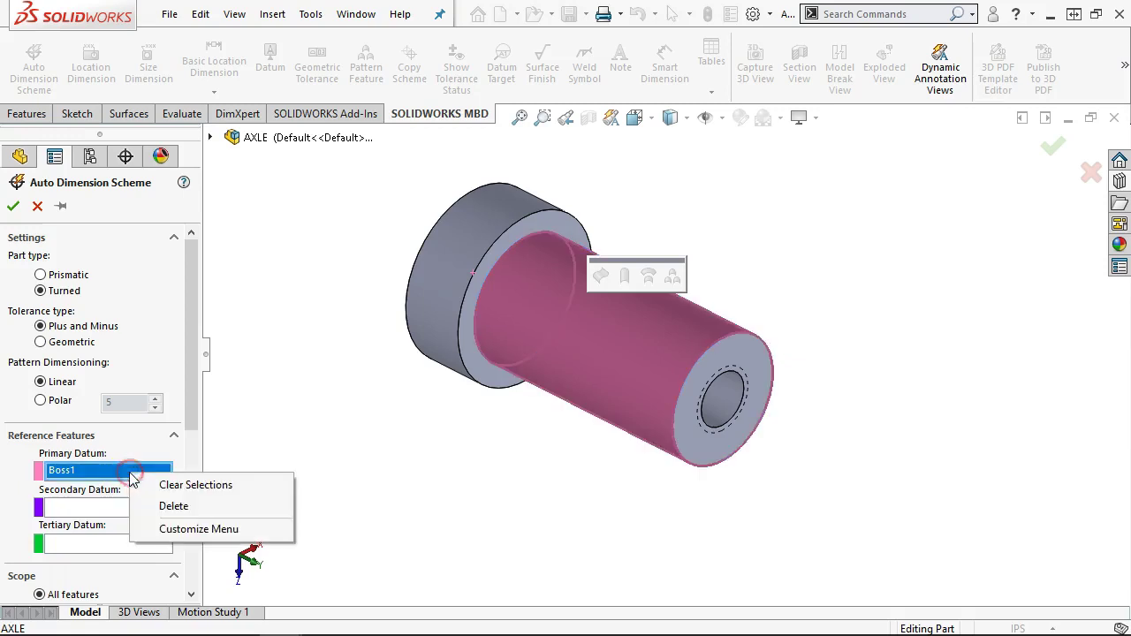
click(172, 483)
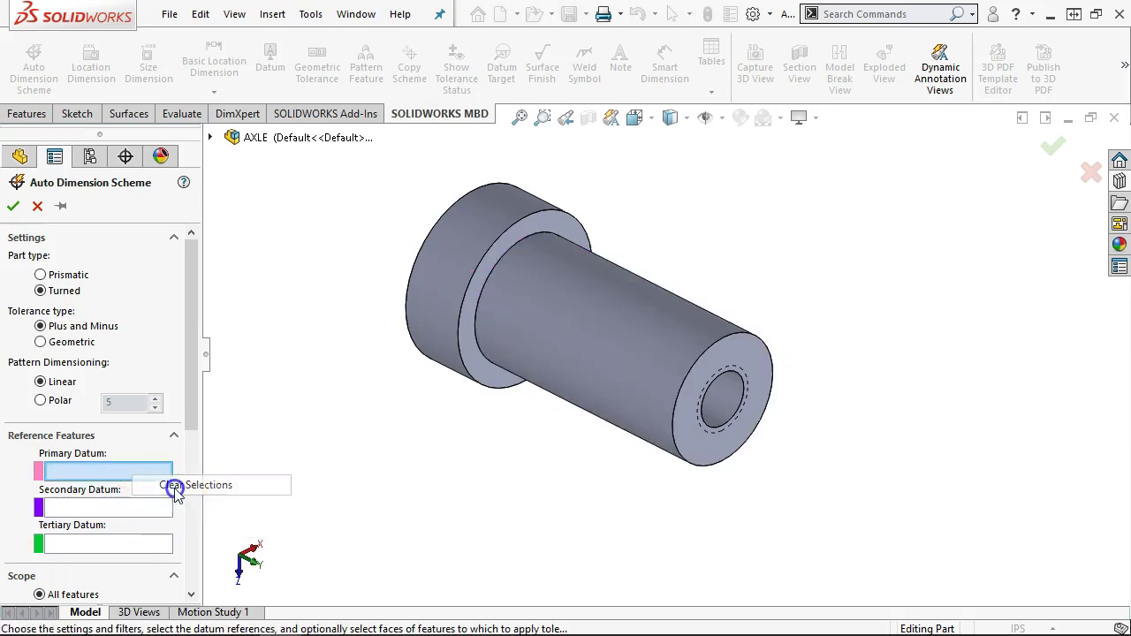
Step: Generate the axle's dimension scheme with the small-diameter end face as primary datum and the long shaft cylinder as secondary datum
click(756, 358)
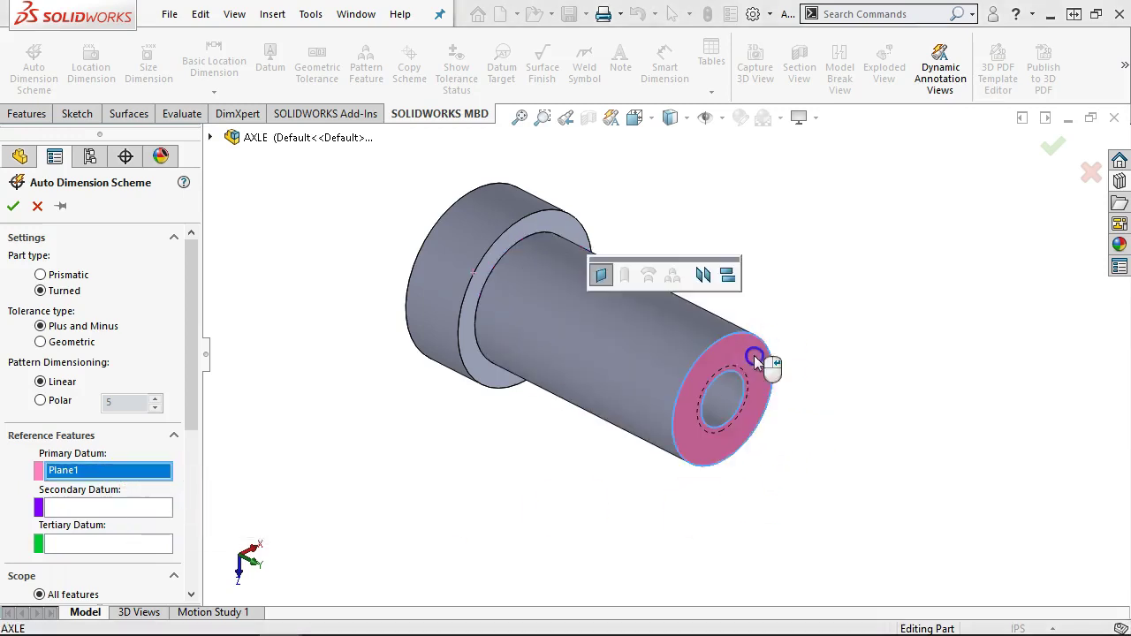
click(155, 508)
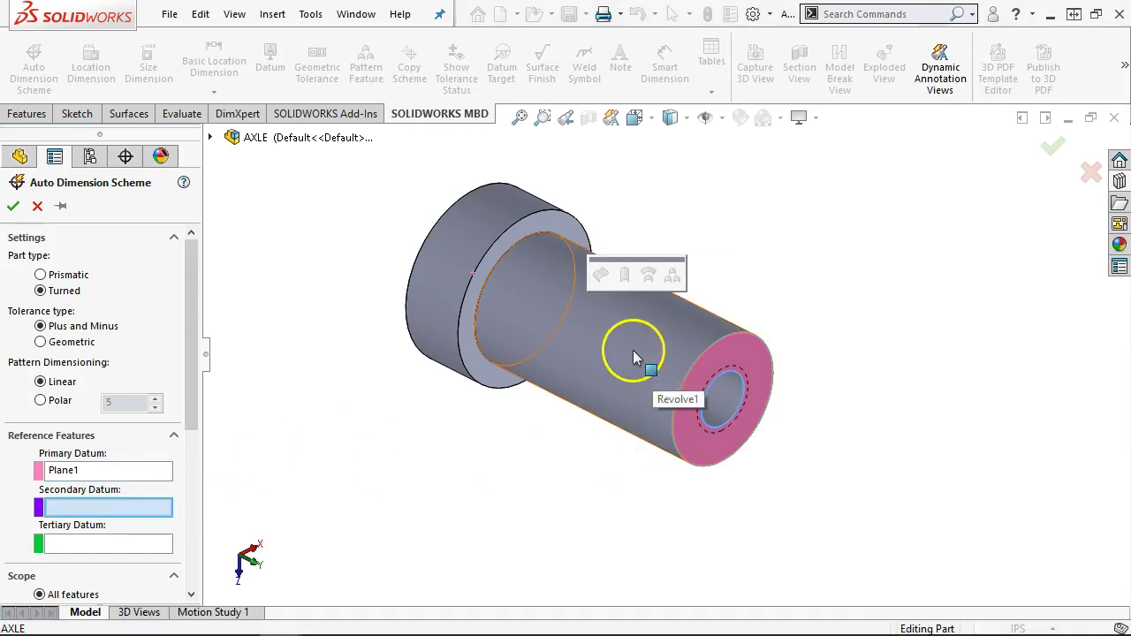
click(570, 334)
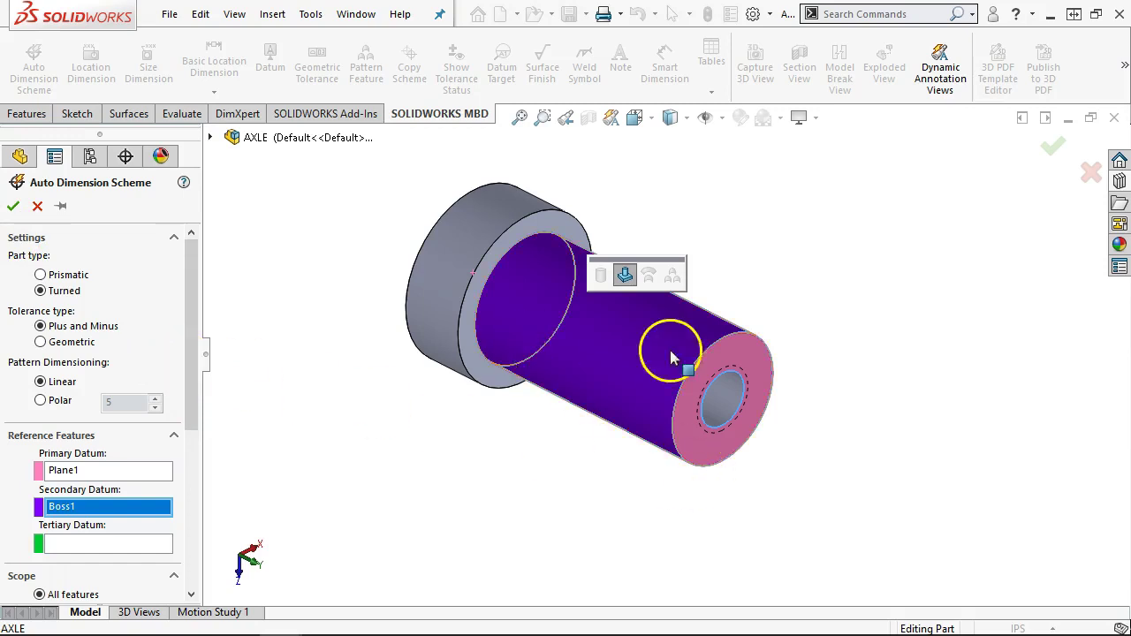
click(14, 206)
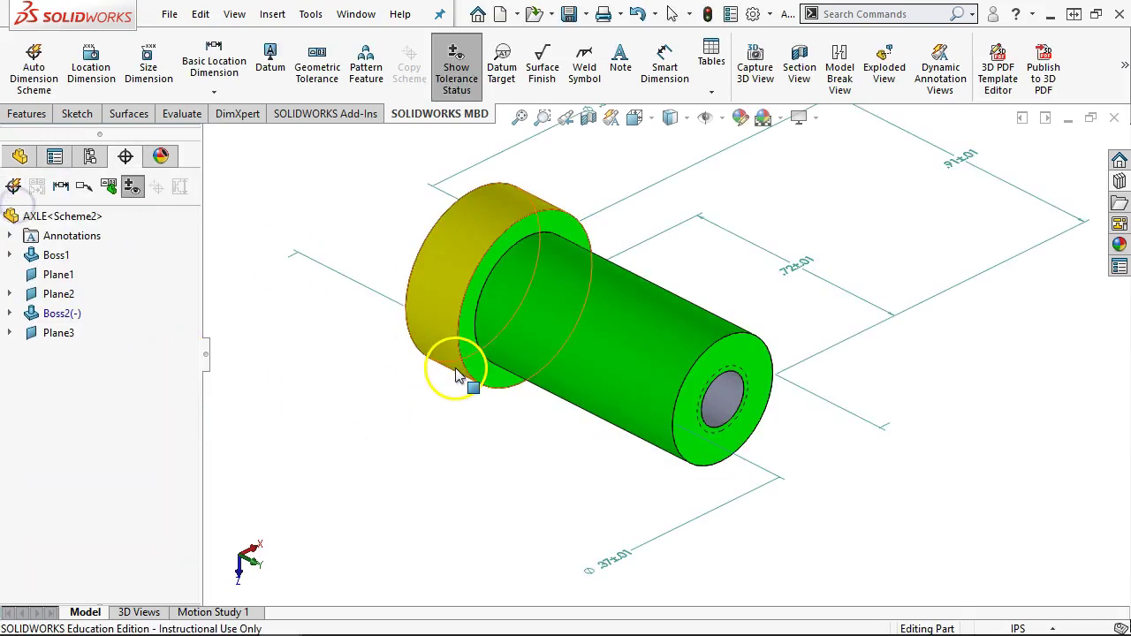
Step: Move the .37 diameter dimension closer to the end of the axle's shaft
middle_drag(469, 409, 468, 460)
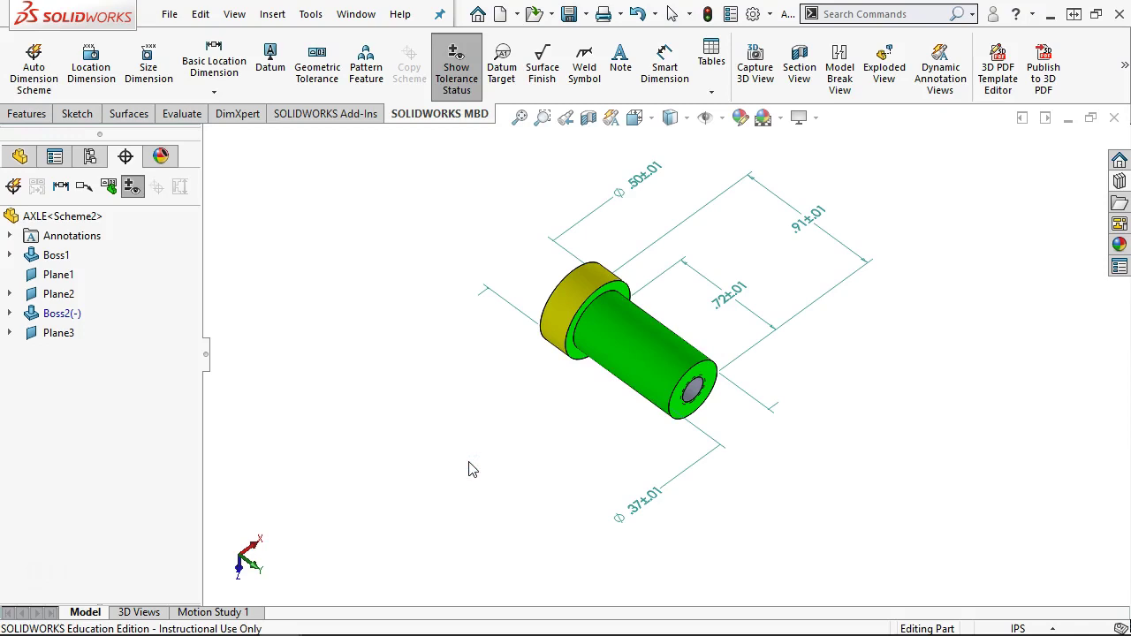
drag(639, 529, 663, 470)
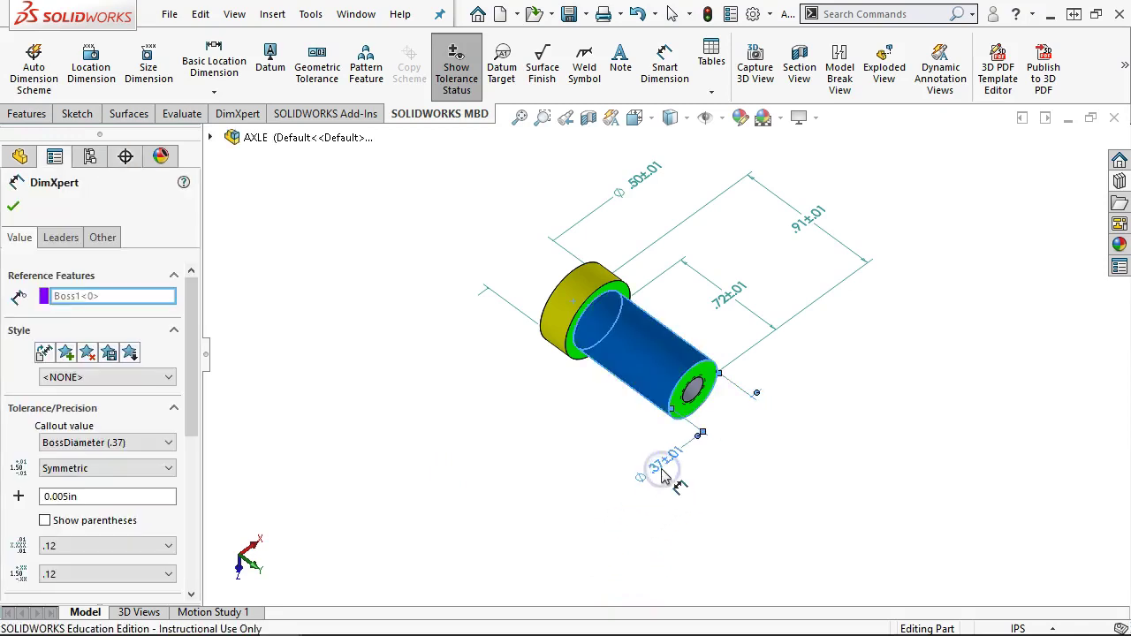
click(536, 414)
mouse_move(539, 415)
middle_down()
mouse_move(532, 374)
mouse_move(539, 430)
middle_up()
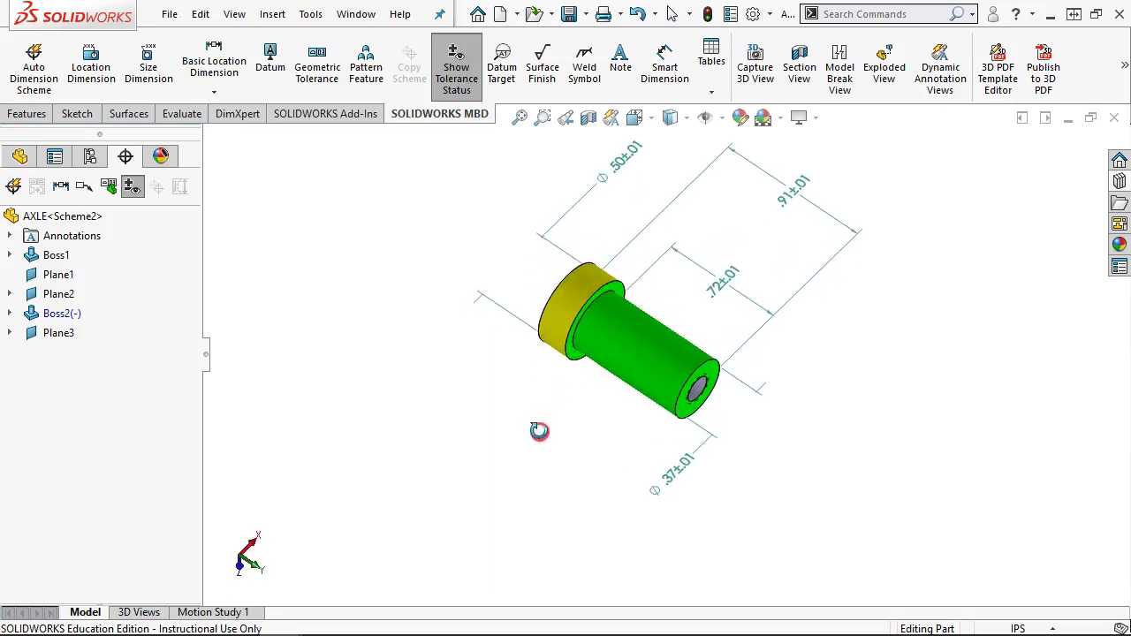
scroll(750, 272, up, 1)
middle_drag(749, 272, 750, 247)
scroll(750, 271, down, 1)
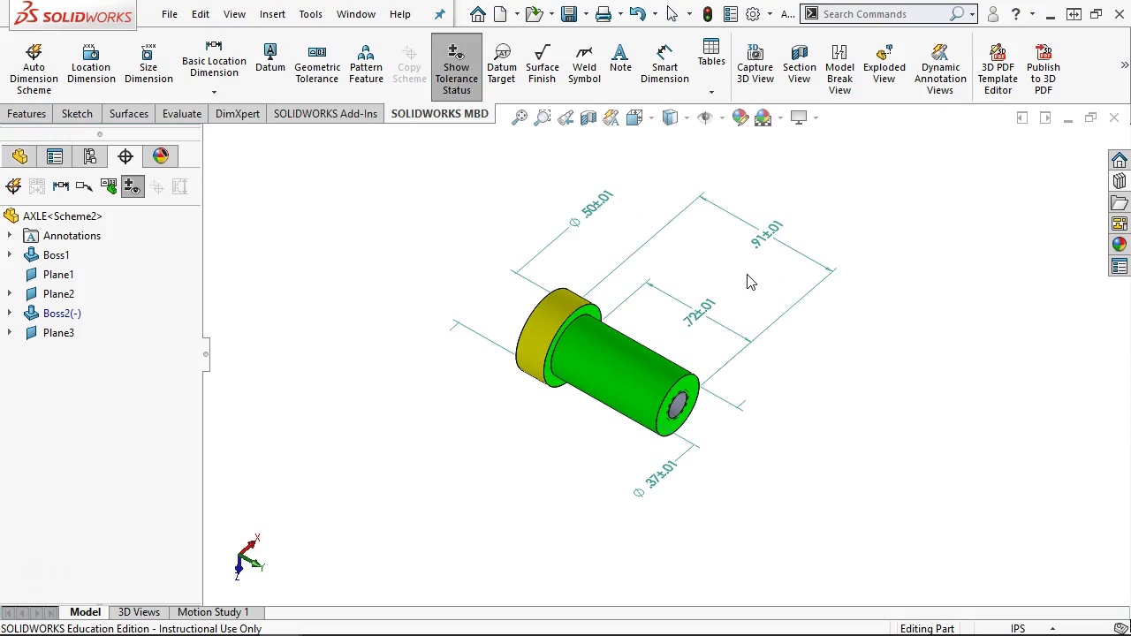